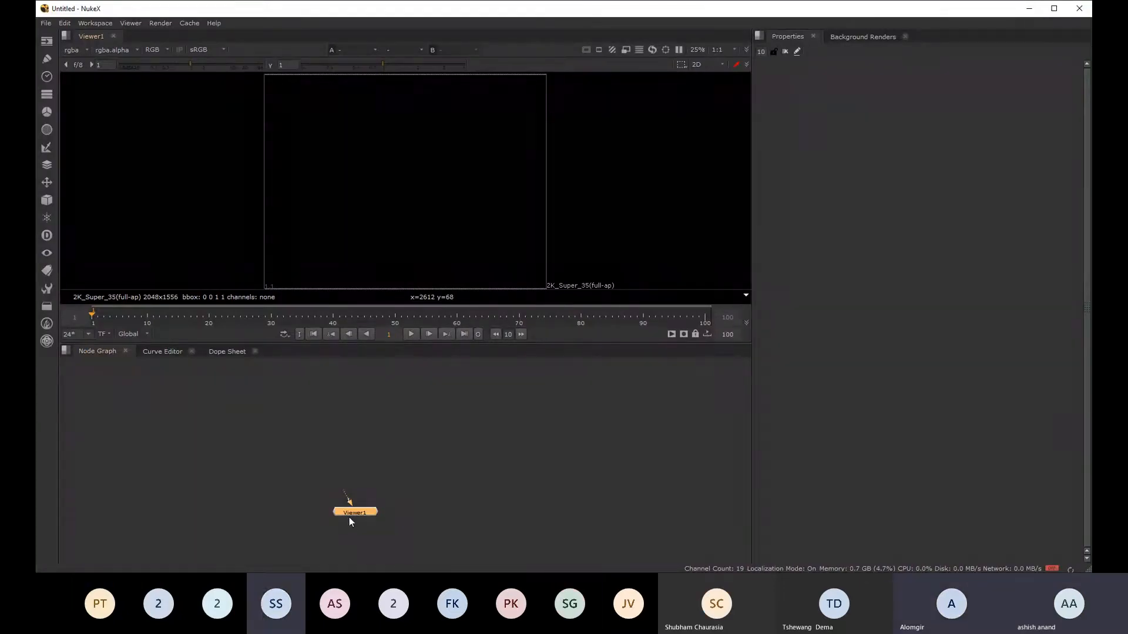
# - Limit the Properties bin to 1 open panel and shift the Viewer1 node sideways in the Node Graph
pyautogui.moveTo(349, 515); pyautogui.dragTo(382, 516)
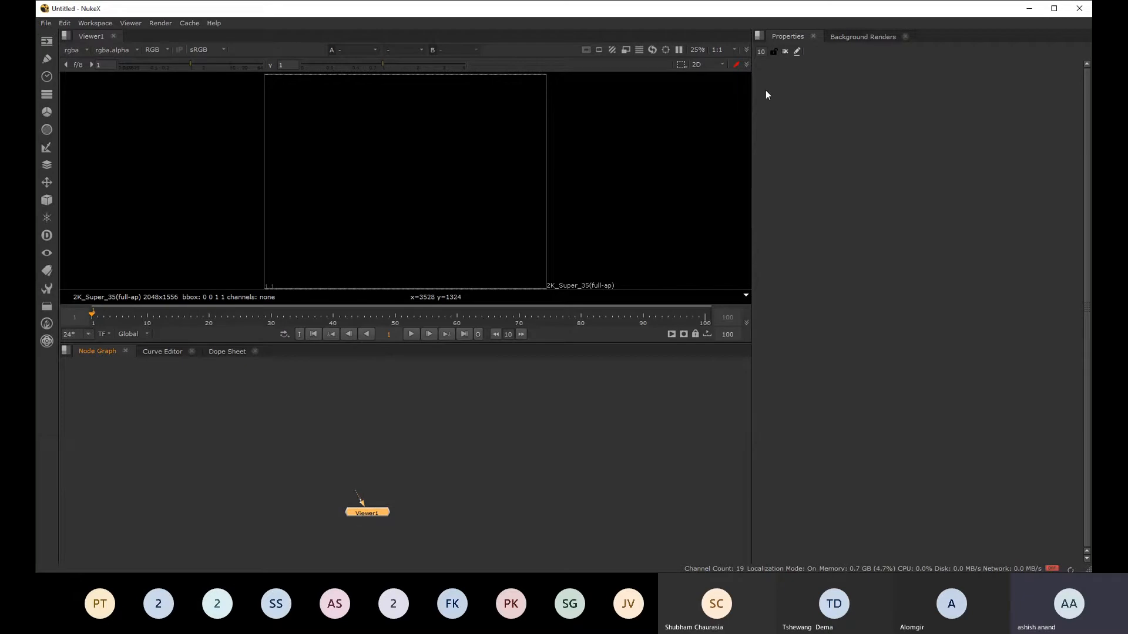
pyautogui.doubleClick(761, 52)
pyautogui.write('1')
pyautogui.press('Return')
pyautogui.click(457, 547)
pyautogui.moveTo(373, 513); pyautogui.dragTo(398, 515)
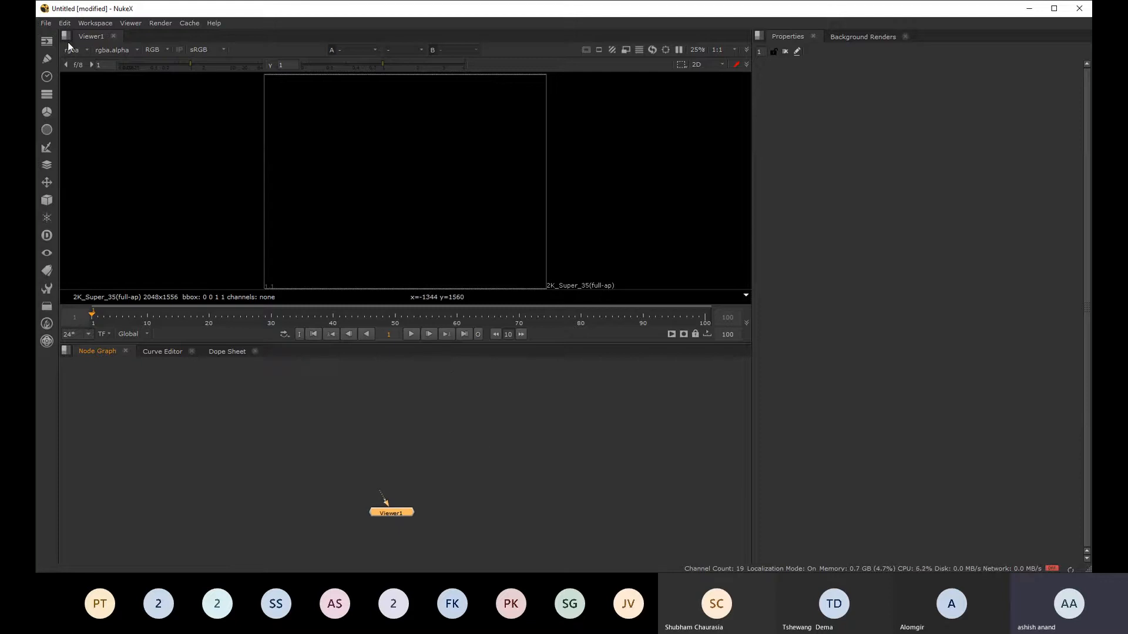
# - Read in the footage 20170302_100033.mp4, place its node above Viewer1 and display it in the viewer
pyautogui.press('r')
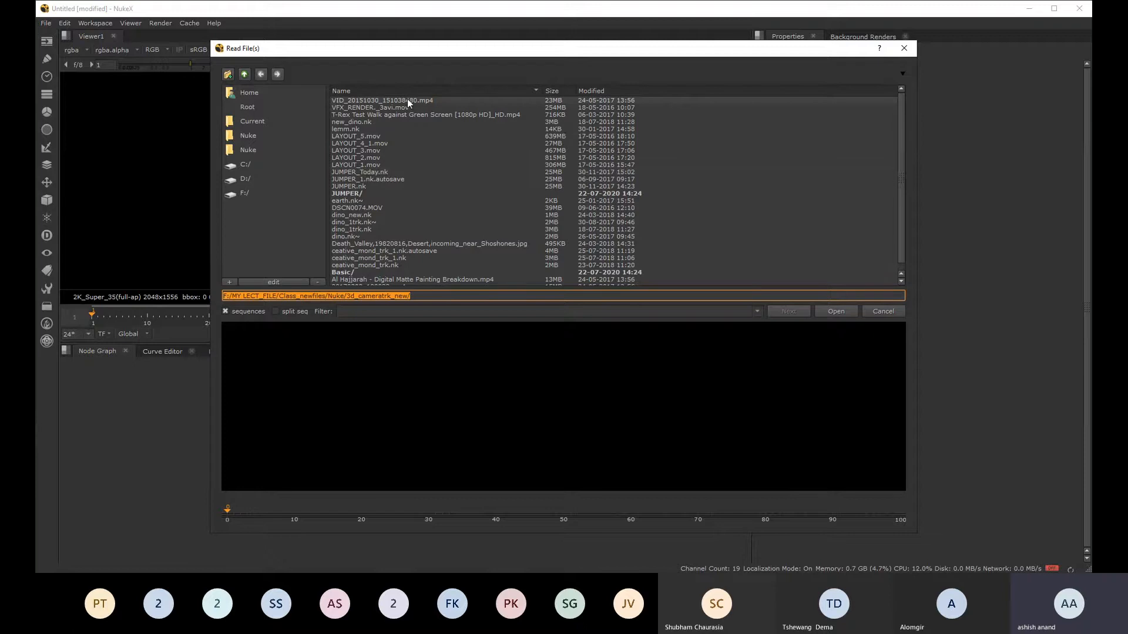
pyautogui.scroll(-1, 502, 235)
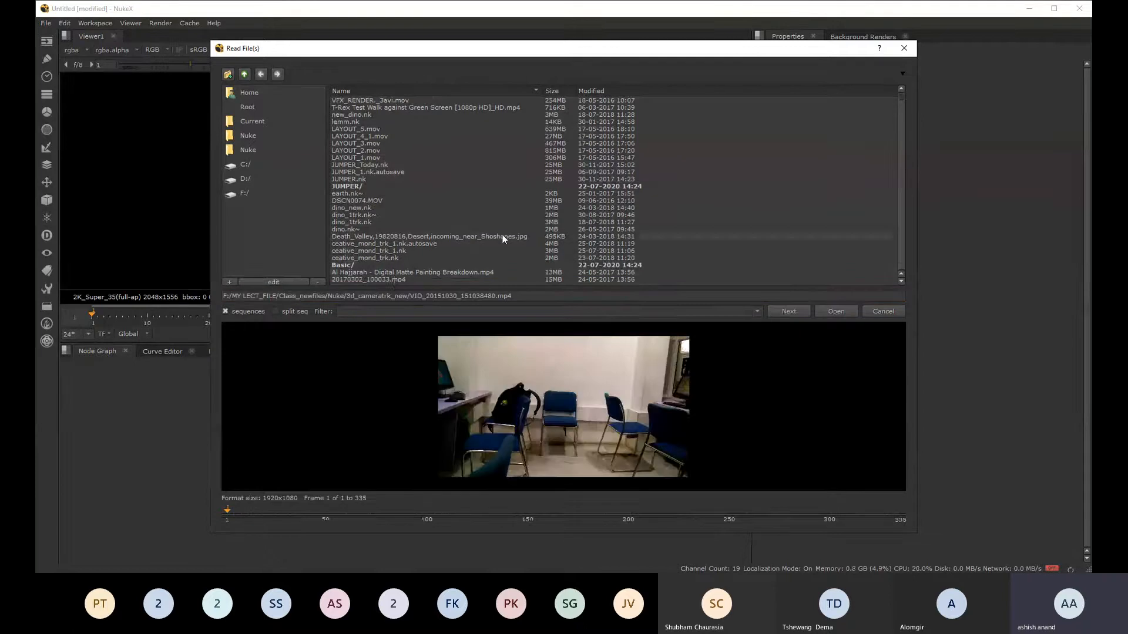
pyautogui.click(396, 281)
pyautogui.click(836, 312)
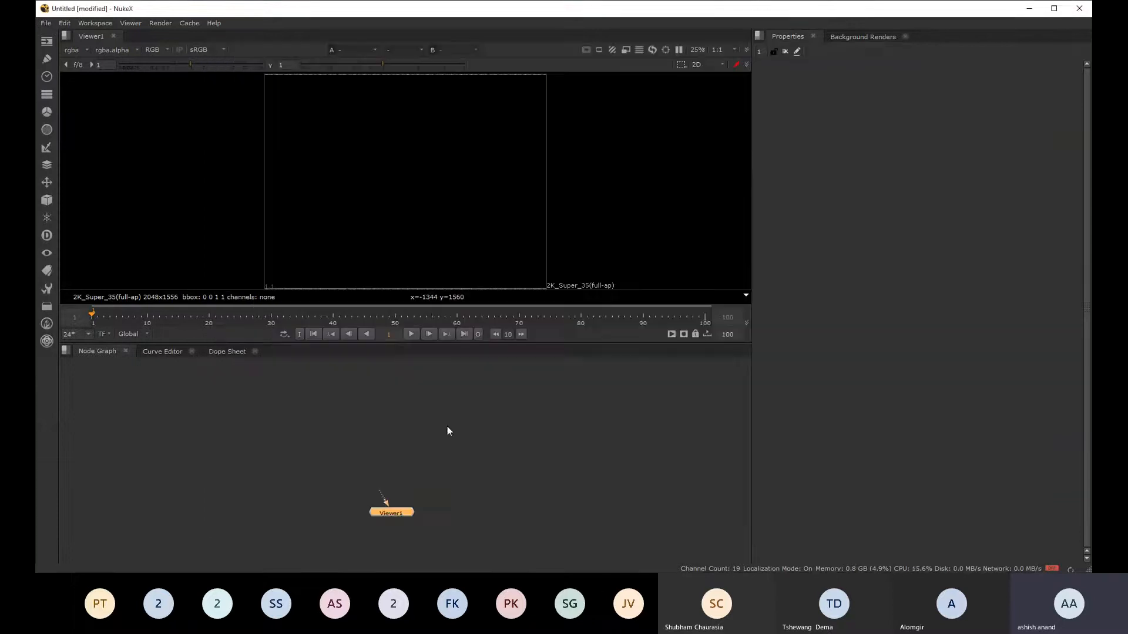
pyautogui.moveTo(386, 528); pyautogui.dragTo(386, 462)
pyautogui.press('1')
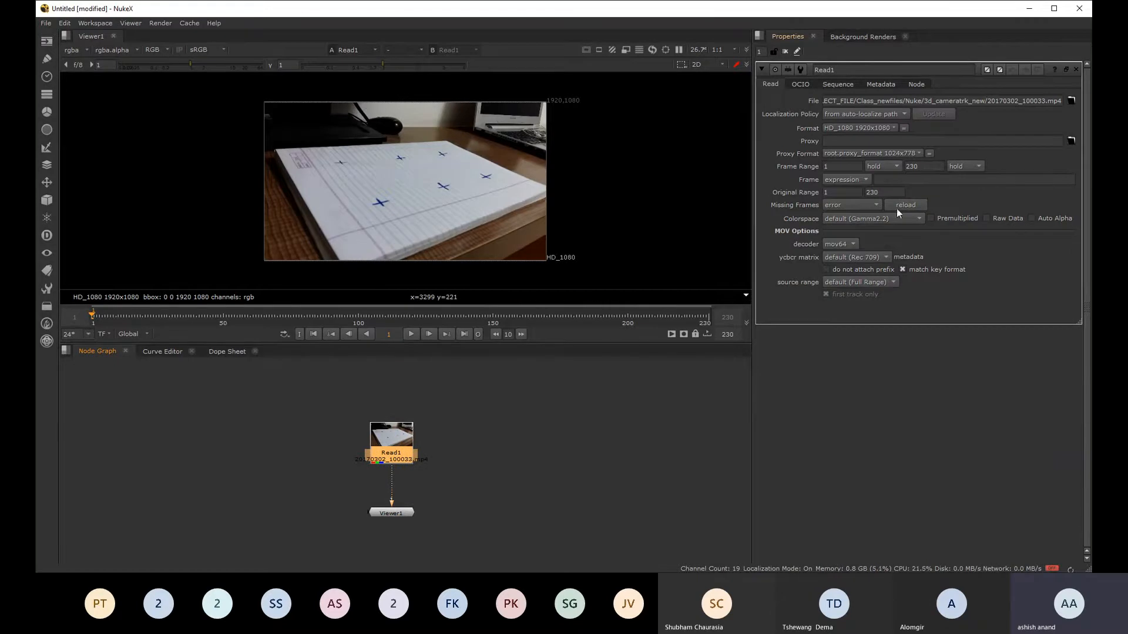
# - Set the project's full size format to HD_1080 1920x1080
pyautogui.click(526, 448)
pyautogui.press('s')
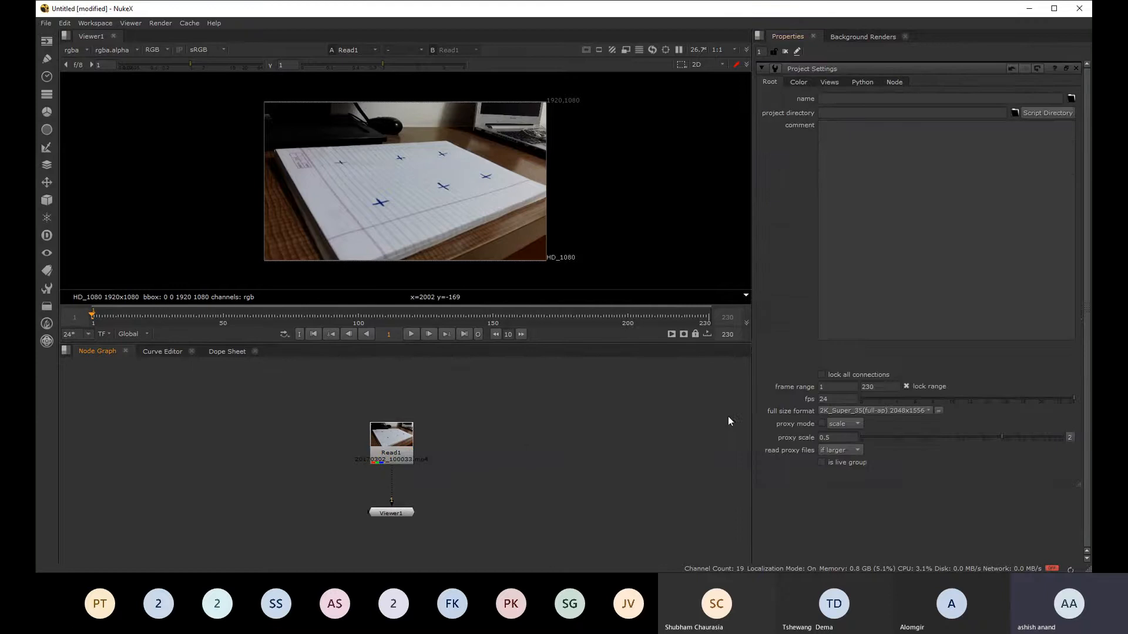
pyautogui.scroll(-5, 881, 414)
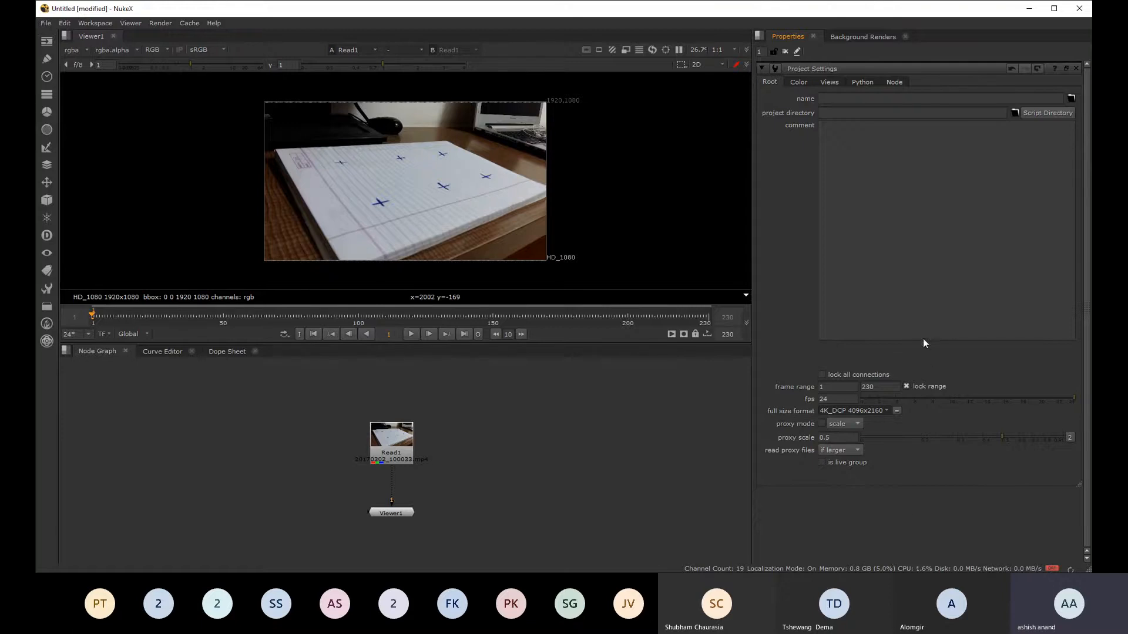
pyautogui.click(910, 315)
pyautogui.scroll(3, 329, 151)
# - Play the clip in the maximized viewer, scrub back to frame 117 and restore the normal layout
pyautogui.press('space')
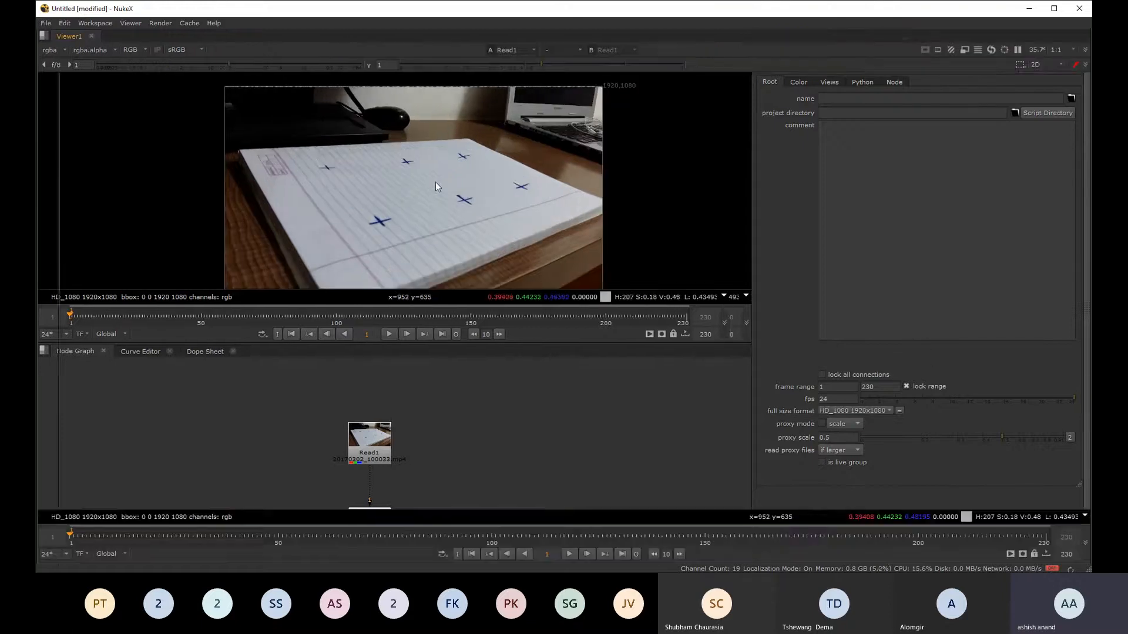
pyautogui.scroll(2, 537, 254)
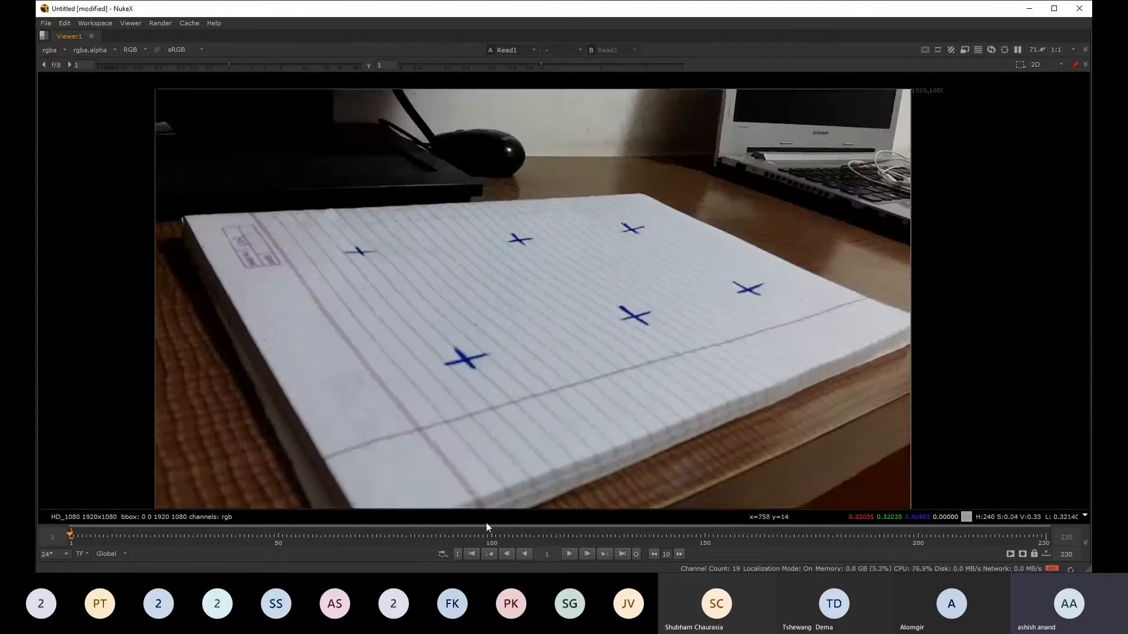
pyautogui.click(564, 555)
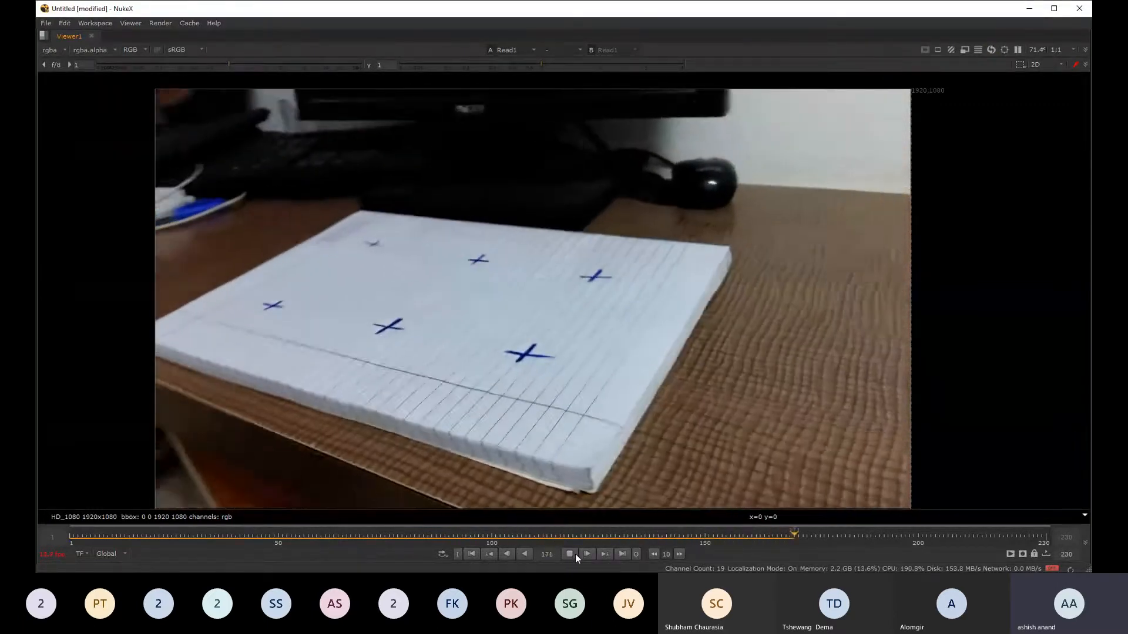
pyautogui.click(569, 554)
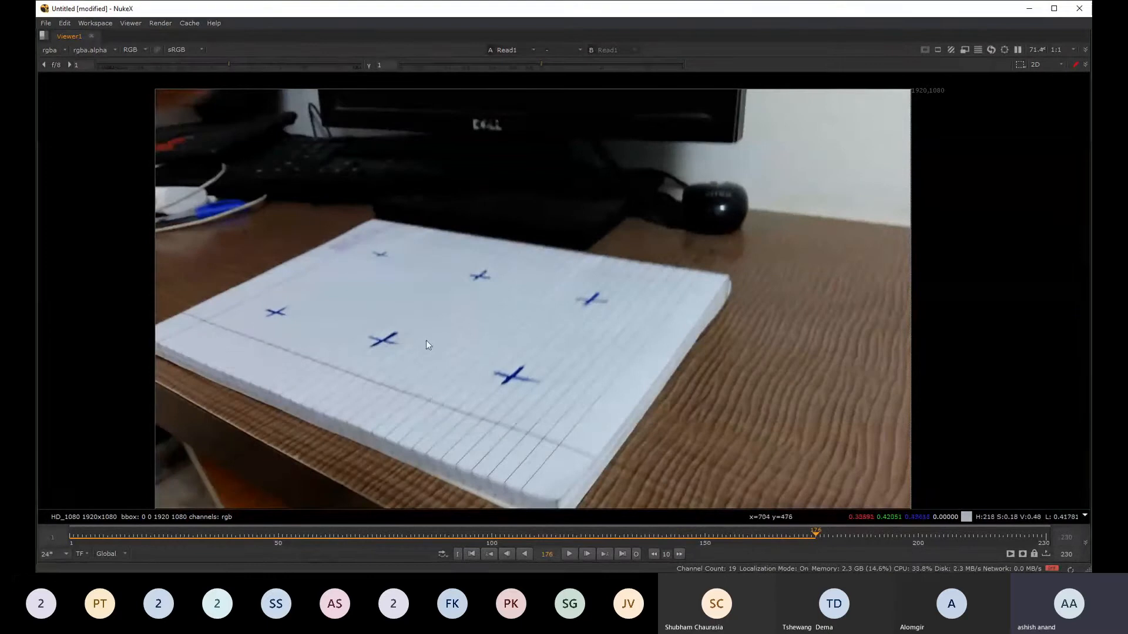
pyautogui.click(569, 554)
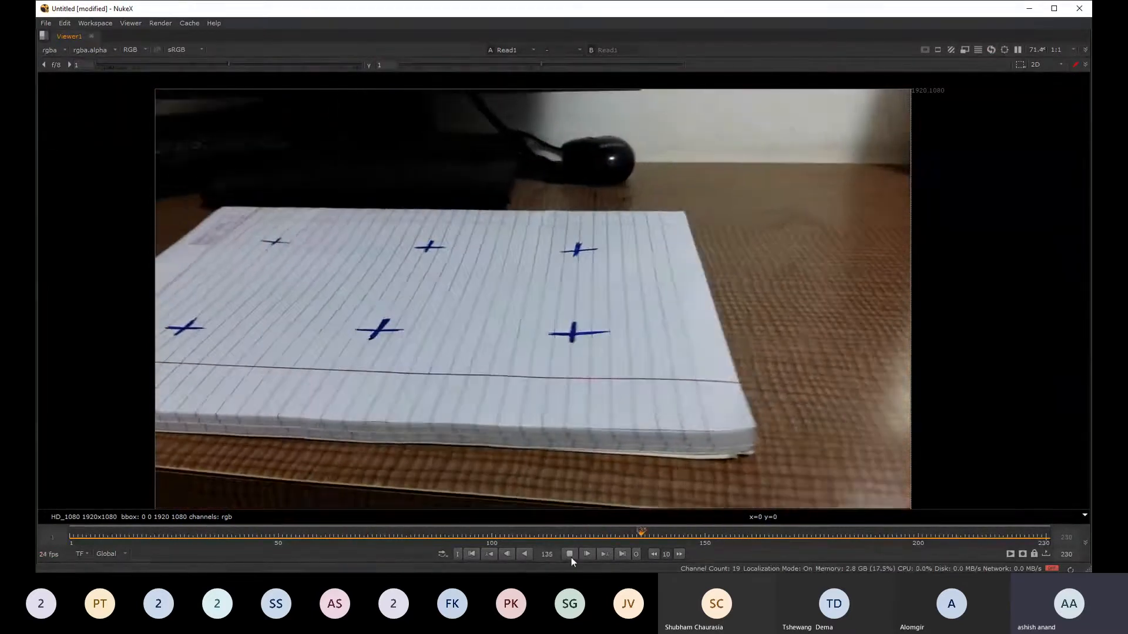
pyautogui.click(570, 556)
pyautogui.moveTo(693, 537); pyautogui.dragTo(593, 553)
pyautogui.press('space')
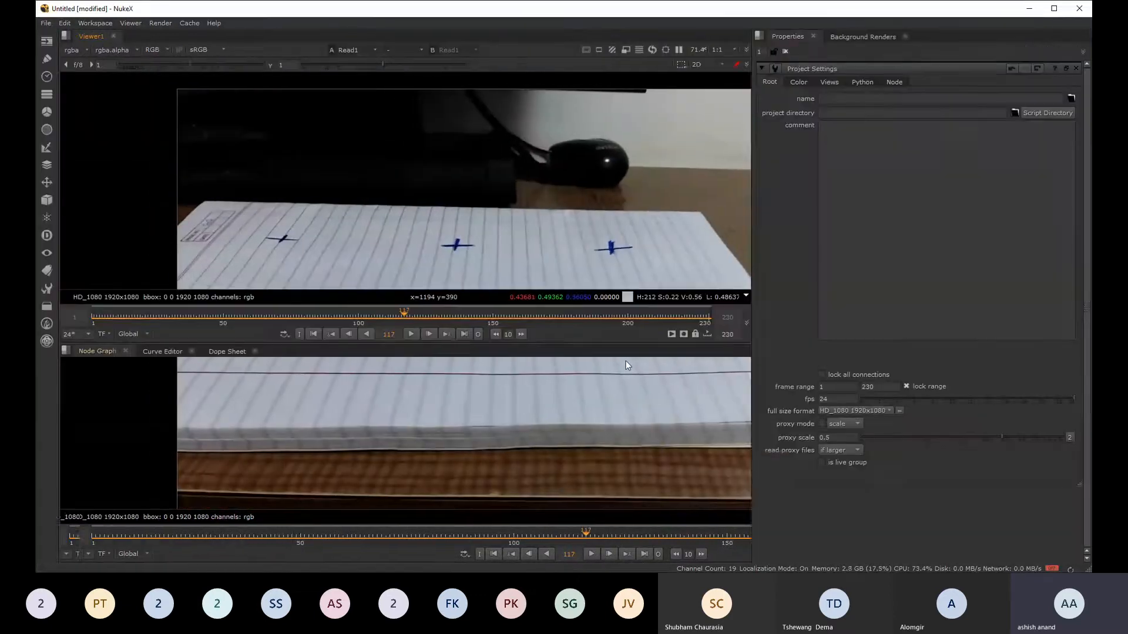
# - Dock the Node Graph in its own pane between the viewer and Properties, and make the viewer taller with the image fitted
pyautogui.scroll(-2, 520, 206)
pyautogui.moveTo(553, 176); pyautogui.dragTo(398, 211, button='middle')
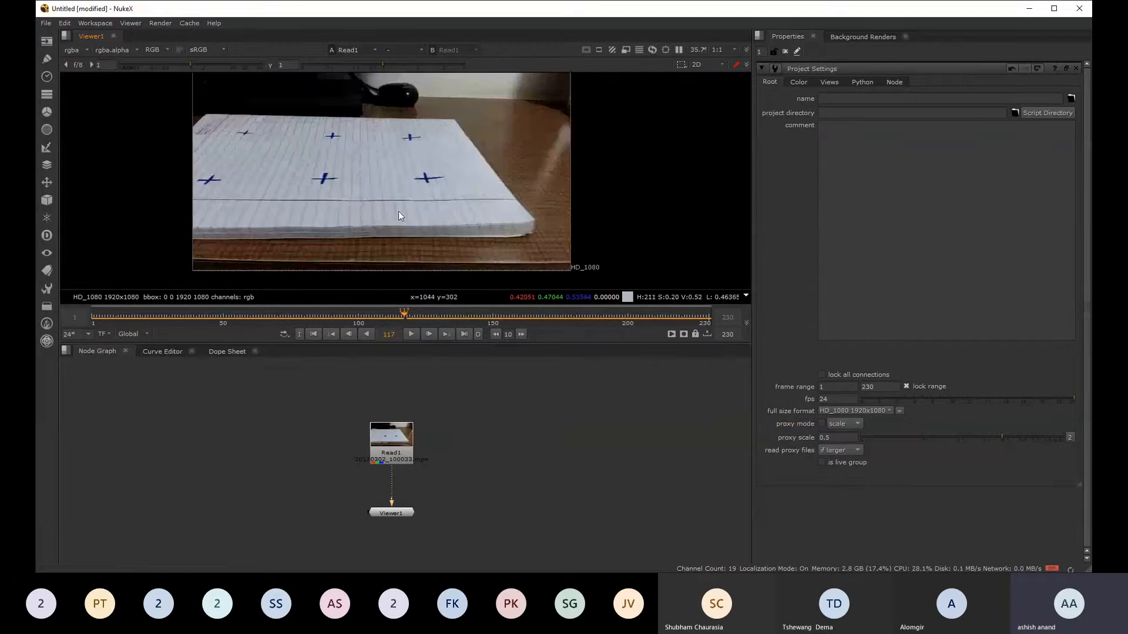
pyautogui.moveTo(483, 474); pyautogui.dragTo(432, 468, button='middle')
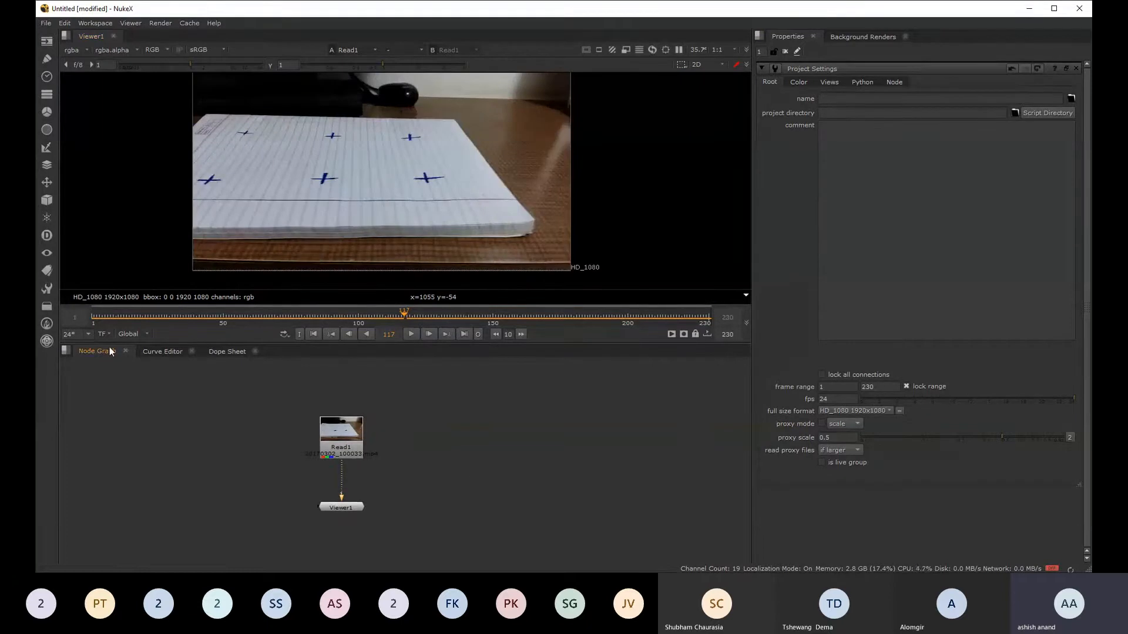
pyautogui.moveTo(109, 349); pyautogui.dragTo(766, 334)
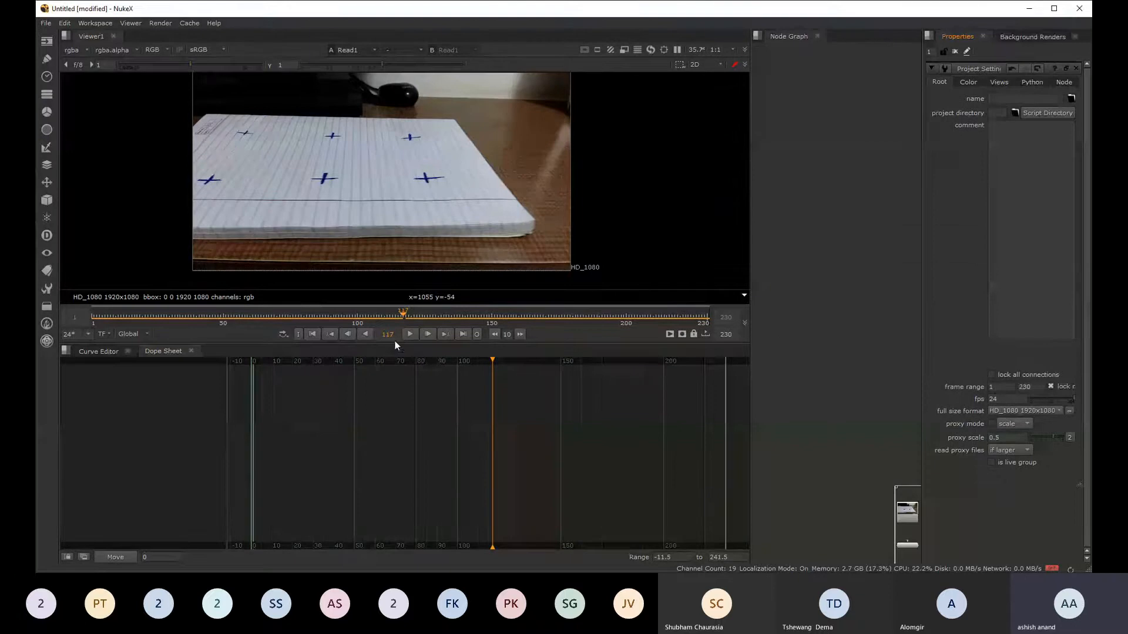
pyautogui.moveTo(394, 342); pyautogui.dragTo(776, 517)
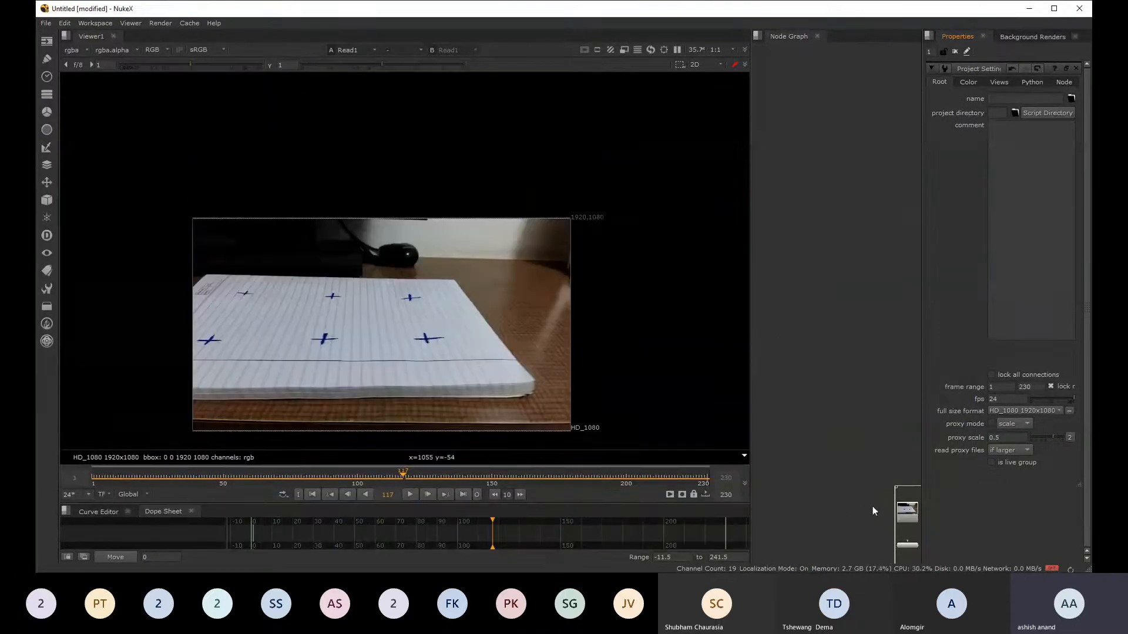
pyautogui.press('f')
pyautogui.scroll(3, 384, 319)
pyautogui.moveTo(411, 305); pyautogui.dragTo(448, 260, button='middle')
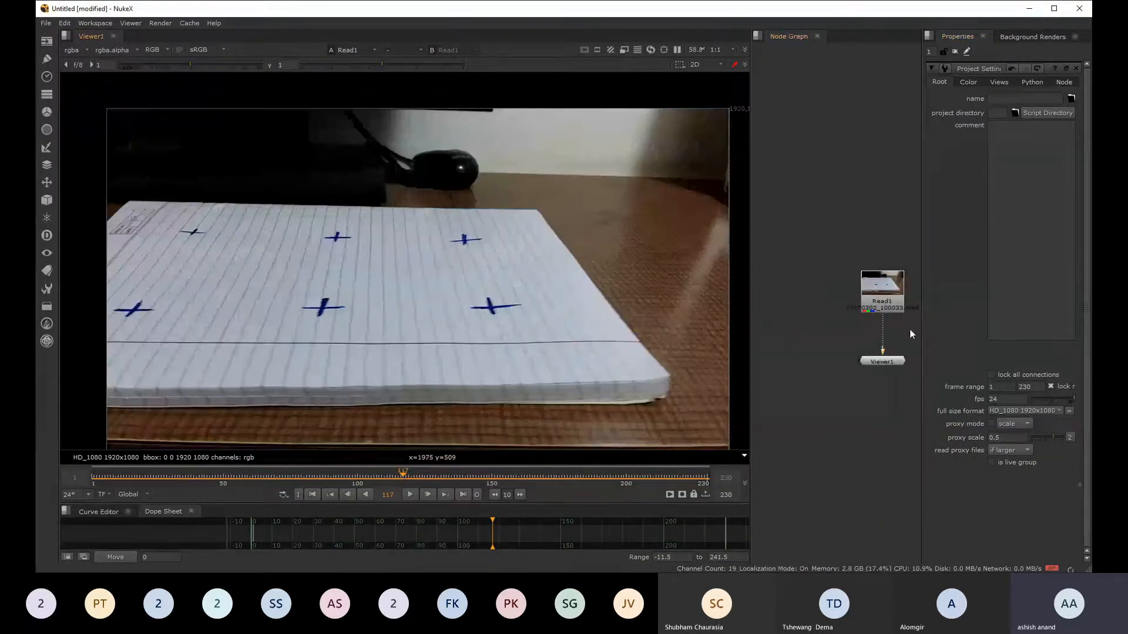
# - Widen the Node Graph and Properties panes at the viewer's expense, and enlarge the node view
pyautogui.moveTo(750, 247); pyautogui.dragTo(649, 257)
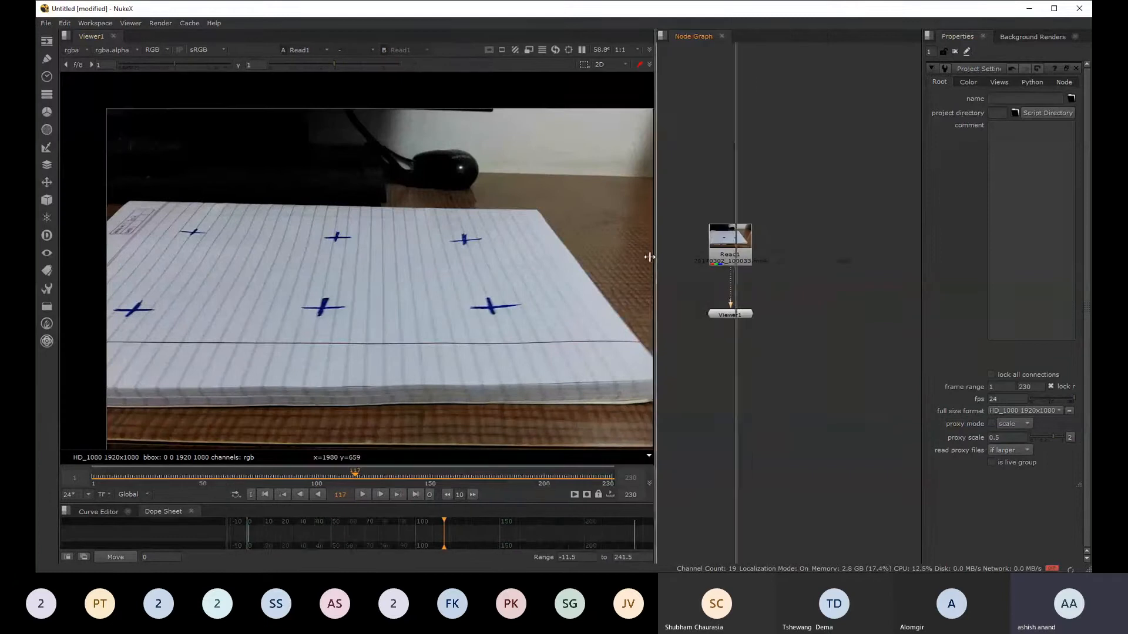
pyautogui.moveTo(923, 271); pyautogui.dragTo(825, 269)
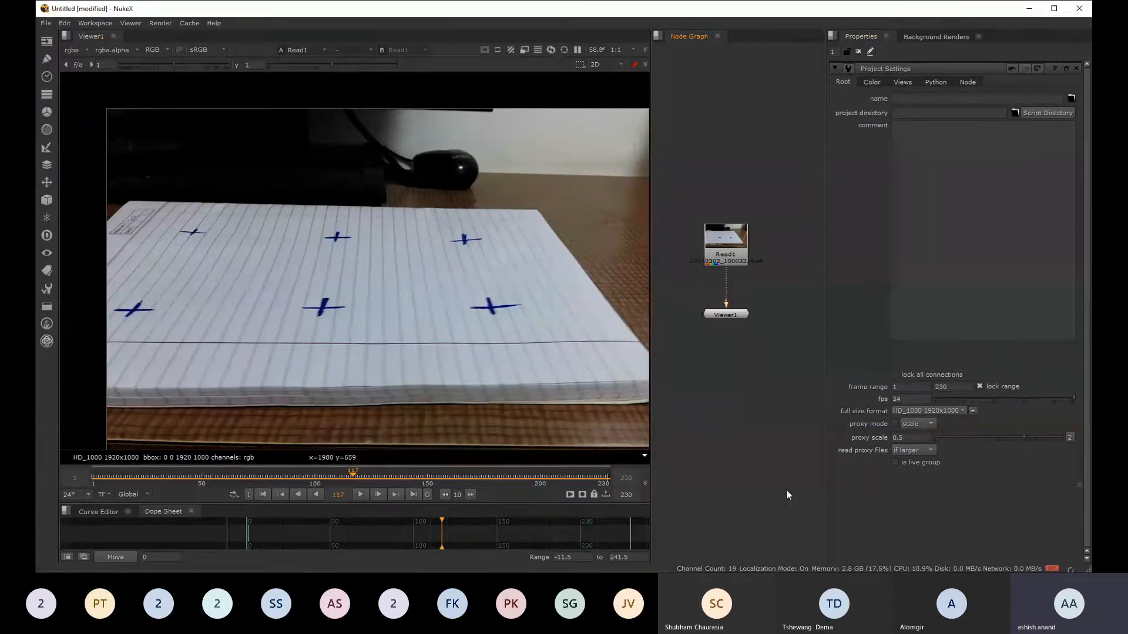
pyautogui.moveTo(755, 395); pyautogui.dragTo(757, 326, button='middle')
pyautogui.scroll(-1, 757, 326)
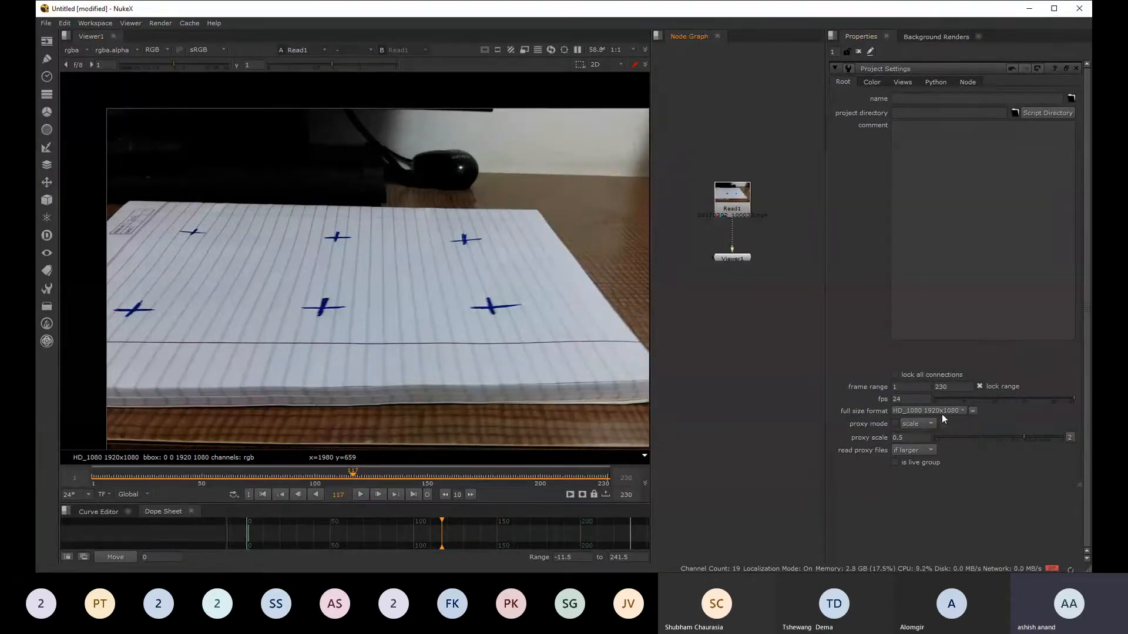
pyautogui.scroll(4, 729, 213)
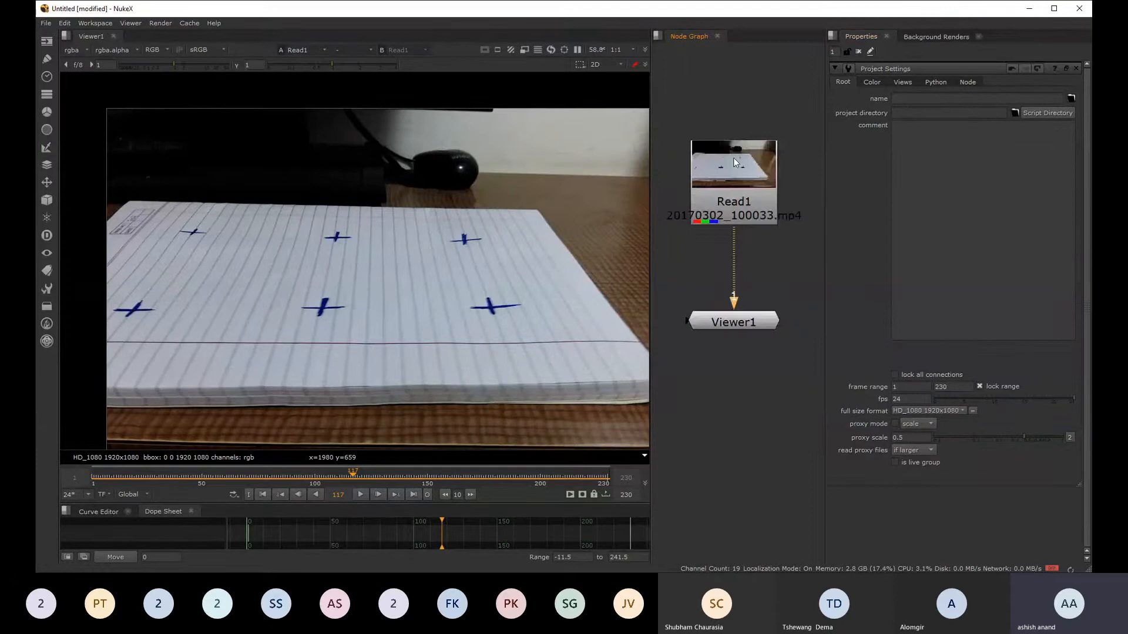
pyautogui.moveTo(696, 281); pyautogui.dragTo(710, 235, button='middle')
# - Insert a CameraTracker node between Read1 and Viewer1, spacing the nodes out vertically
pyautogui.click(746, 150)
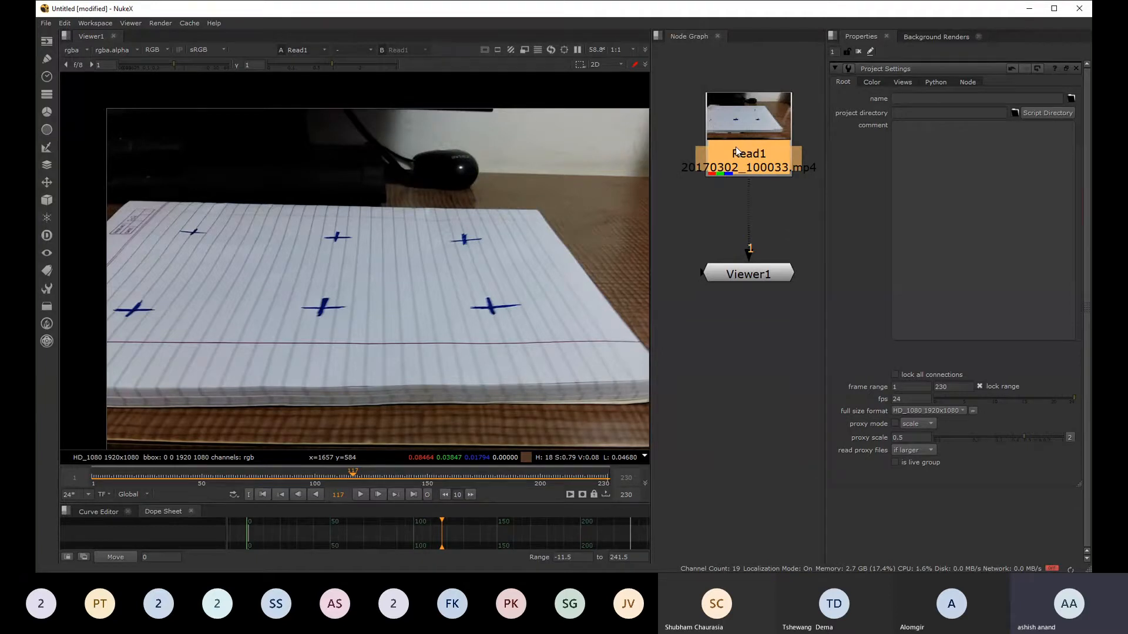
pyautogui.press('Return')
pyautogui.moveTo(752, 275); pyautogui.dragTo(753, 406)
pyautogui.moveTo(763, 200); pyautogui.dragTo(763, 256)
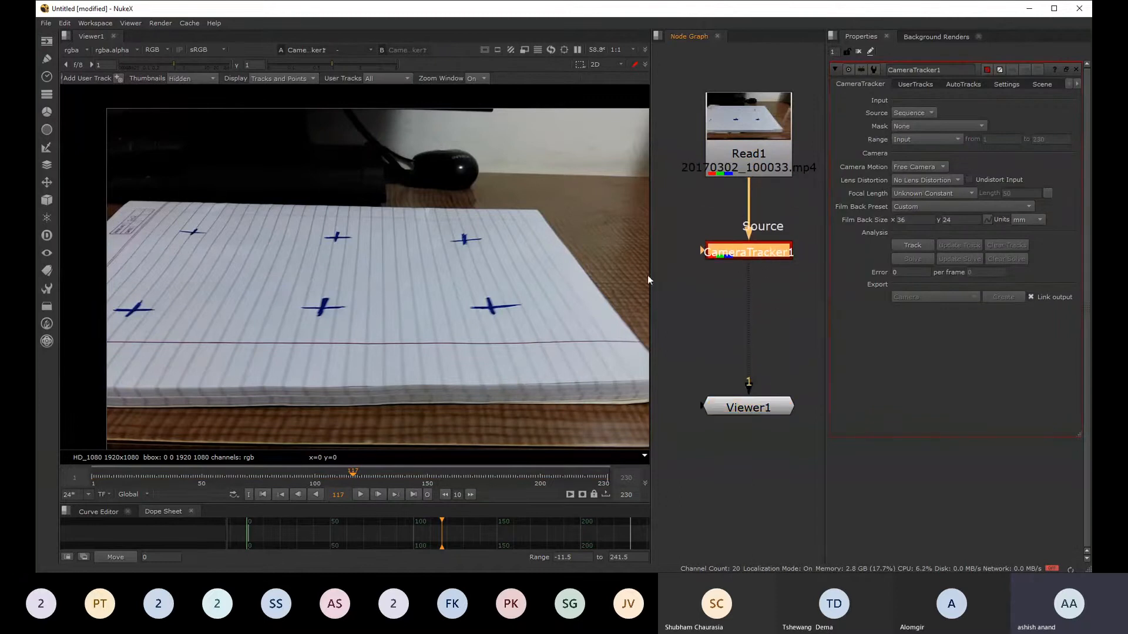
# - Widen the Node Graph pane on both sides and move the CameraTracker node closer to Read1
pyautogui.moveTo(650, 243); pyautogui.dragTo(608, 247)
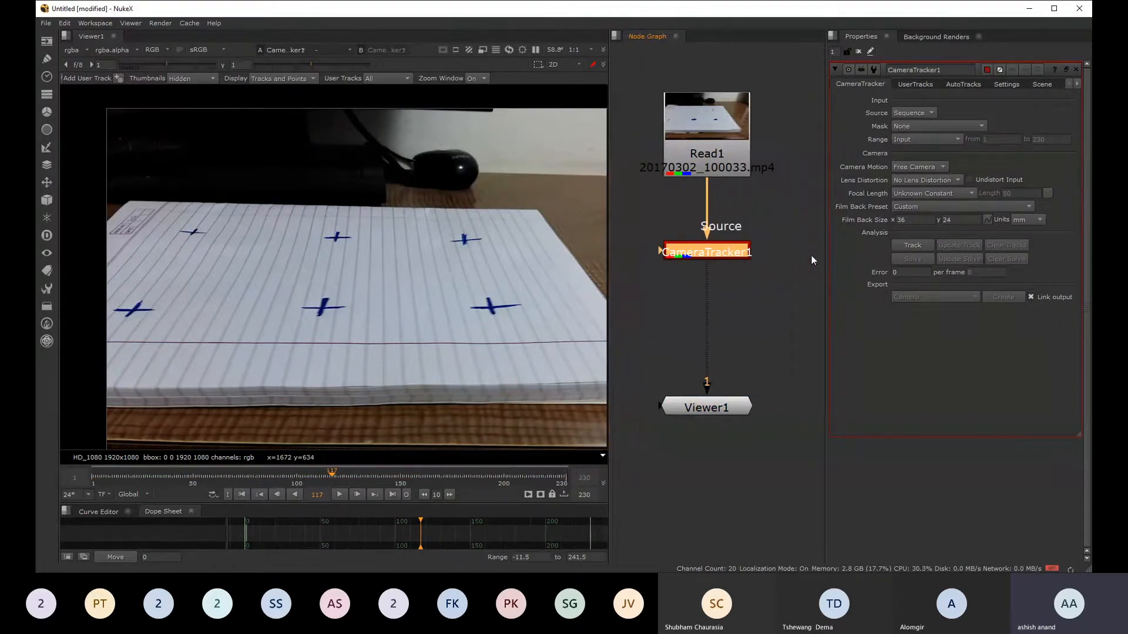
pyautogui.moveTo(824, 247); pyautogui.dragTo(838, 249)
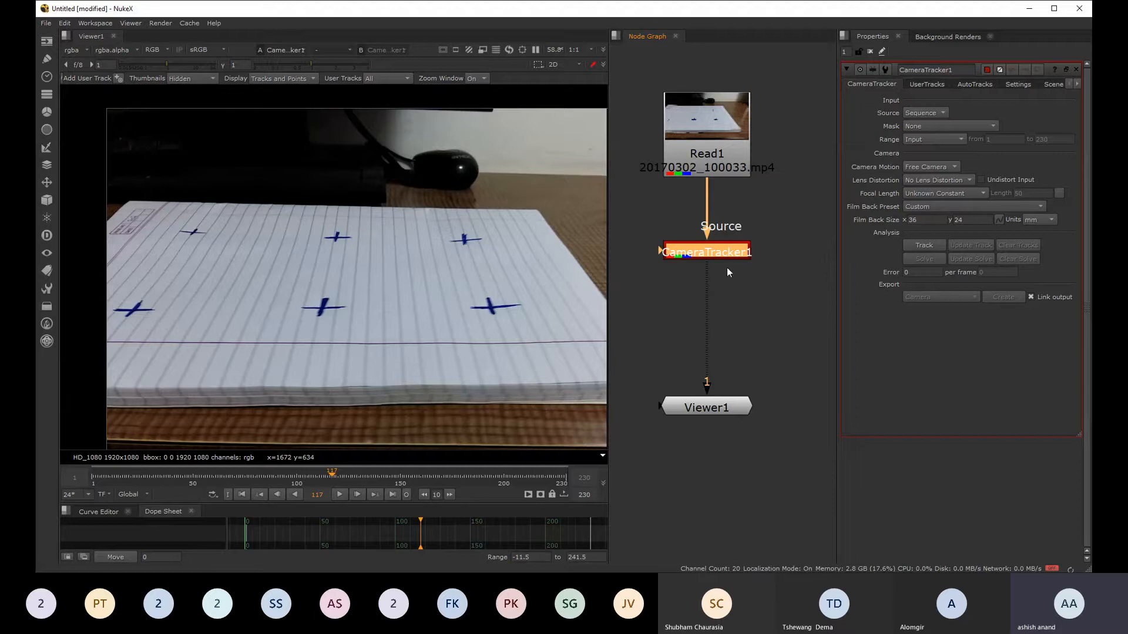
pyautogui.moveTo(729, 250); pyautogui.dragTo(729, 234)
pyautogui.scroll(-2, 411, 237)
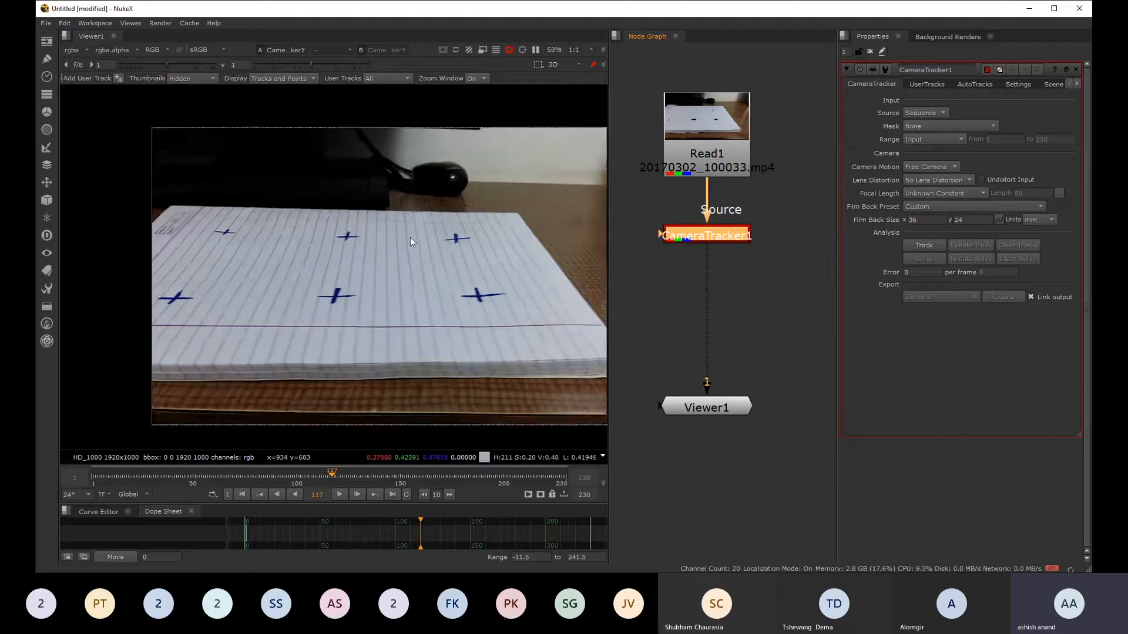
pyautogui.moveTo(463, 249); pyautogui.dragTo(396, 257, button='middle')
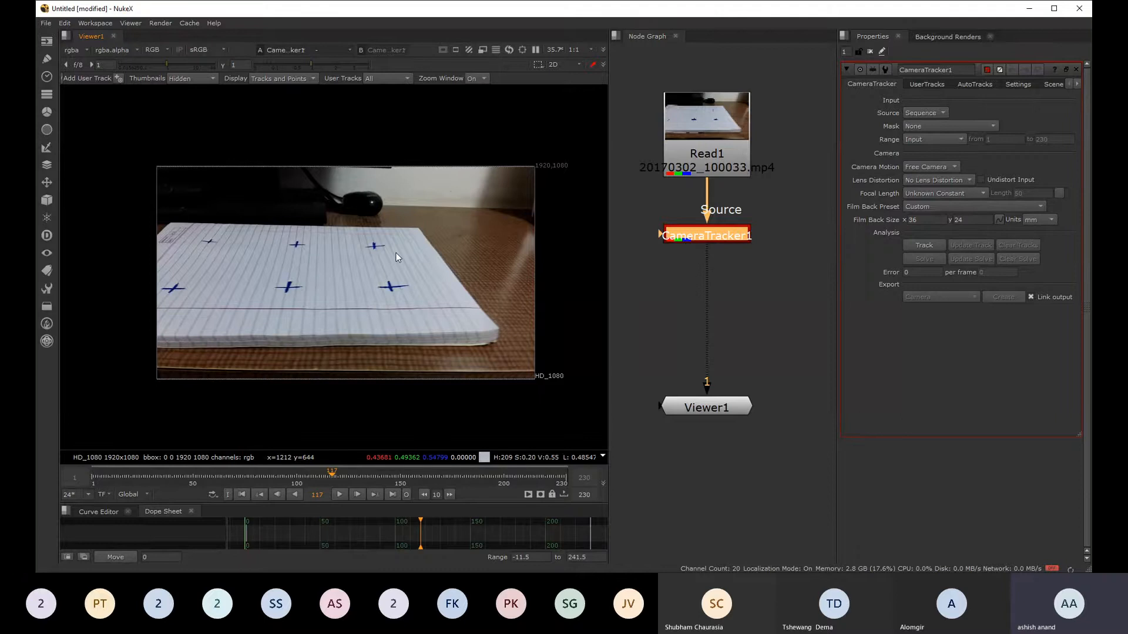
pyautogui.scroll(1, 396, 253)
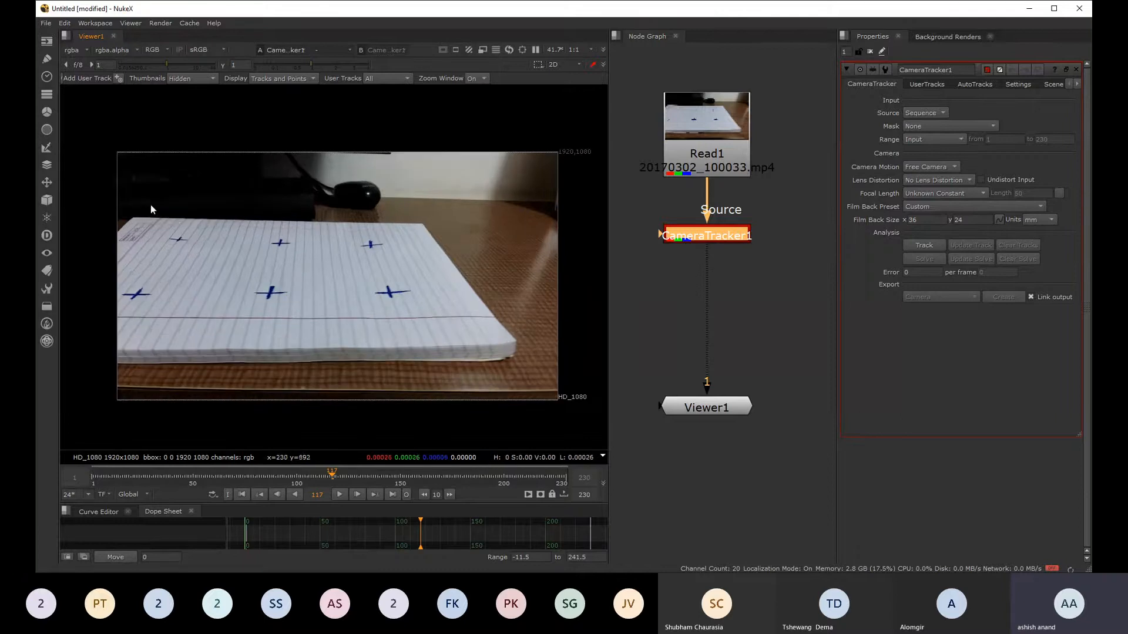
pyautogui.moveTo(495, 235); pyautogui.dragTo(436, 286, button='middle')
pyautogui.scroll(-1, 425, 282)
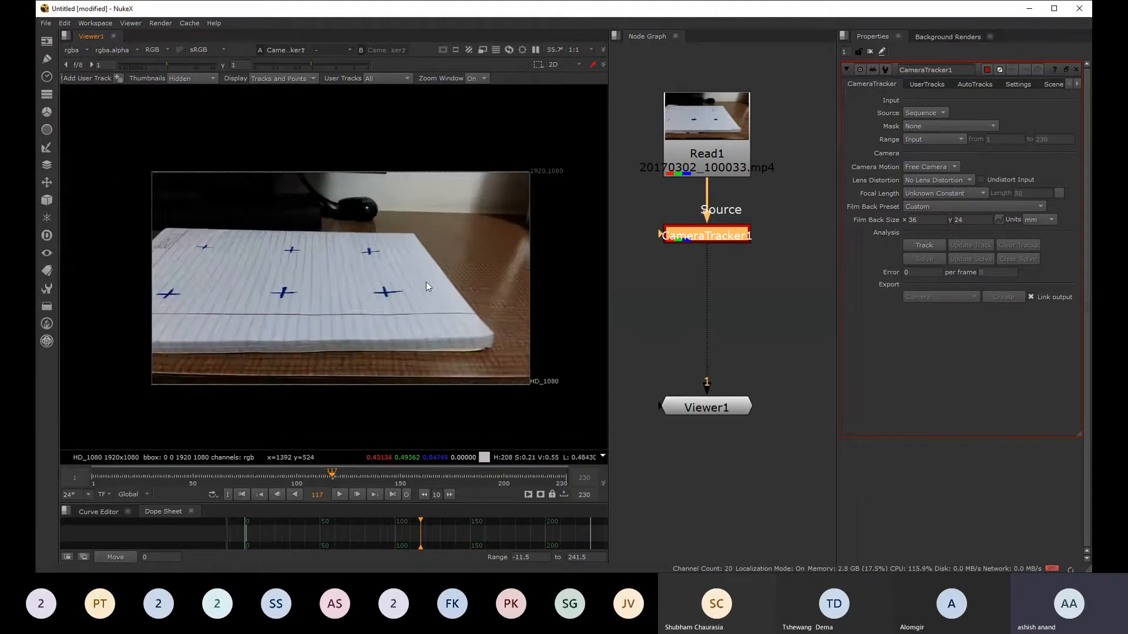
pyautogui.scroll(1, 387, 289)
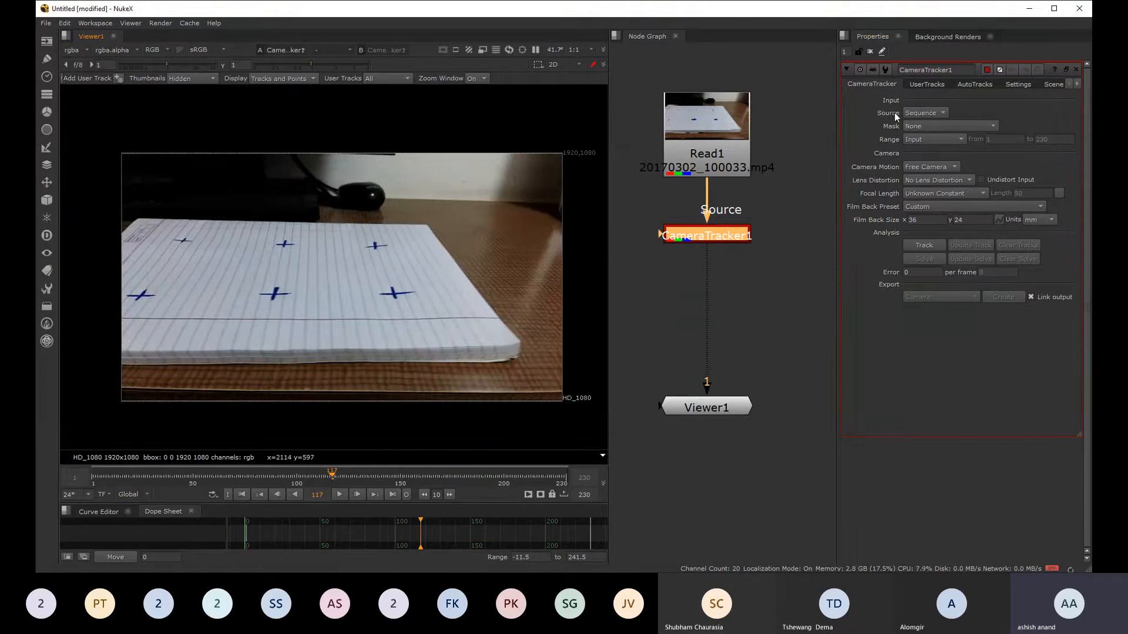
pyautogui.moveTo(719, 241); pyautogui.dragTo(724, 246, button='middle')
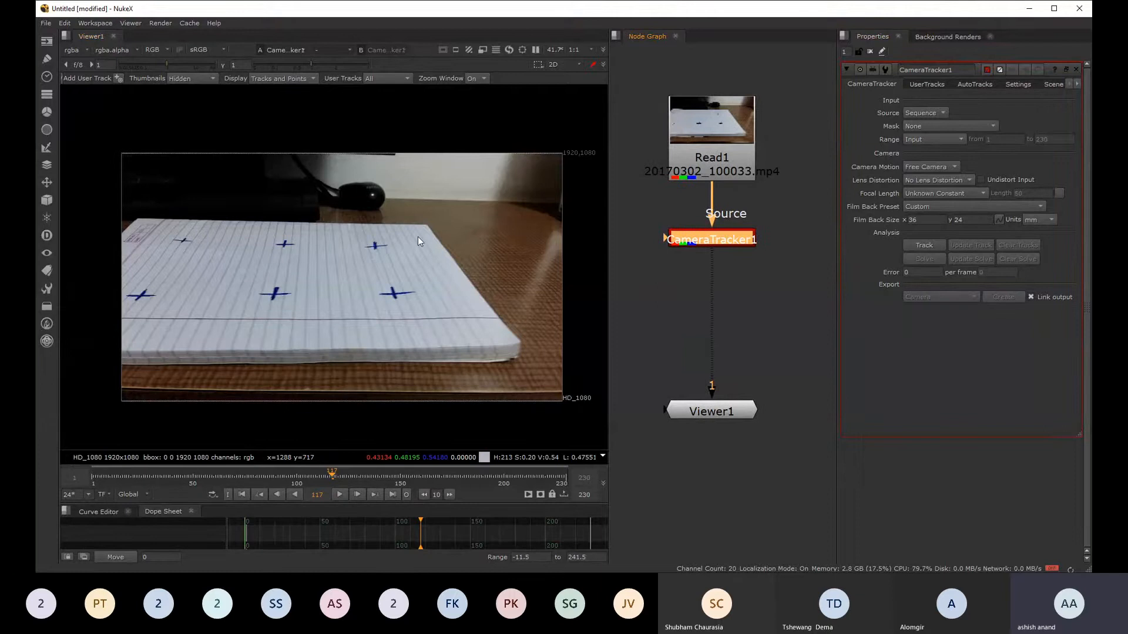
# - Show the CameraTracker's Settings parameters and widen the Properties pane
pyautogui.click(1019, 84)
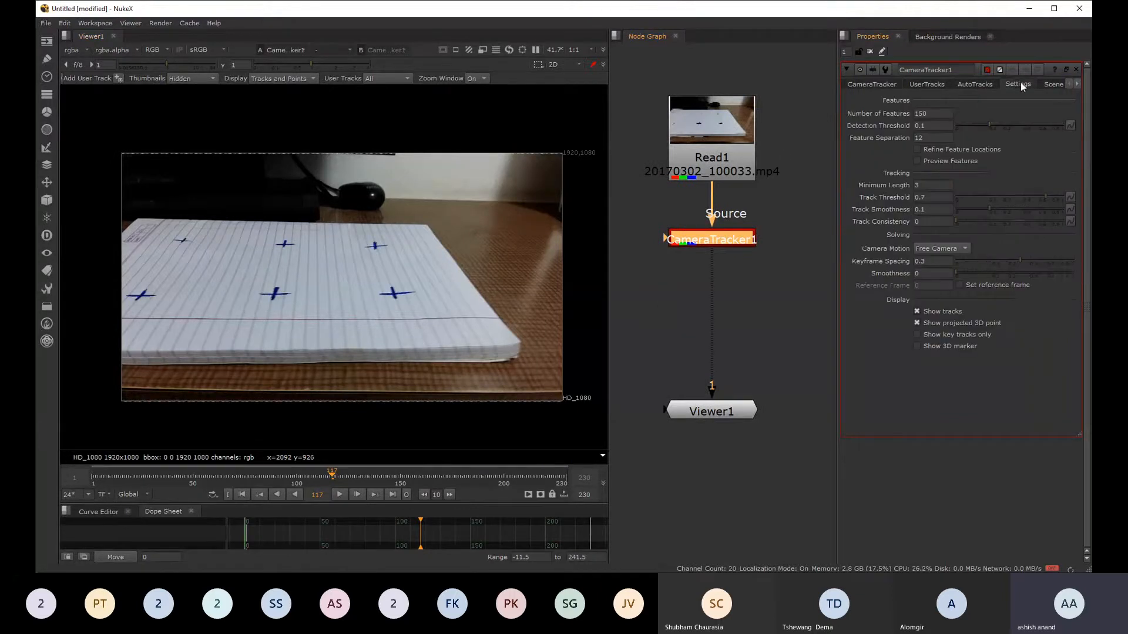
pyautogui.moveTo(839, 128); pyautogui.dragTo(800, 128)
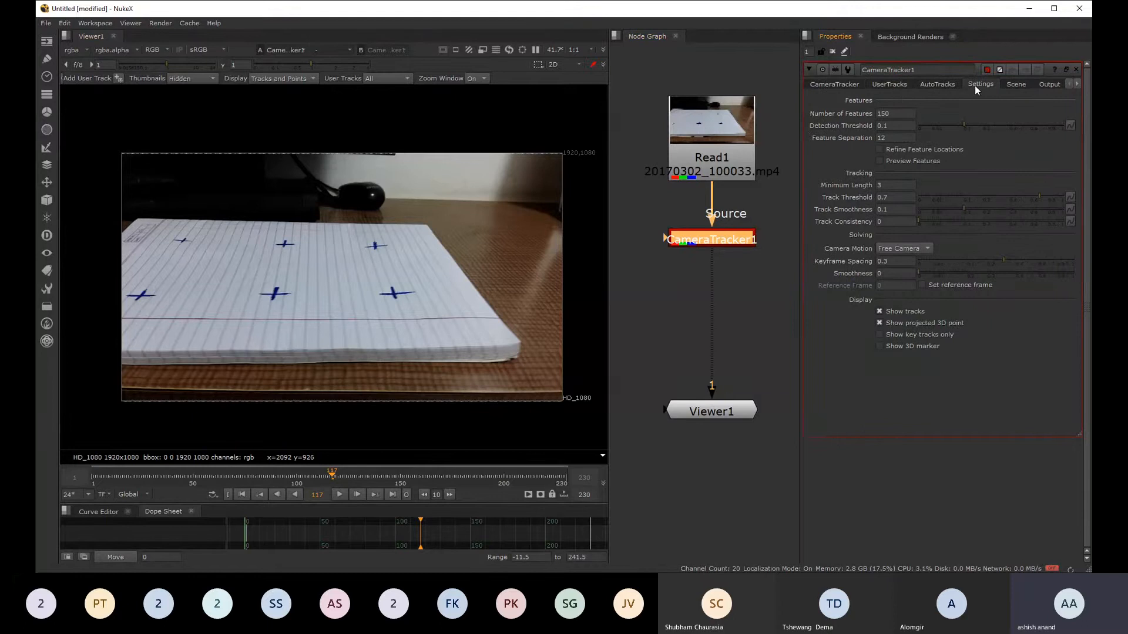
# - Turn on Preview Features in the tracker settings and check the feature points on the footage up to frame 132
pyautogui.click(880, 161)
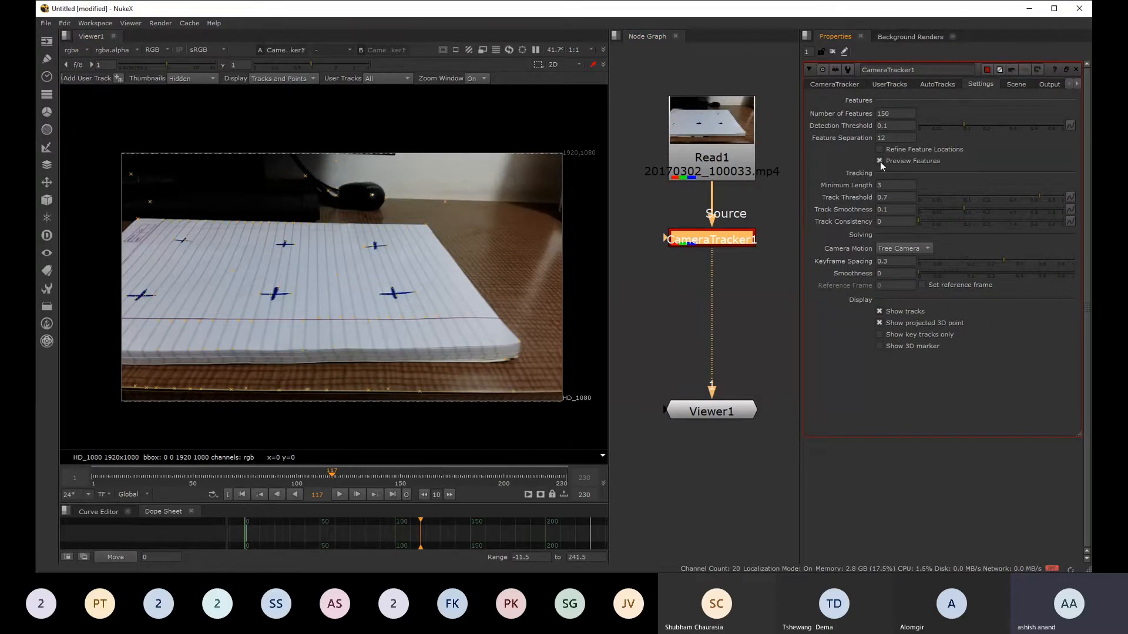
pyautogui.click(880, 161)
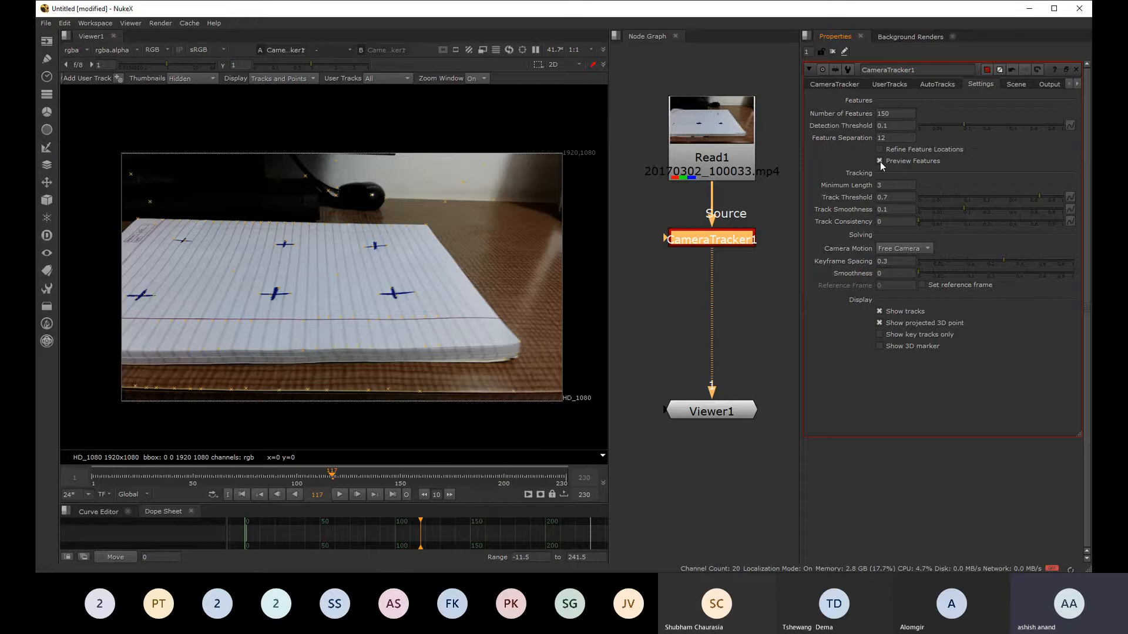
pyautogui.scroll(2, 279, 236)
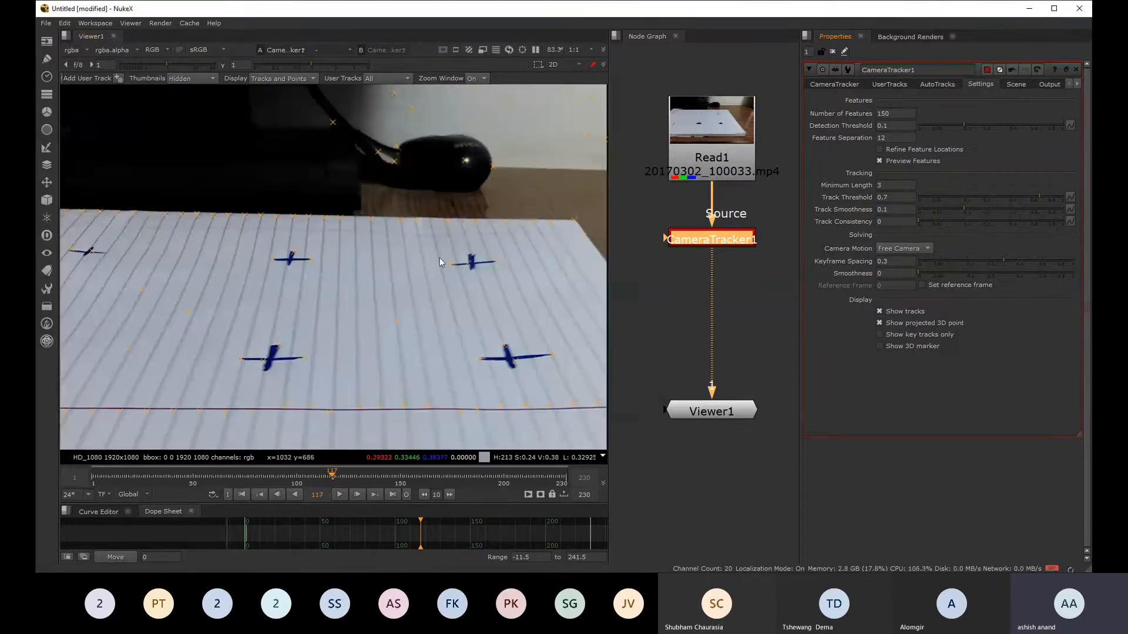
pyautogui.scroll(-2, 439, 259)
pyautogui.moveTo(128, 471); pyautogui.dragTo(337, 495)
pyautogui.click(339, 494)
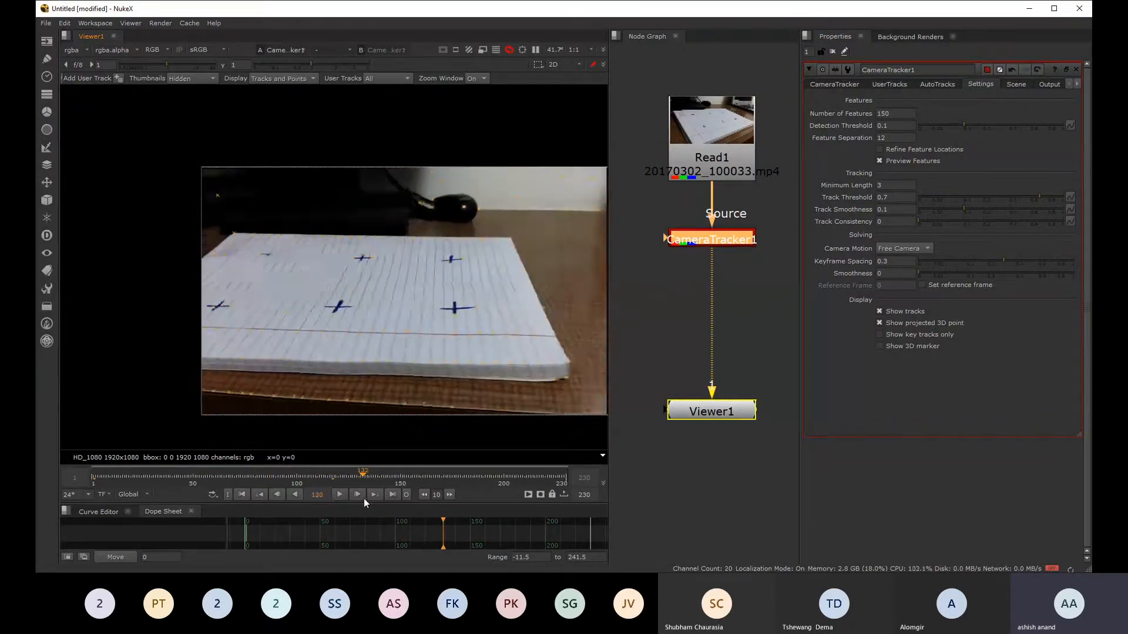
pyautogui.moveTo(442, 344); pyautogui.dragTo(393, 335, button='middle')
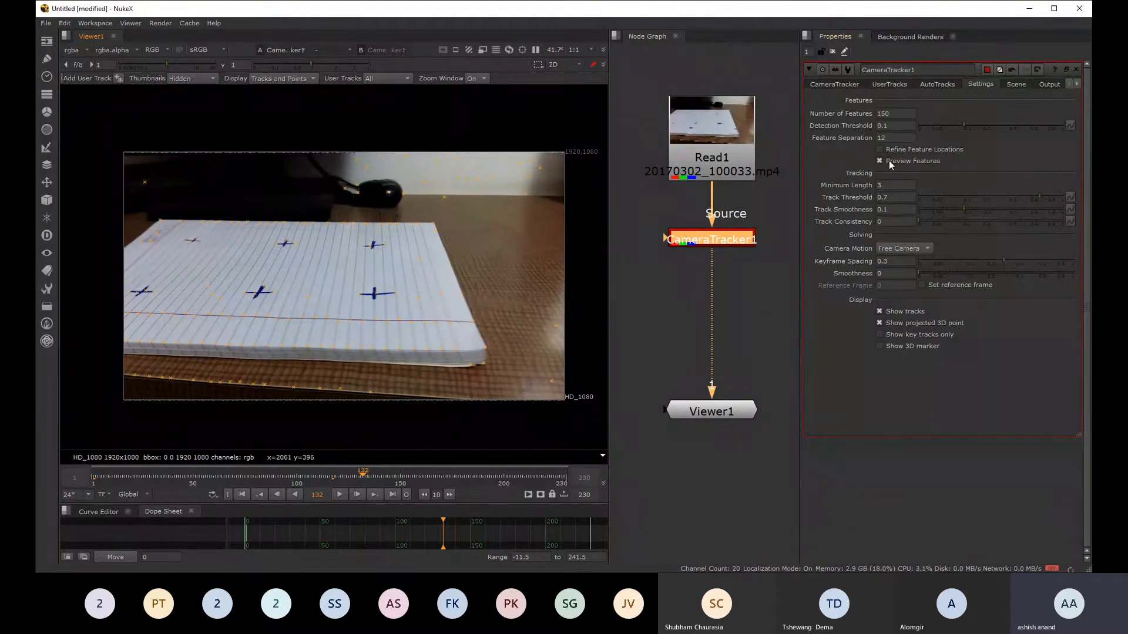
pyautogui.click(884, 160)
# - Show the main CameraTracker parameters and scrub the footage to frame 51 and on to frame 179
pyautogui.click(826, 86)
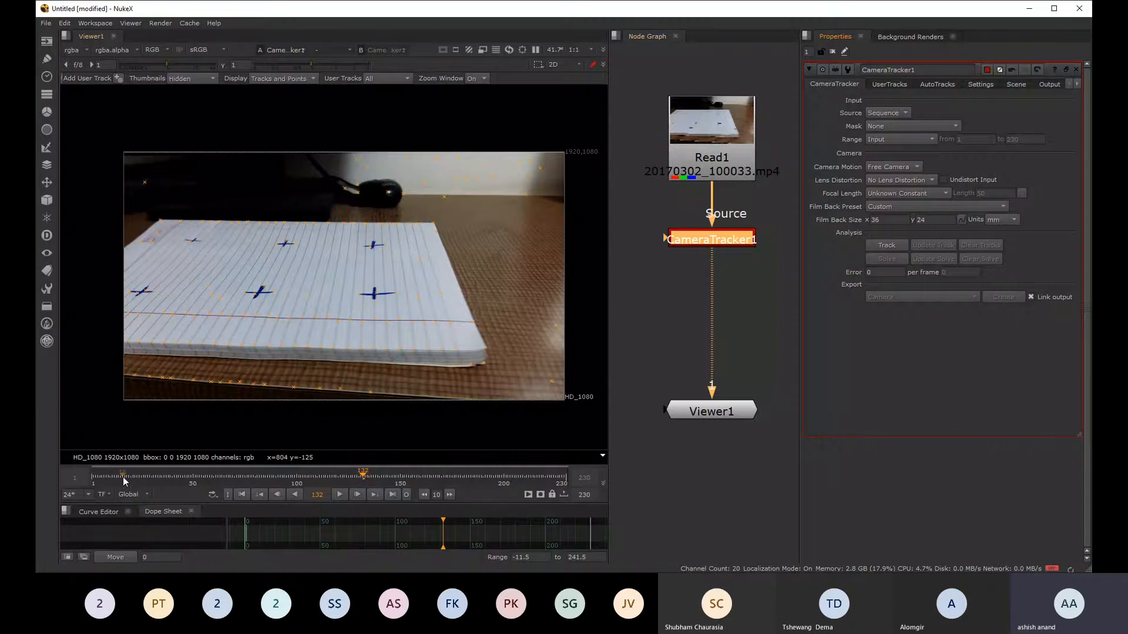
pyautogui.moveTo(122, 477); pyautogui.dragTo(195, 478)
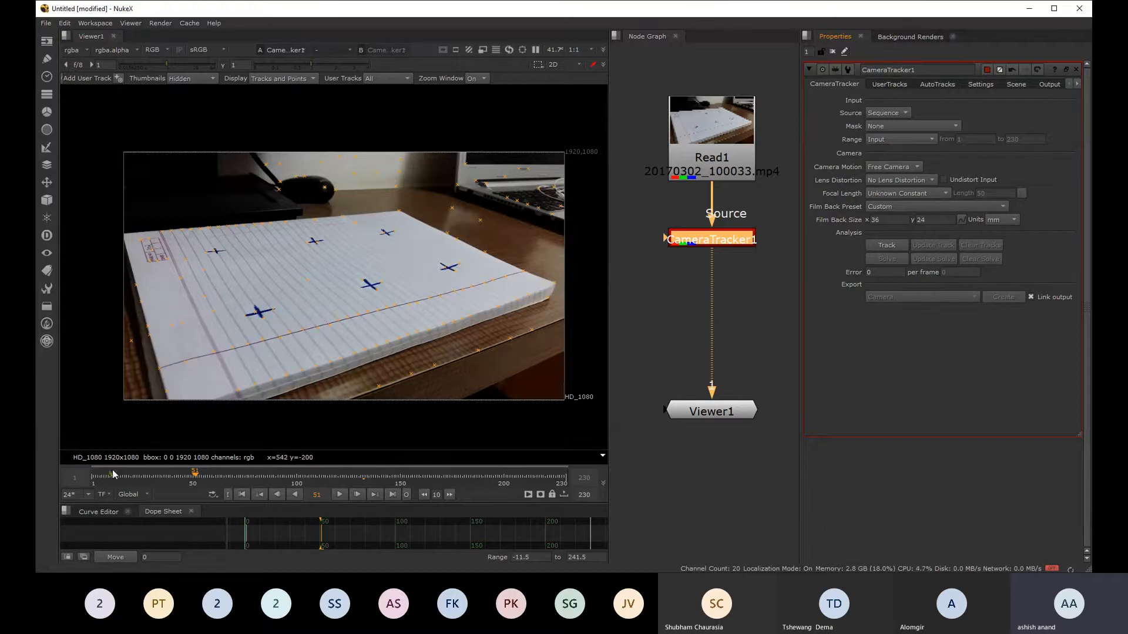
pyautogui.moveTo(113, 474); pyautogui.dragTo(460, 478)
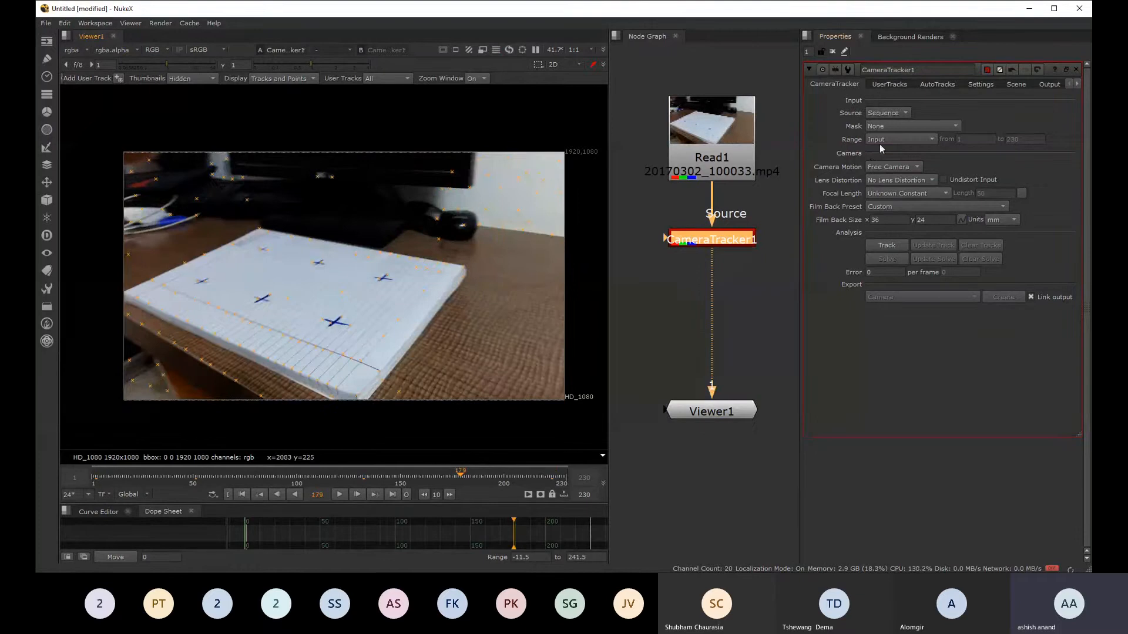
# - Try a custom tracking range from frame 50 to 100, and restore the range to Input
pyautogui.click(900, 167)
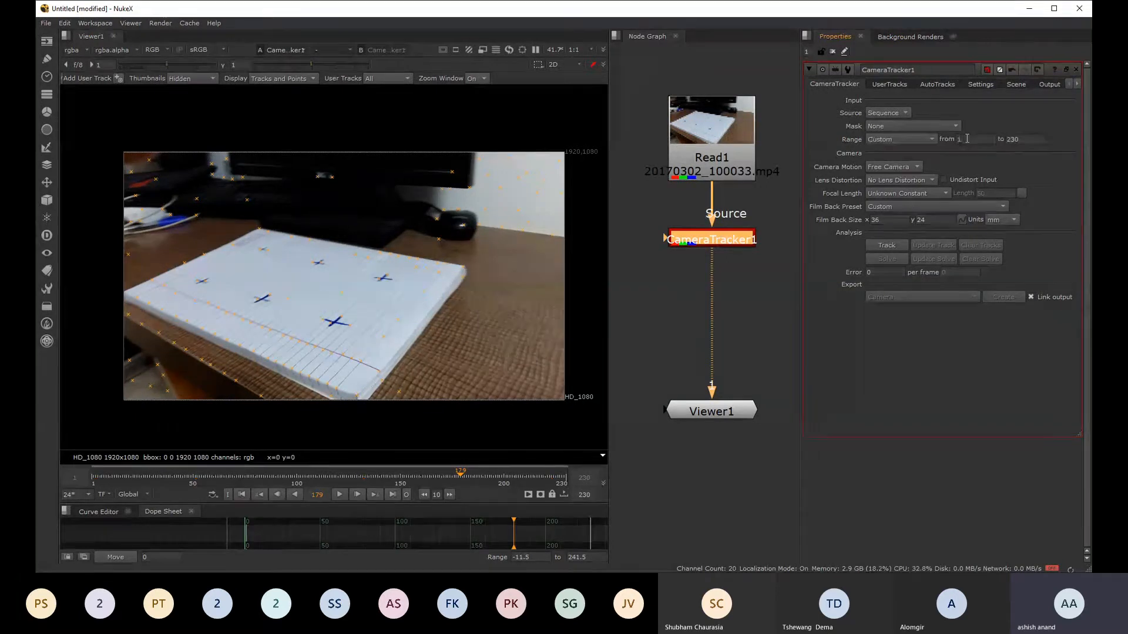
pyautogui.click(963, 139)
pyautogui.write('50')
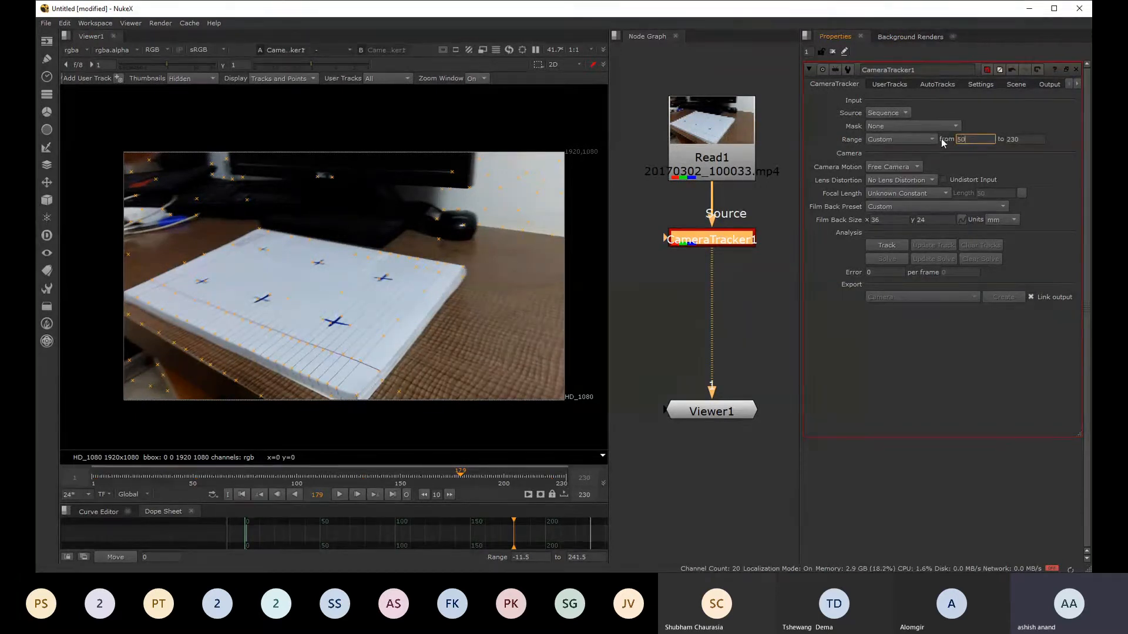
pyautogui.click(1024, 139)
pyautogui.write('100')
pyautogui.press('Return')
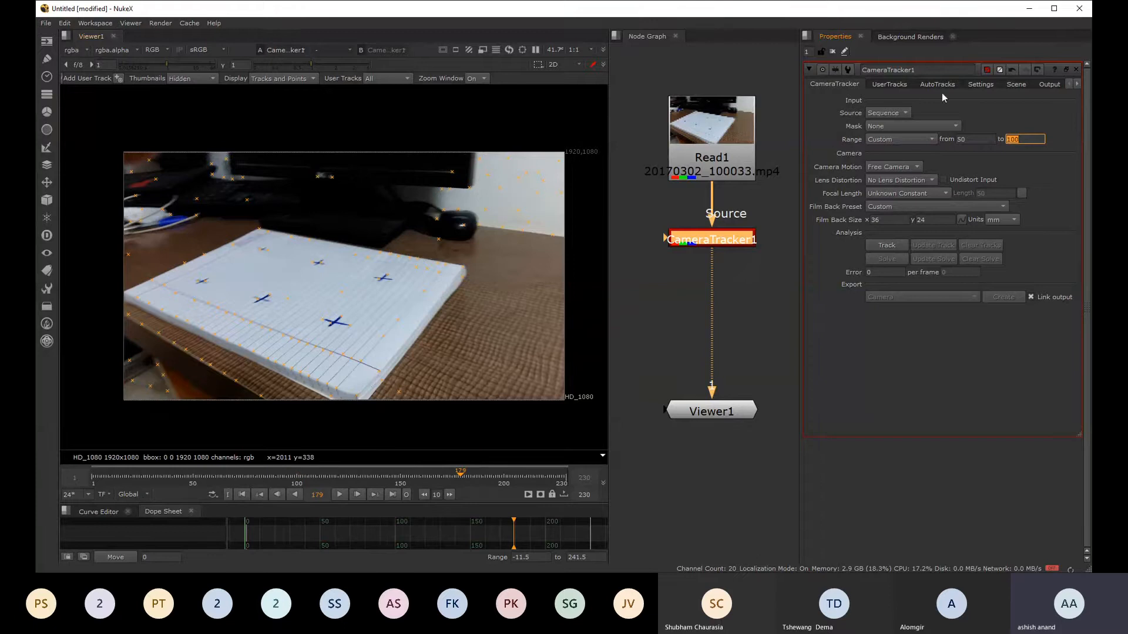
pyautogui.click(920, 159)
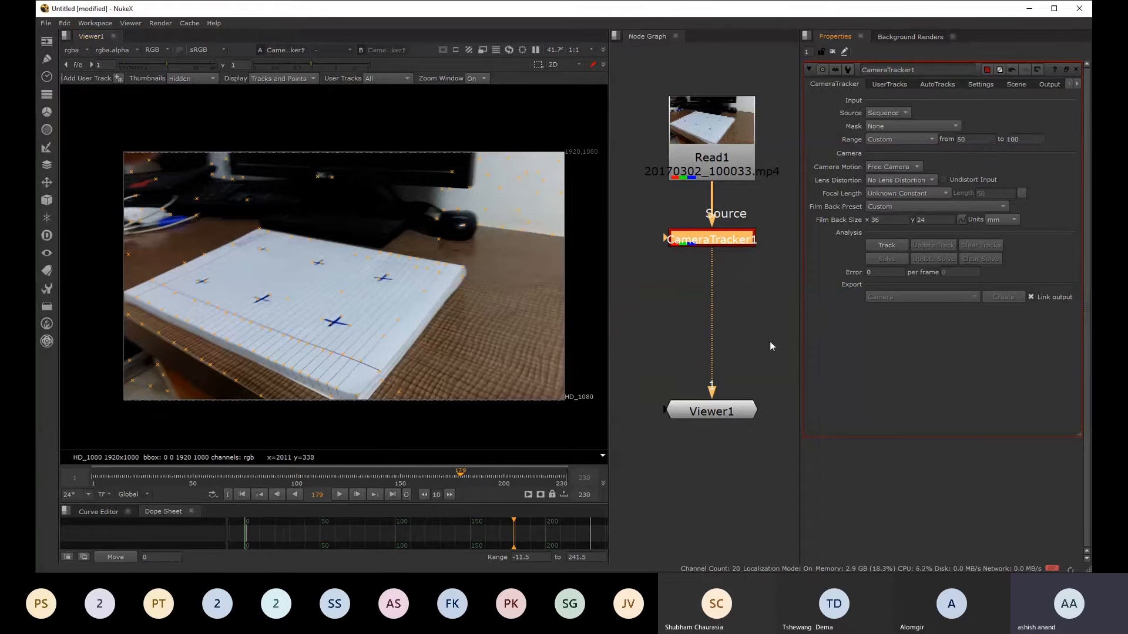
pyautogui.click(907, 117)
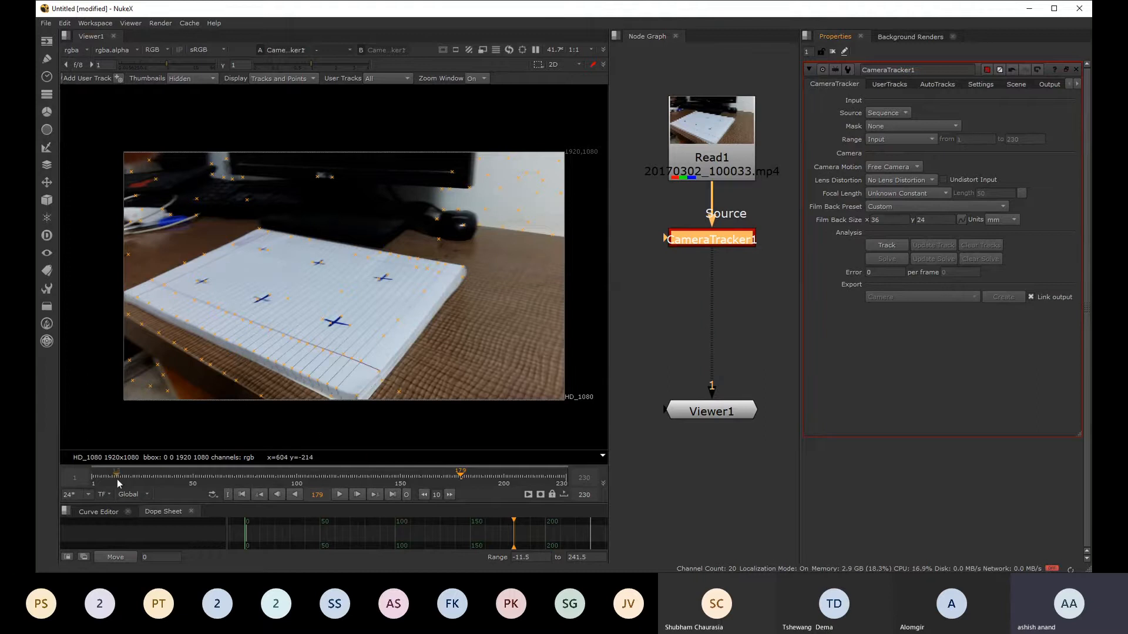
# - Examine the previewed feature points on the wall, monitor and black Intex device at several frames between 96 and 187
pyautogui.moveTo(118, 480); pyautogui.dragTo(410, 479)
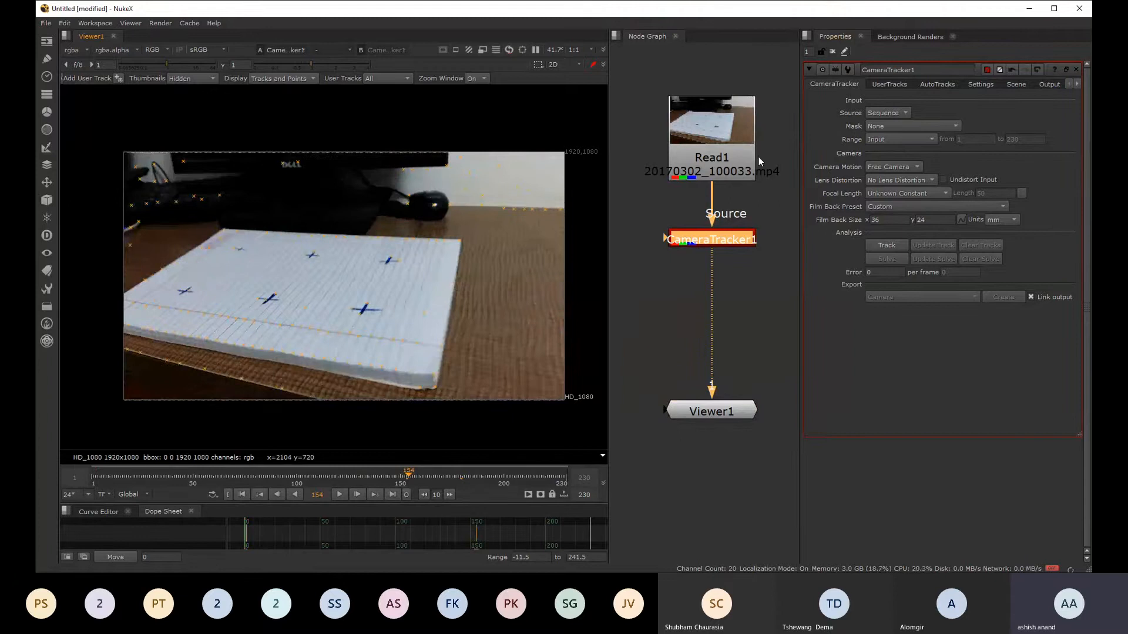
pyautogui.moveTo(435, 287); pyautogui.dragTo(437, 289, button='middle')
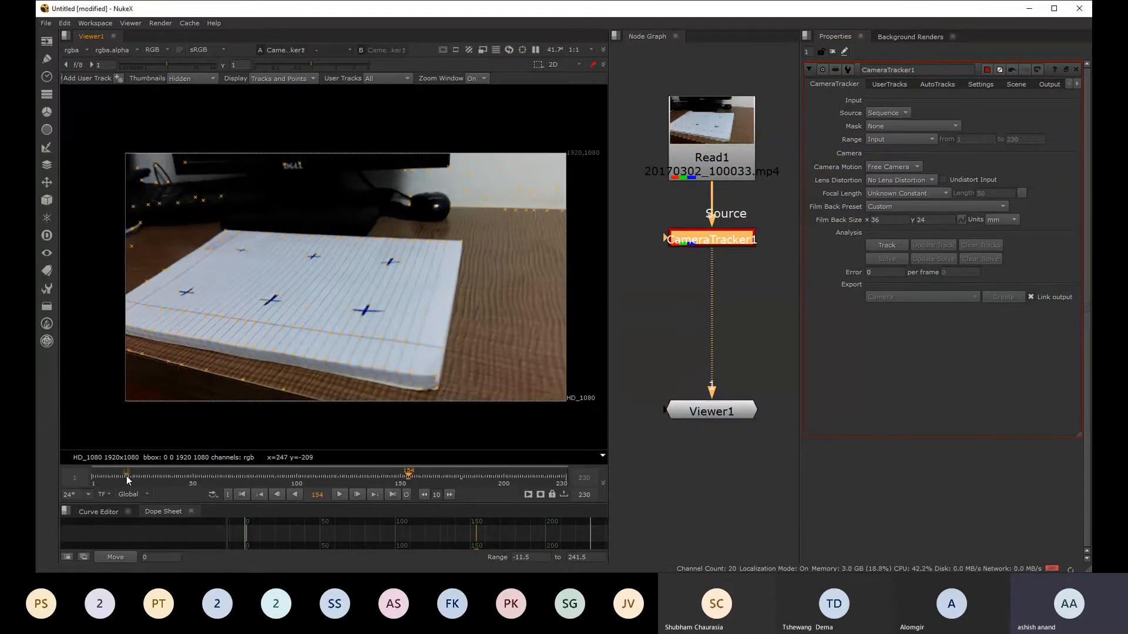
pyautogui.moveTo(126, 476); pyautogui.dragTo(477, 510)
pyautogui.scroll(3, 493, 229)
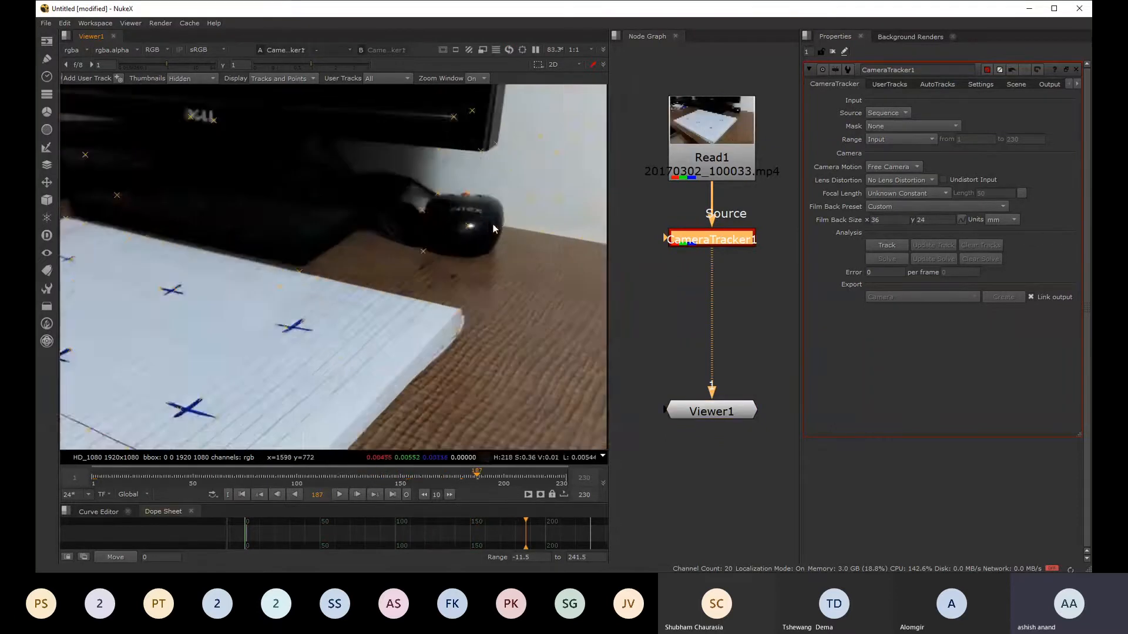
pyautogui.scroll(2, 493, 229)
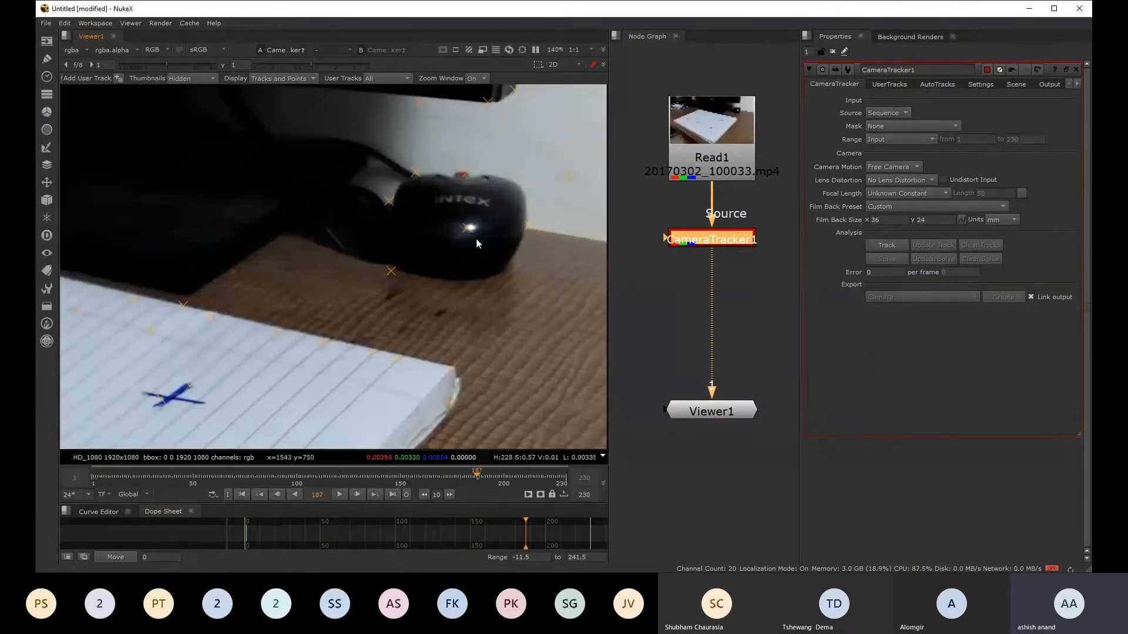
pyautogui.scroll(-4, 472, 225)
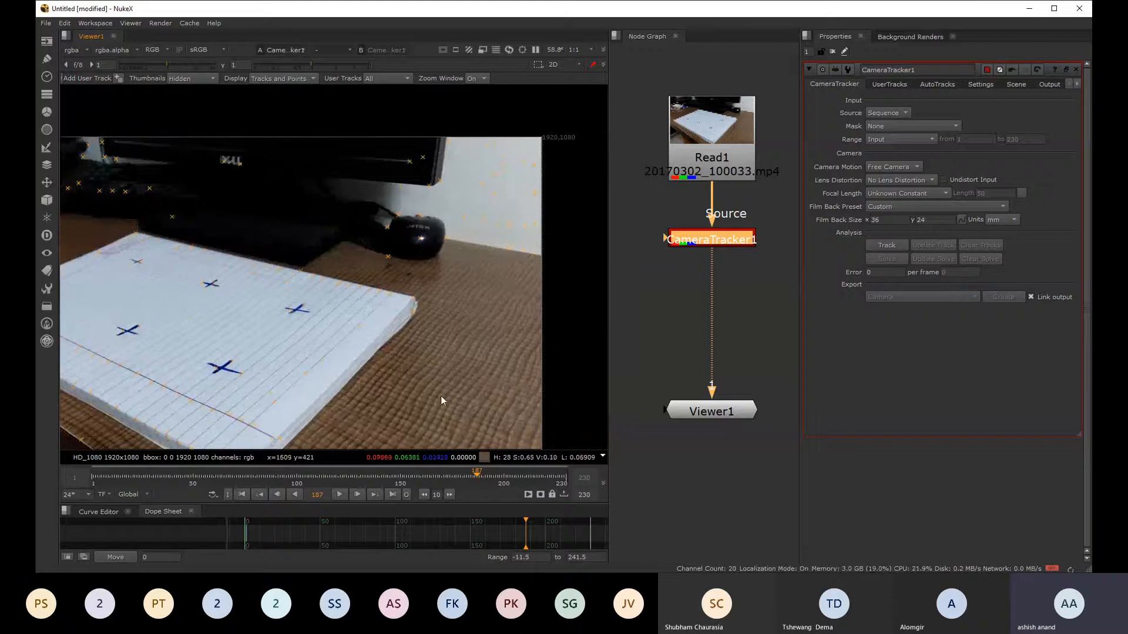
pyautogui.moveTo(471, 477); pyautogui.dragTo(288, 479)
pyautogui.moveTo(341, 240); pyautogui.dragTo(349, 345, button='middle')
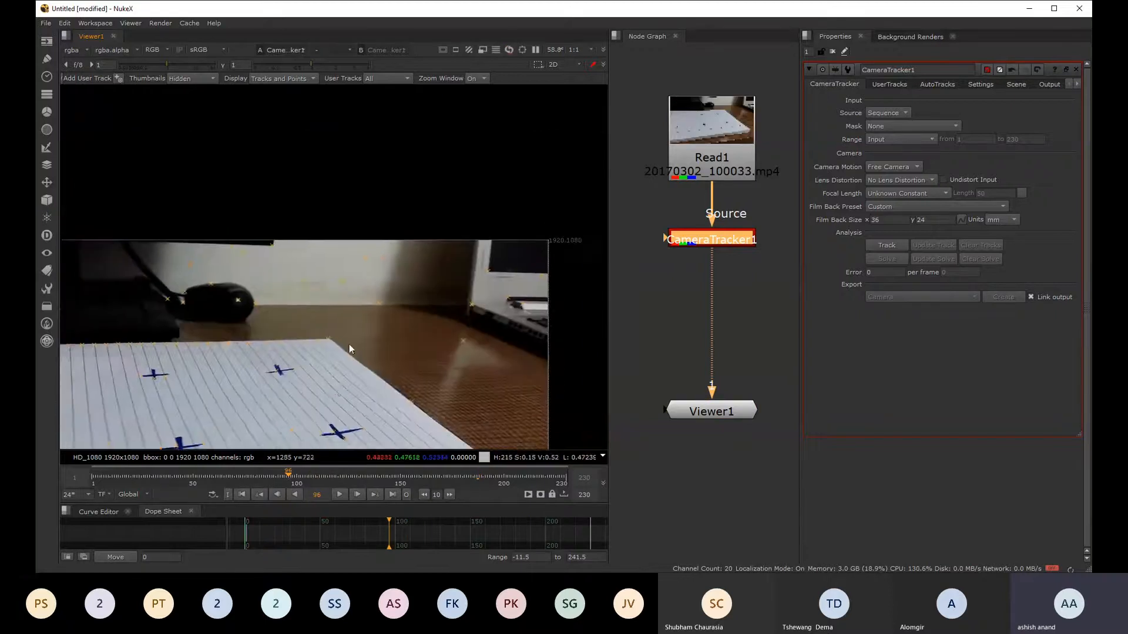
pyautogui.scroll(3, 349, 288)
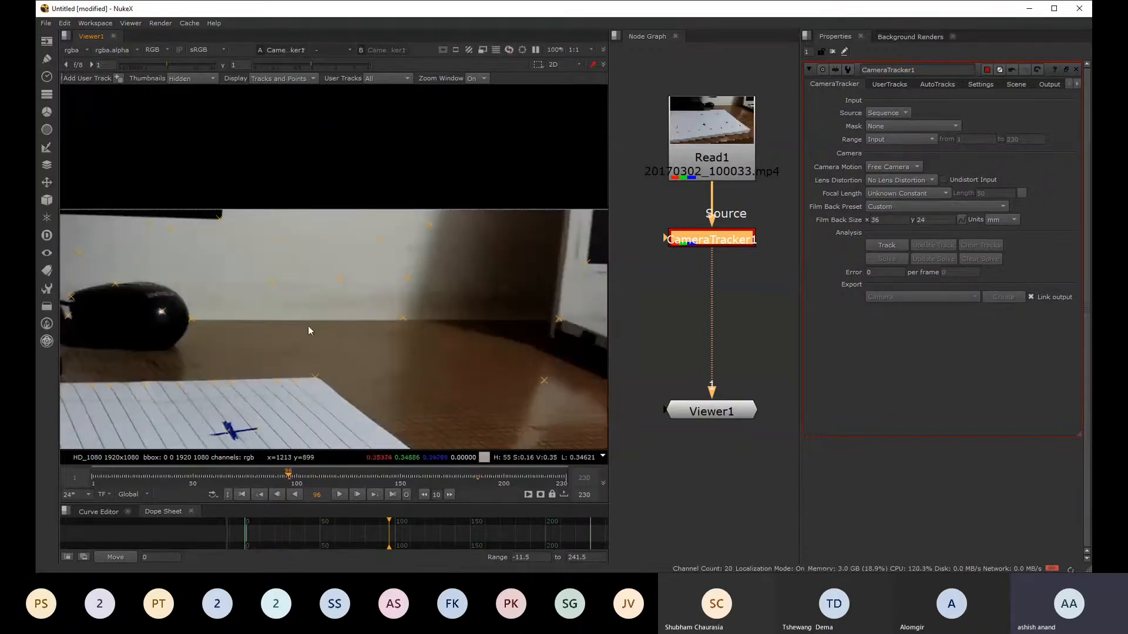
pyautogui.moveTo(286, 479)
pyautogui.mouseDown()
pyautogui.moveTo(241, 486)
pyautogui.moveTo(422, 497)
pyautogui.mouseUp()
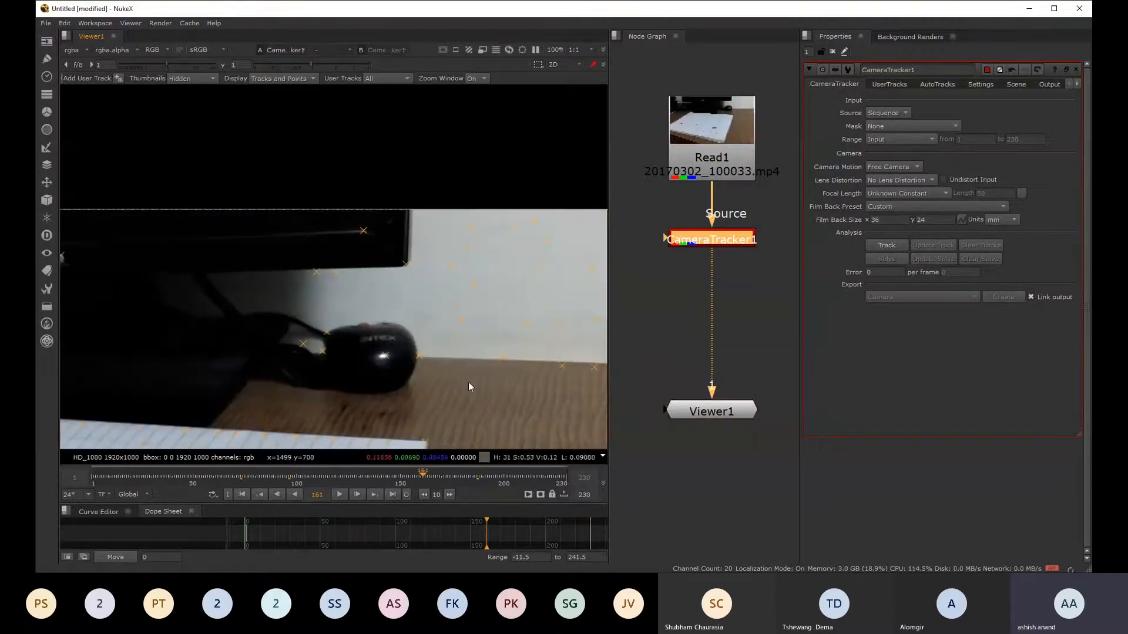
pyautogui.scroll(-1, 495, 326)
# - Go to frame 1, add an unconnected Roto node and place it beside the CameraTracker node
pyautogui.click(170, 477)
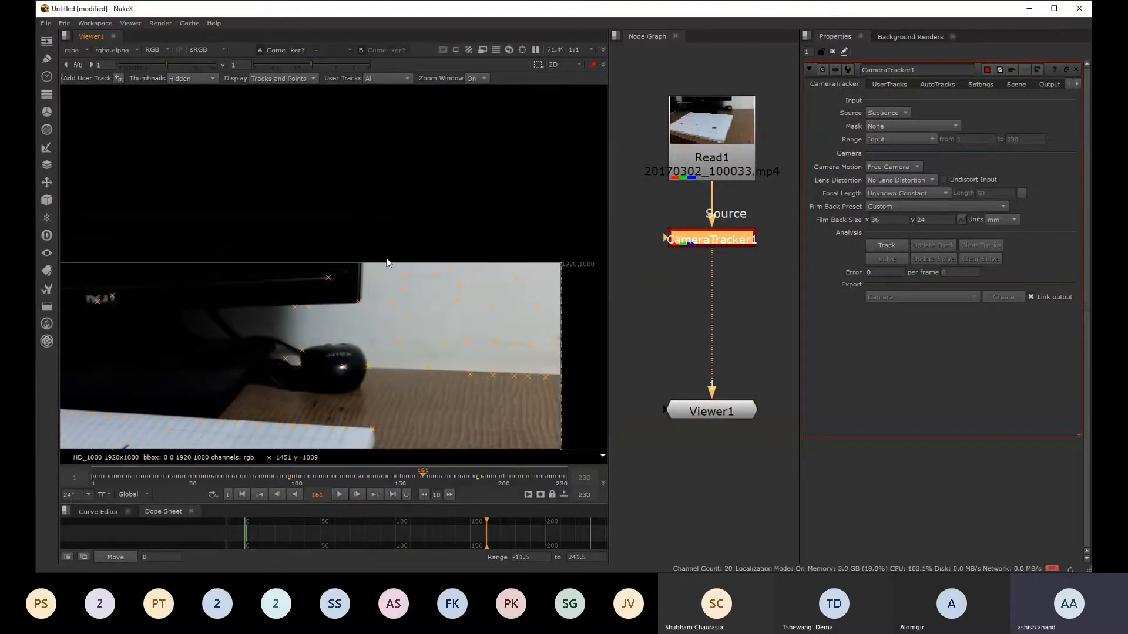
pyautogui.moveTo(171, 477); pyautogui.dragTo(94, 478)
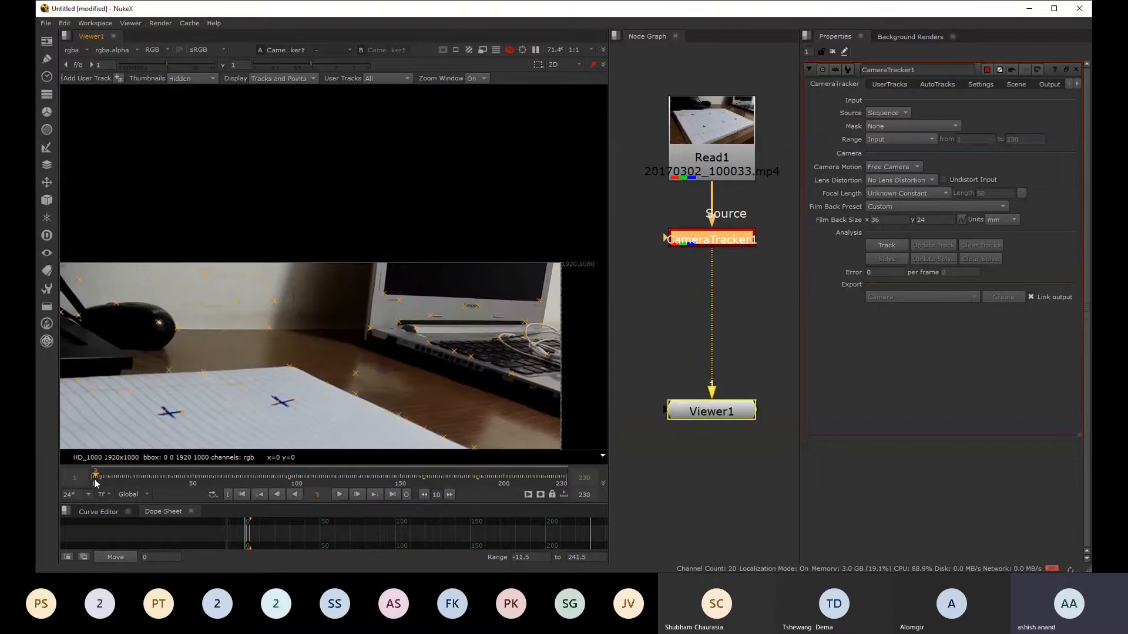
pyautogui.moveTo(272, 323); pyautogui.dragTo(326, 319, button='middle')
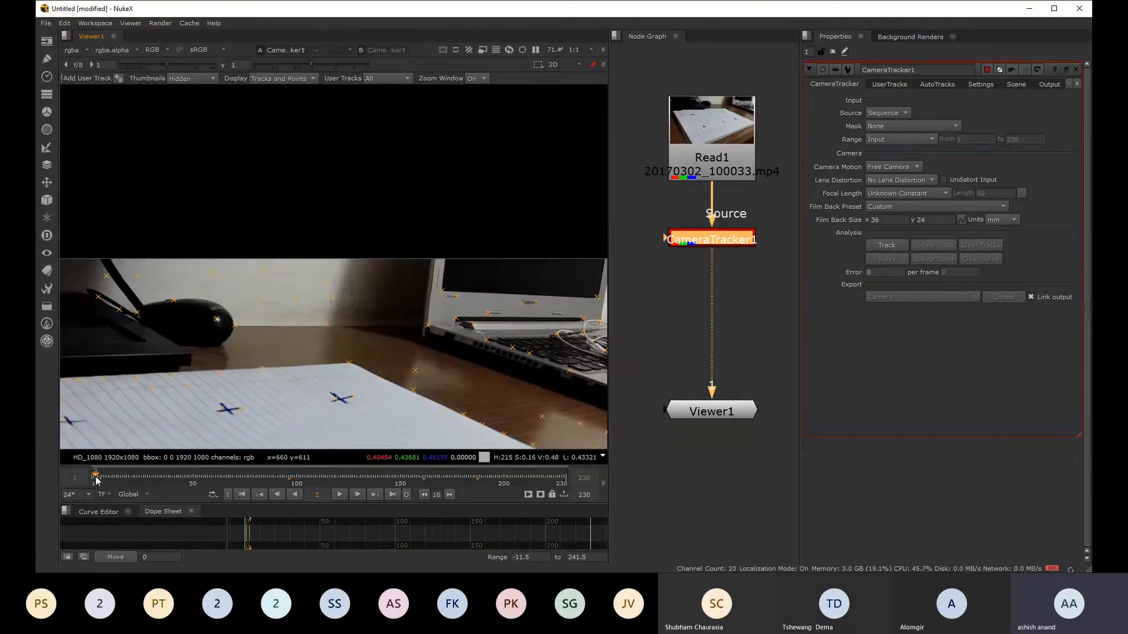
pyautogui.moveTo(93, 477); pyautogui.dragTo(87, 479)
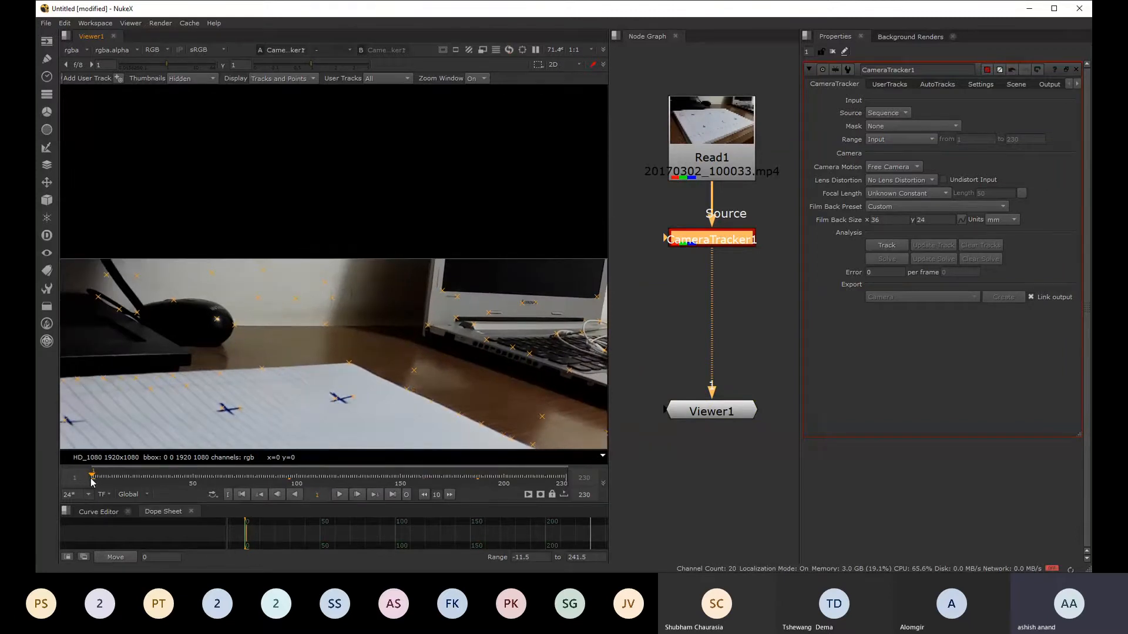
pyautogui.click(626, 322)
pyautogui.press('o')
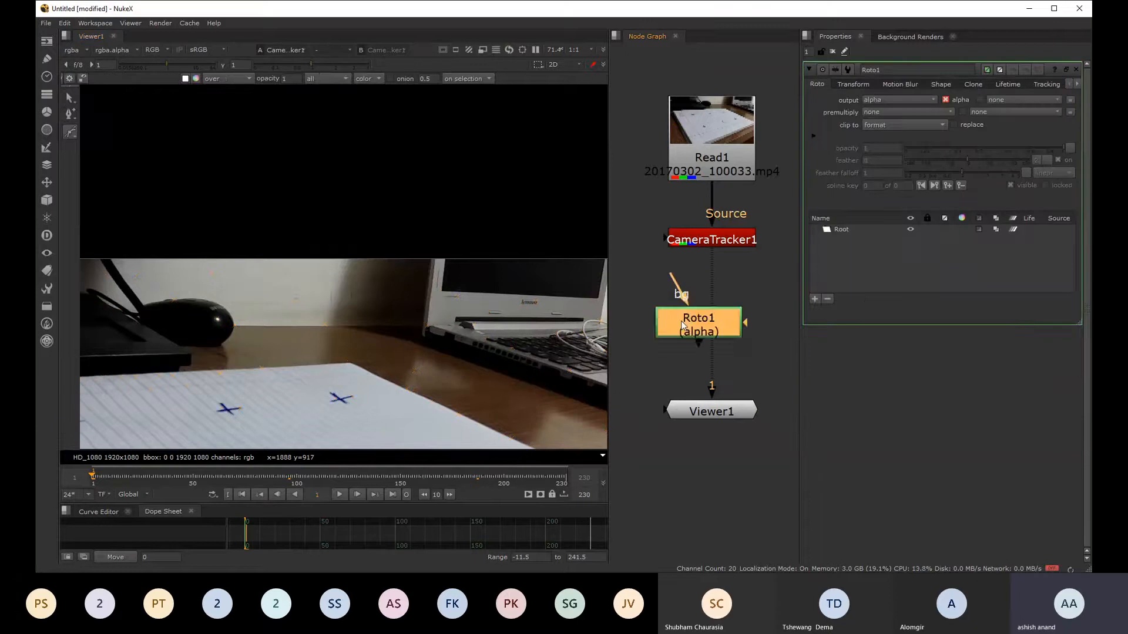
pyautogui.scroll(-2, 727, 366)
pyautogui.moveTo(734, 364); pyautogui.dragTo(654, 299)
pyautogui.scroll(2, 660, 311)
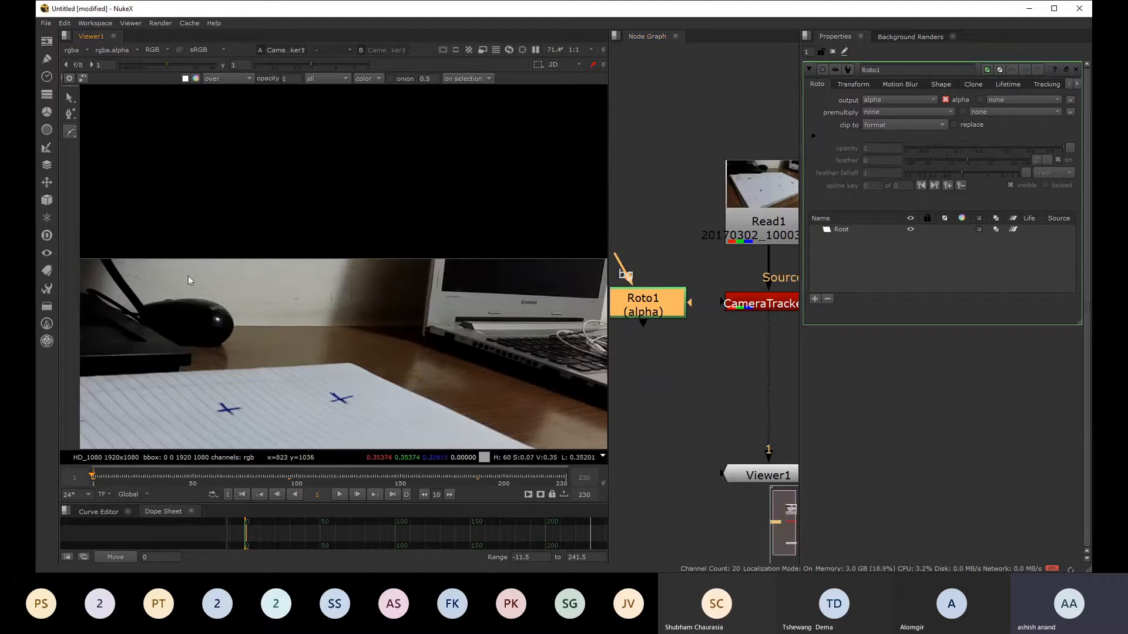
# - Draw a closed Bezier shape around the wall and black Intex device at frame 1, extending it above the image's upper edge
pyautogui.scroll(2, 117, 254)
pyautogui.click(100, 254)
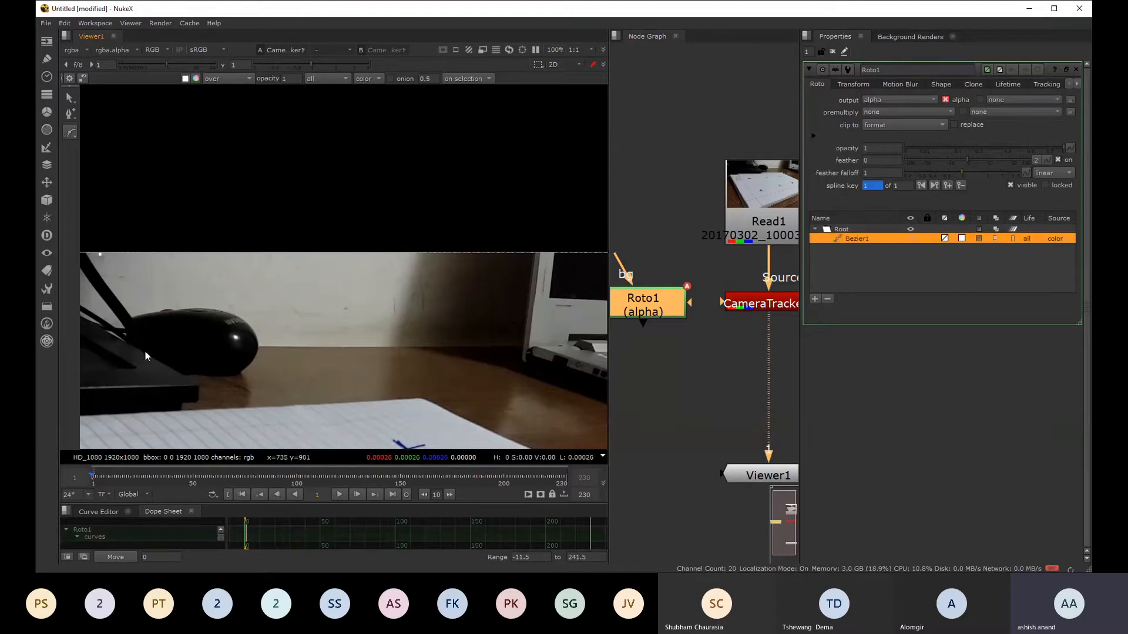
pyautogui.click(145, 351)
pyautogui.moveTo(229, 380); pyautogui.dragTo(240, 380)
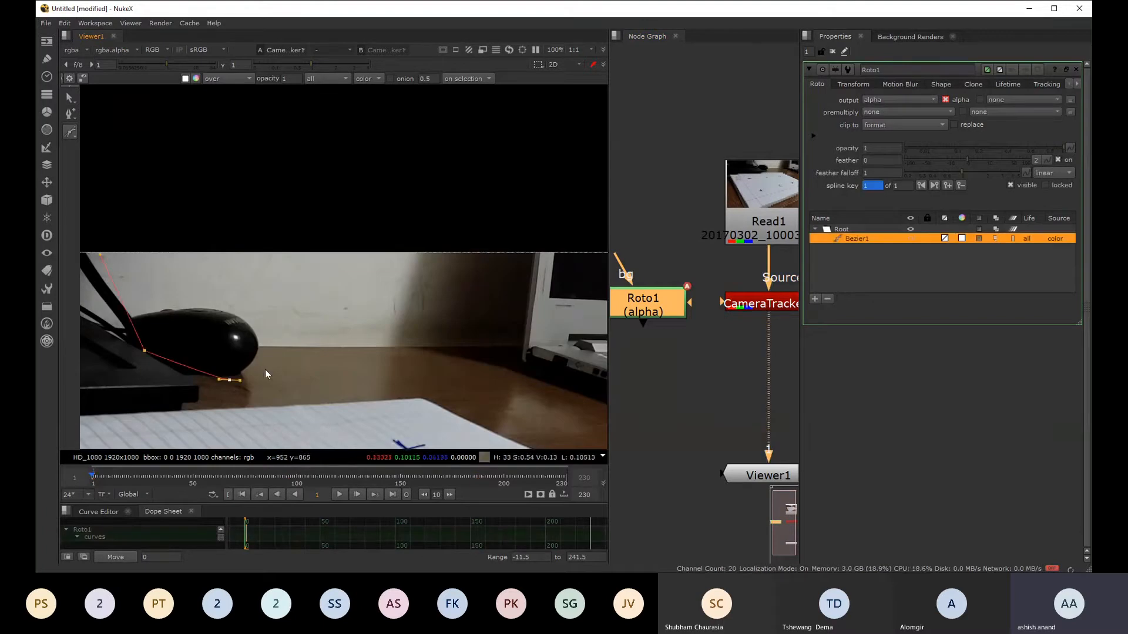
pyautogui.click(267, 337)
pyautogui.moveTo(267, 337); pyautogui.dragTo(265, 348)
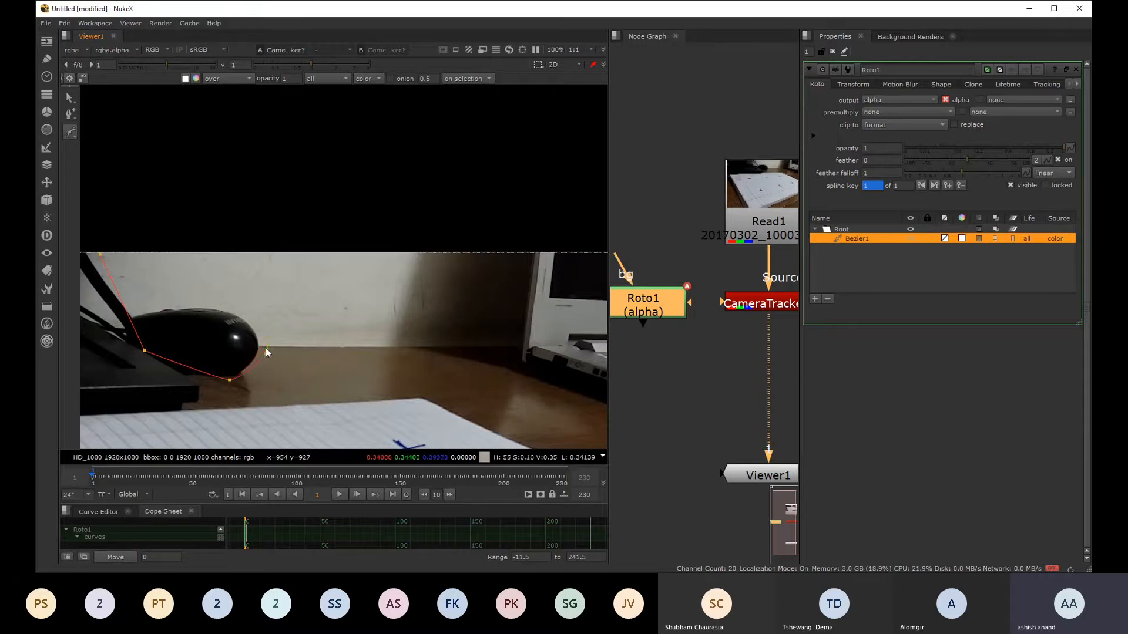
pyautogui.click(520, 343)
pyautogui.click(534, 209)
pyautogui.moveTo(144, 167); pyautogui.dragTo(136, 168)
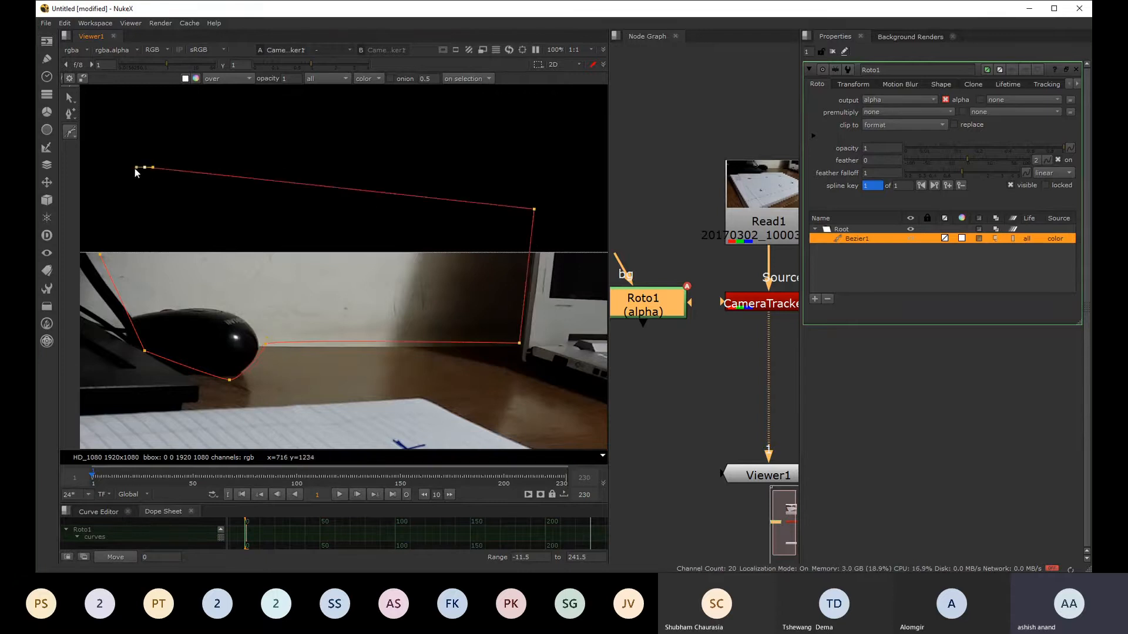
pyautogui.click(101, 254)
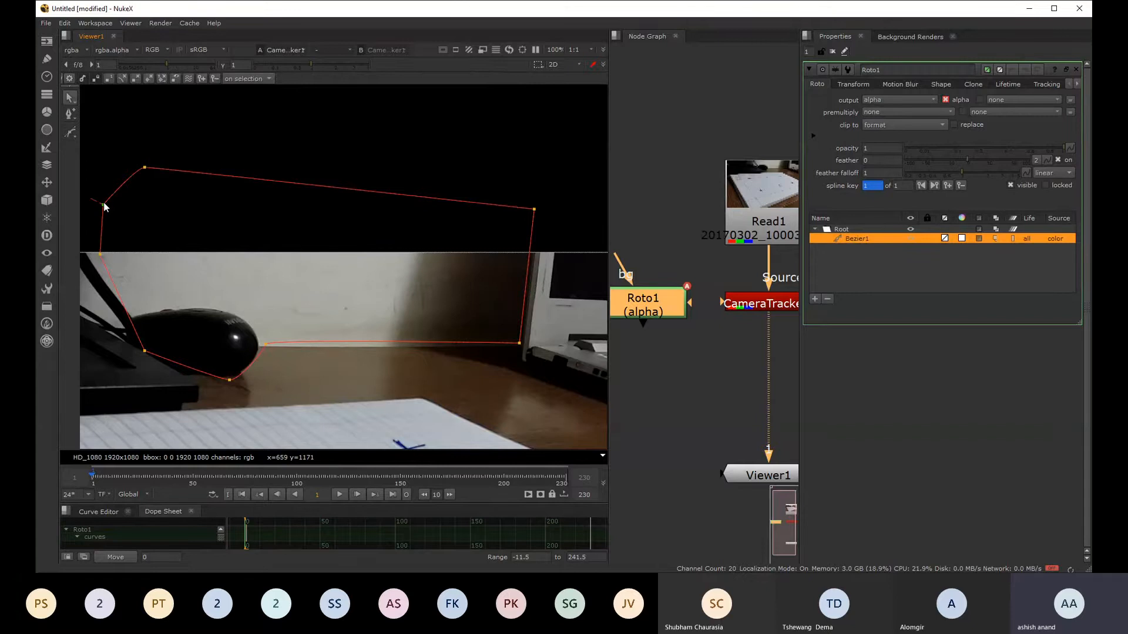
pyautogui.moveTo(104, 204); pyautogui.dragTo(97, 212)
# - At frame 229, move the whole Bezier shape over to the wall and the black Intex device
pyautogui.moveTo(99, 477); pyautogui.dragTo(469, 489)
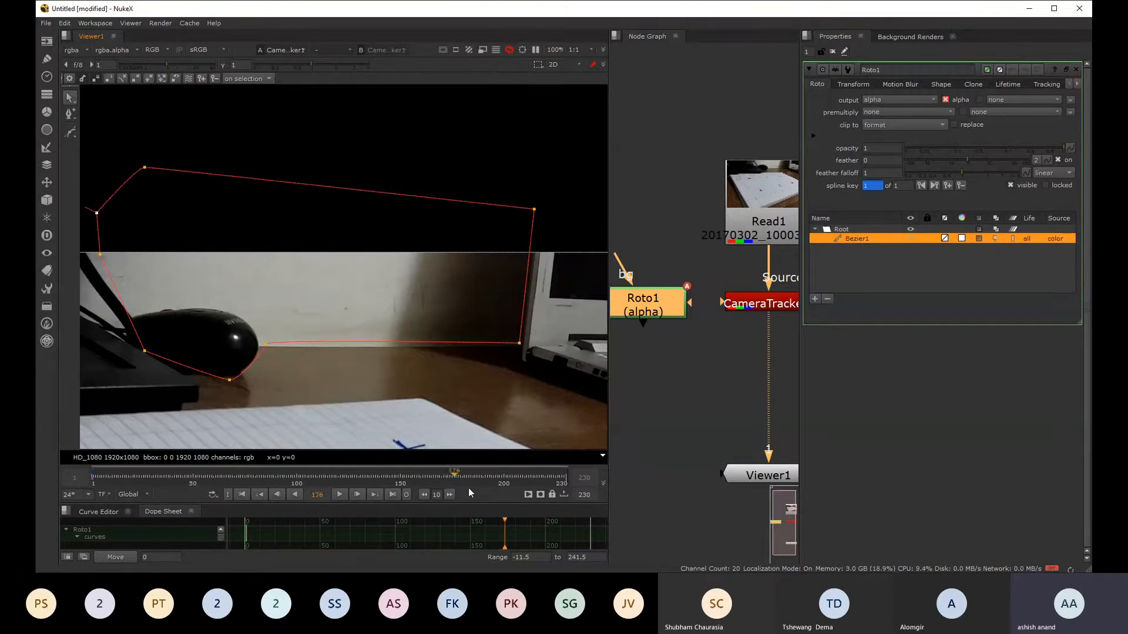
pyautogui.click(557, 491)
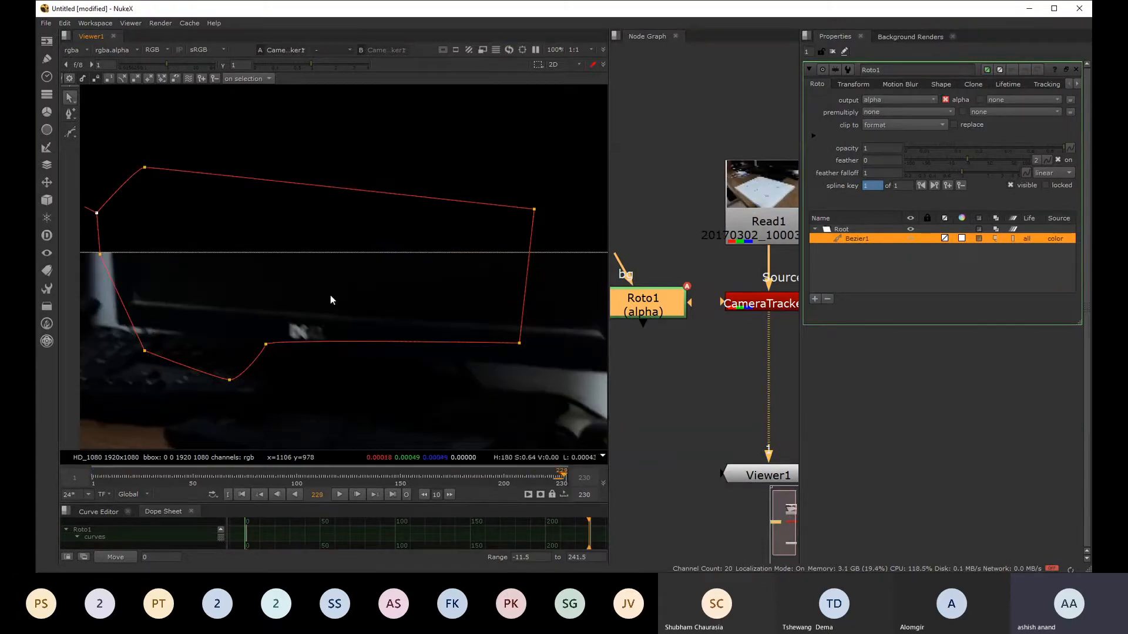
pyautogui.scroll(-3, 331, 295)
pyautogui.moveTo(330, 296); pyautogui.dragTo(277, 270, button='middle')
pyautogui.moveTo(91, 155); pyautogui.dragTo(427, 396)
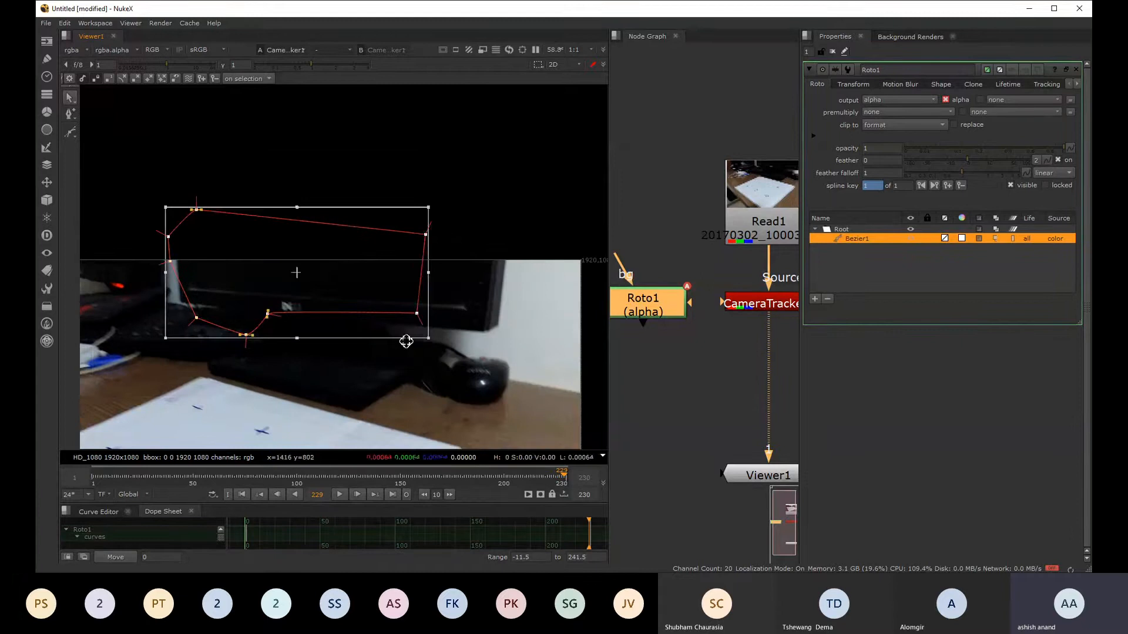
pyautogui.moveTo(345, 297); pyautogui.dragTo(525, 408)
pyautogui.moveTo(466, 365); pyautogui.dragTo(269, 311, button='middle')
pyautogui.moveTo(333, 327); pyautogui.dragTo(387, 292)
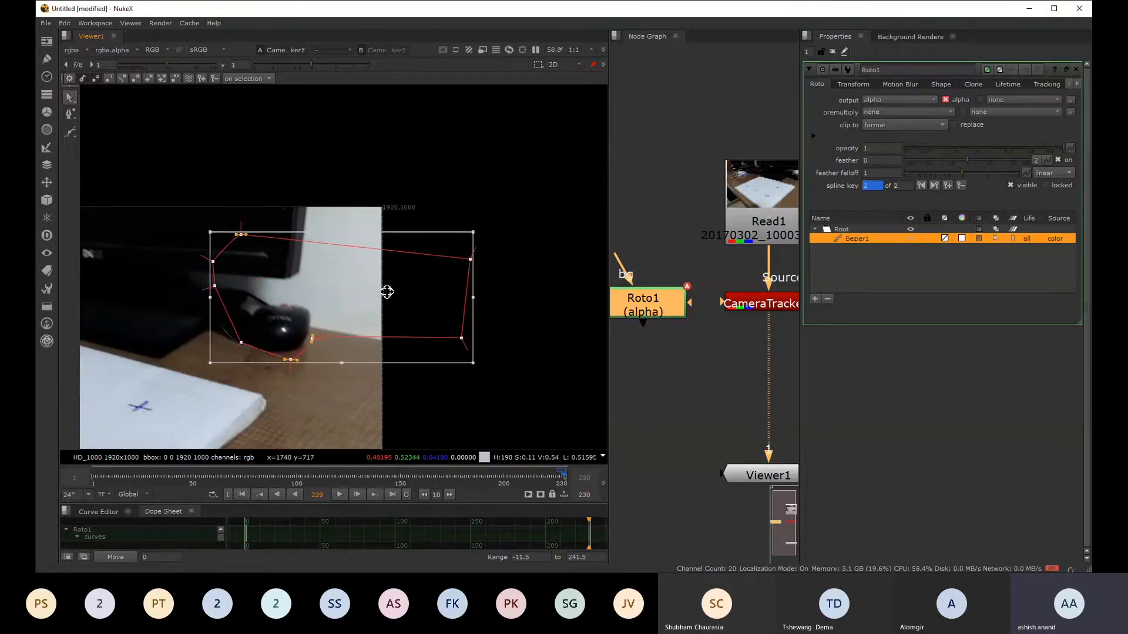
pyautogui.click(413, 193)
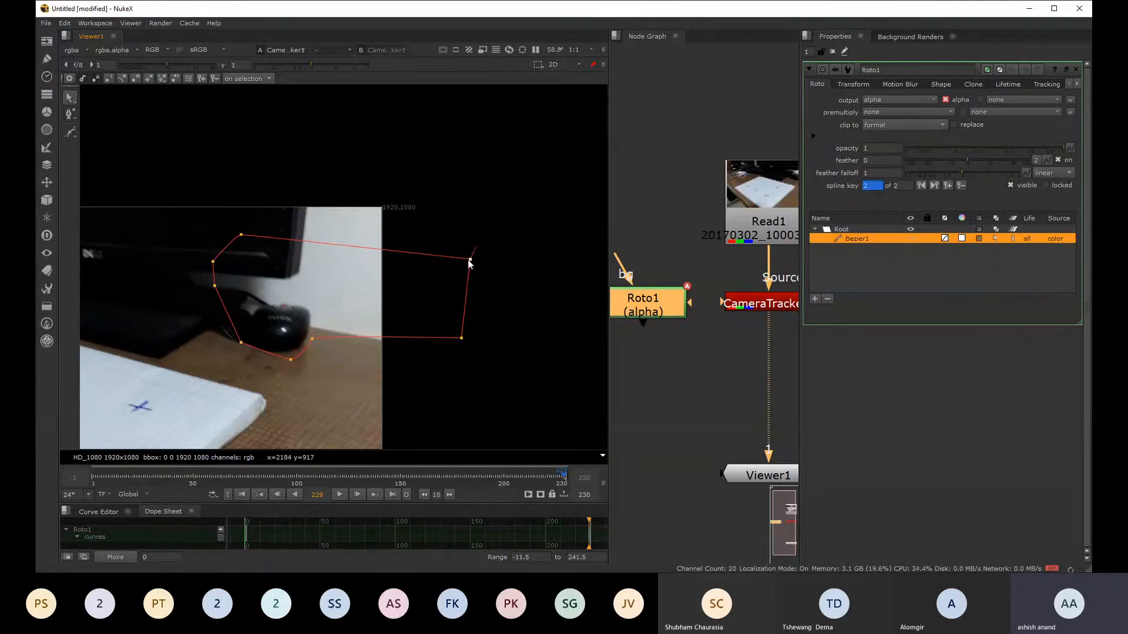
# - Reshape the Bezier points at frame 229 to follow the monitor's edge, the wall and the black device, extending past the image's corner
pyautogui.moveTo(470, 259); pyautogui.dragTo(451, 182)
pyautogui.moveTo(241, 235); pyautogui.dragTo(322, 206)
pyautogui.moveTo(214, 261); pyautogui.dragTo(304, 280)
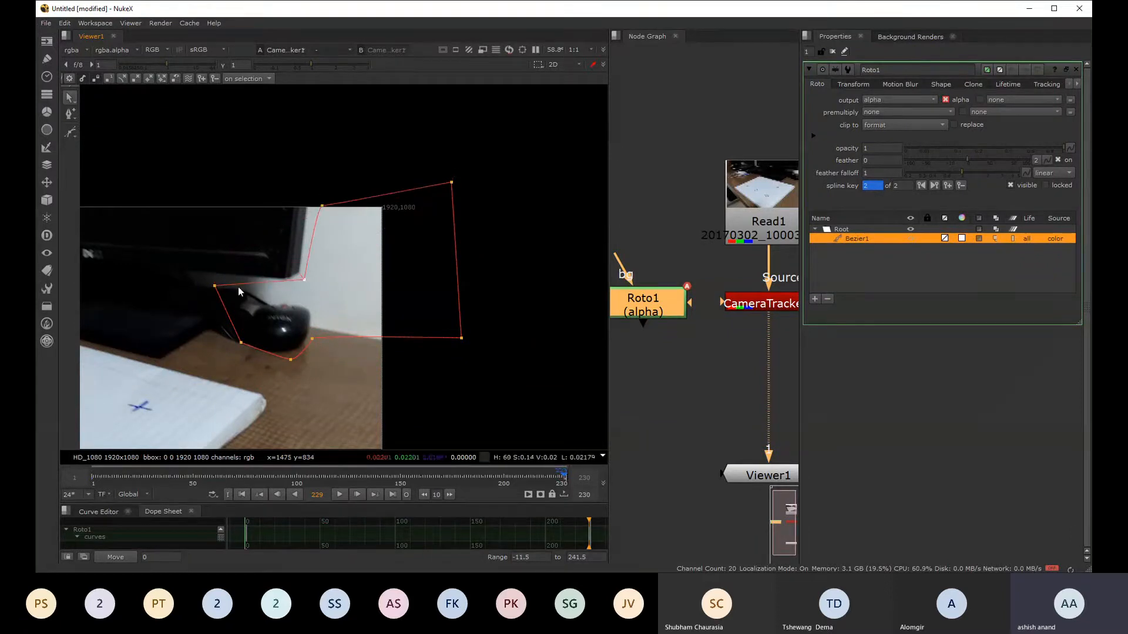
pyautogui.moveTo(215, 286); pyautogui.dragTo(231, 280)
pyautogui.moveTo(322, 206); pyautogui.dragTo(312, 186)
pyautogui.moveTo(451, 183); pyautogui.dragTo(460, 183)
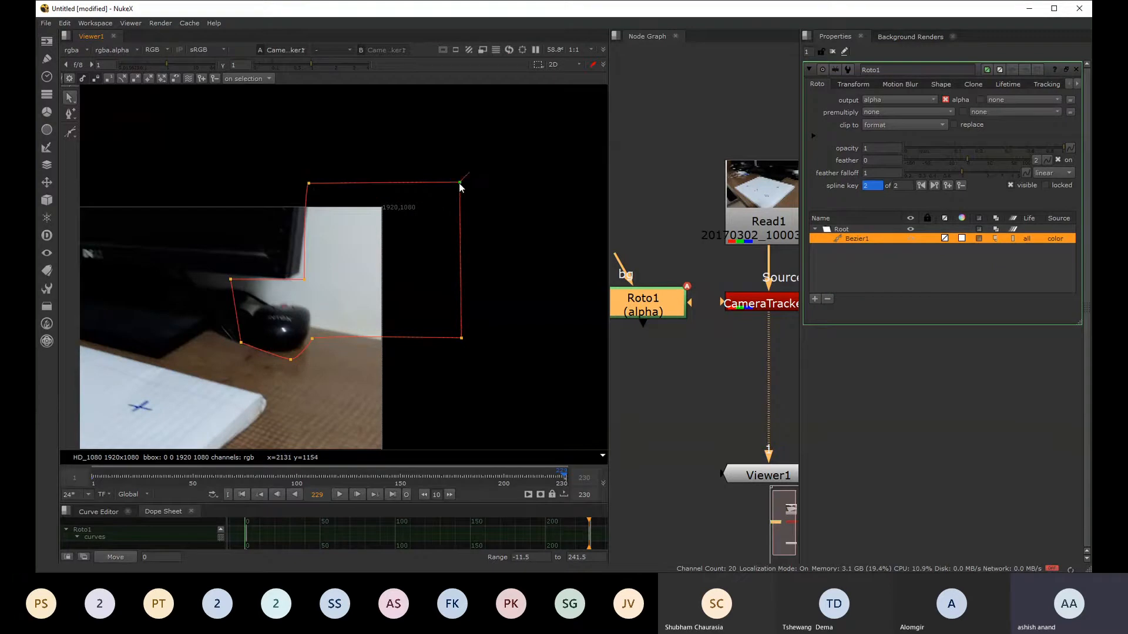
pyautogui.moveTo(290, 359)
pyautogui.mouseDown()
pyautogui.moveTo(241, 352)
pyautogui.moveTo(292, 360)
pyautogui.mouseUp()
# - At frame 50, shift the whole Bezier shape so it lines up with the wall and the black device
pyautogui.moveTo(140, 479); pyautogui.dragTo(194, 479)
pyautogui.scroll(-3, 235, 329)
pyautogui.moveTo(148, 218); pyautogui.dragTo(212, 257, button='middle')
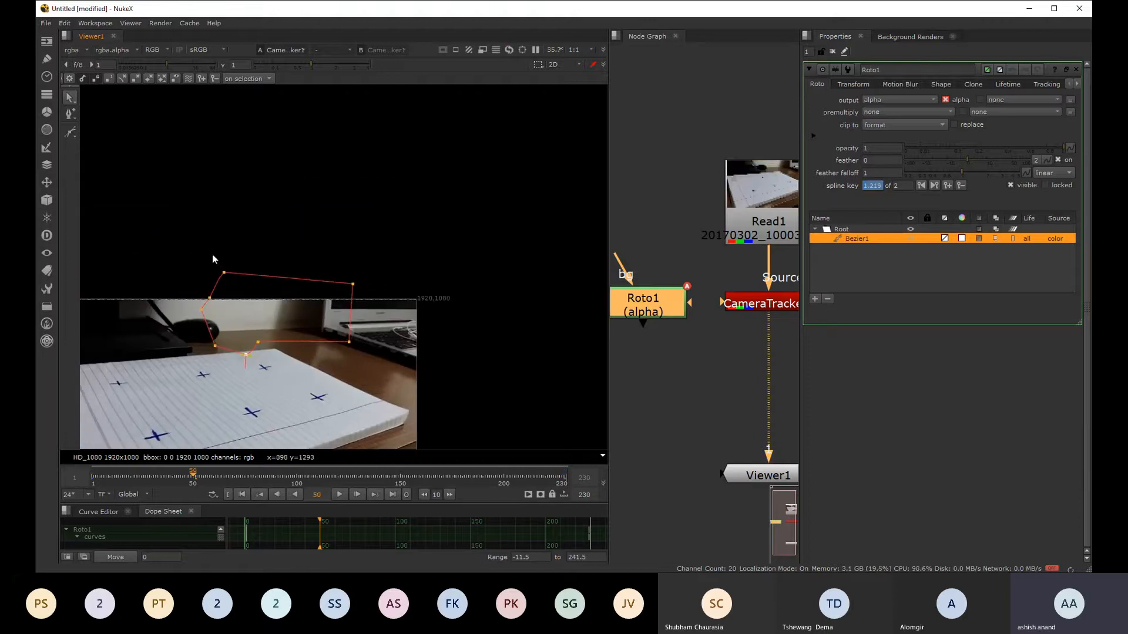
pyautogui.moveTo(206, 249); pyautogui.dragTo(468, 436)
pyautogui.scroll(3, 267, 301)
pyautogui.moveTo(281, 320); pyautogui.dragTo(382, 313, button='middle')
pyautogui.moveTo(432, 308)
pyautogui.mouseDown()
pyautogui.moveTo(359, 296)
pyautogui.moveTo(412, 315)
pyautogui.mouseUp()
pyautogui.click(357, 170)
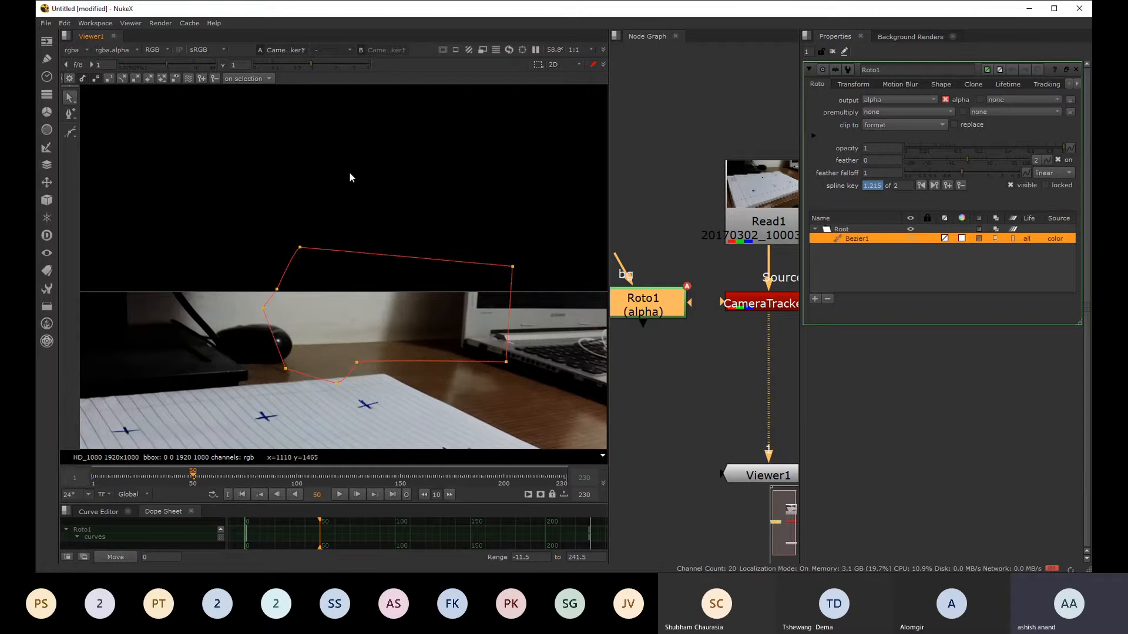
pyautogui.moveTo(220, 222); pyautogui.dragTo(523, 394)
pyautogui.moveTo(411, 334); pyautogui.dragTo(362, 318)
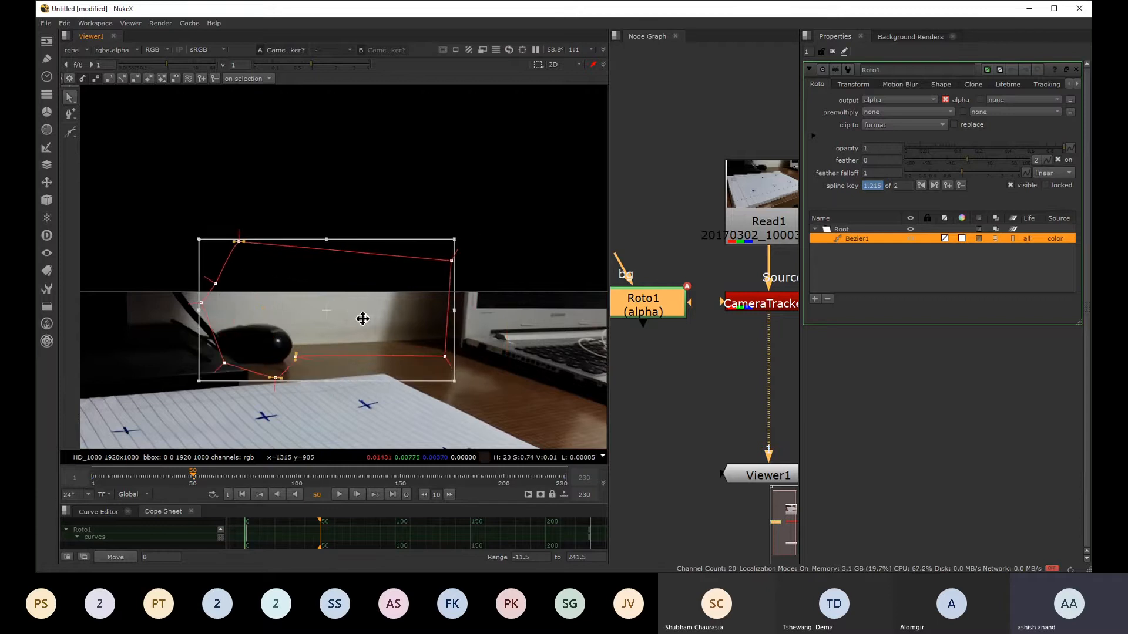
pyautogui.click(538, 186)
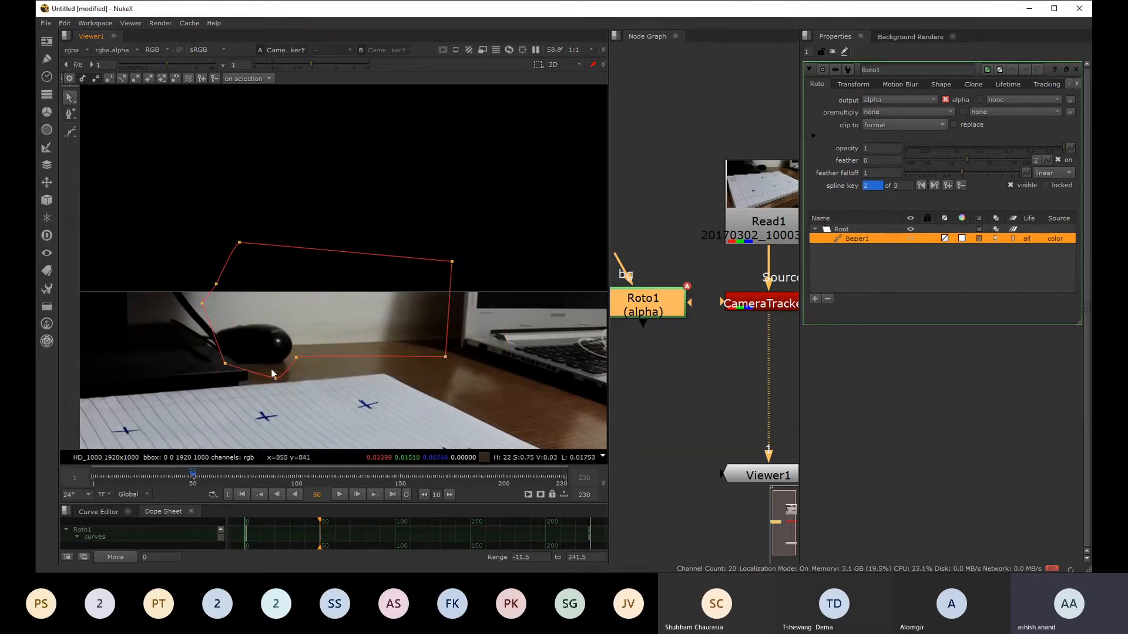
# - Adjust the points beneath and beside the black device at frame 50 so the shape encloses it and its cable
pyautogui.moveTo(278, 380); pyautogui.dragTo(234, 369)
pyautogui.moveTo(202, 304); pyautogui.dragTo(190, 266)
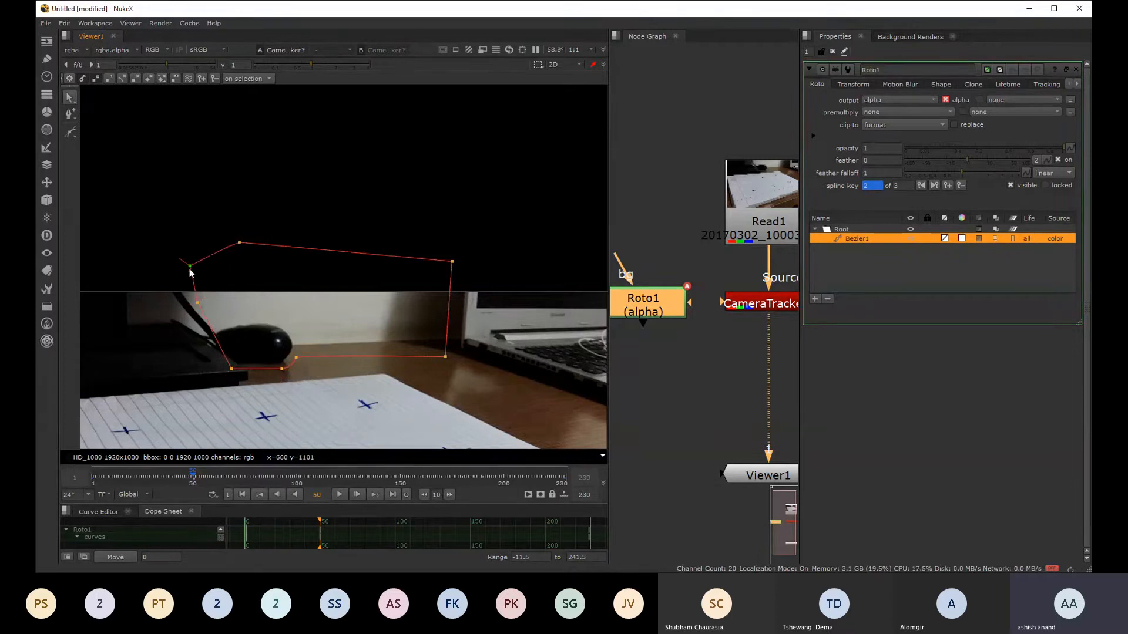
pyautogui.moveTo(232, 368); pyautogui.dragTo(244, 367)
pyautogui.moveTo(198, 303); pyautogui.dragTo(194, 307)
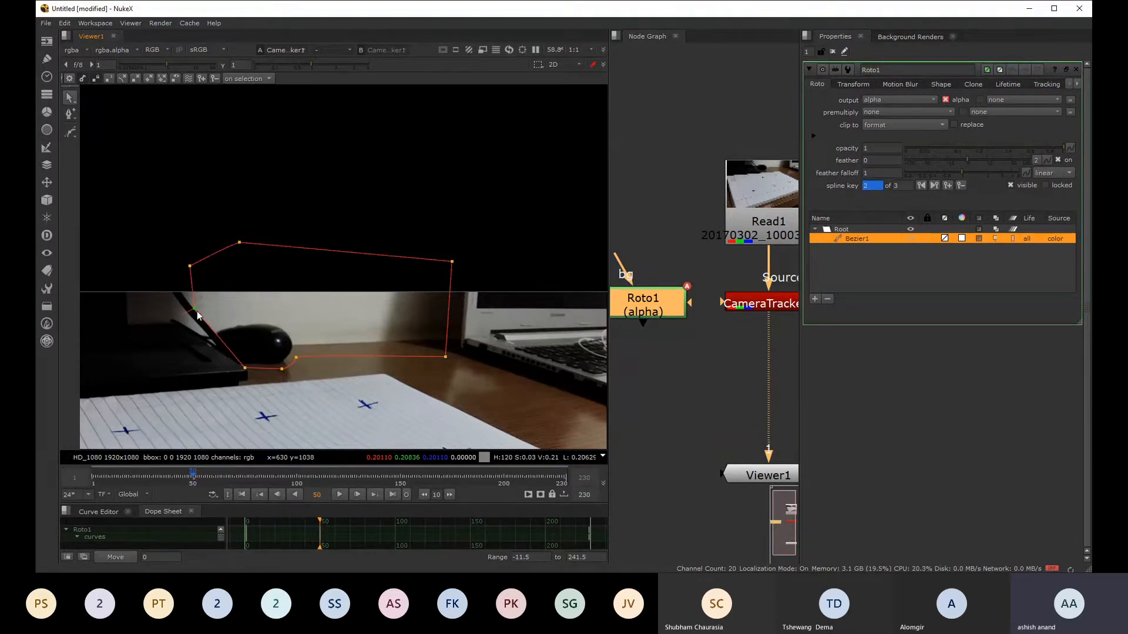
# - At frame 101, move the two shape points near the laptop outward to the wall's dark edge
pyautogui.click(299, 478)
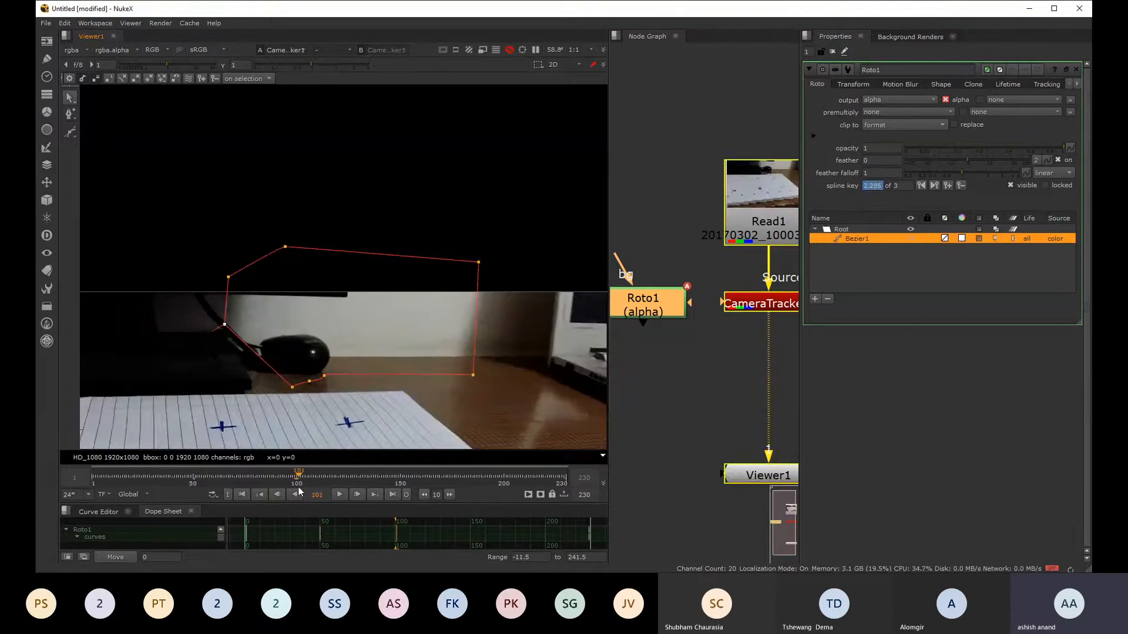
pyautogui.moveTo(176, 183); pyautogui.dragTo(502, 396)
pyautogui.click(535, 197)
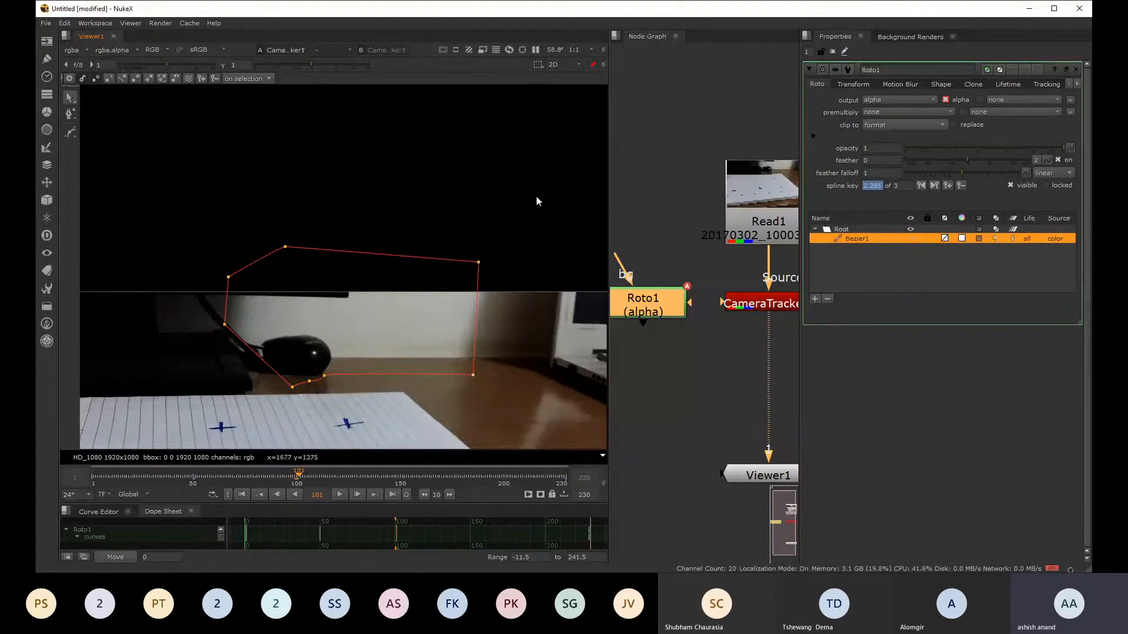
pyautogui.moveTo(531, 197); pyautogui.dragTo(441, 422)
pyautogui.moveTo(476, 353); pyautogui.dragTo(540, 352)
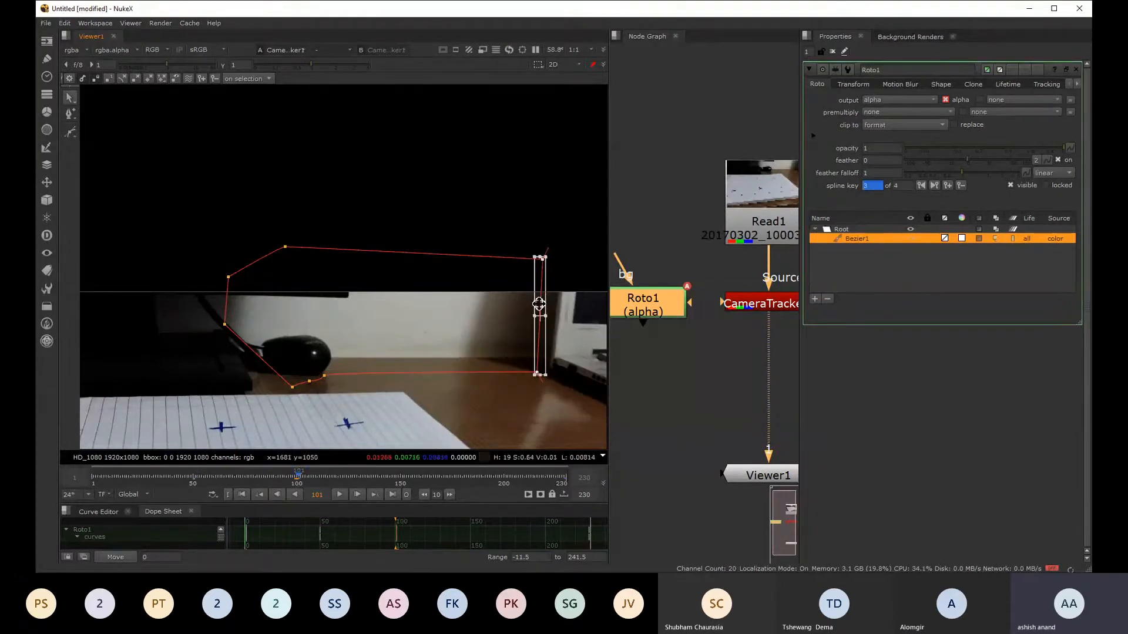
# - At frame 151, reposition the whole Bezier shape over the wall and the black device
pyautogui.click(403, 478)
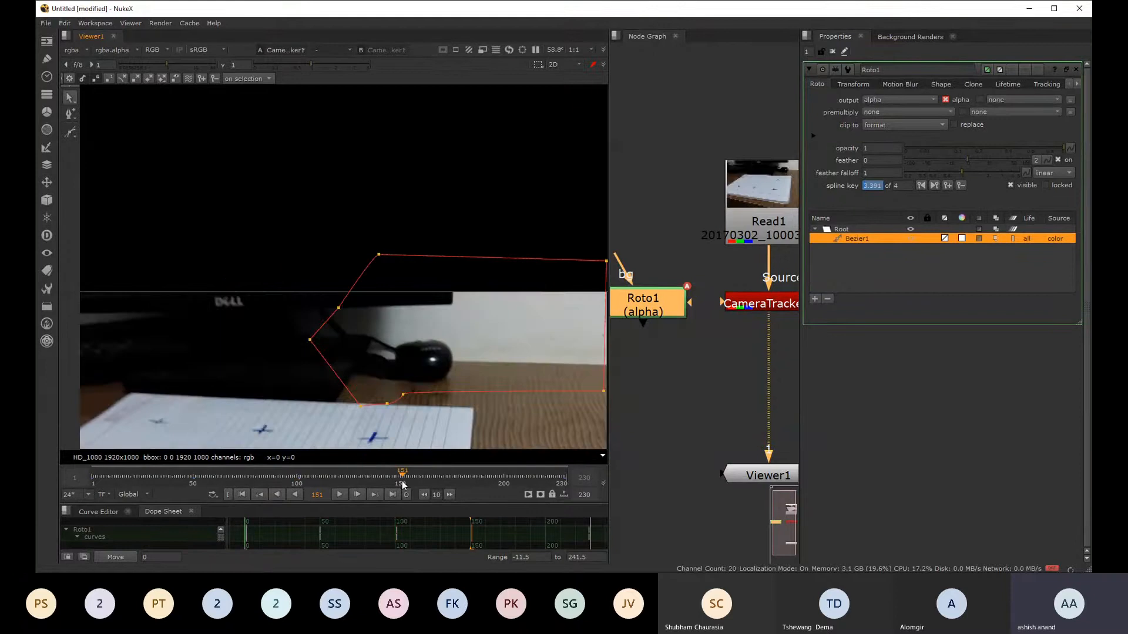
pyautogui.moveTo(139, 191); pyautogui.dragTo(547, 452)
pyautogui.moveTo(429, 358); pyautogui.dragTo(474, 358)
pyautogui.click(420, 166)
# - Reshape the Bezier at frame 151 to follow the Dell monitor's lower corner and tighten it around the base of the black device
pyautogui.moveTo(277, 222); pyautogui.dragTo(367, 283)
pyautogui.moveTo(260, 322); pyautogui.dragTo(341, 330)
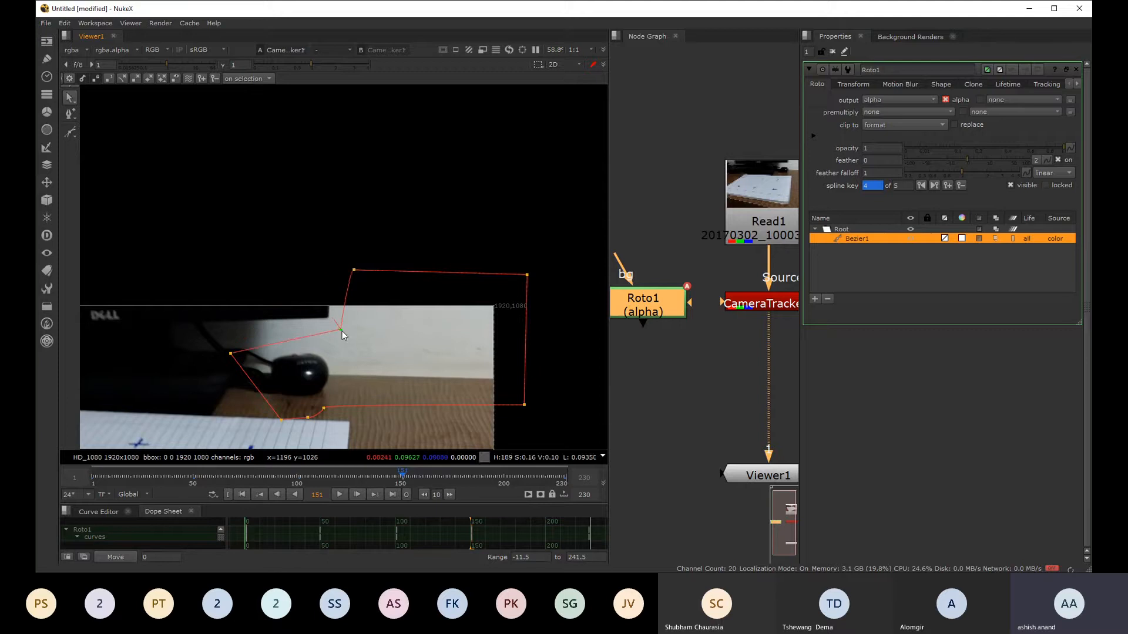
pyautogui.moveTo(368, 282); pyautogui.dragTo(343, 261)
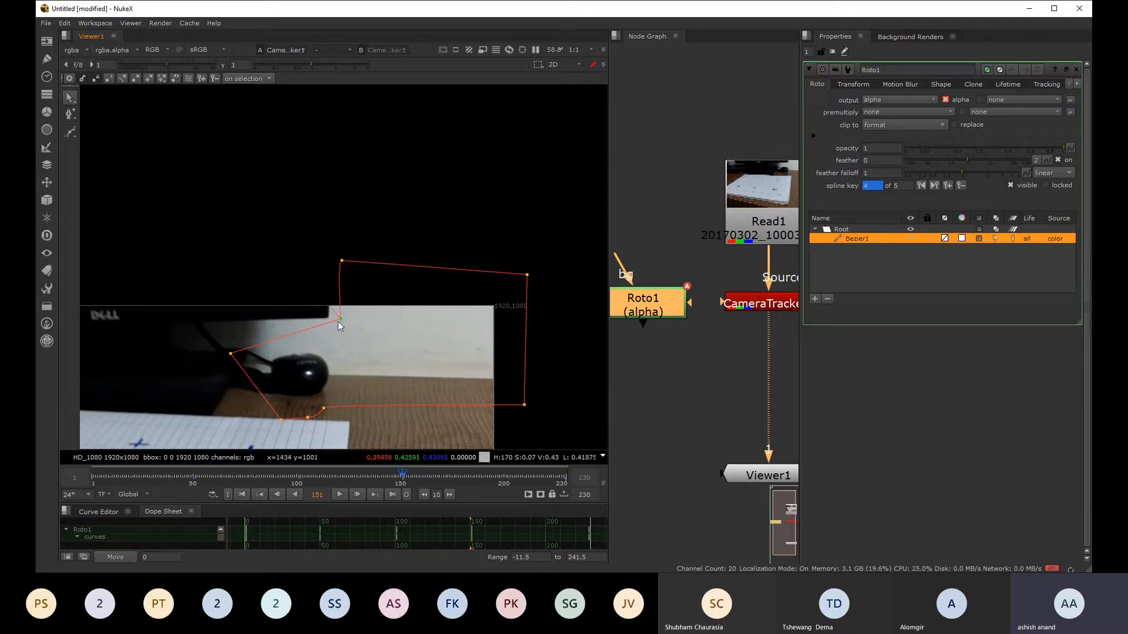
pyautogui.moveTo(231, 354); pyautogui.dragTo(254, 322)
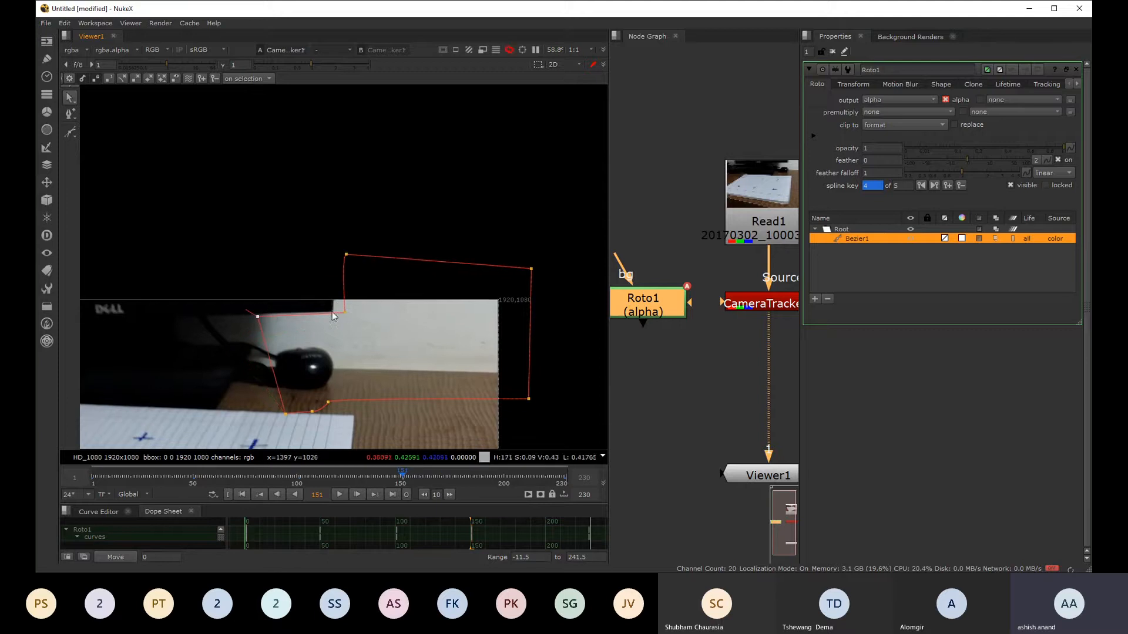
pyautogui.moveTo(344, 416); pyautogui.dragTo(367, 361, button='middle')
pyautogui.moveTo(281, 341); pyautogui.dragTo(413, 383)
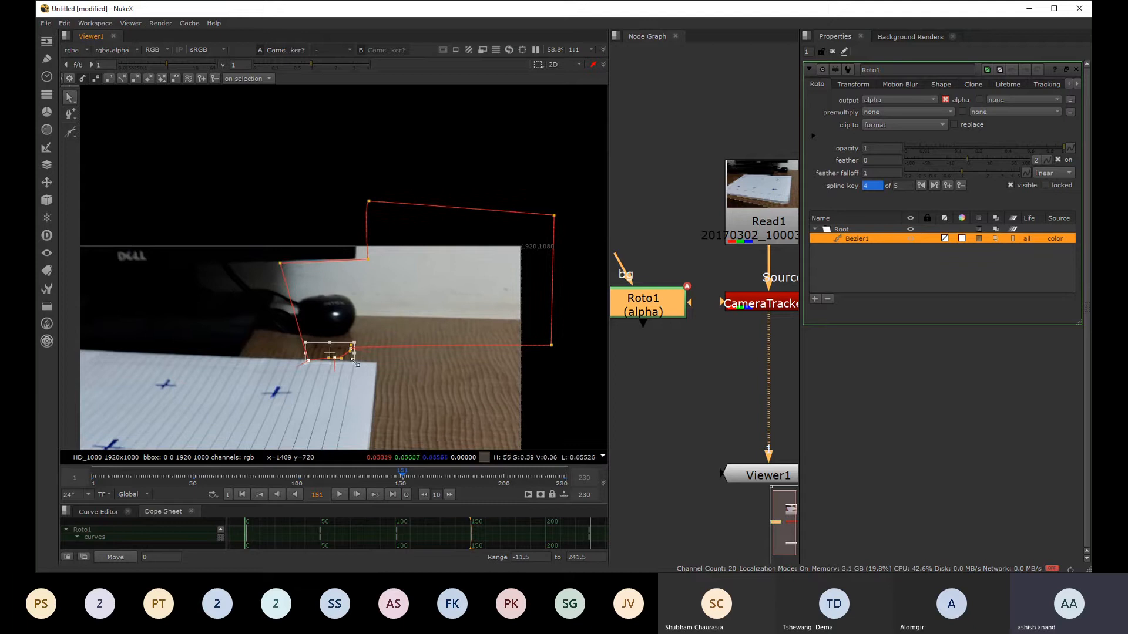
pyautogui.click(374, 319)
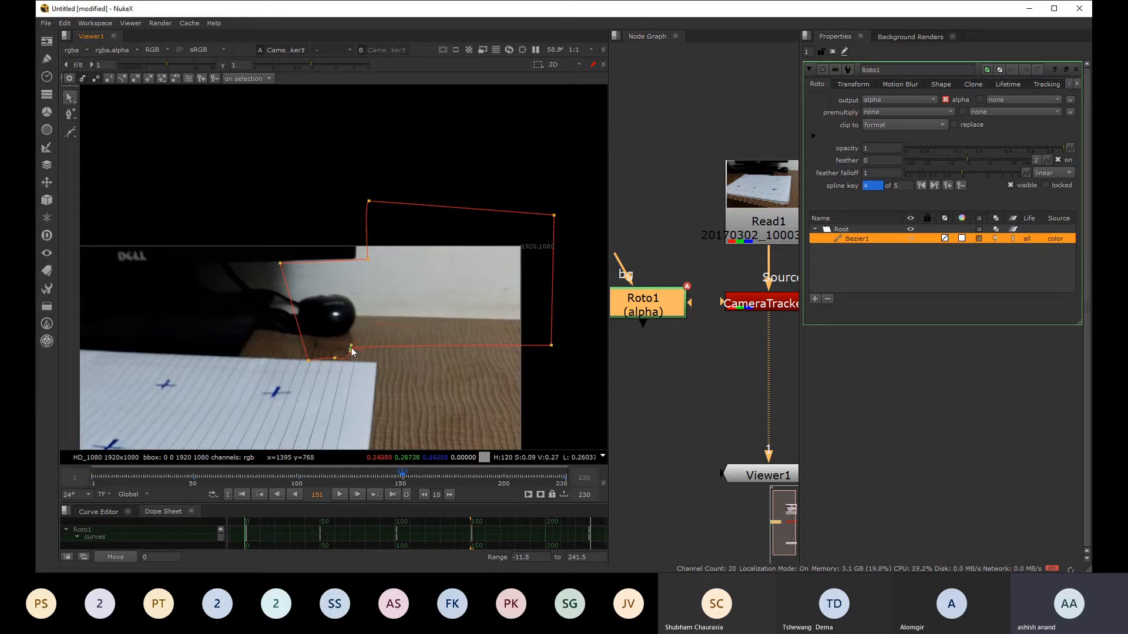
pyautogui.moveTo(351, 347)
pyautogui.mouseDown()
pyautogui.moveTo(364, 323)
pyautogui.moveTo(339, 352)
pyautogui.moveTo(342, 339)
pyautogui.moveTo(305, 351)
pyautogui.moveTo(299, 341)
pyautogui.moveTo(339, 346)
pyautogui.mouseUp()
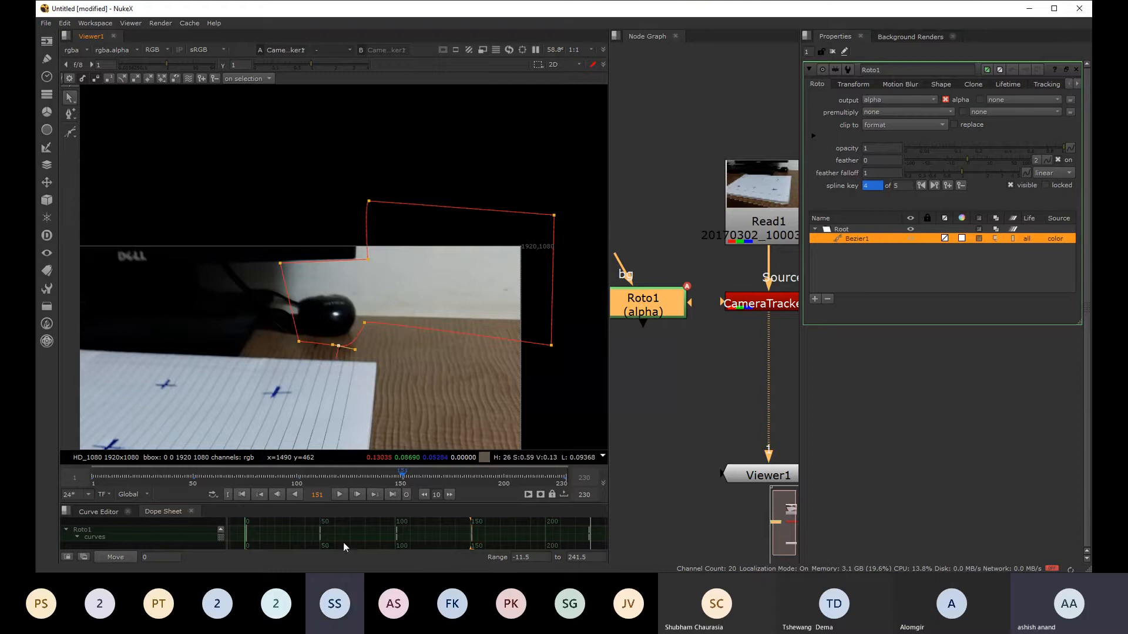
# - At frame 201, move the whole Bezier shape to line up with the monitor's edge, the wall and the black device
pyautogui.moveTo(412, 481); pyautogui.dragTo(505, 478)
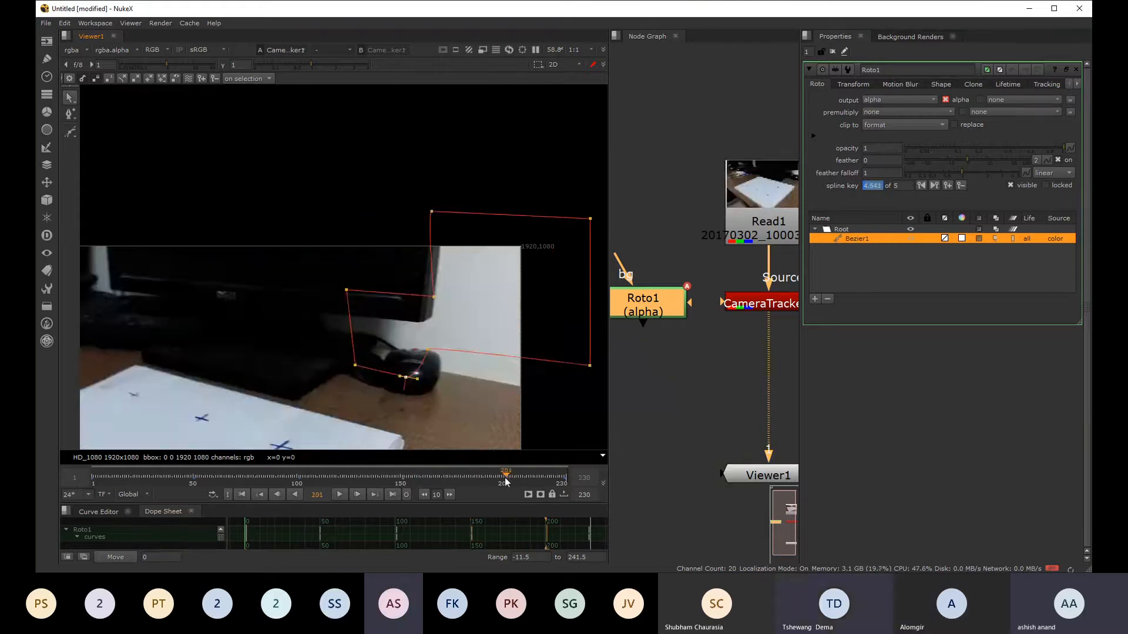
pyautogui.moveTo(241, 165); pyautogui.dragTo(583, 392)
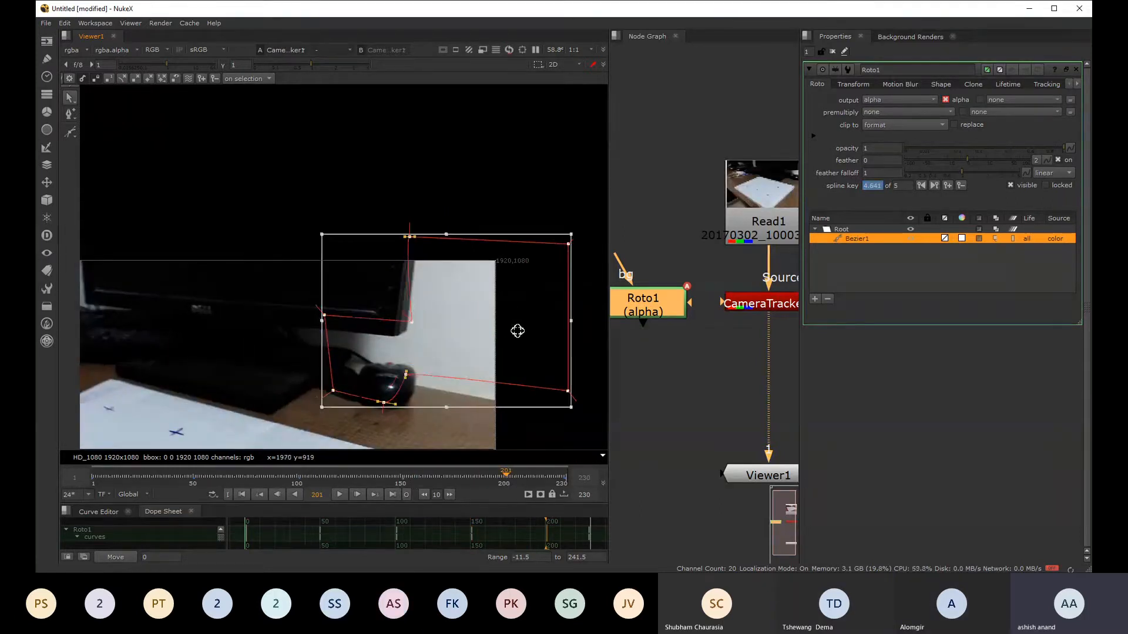
pyautogui.moveTo(518, 331); pyautogui.dragTo(526, 348)
pyautogui.moveTo(548, 320); pyautogui.dragTo(456, 300, button='middle')
pyautogui.click(484, 168)
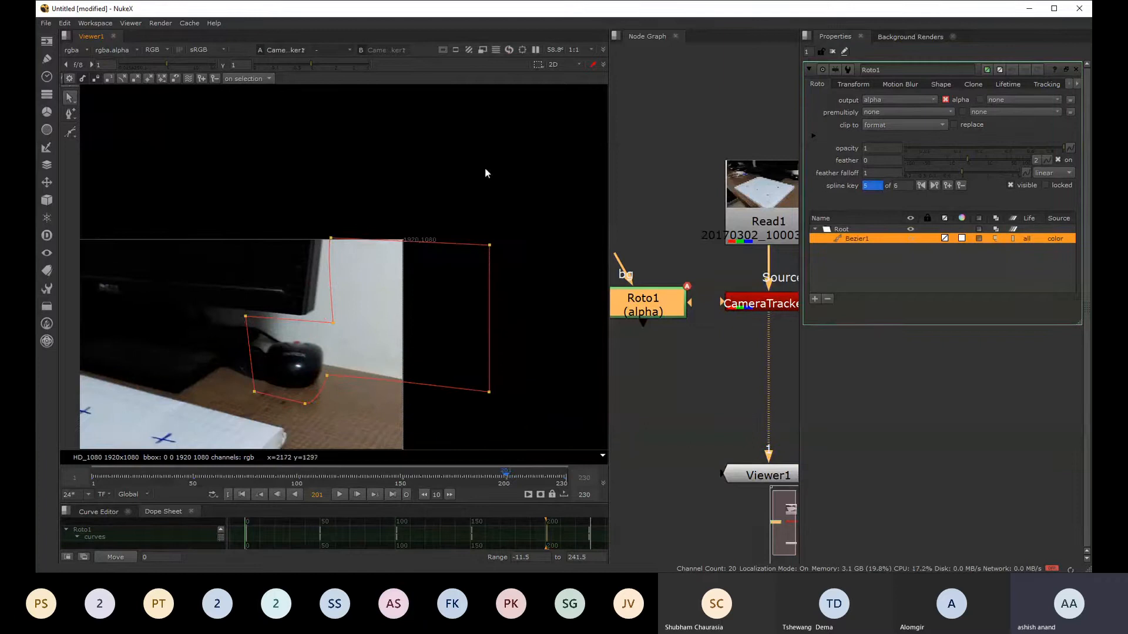
# - Realign the whole Bezier shape with the wall and black device at about frames 16 and 35
pyautogui.moveTo(164, 474); pyautogui.dragTo(127, 477)
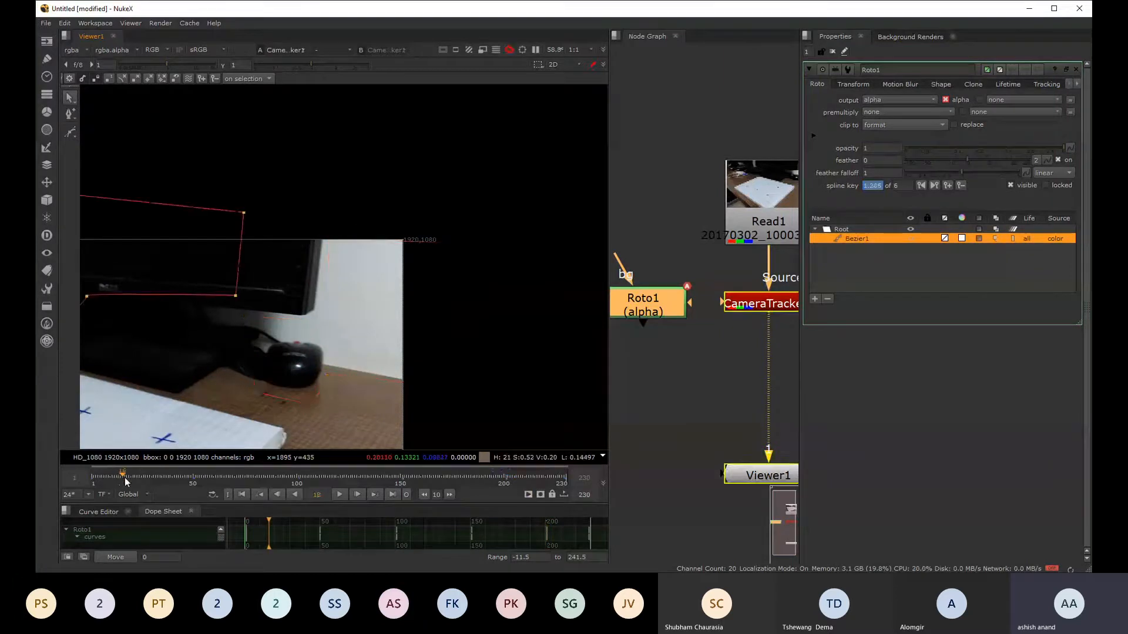
pyautogui.moveTo(127, 220); pyautogui.dragTo(408, 405)
pyautogui.moveTo(337, 351); pyautogui.dragTo(340, 353)
pyautogui.click(165, 478)
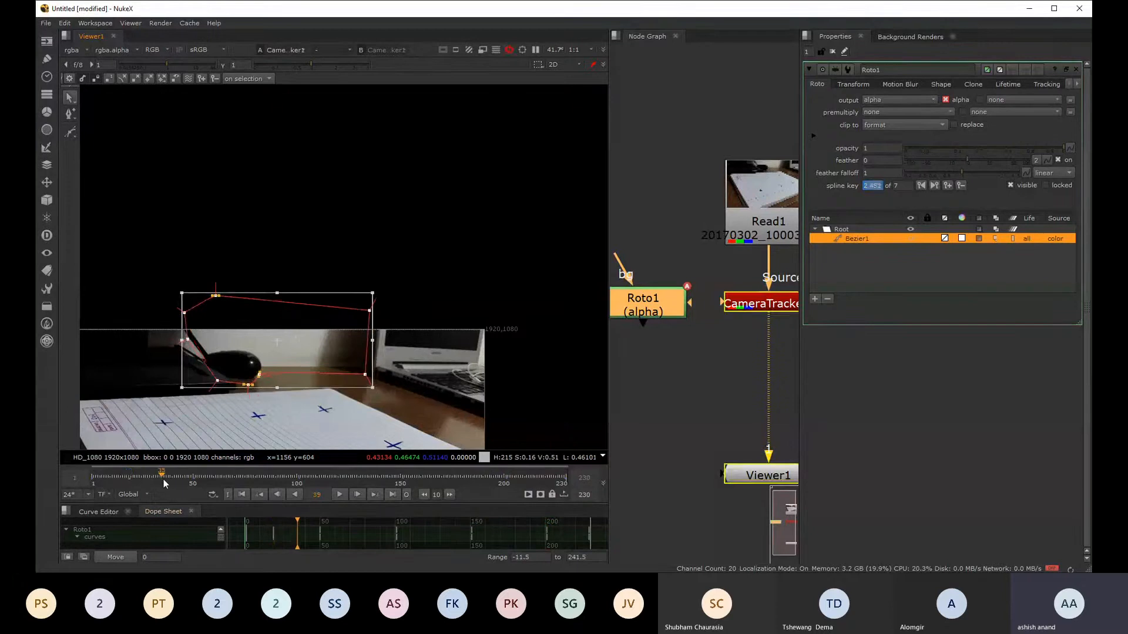
pyautogui.moveTo(322, 337); pyautogui.dragTo(325, 358)
# - Realign the whole Bezier shape with the wall and black device at about frame 70 and at frame 91
pyautogui.click(233, 476)
pyautogui.click(278, 478)
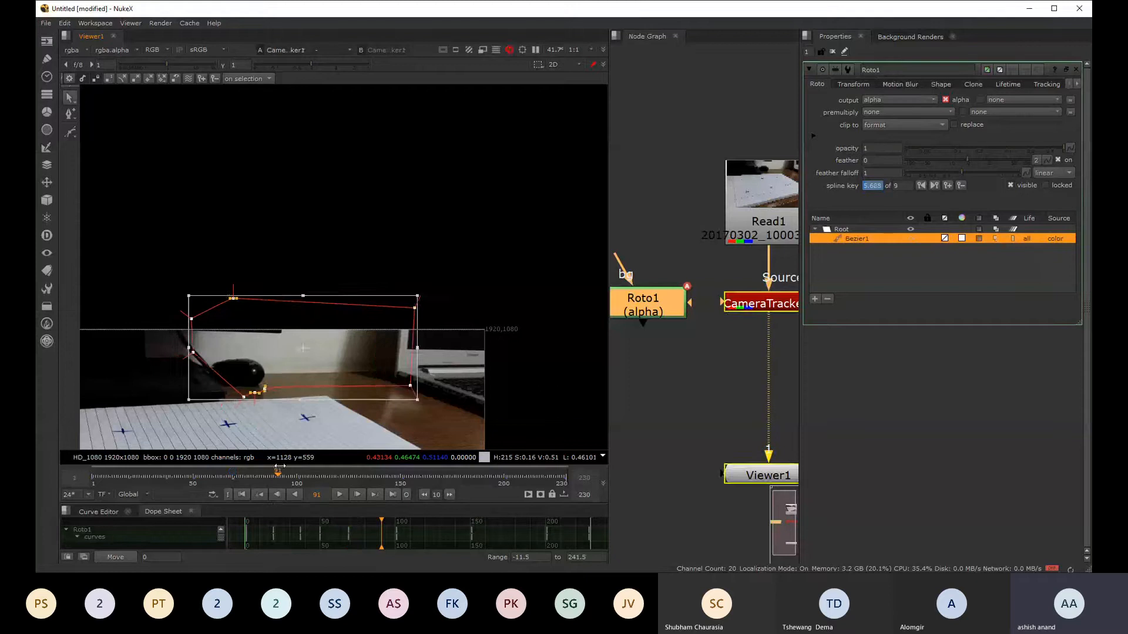
pyautogui.moveTo(113, 211); pyautogui.dragTo(400, 401)
pyautogui.click(379, 367)
pyautogui.moveTo(125, 233); pyautogui.dragTo(434, 413)
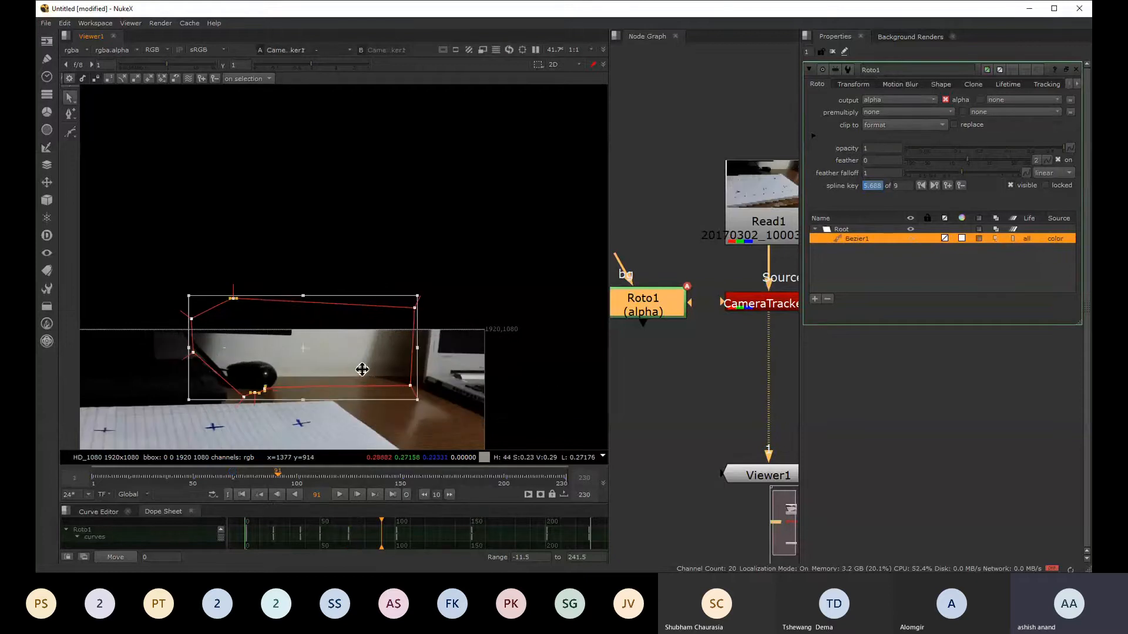
pyautogui.moveTo(363, 371); pyautogui.dragTo(360, 371)
# - Realign the whole Bezier shape with the wall and black device at frames 120 and 139
pyautogui.moveTo(318, 482); pyautogui.dragTo(337, 486)
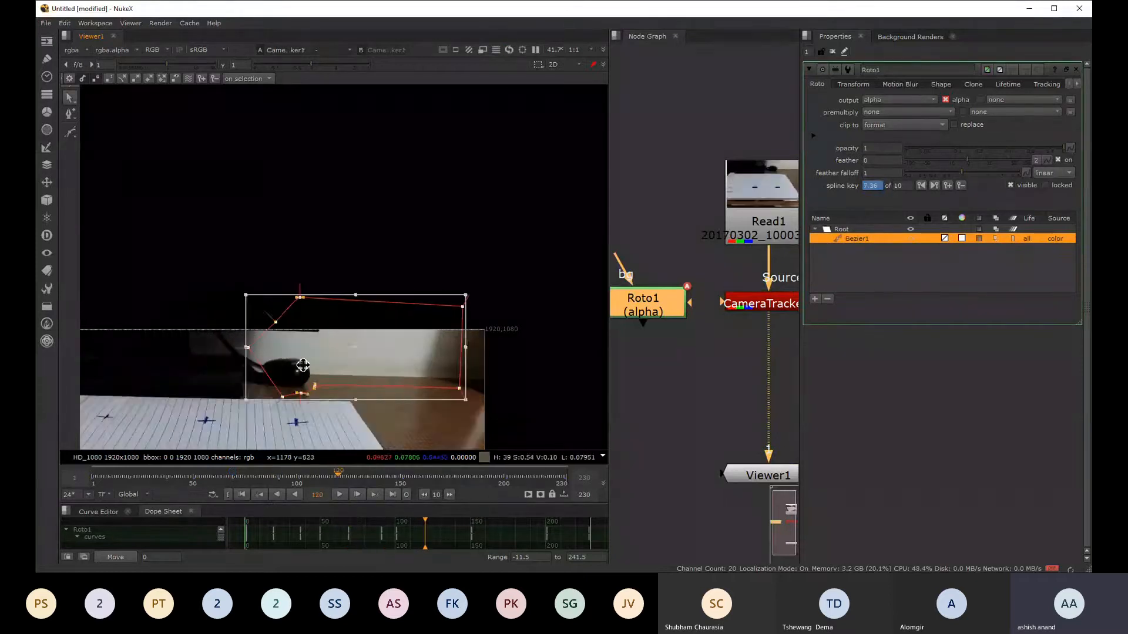
pyautogui.moveTo(377, 354); pyautogui.dragTo(370, 355)
pyautogui.moveTo(351, 479); pyautogui.dragTo(378, 478)
pyautogui.moveTo(225, 222); pyautogui.dragTo(473, 365)
pyautogui.click(267, 241)
pyautogui.moveTo(267, 241); pyautogui.dragTo(499, 407)
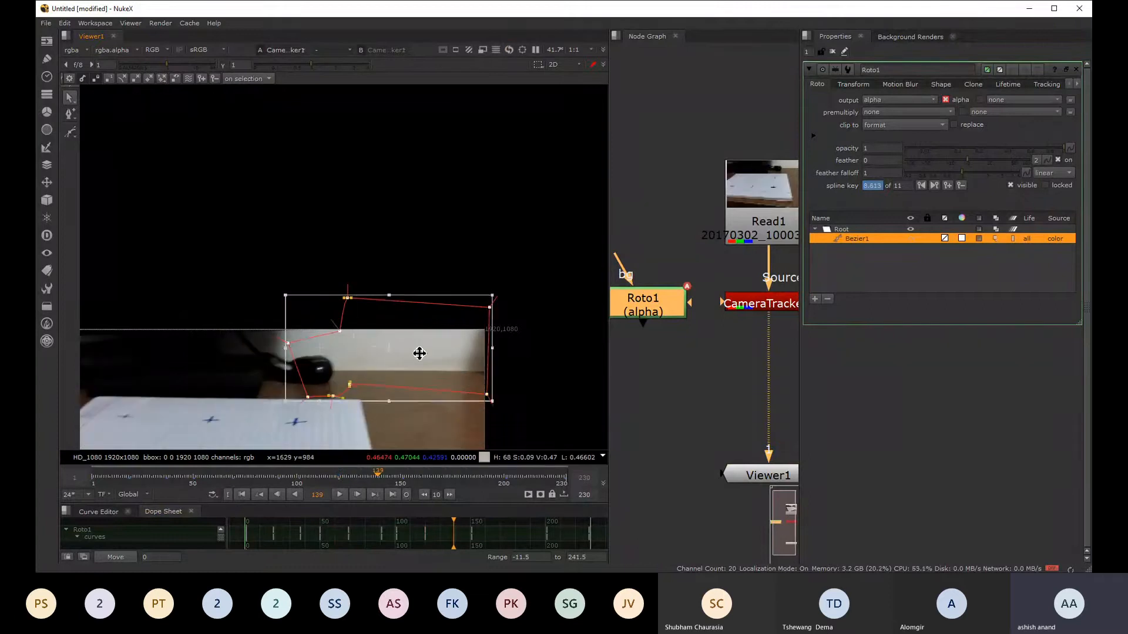
pyautogui.moveTo(418, 352); pyautogui.dragTo(411, 350)
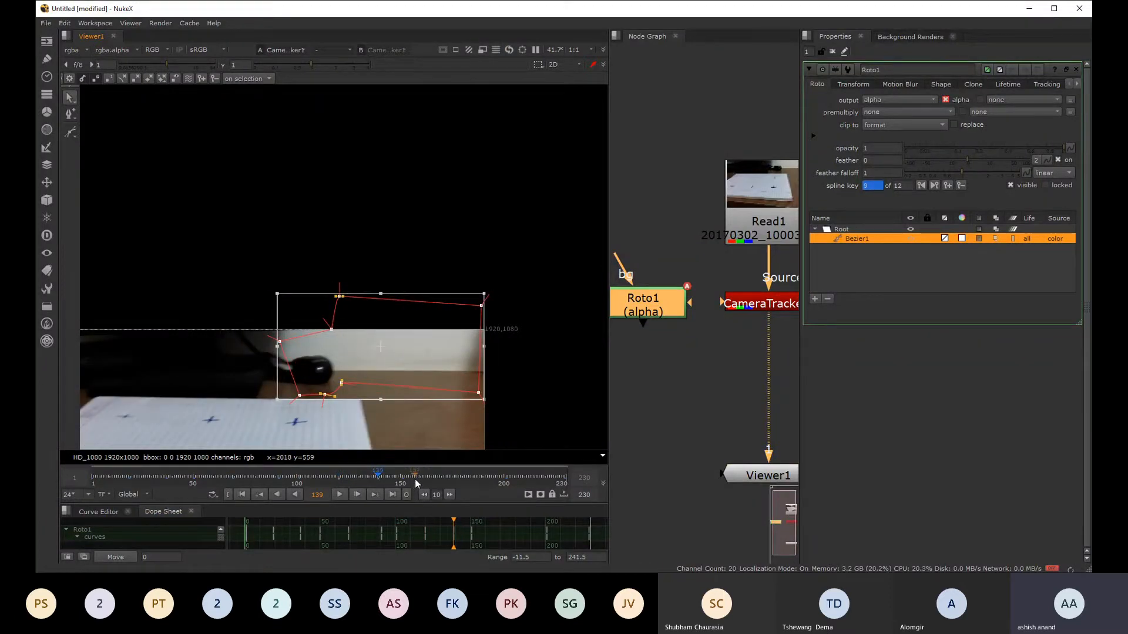
# - Realign the whole Bezier shape with the wall and black device at frames 173, 191 and 211
pyautogui.moveTo(415, 483); pyautogui.dragTo(448, 480)
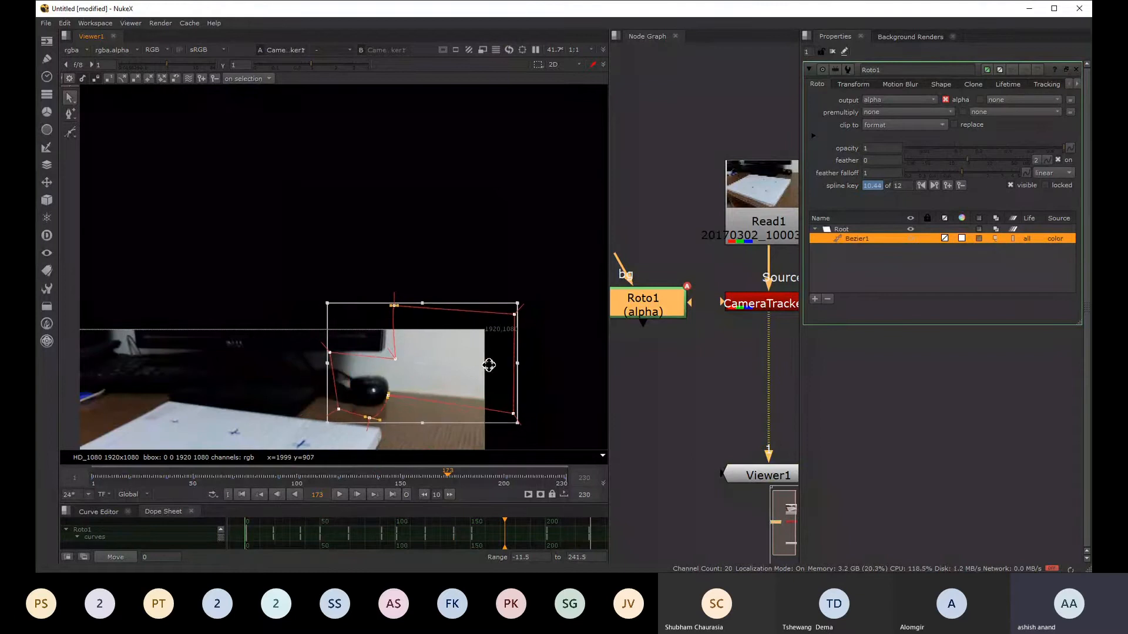
pyautogui.moveTo(489, 365); pyautogui.dragTo(484, 365)
pyautogui.click(485, 478)
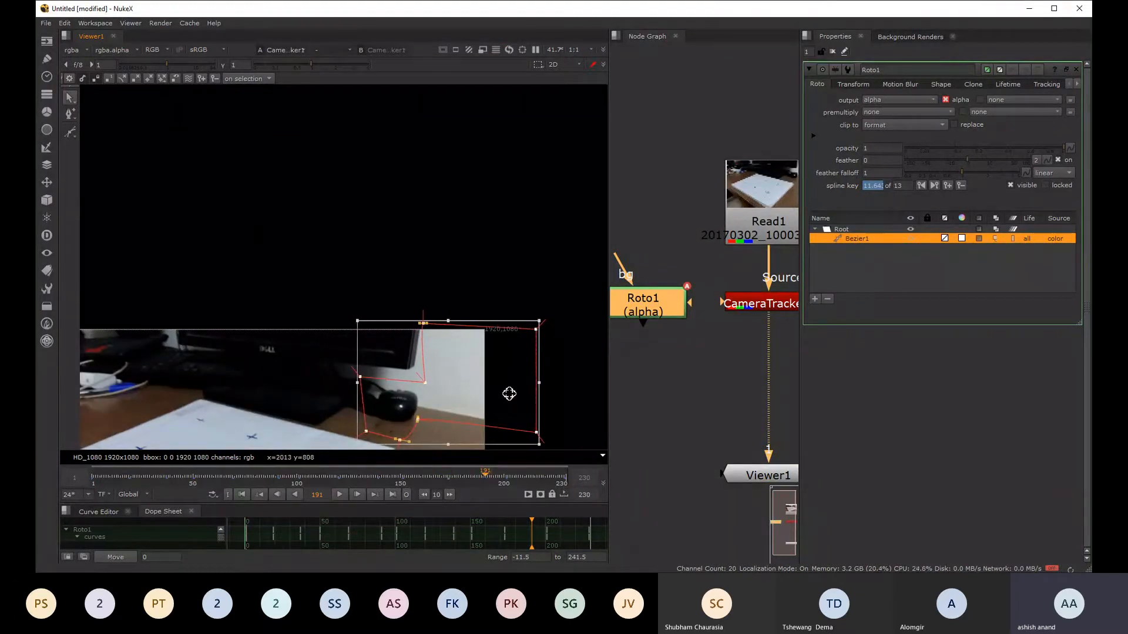
pyautogui.moveTo(510, 394); pyautogui.dragTo(512, 394)
pyautogui.moveTo(516, 406); pyautogui.dragTo(456, 391, button='middle')
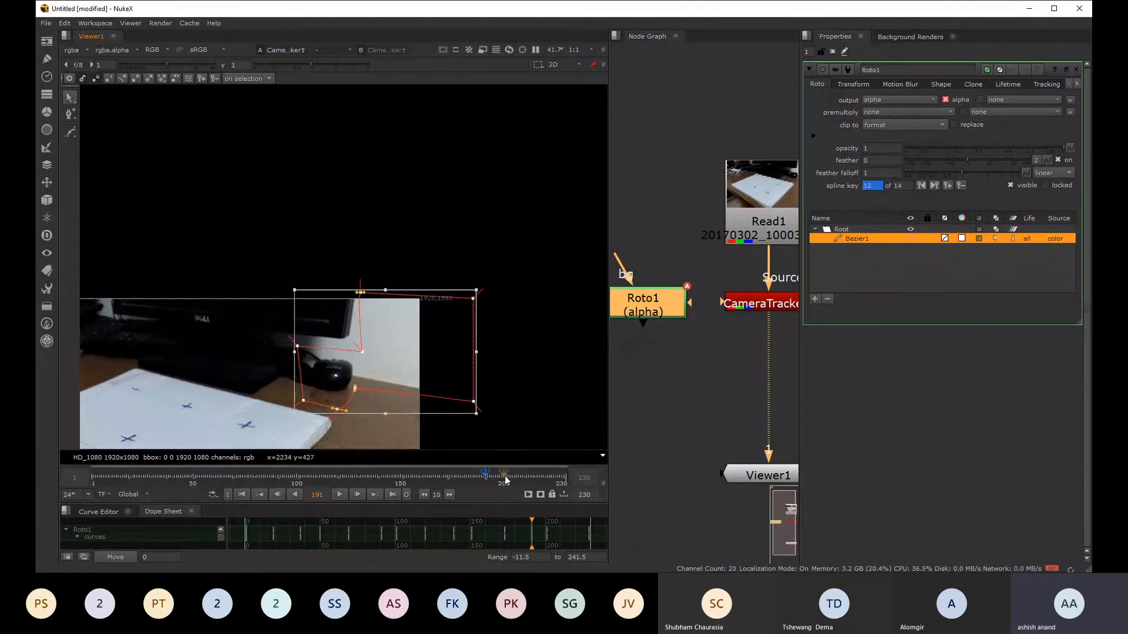
pyautogui.click(527, 477)
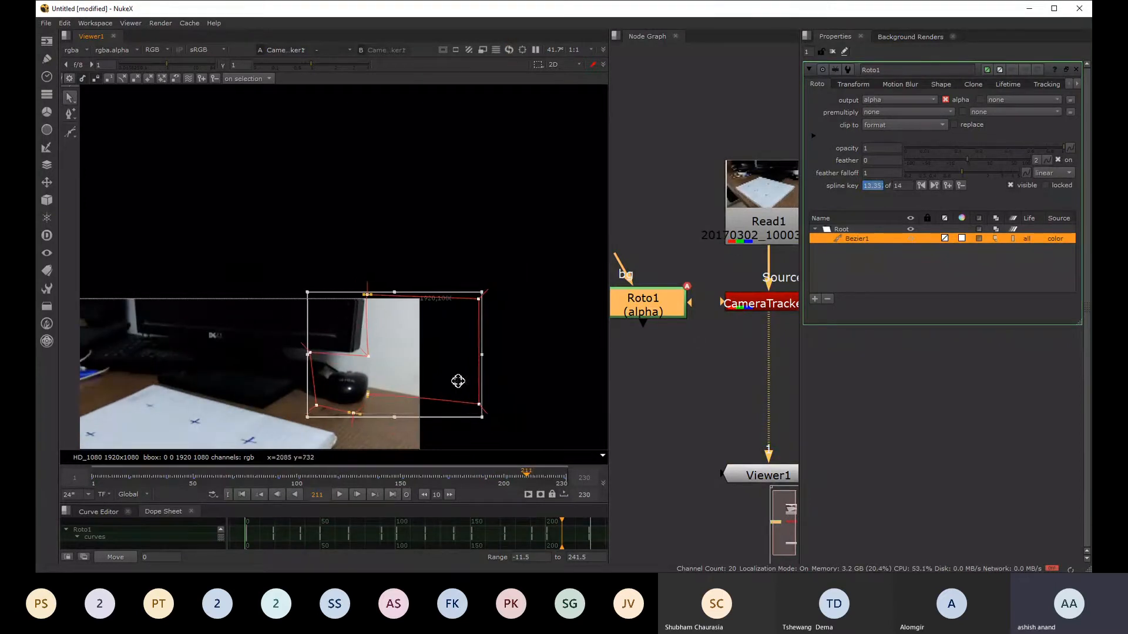
pyautogui.moveTo(458, 381); pyautogui.dragTo(462, 386)
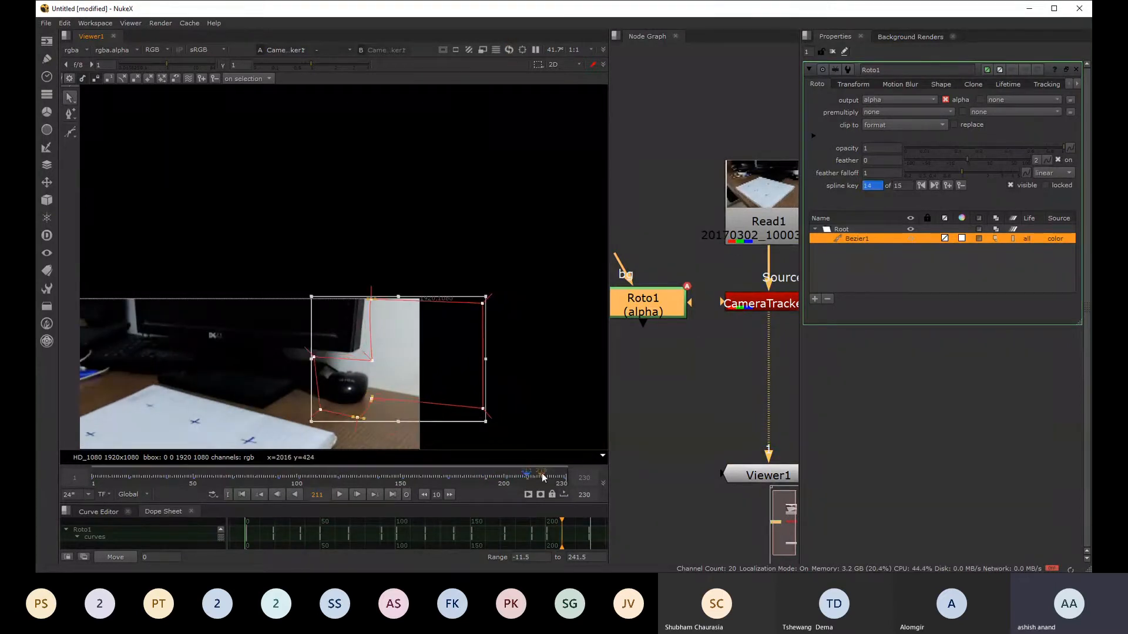
# - Correct the whole Bezier shape's position at frame 162 and check the mask's motion through the rest of the clip
pyautogui.click(312, 476)
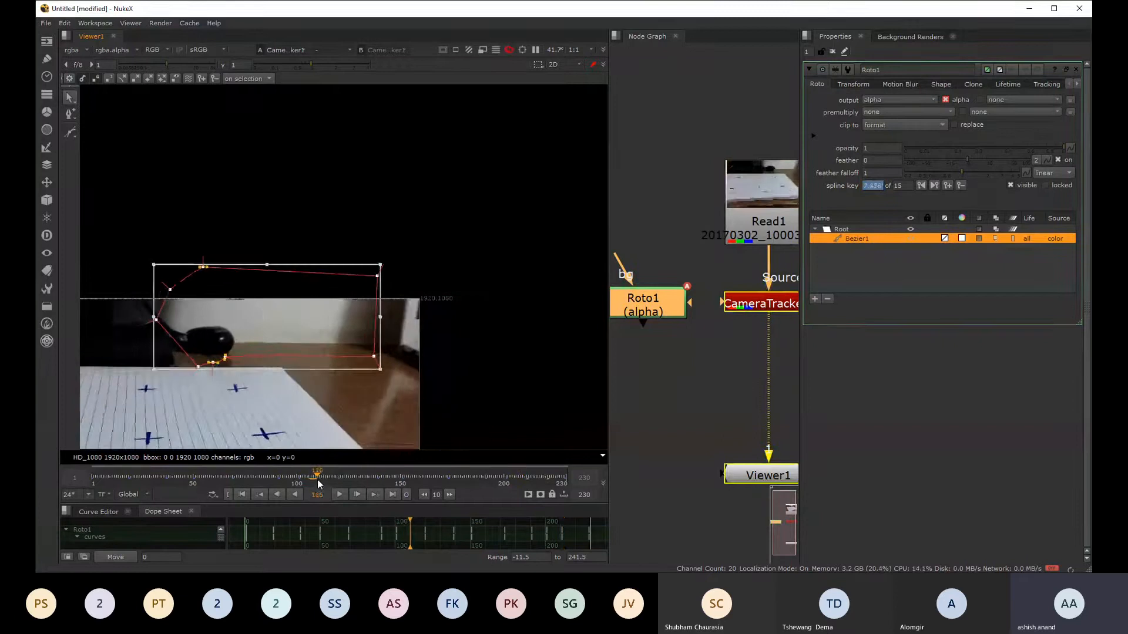
pyautogui.moveTo(317, 479); pyautogui.dragTo(425, 503)
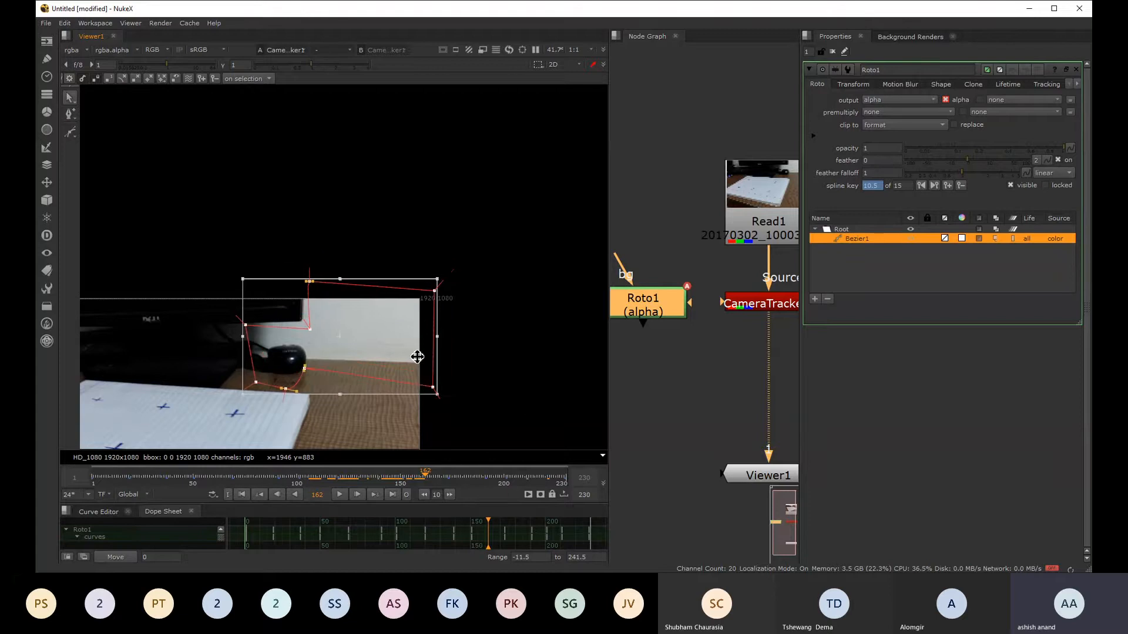
pyautogui.moveTo(417, 356); pyautogui.dragTo(415, 356)
pyautogui.moveTo(442, 478); pyautogui.dragTo(474, 480)
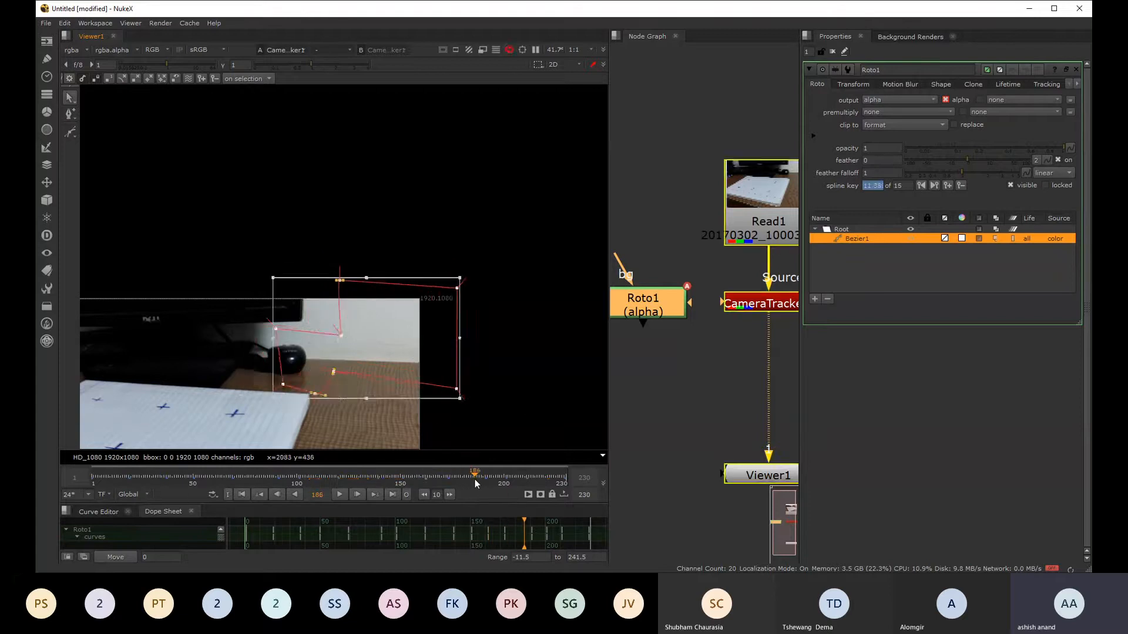
pyautogui.moveTo(317, 468); pyautogui.dragTo(91, 487)
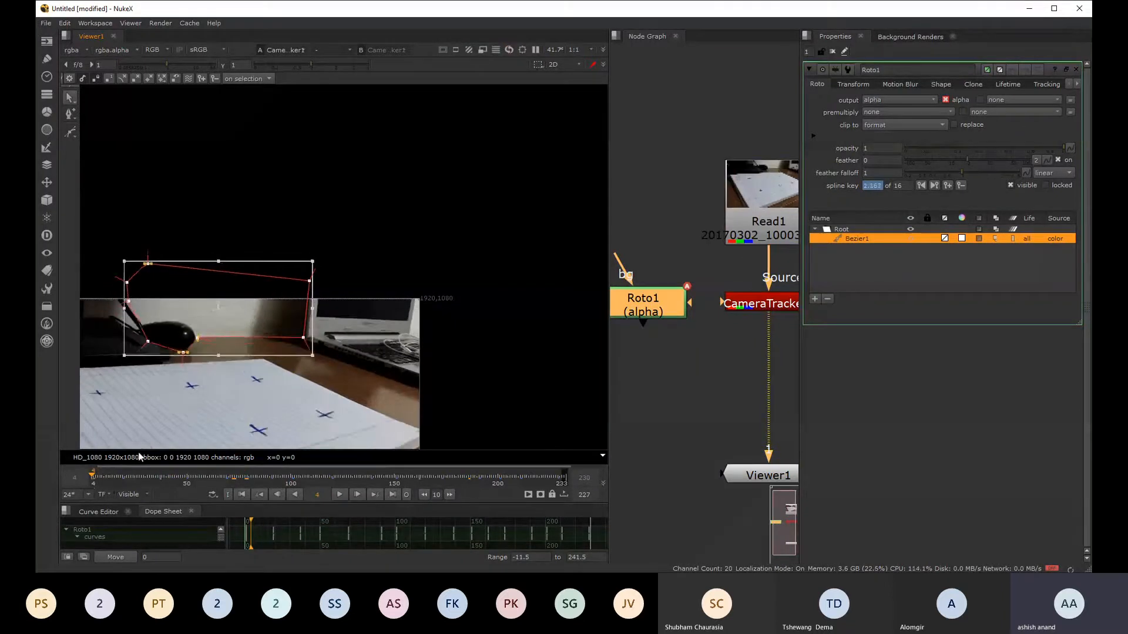
# - Widen the Node Graph and frame the Read1, CameraTracker1 and Viewer1 nodes, with the whole image in view
pyautogui.scroll(-3, 406, 262)
pyautogui.scroll(-1, 386, 332)
pyautogui.scroll(1, 376, 304)
pyautogui.scroll(-4, 716, 314)
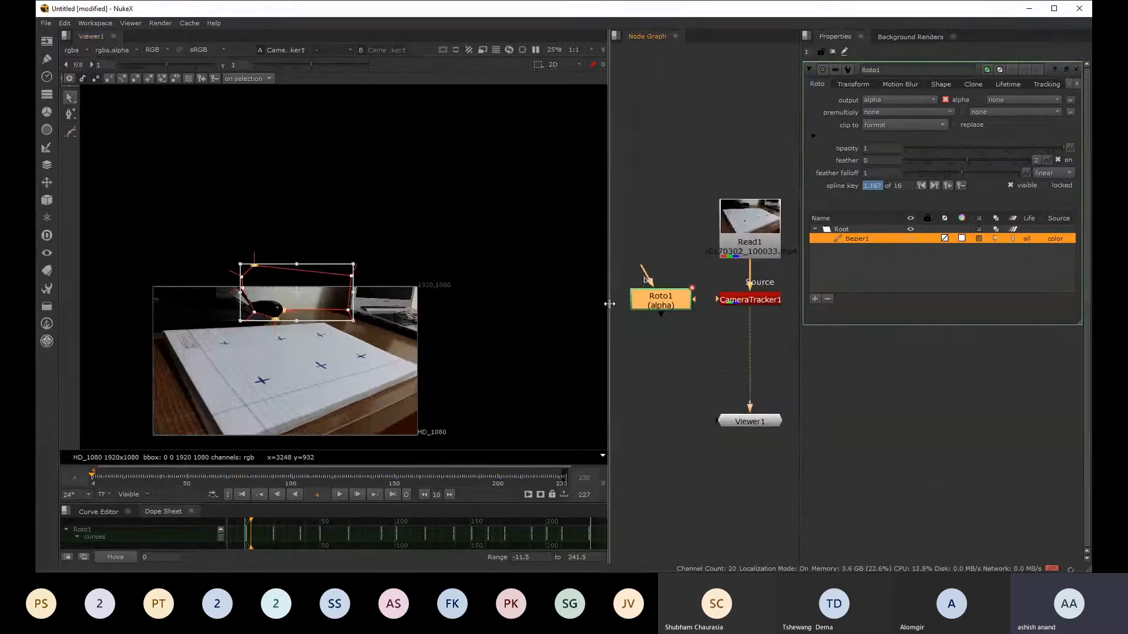
pyautogui.moveTo(609, 305); pyautogui.dragTo(514, 303)
pyautogui.moveTo(659, 375); pyautogui.dragTo(699, 364, button='middle')
pyautogui.moveTo(617, 126); pyautogui.dragTo(792, 468)
pyautogui.moveTo(769, 437); pyautogui.dragTo(753, 469, button='middle')
pyautogui.scroll(2, 735, 405)
pyautogui.moveTo(716, 432); pyautogui.dragTo(727, 422, button='middle')
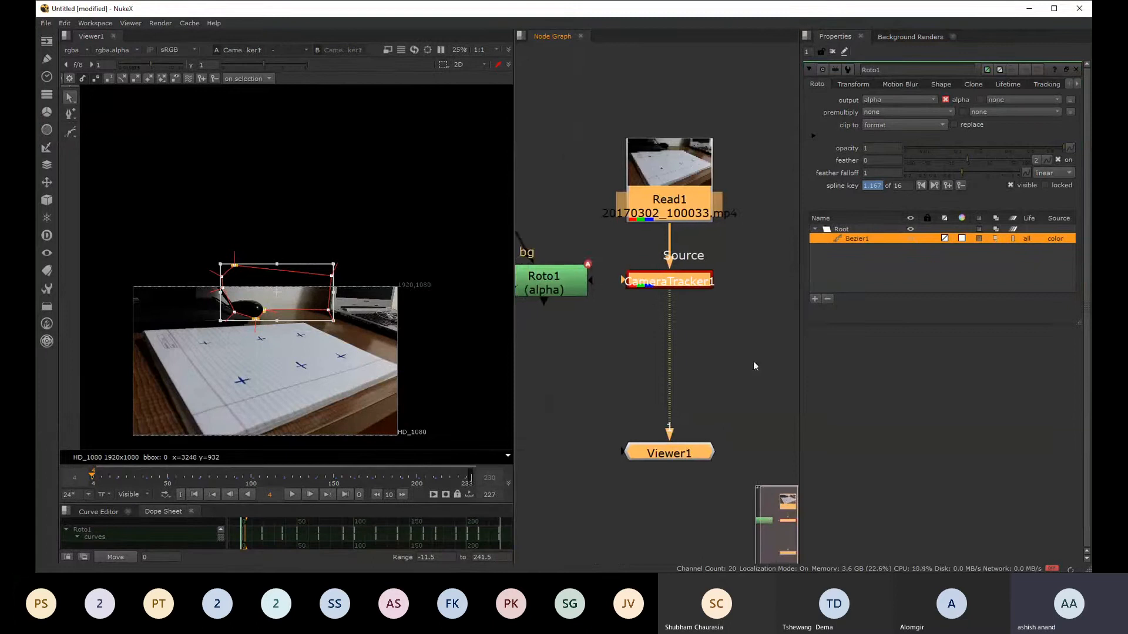
pyautogui.click(767, 348)
pyautogui.scroll(-2, 776, 340)
pyautogui.scroll(2, 726, 313)
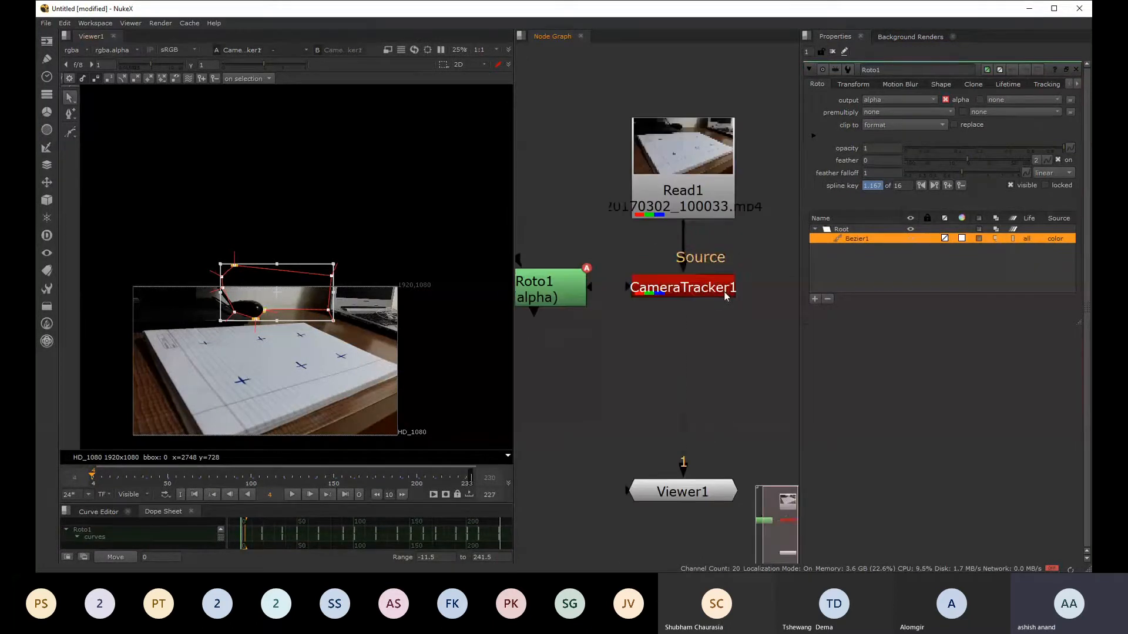
# - Open CameraTracker1's properties and connect its Mask input to Roto1, placed beside the tracker
pyautogui.doubleClick(682, 286)
pyautogui.scroll(4, 293, 361)
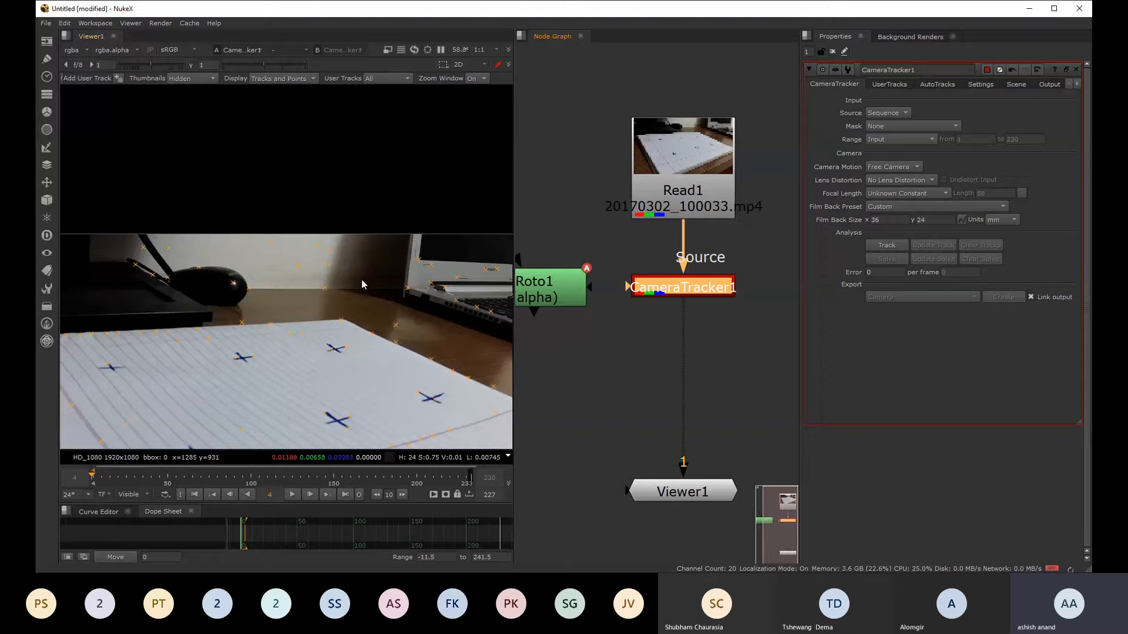
pyautogui.press('f')
pyautogui.moveTo(682, 349); pyautogui.dragTo(721, 356, button='middle')
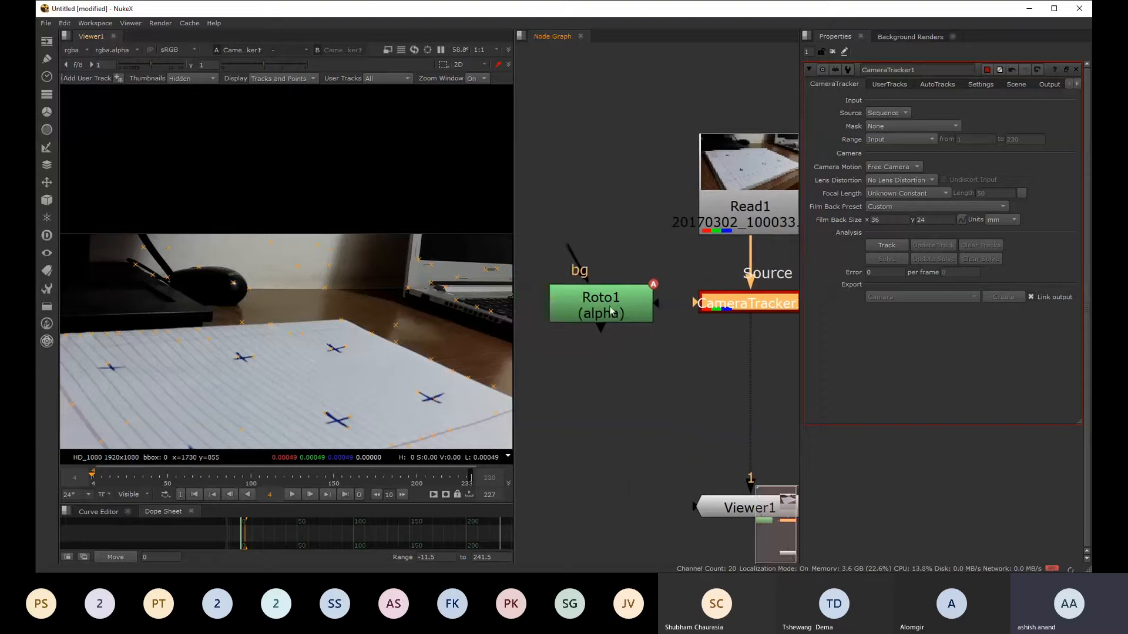
pyautogui.moveTo(612, 311); pyautogui.dragTo(586, 226)
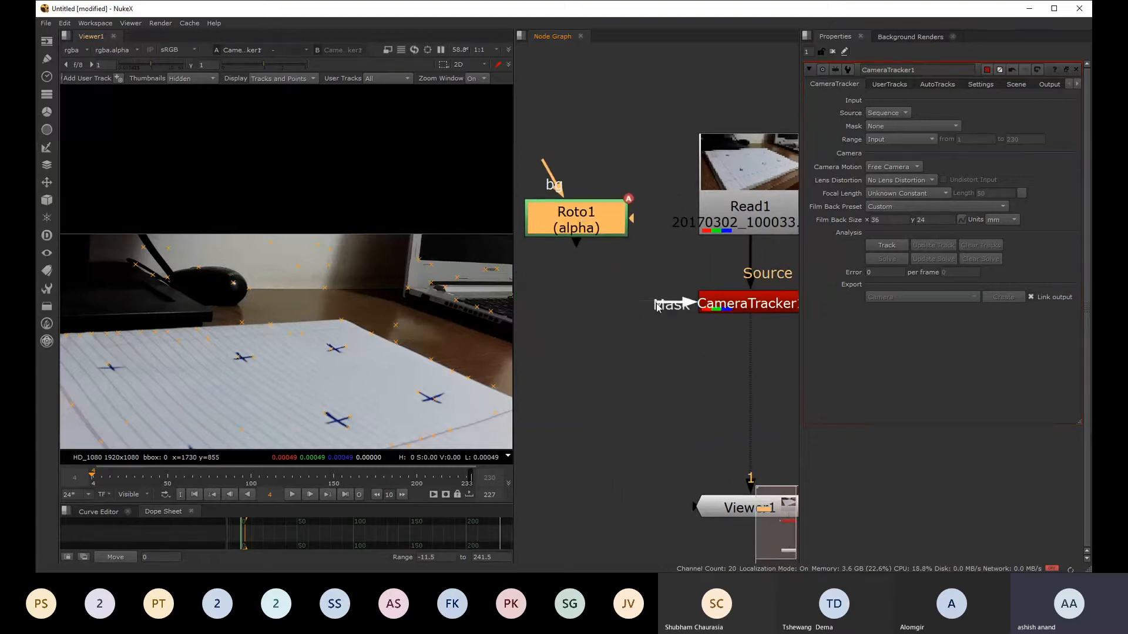
pyautogui.moveTo(657, 303); pyautogui.dragTo(598, 213)
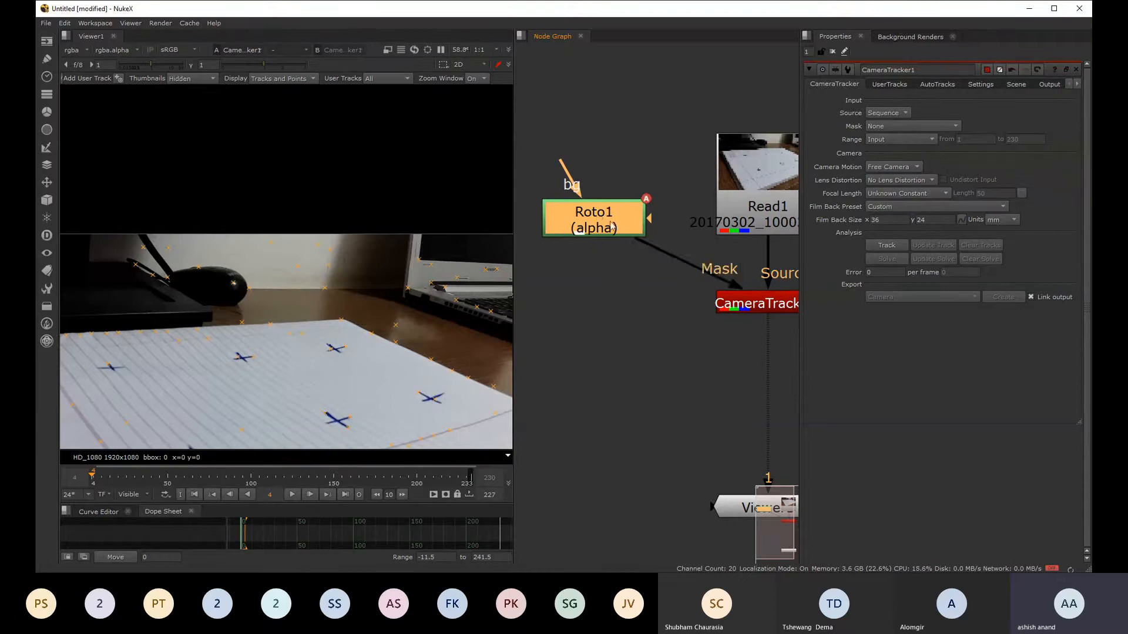
pyautogui.moveTo(662, 249); pyautogui.dragTo(598, 307)
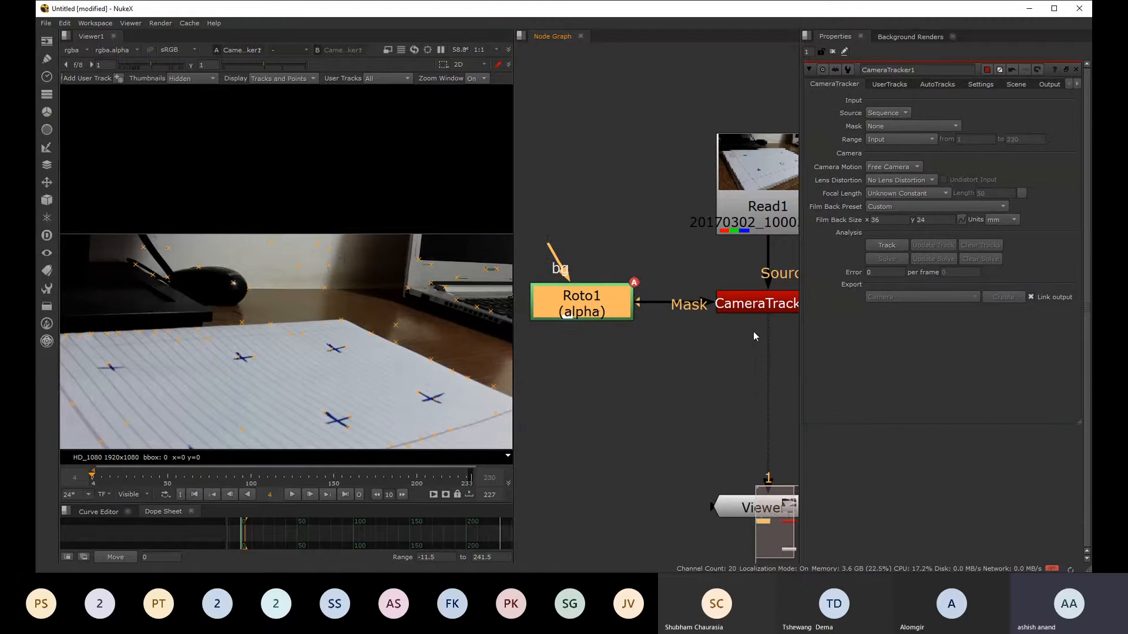
# - Set CameraTracker1's Mask option to Mask Alpha, comparing the feature points with other mask choices
pyautogui.press('f')
pyautogui.click(875, 130)
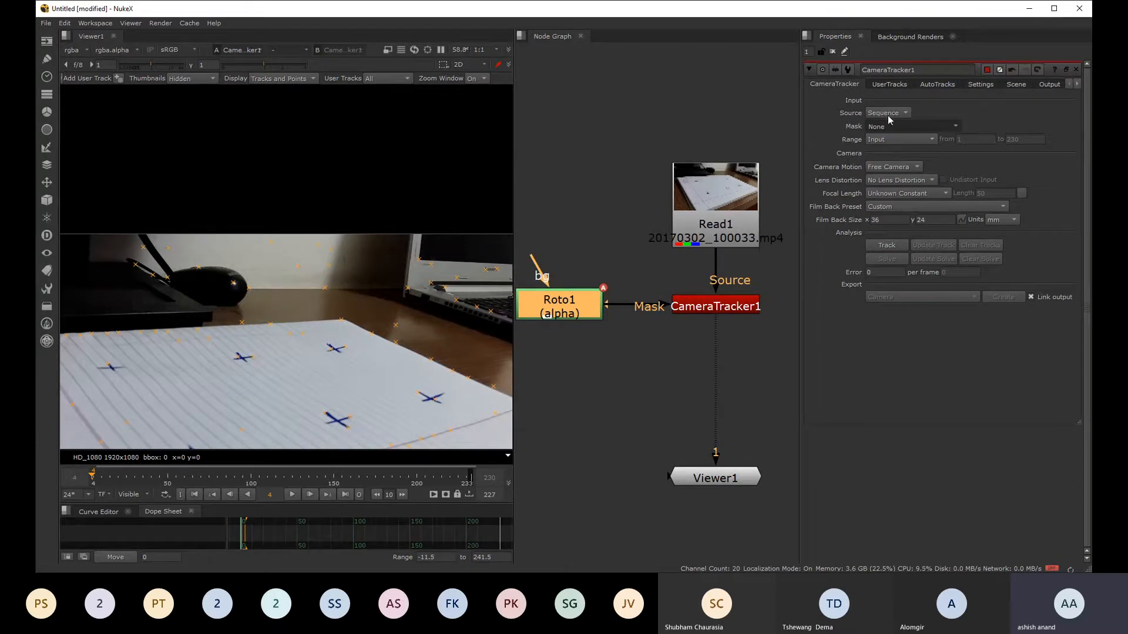
pyautogui.click(903, 191)
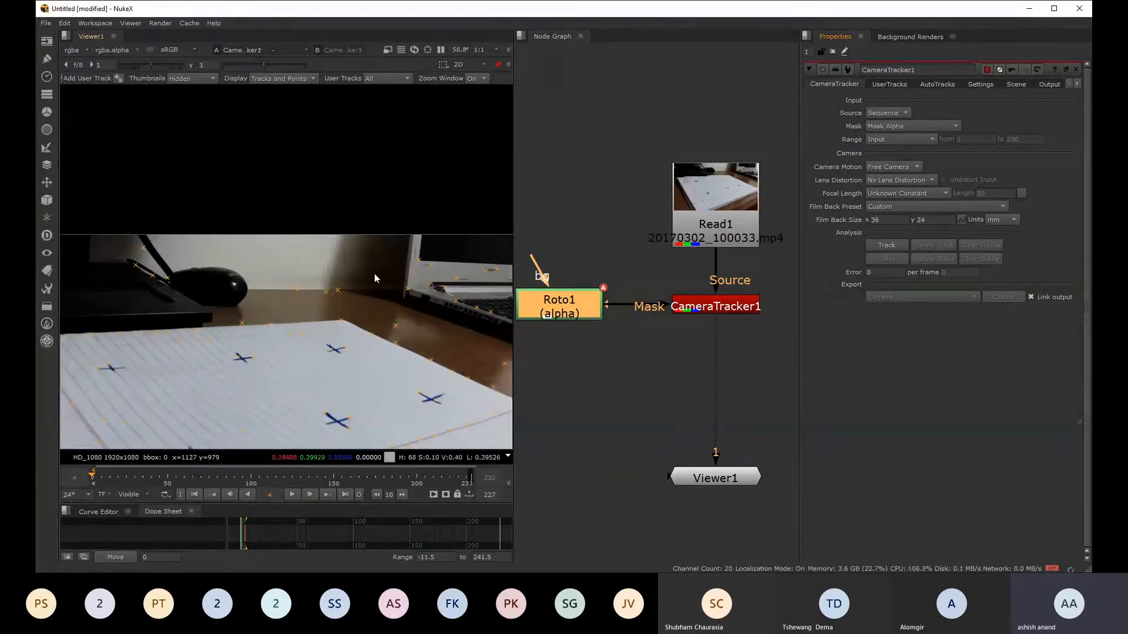
pyautogui.click(912, 126)
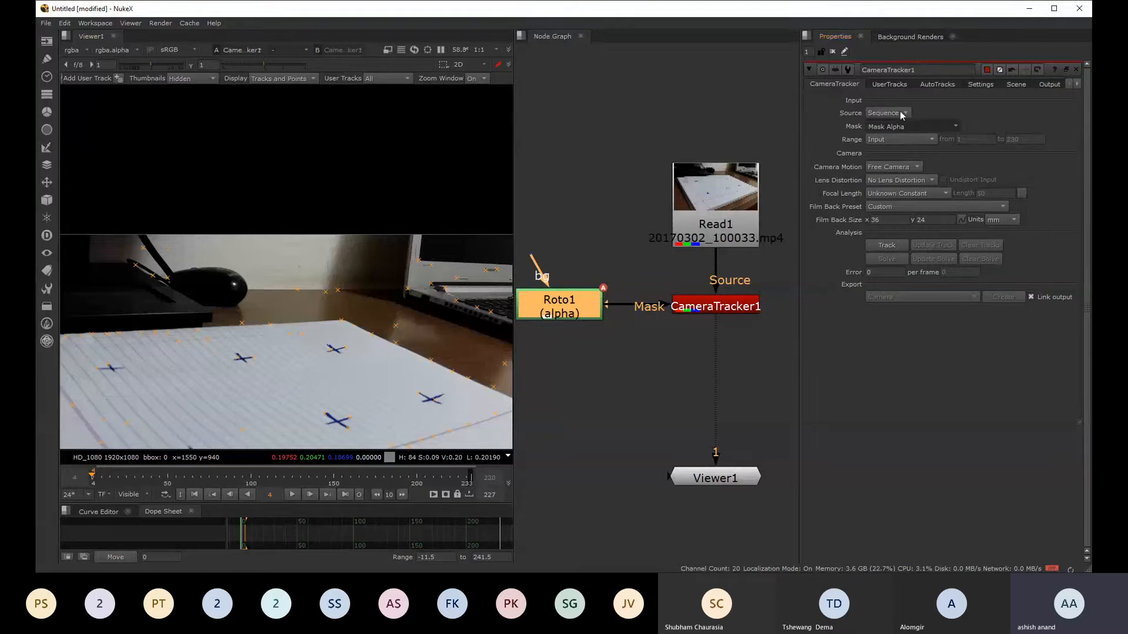
pyautogui.click(903, 72)
pyautogui.click(905, 194)
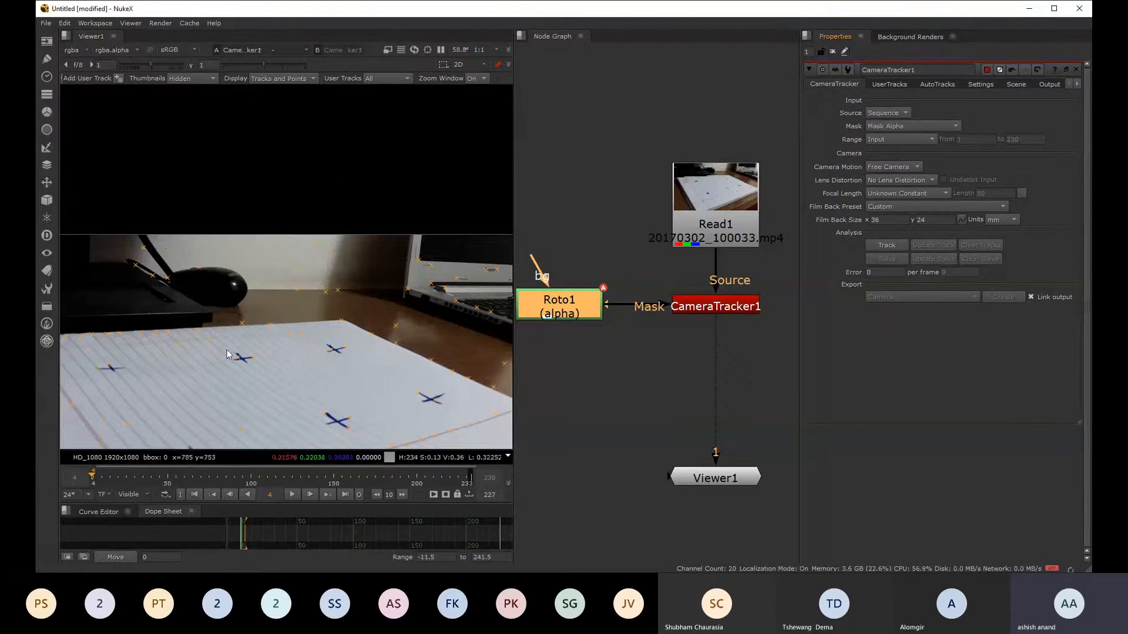
# - Examine the masked feature points at several frames and switch CameraTracker1's mask to Mask Inverted Alpha
pyautogui.click(128, 478)
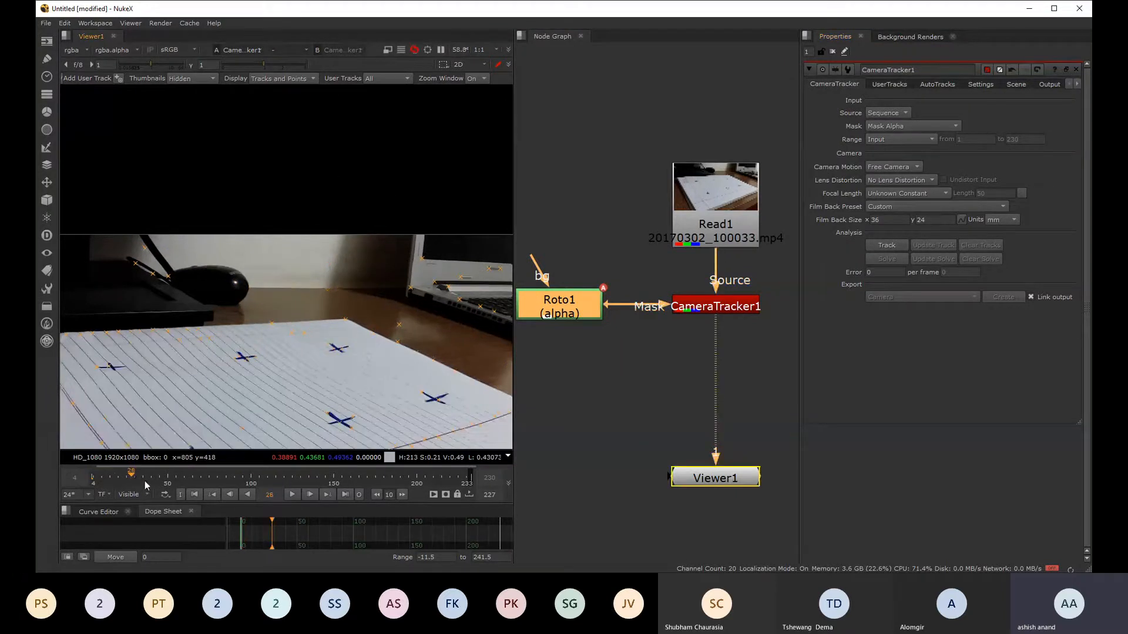
pyautogui.moveTo(144, 480); pyautogui.dragTo(326, 482)
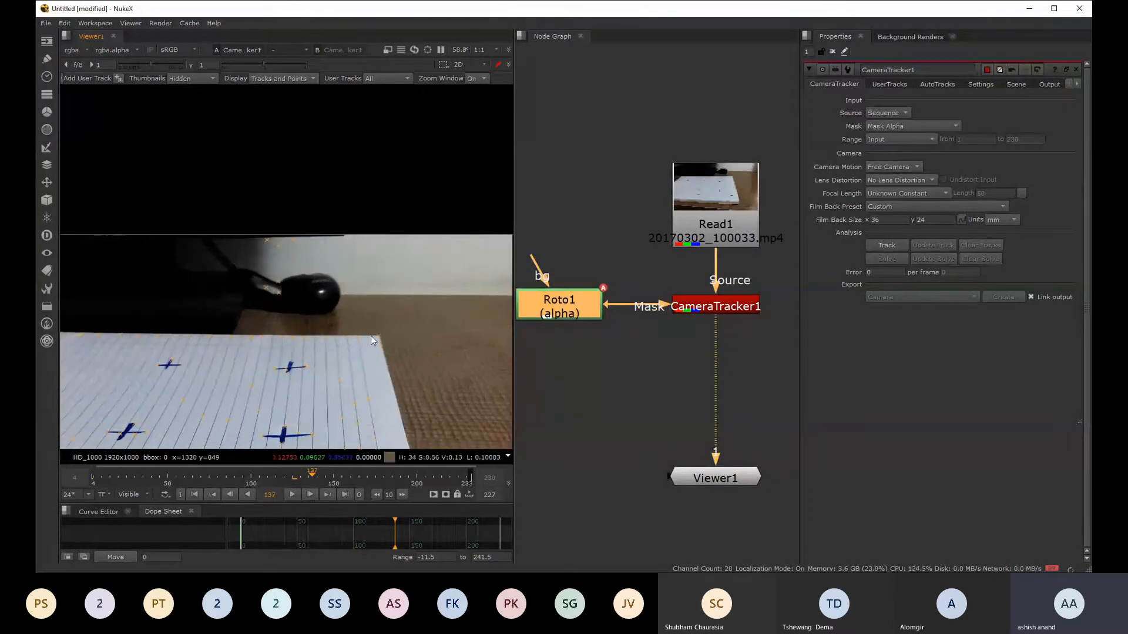
pyautogui.click(325, 480)
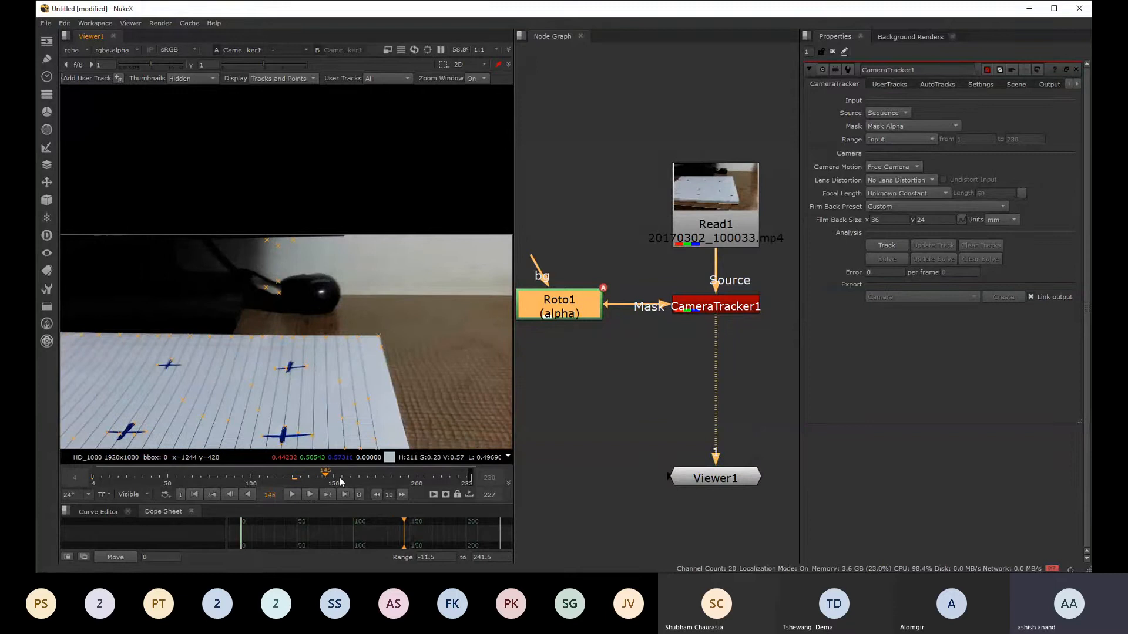
pyautogui.click(128, 482)
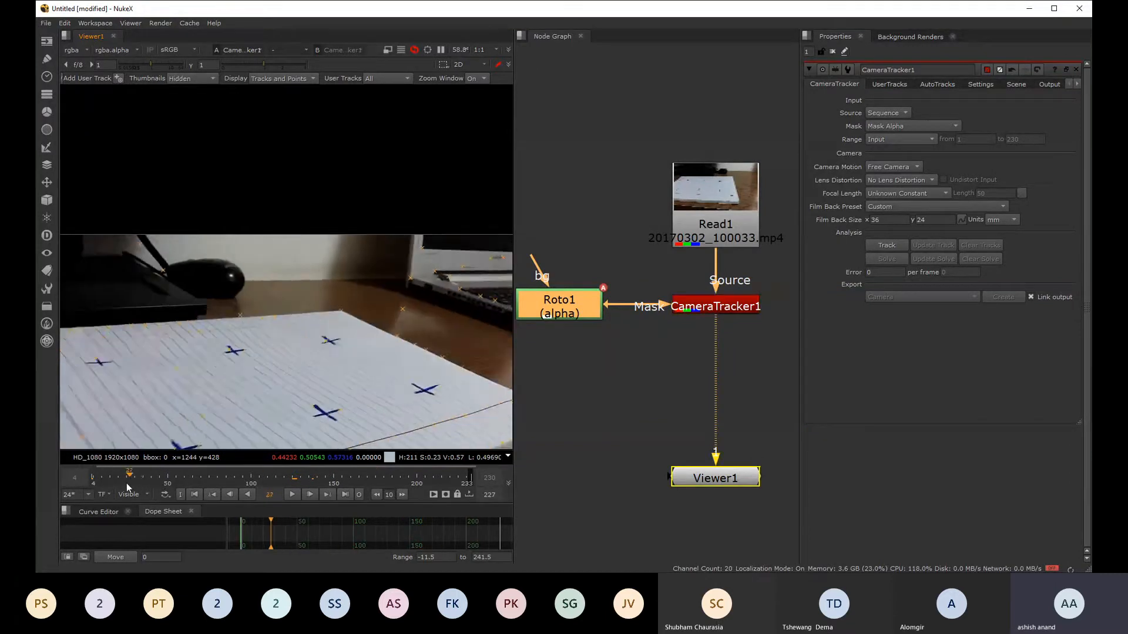
pyautogui.click(111, 485)
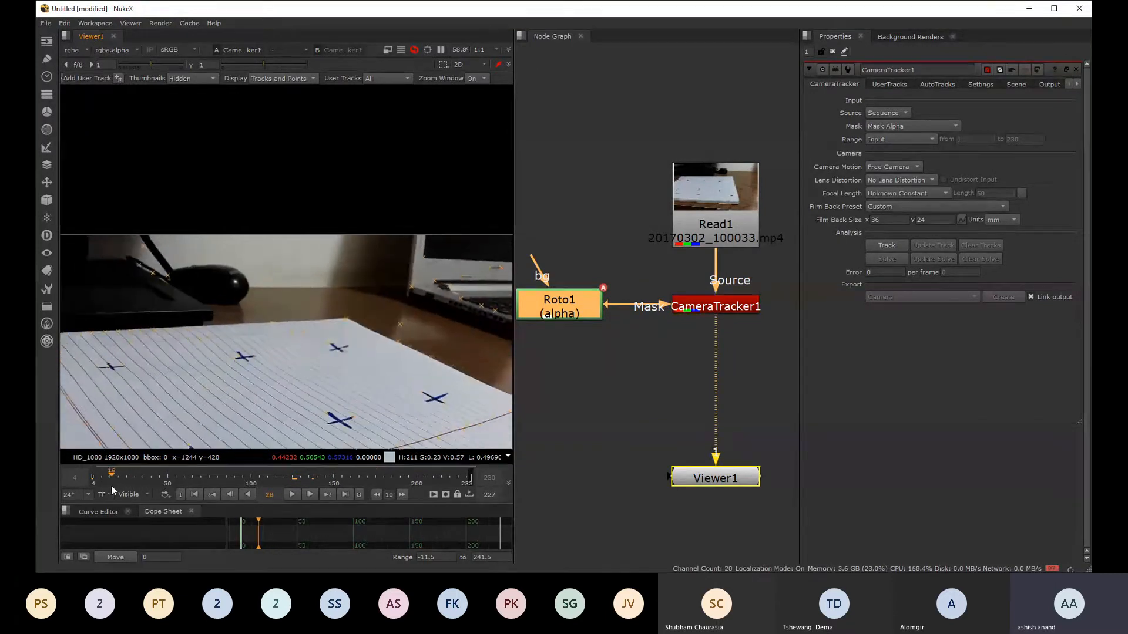
pyautogui.click(908, 139)
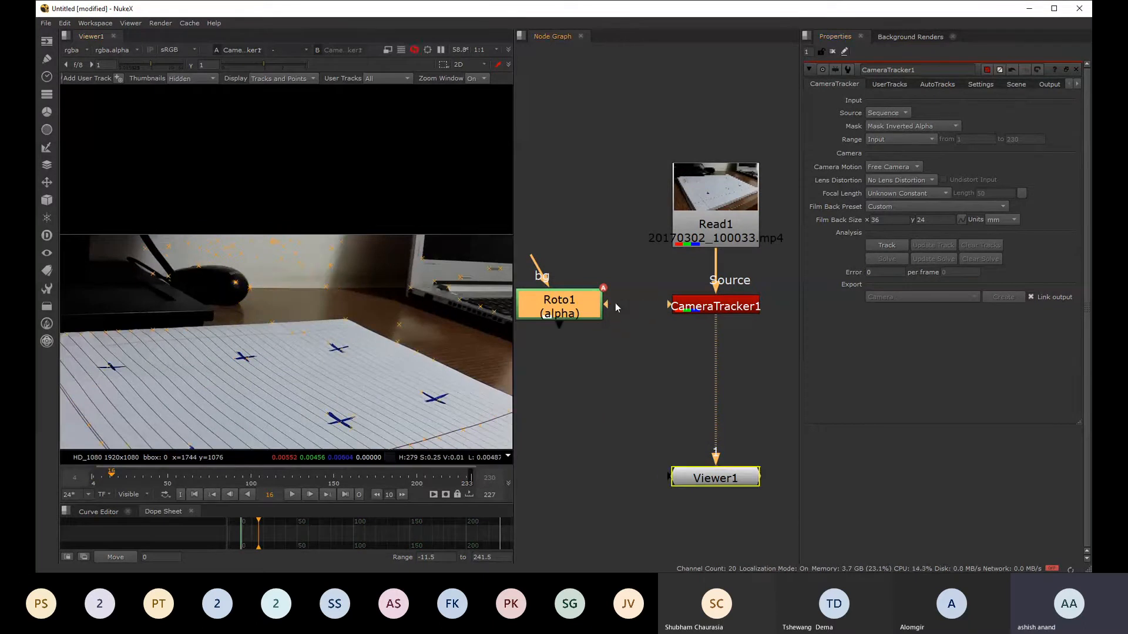
# - Insert Roto1 between Read1 and CameraTracker1 and set the tracker's mask to Source Alpha
pyautogui.moveTo(544, 293); pyautogui.dragTo(738, 291)
pyautogui.click(736, 355)
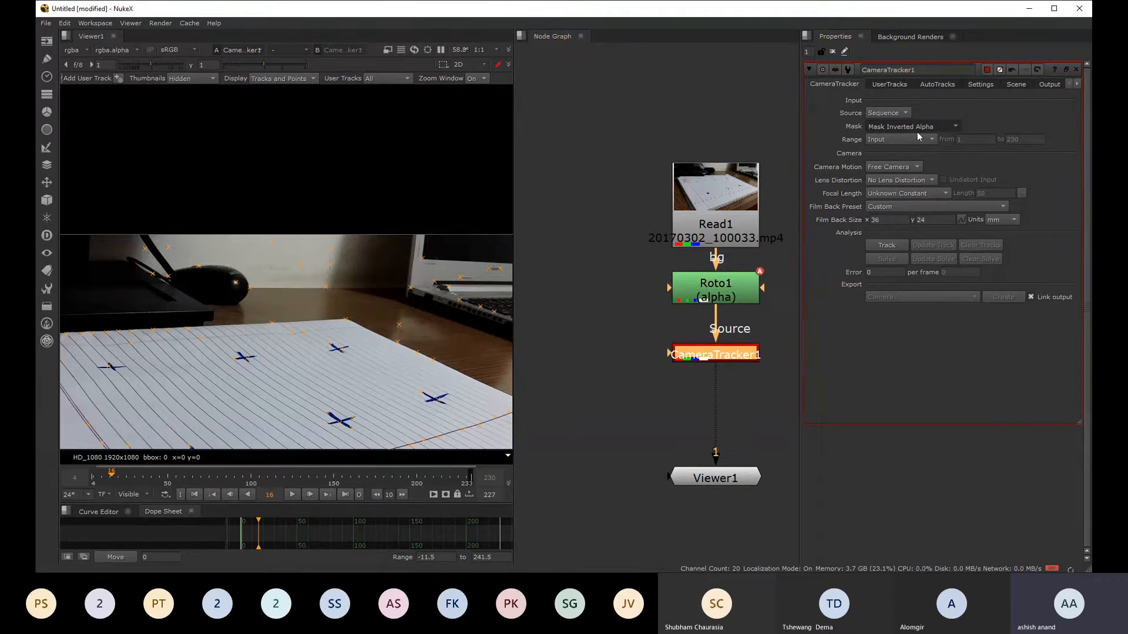
pyautogui.click(920, 70)
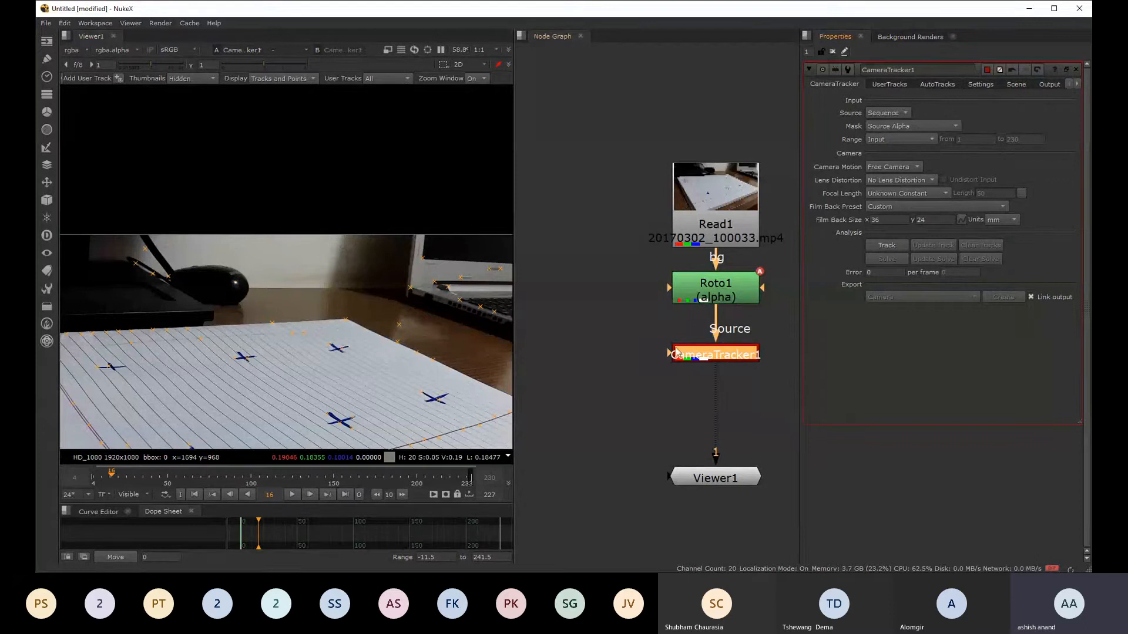
# - Pull Roto1 out of the main branch, reconnect it to CameraTracker1's Mask input and set the mask to Mask Alpha
pyautogui.moveTo(676, 352); pyautogui.dragTo(675, 356, button='middle')
pyautogui.moveTo(735, 302); pyautogui.dragTo(662, 276)
pyautogui.click(636, 297)
pyautogui.moveTo(697, 319); pyautogui.dragTo(712, 233)
pyautogui.moveTo(669, 358); pyautogui.dragTo(592, 289)
pyautogui.click(899, 129)
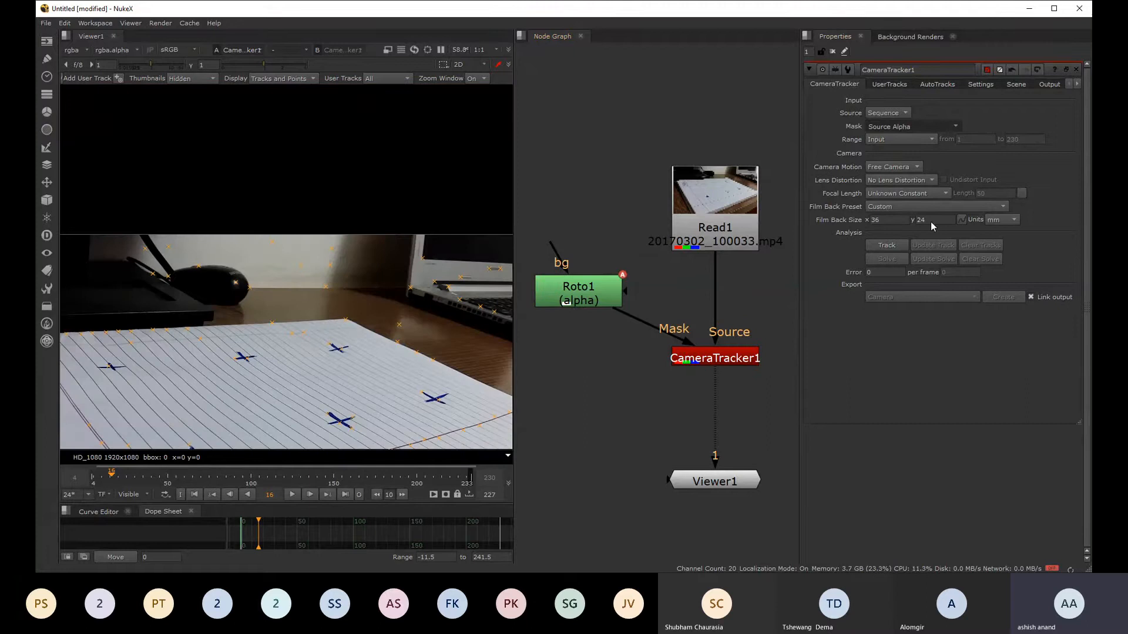
pyautogui.click(901, 174)
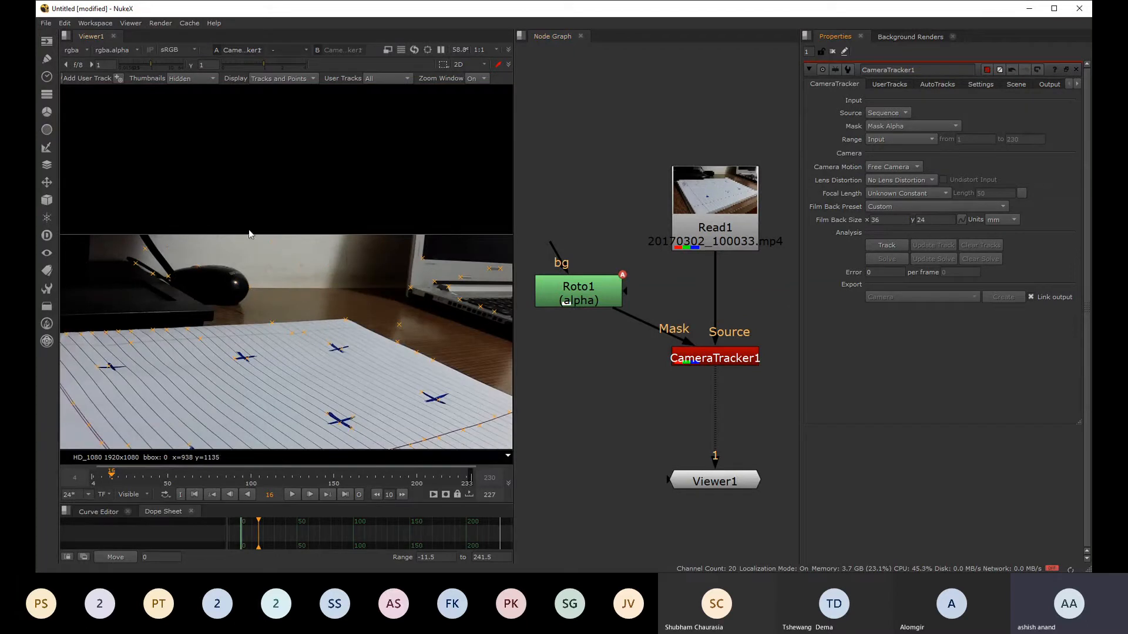
# - Replace the mask connection by inserting Roto1 inline between Read1 and CameraTracker1, and use Source Alpha as the mask, checking the features around frame 98
pyautogui.moveTo(604, 311); pyautogui.dragTo(585, 294)
pyautogui.moveTo(657, 357); pyautogui.dragTo(628, 344)
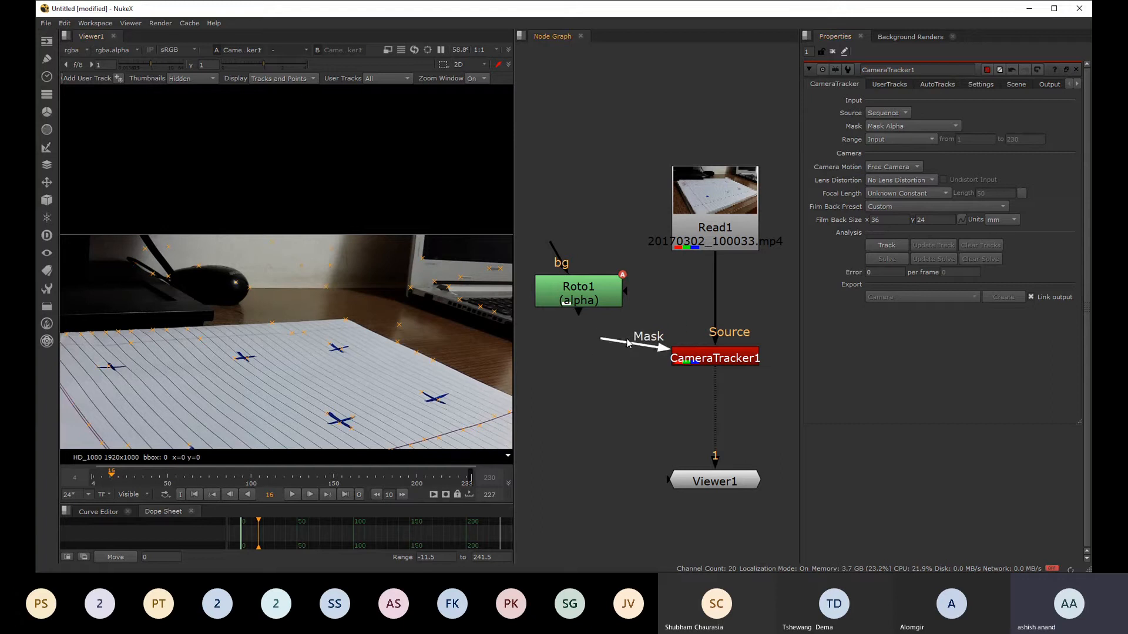
pyautogui.moveTo(593, 296); pyautogui.dragTo(732, 310)
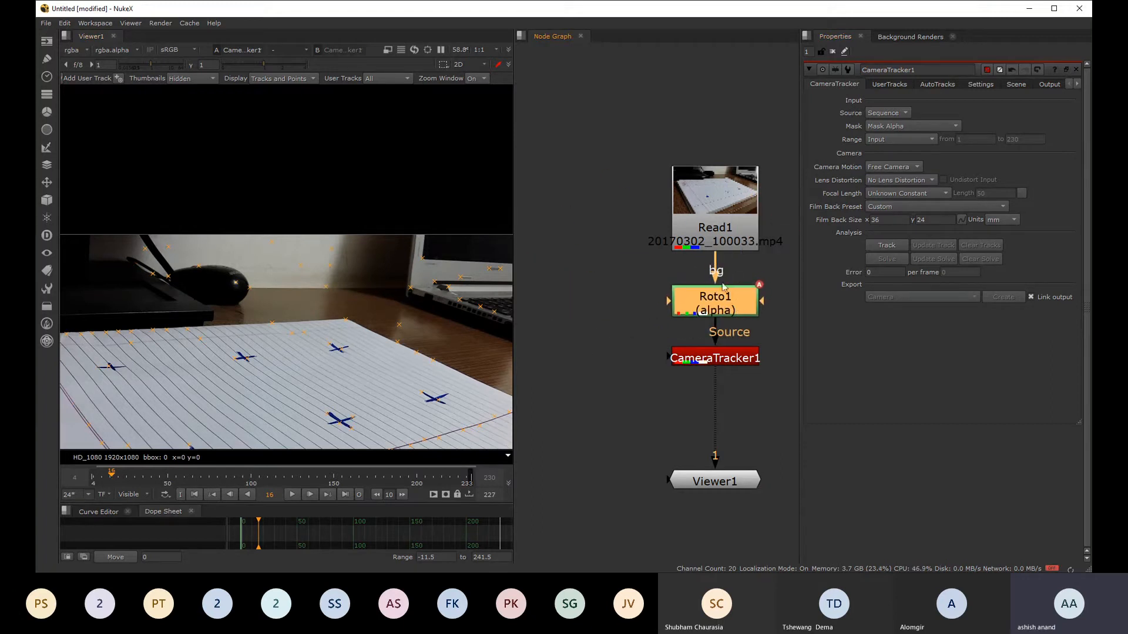
pyautogui.click(728, 362)
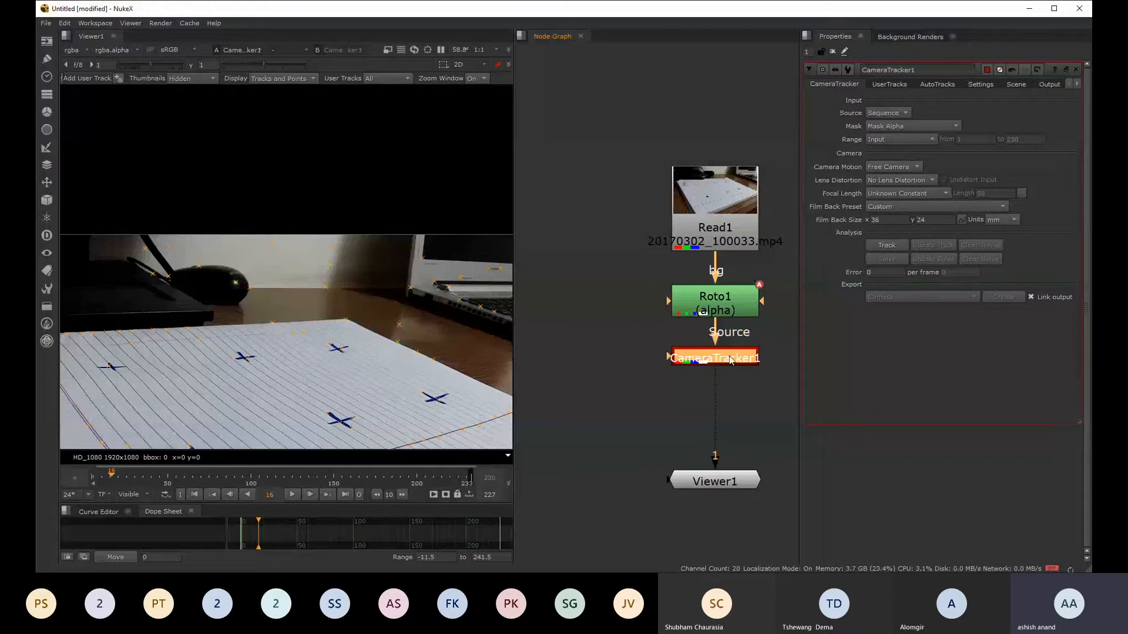
pyautogui.click(923, 82)
pyautogui.press('Right')
pyautogui.moveTo(163, 485); pyautogui.dragTo(250, 490)
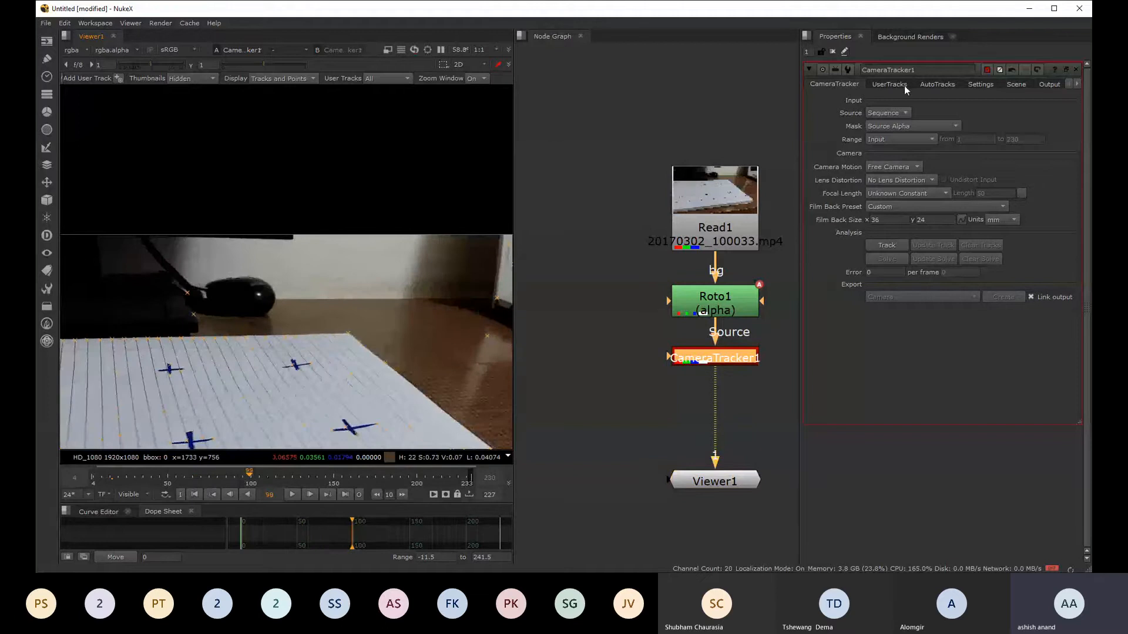
# - Try Source Inverted Alpha as CameraTracker1's mask and set it back to Source Alpha
pyautogui.click(905, 126)
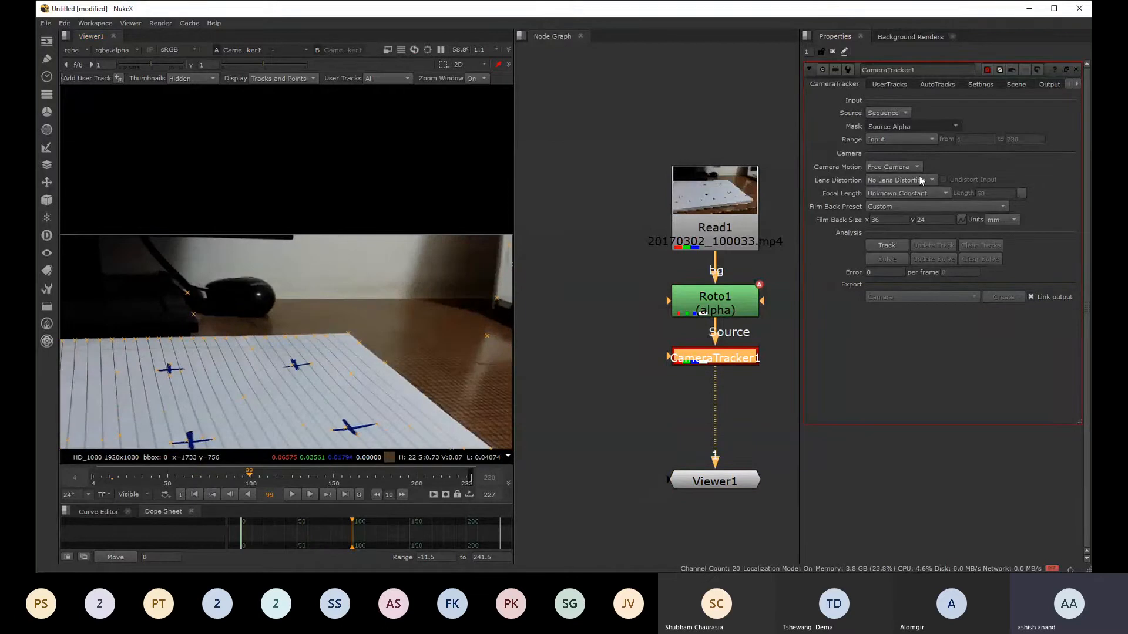
pyautogui.click(914, 138)
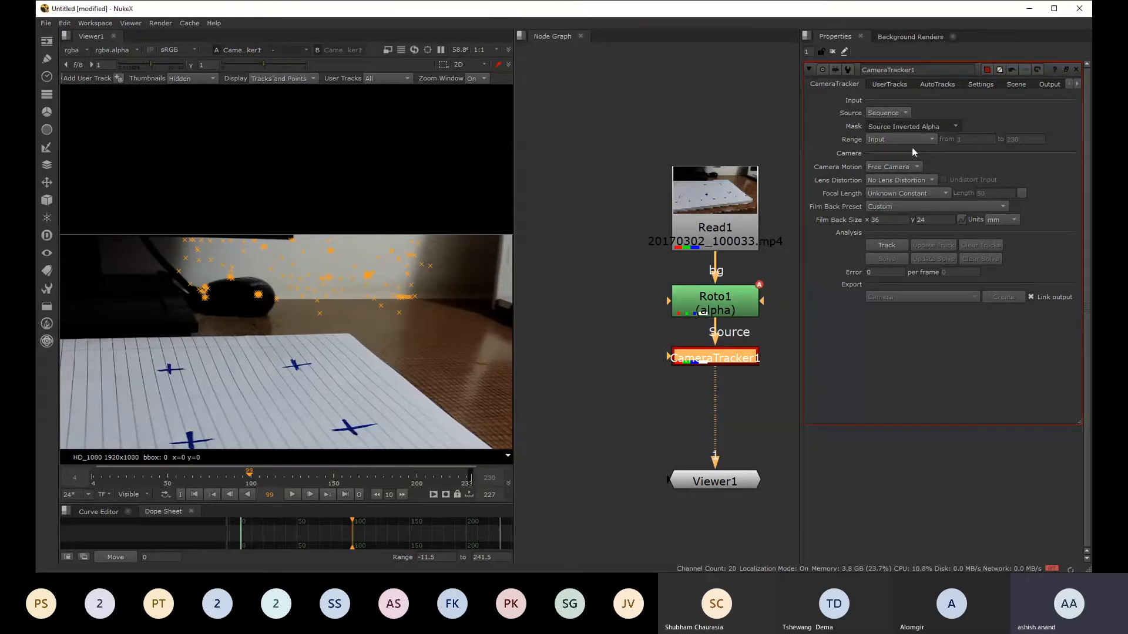
pyautogui.click(911, 116)
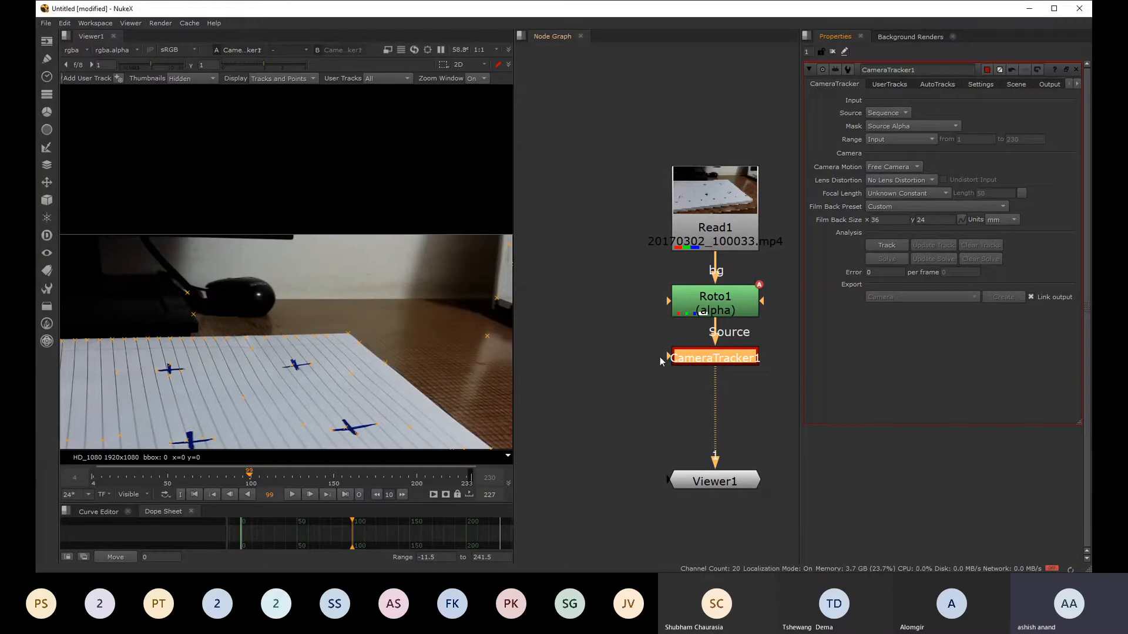
# - Examine where the masked feature points lie across the whole image at frame 99
pyautogui.moveTo(660, 358); pyautogui.dragTo(593, 355)
pyautogui.moveTo(724, 269); pyautogui.dragTo(656, 203, button='middle')
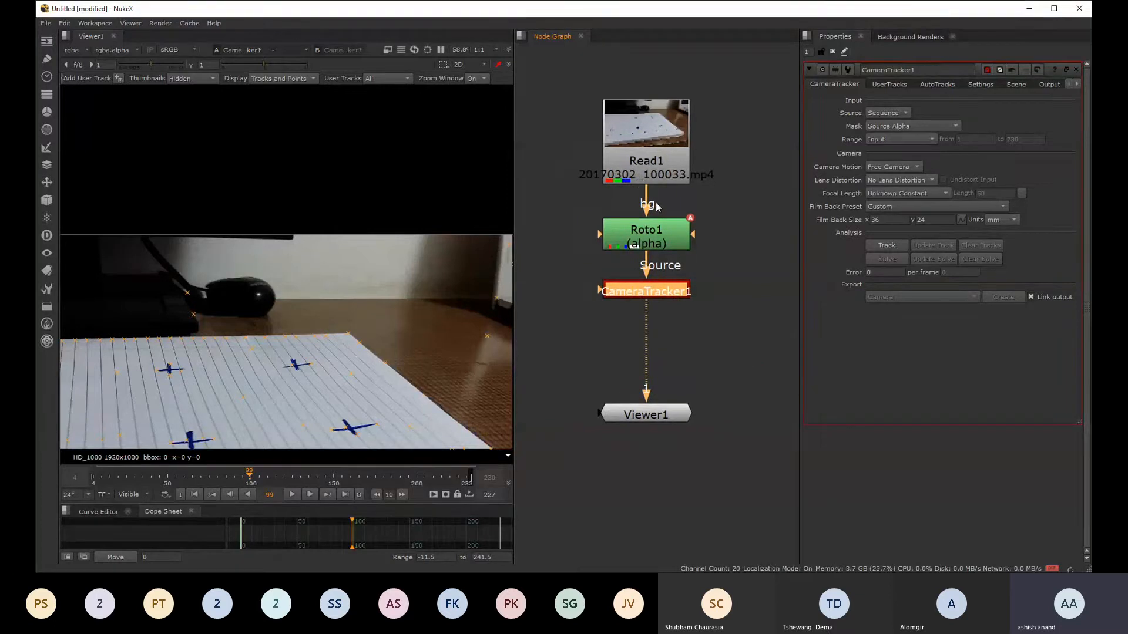
pyautogui.scroll(-5, 308, 288)
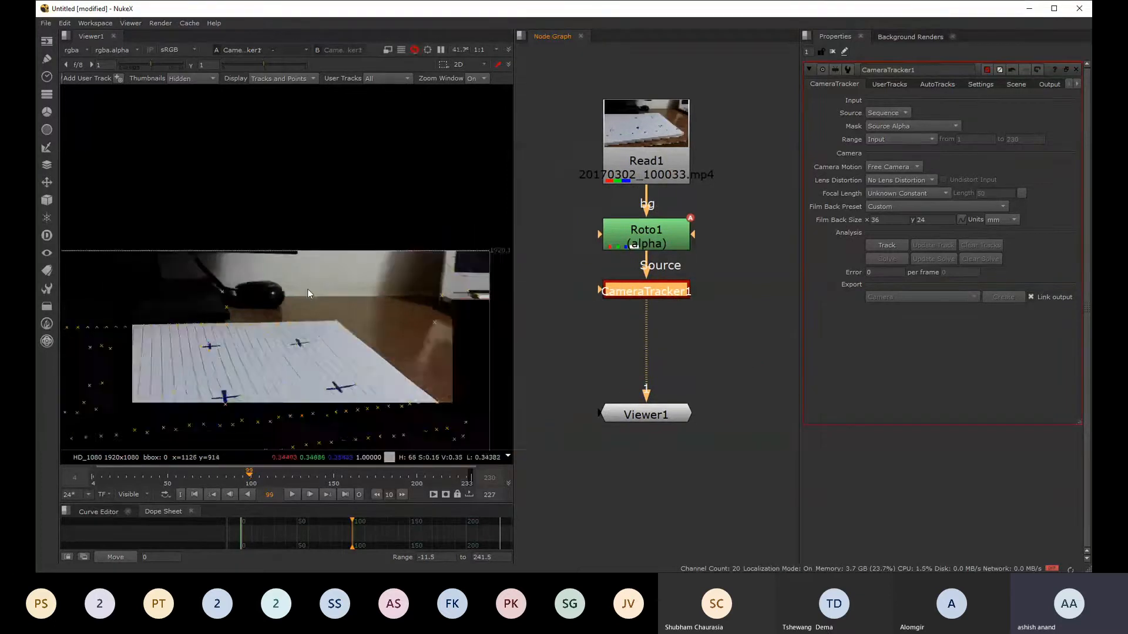
pyautogui.moveTo(362, 282); pyautogui.dragTo(403, 239, button='middle')
pyautogui.scroll(2, 358, 217)
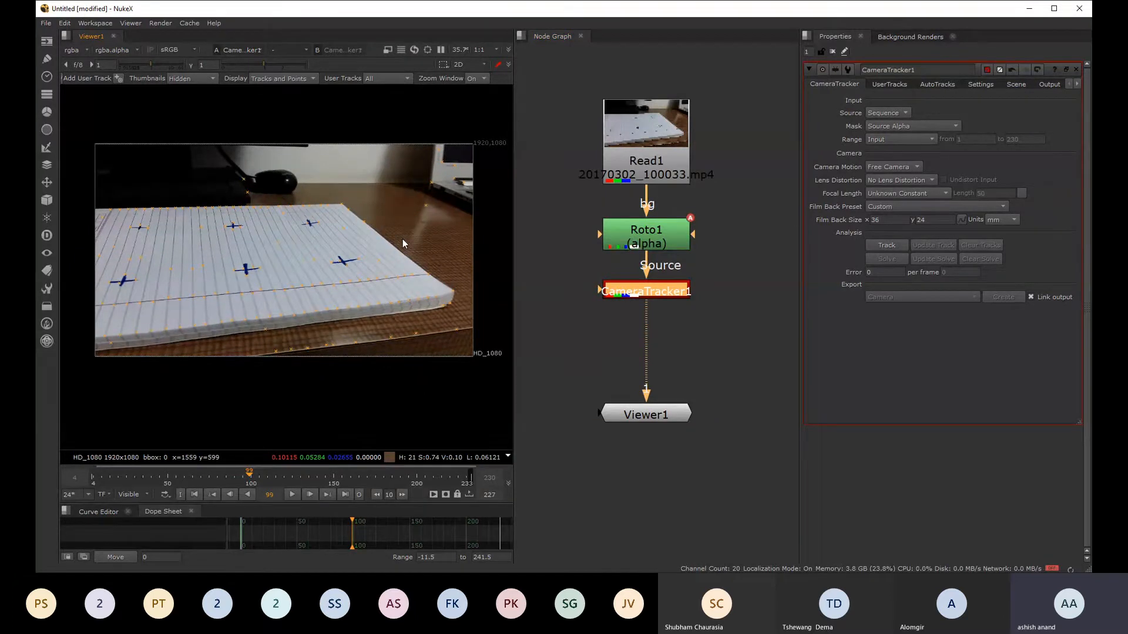
pyautogui.scroll(1, 403, 239)
pyautogui.moveTo(416, 267); pyautogui.dragTo(410, 268, button='middle')
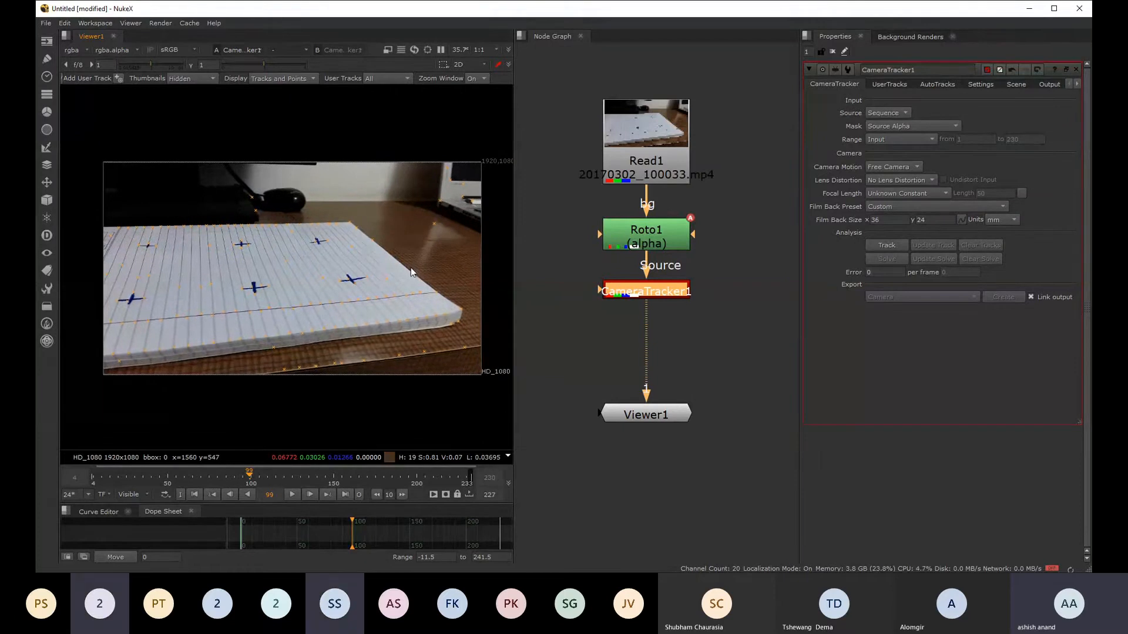
pyautogui.scroll(1, 664, 296)
pyautogui.scroll(1, 664, 297)
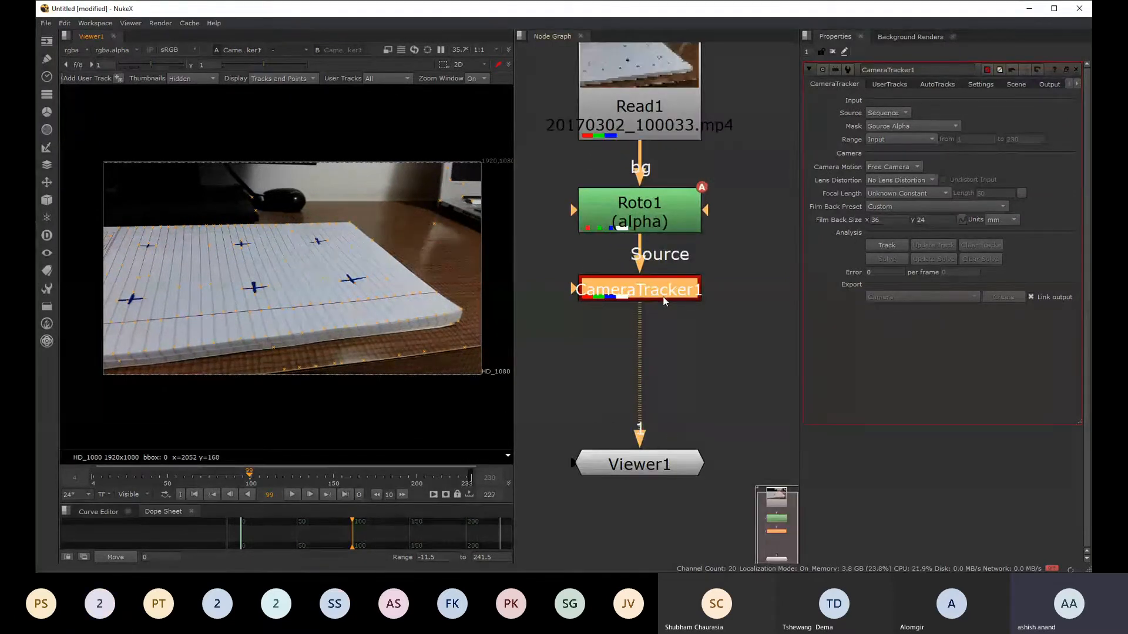
# - Select Roto1 and CameraTracker1 together and shift them slightly down beneath Read1 in the node graph
pyautogui.moveTo(664, 297); pyautogui.dragTo(677, 339, button='middle')
pyautogui.scroll(-1, 681, 337)
pyautogui.moveTo(730, 227); pyautogui.dragTo(617, 350)
pyautogui.moveTo(675, 330); pyautogui.dragTo(676, 319)
pyautogui.scroll(1, 371, 275)
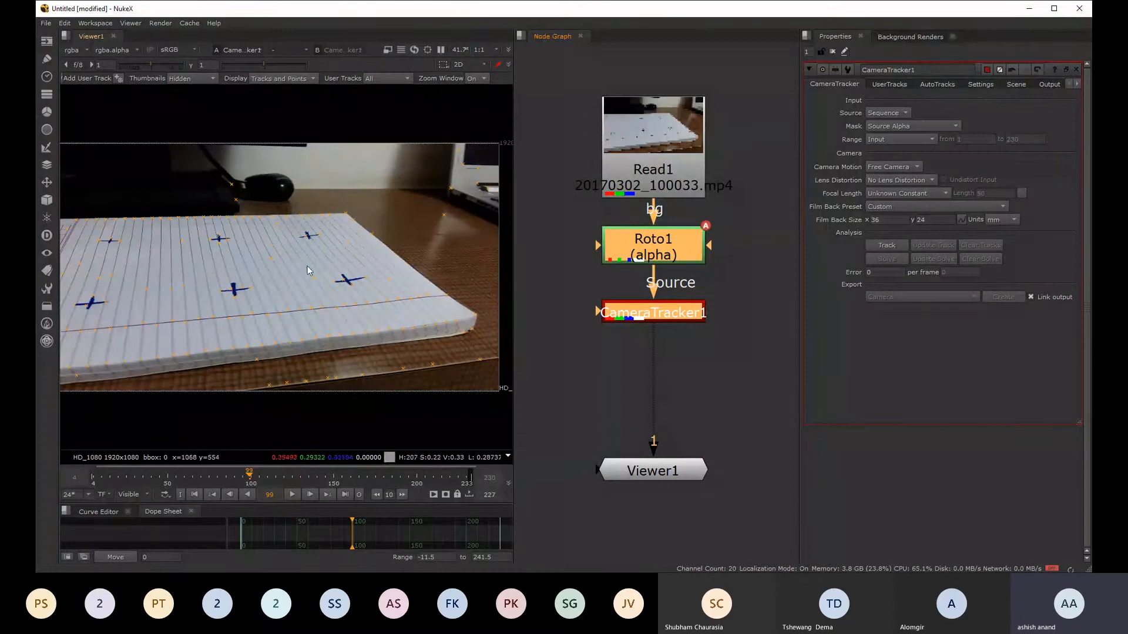
pyautogui.moveTo(743, 210); pyautogui.dragTo(534, 369)
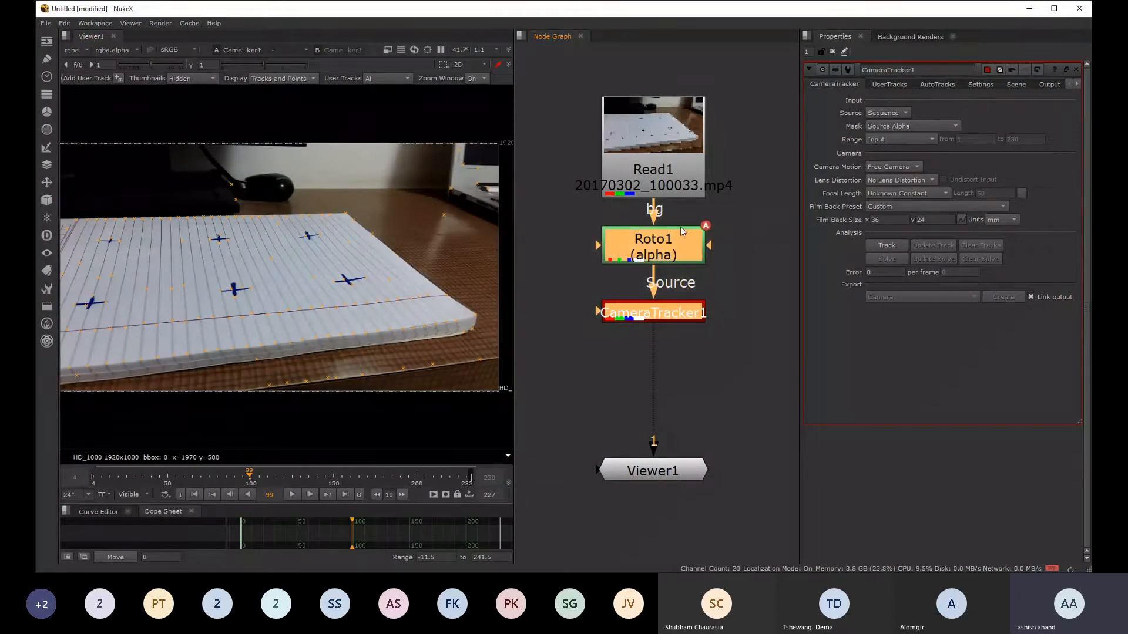
pyautogui.moveTo(682, 232); pyautogui.dragTo(683, 239)
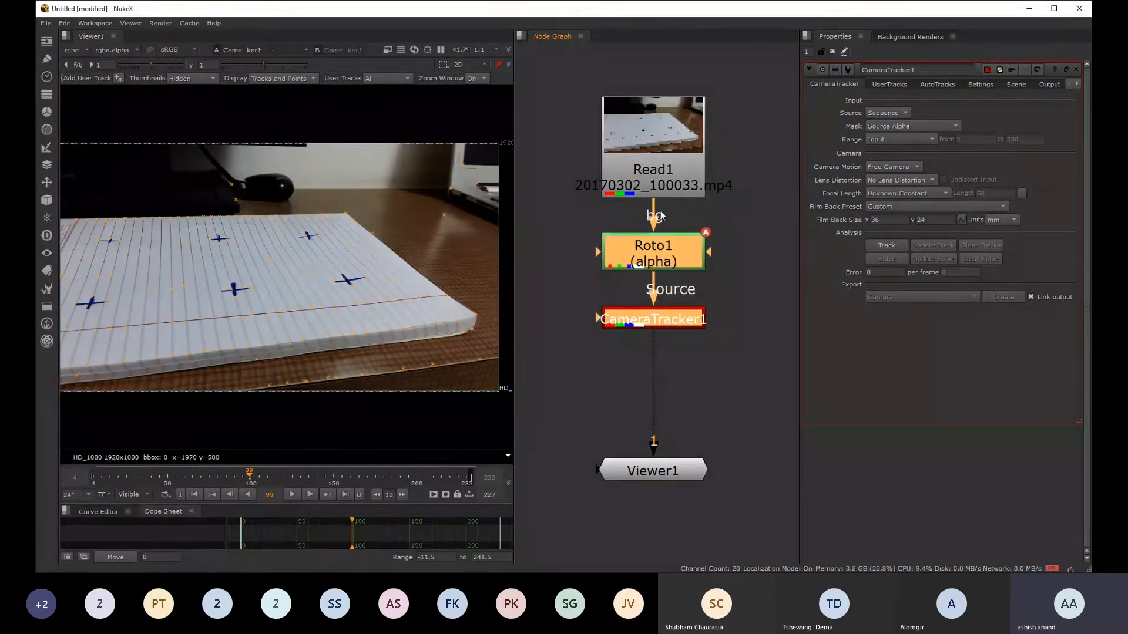
# - Try 50 for CameraTracker1's Number of Features and return the value to 150
pyautogui.click(984, 84)
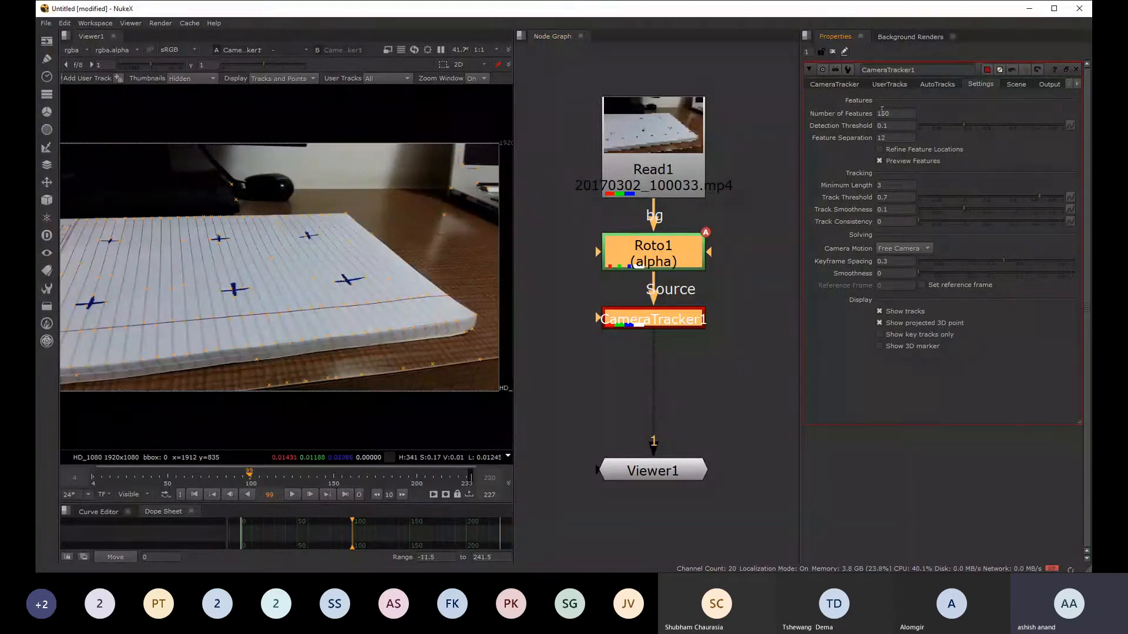
pyautogui.scroll(3, 192, 293)
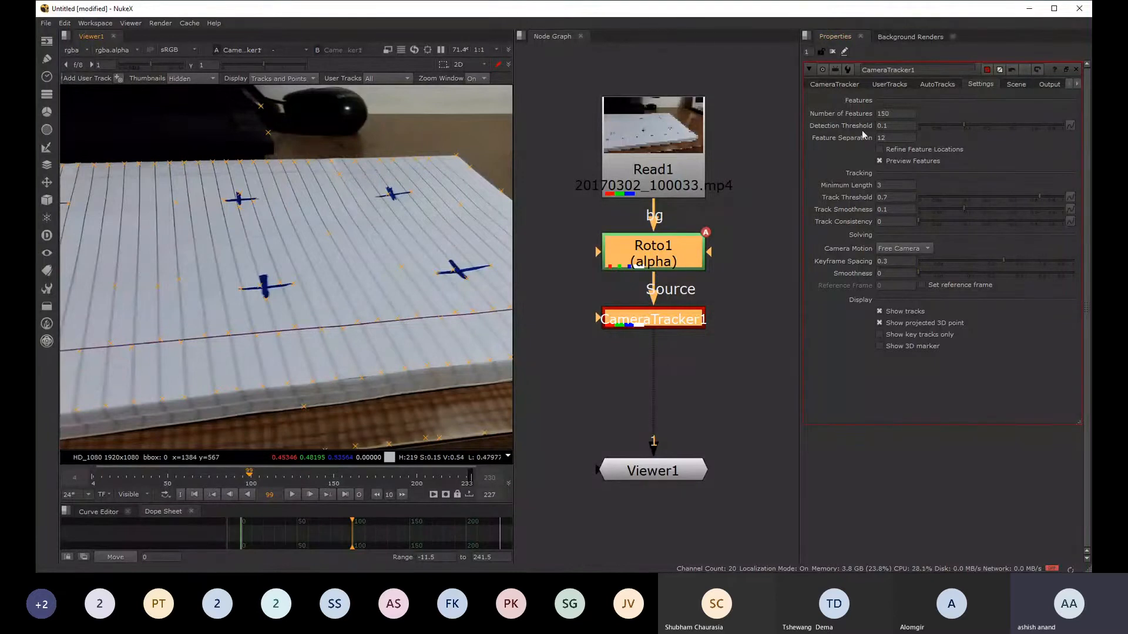
pyautogui.moveTo(906, 113); pyautogui.dragTo(819, 115)
pyautogui.write('50')
pyautogui.press('Return')
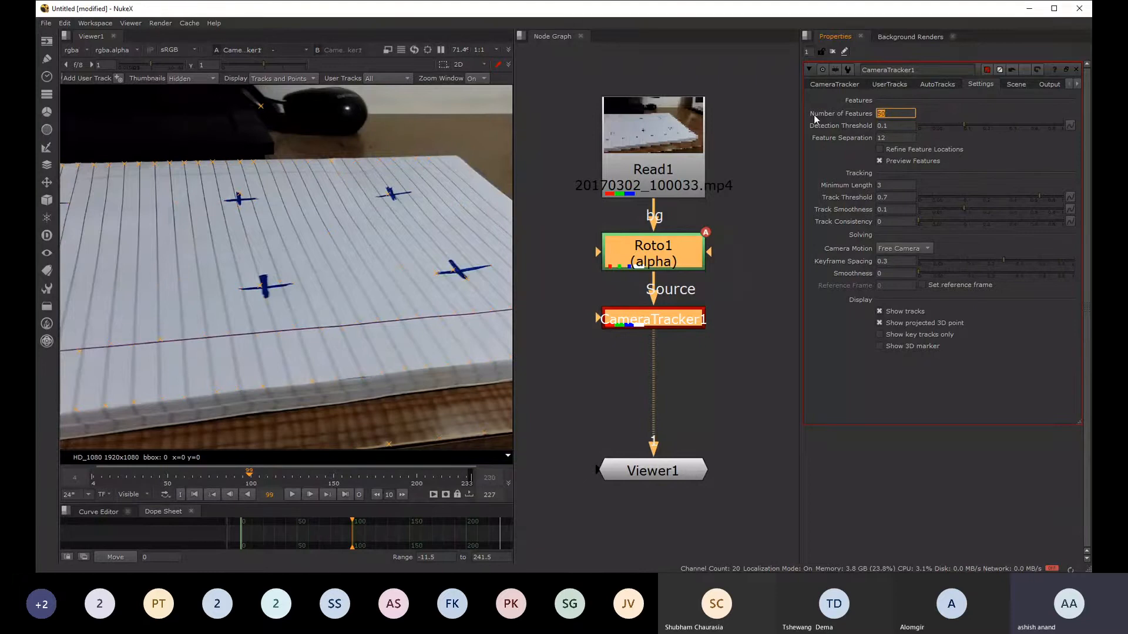
pyautogui.write('150')
pyautogui.press('Return')
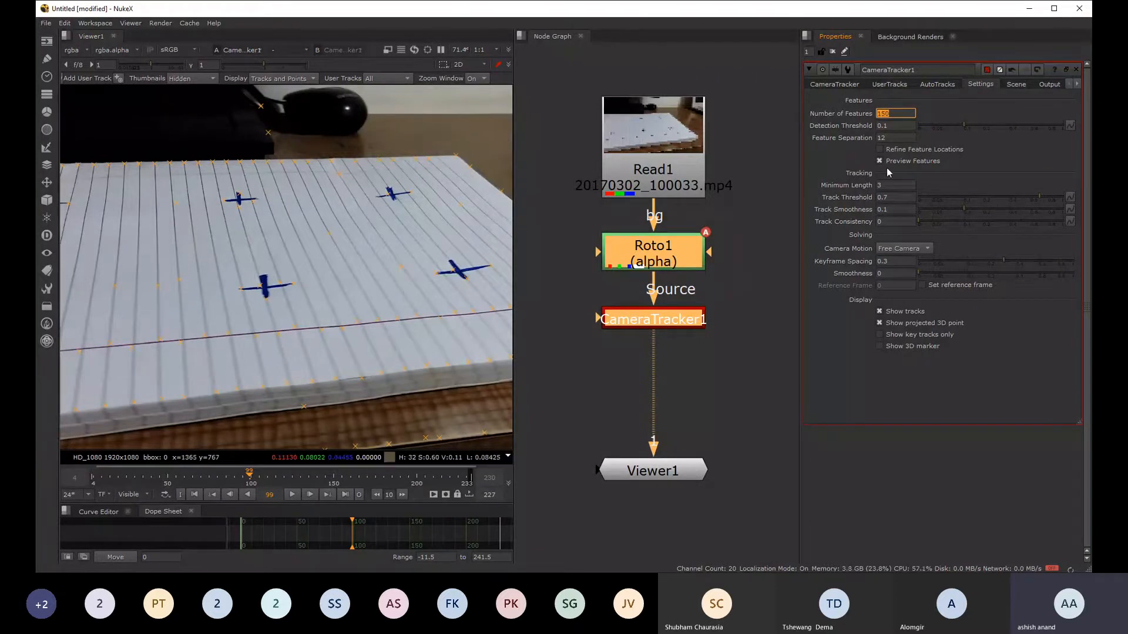
# - Try Detection Threshold values of 1, 0.56 and 1 again, comparing the feature points along the notebook's front edge
pyautogui.scroll(-2, 432, 185)
pyautogui.moveTo(432, 185); pyautogui.dragTo(348, 213, button='middle')
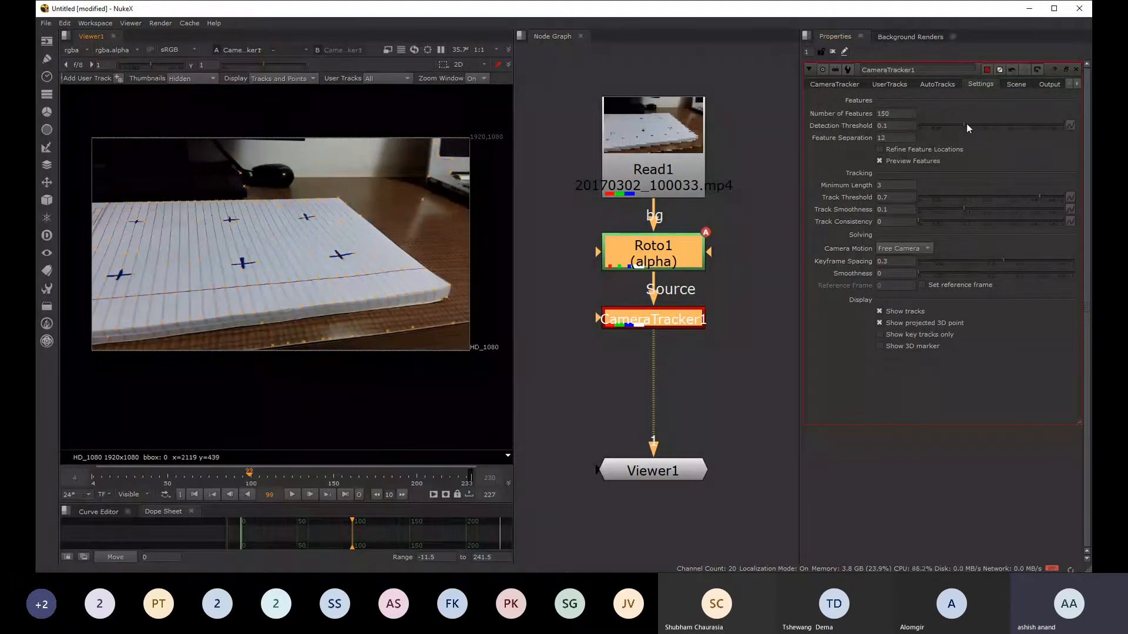
pyautogui.moveTo(965, 126); pyautogui.dragTo(1073, 134)
pyautogui.scroll(2, 345, 355)
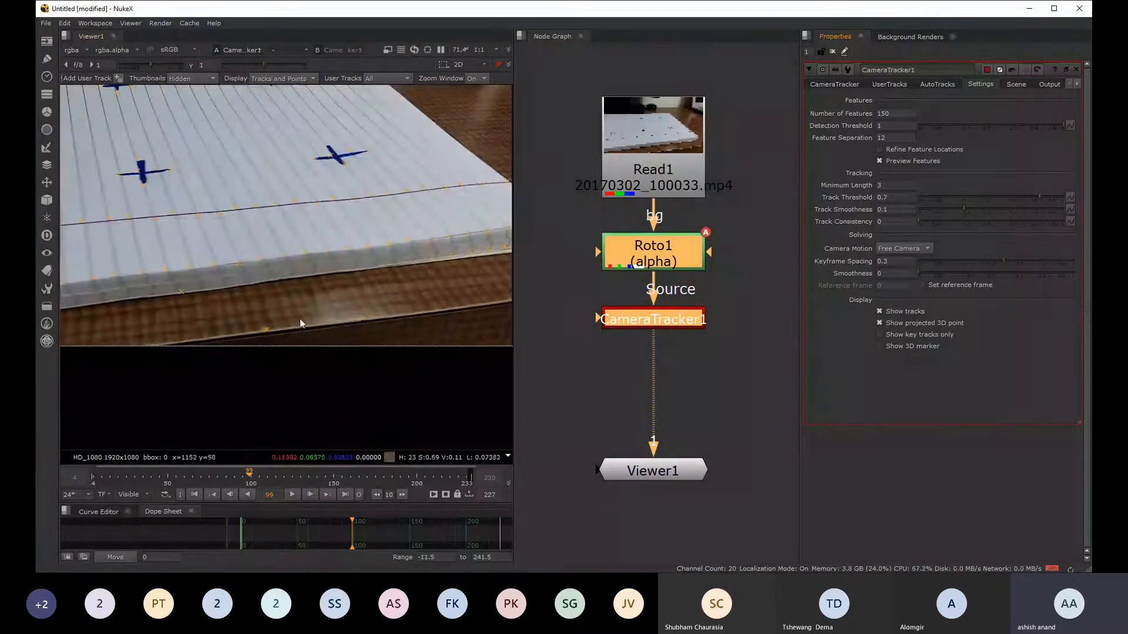
pyautogui.moveTo(1059, 126); pyautogui.dragTo(1027, 137)
pyautogui.scroll(3, 286, 333)
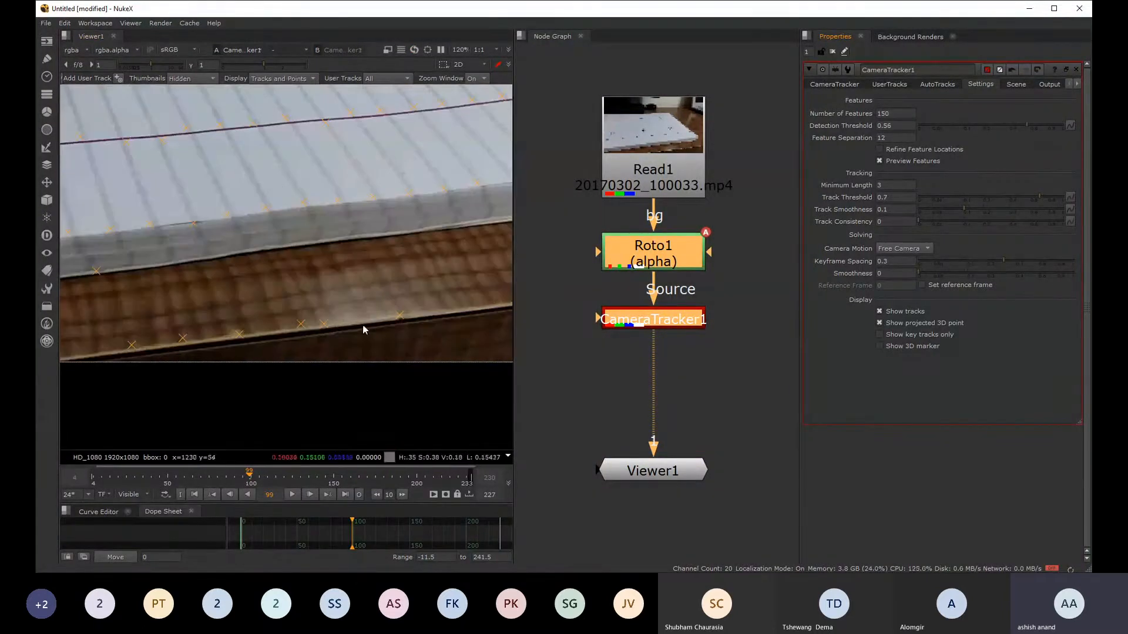
pyautogui.moveTo(1026, 127); pyautogui.dragTo(1079, 136)
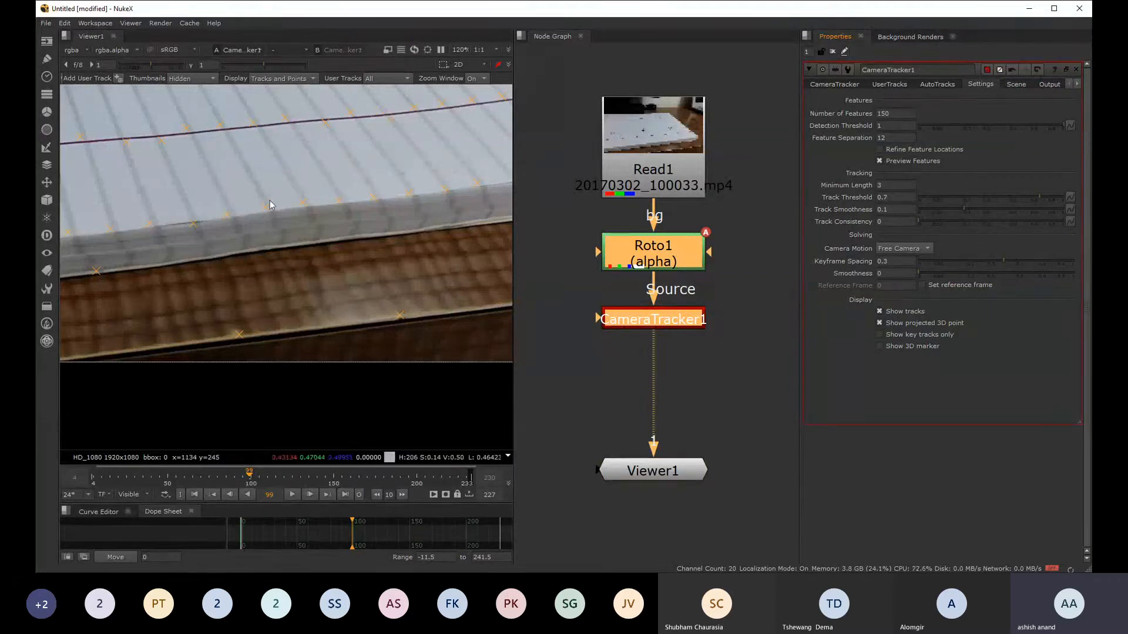
pyautogui.scroll(3, 269, 199)
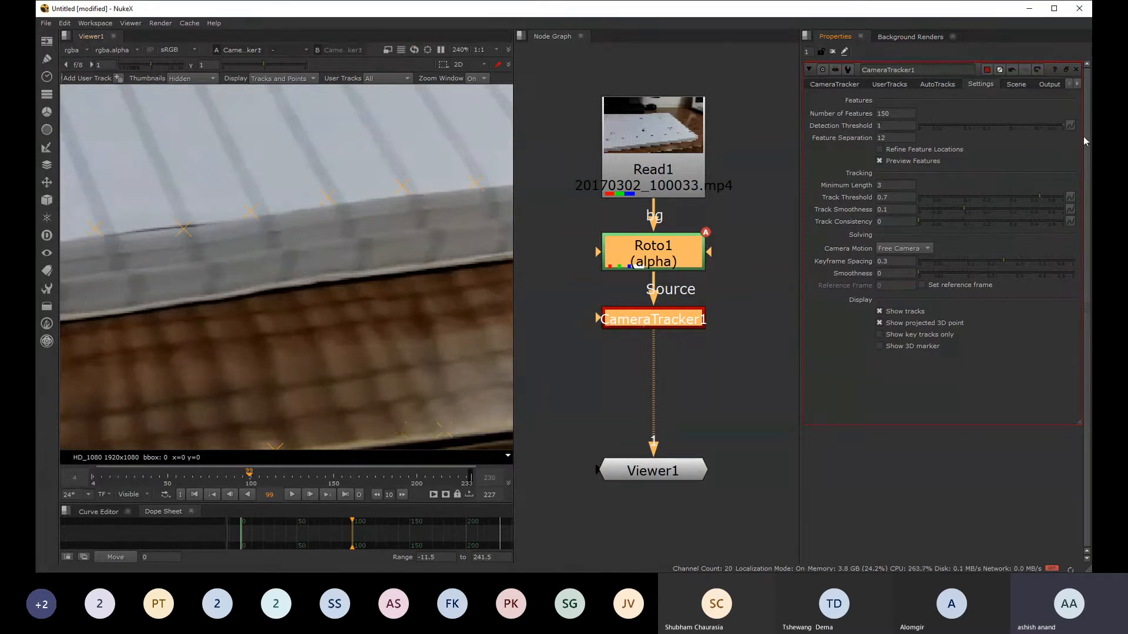
# - Adjust the Detection Threshold through 0.82 and 0.85 to 0.97, checking the feature points on the paper
pyautogui.moveTo(1061, 135)
pyautogui.mouseDown()
pyautogui.moveTo(1002, 133)
pyautogui.moveTo(1049, 132)
pyautogui.mouseUp()
pyautogui.scroll(-5, 259, 136)
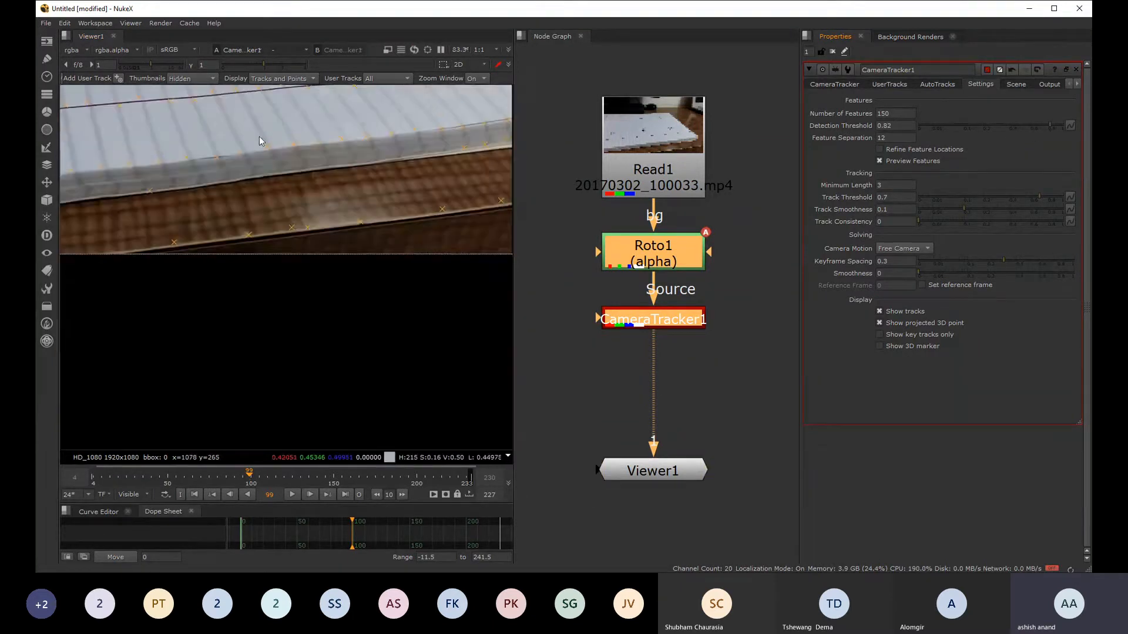
pyautogui.scroll(-4, 320, 245)
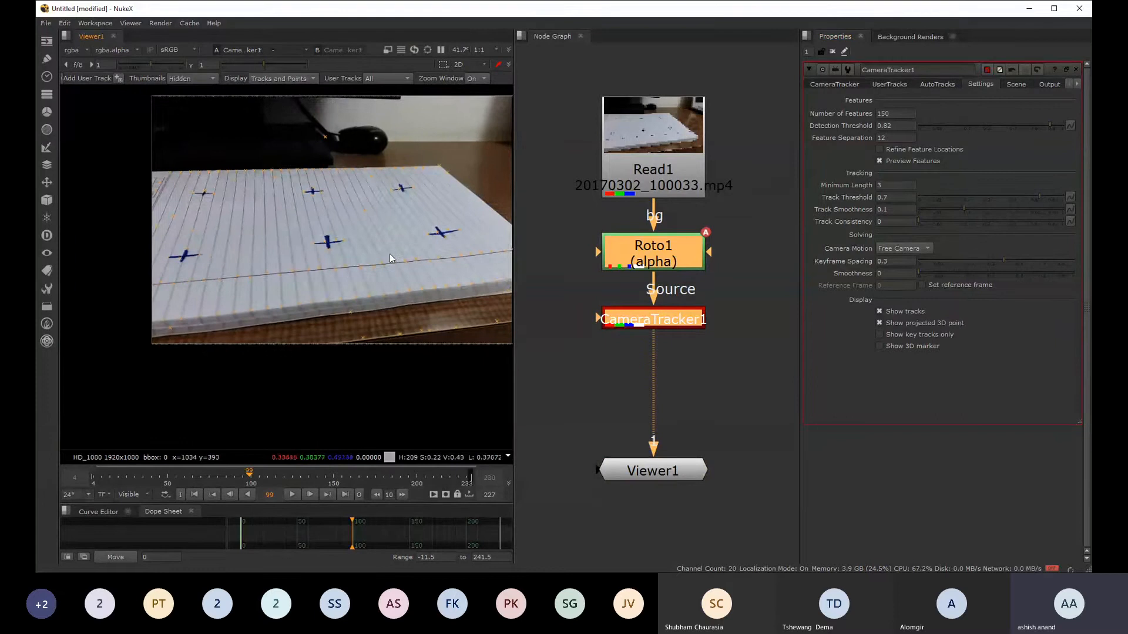
pyautogui.moveTo(390, 254); pyautogui.dragTo(315, 267, button='middle')
pyautogui.moveTo(1050, 126)
pyautogui.mouseDown()
pyautogui.moveTo(1024, 126)
pyautogui.moveTo(1061, 124)
pyautogui.moveTo(990, 130)
pyautogui.moveTo(1044, 132)
pyautogui.mouseUp()
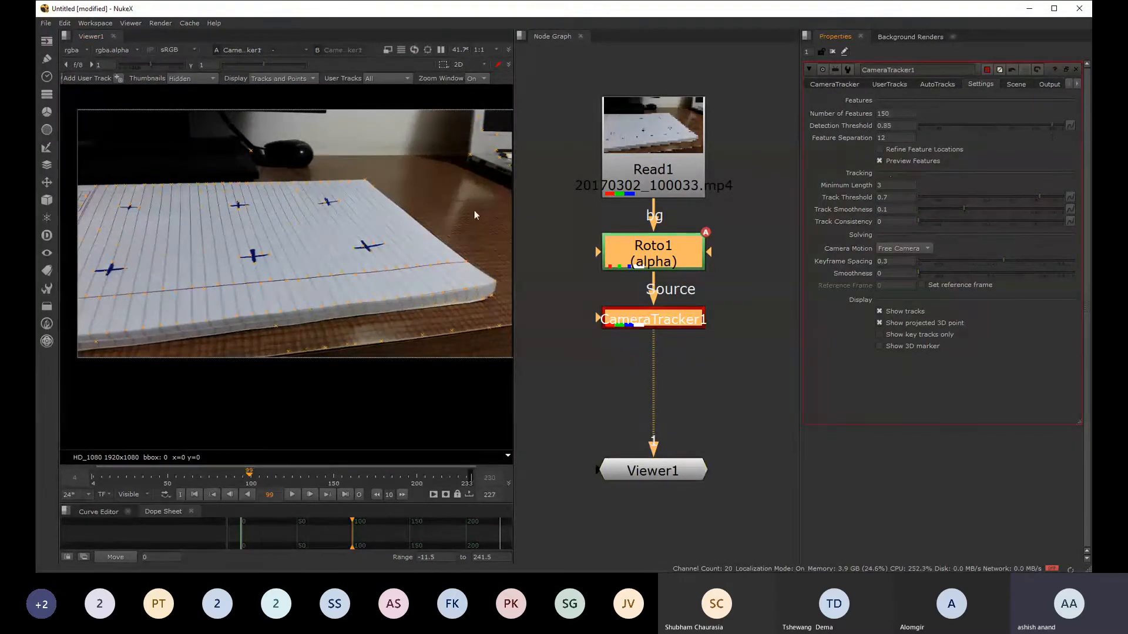
pyautogui.scroll(4, 354, 228)
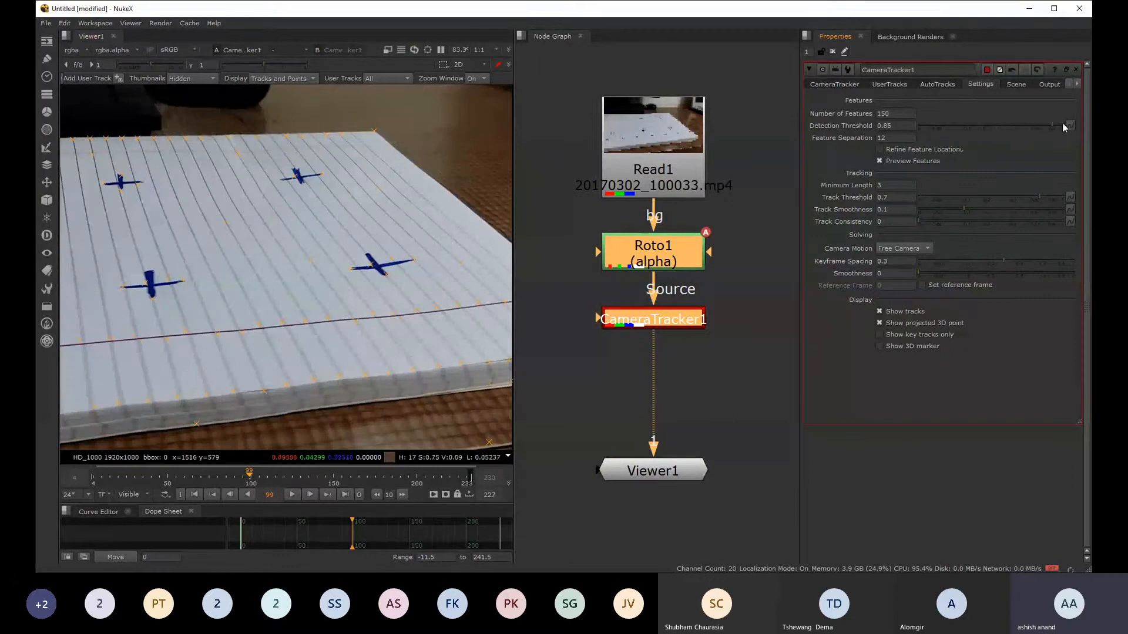
pyautogui.moveTo(1062, 122)
pyautogui.mouseDown()
pyautogui.moveTo(1006, 129)
pyautogui.moveTo(1068, 133)
pyautogui.moveTo(1013, 139)
pyautogui.moveTo(1077, 133)
pyautogui.moveTo(1029, 139)
pyautogui.moveTo(1071, 139)
pyautogui.moveTo(1043, 139)
pyautogui.moveTo(1059, 139)
pyautogui.mouseUp()
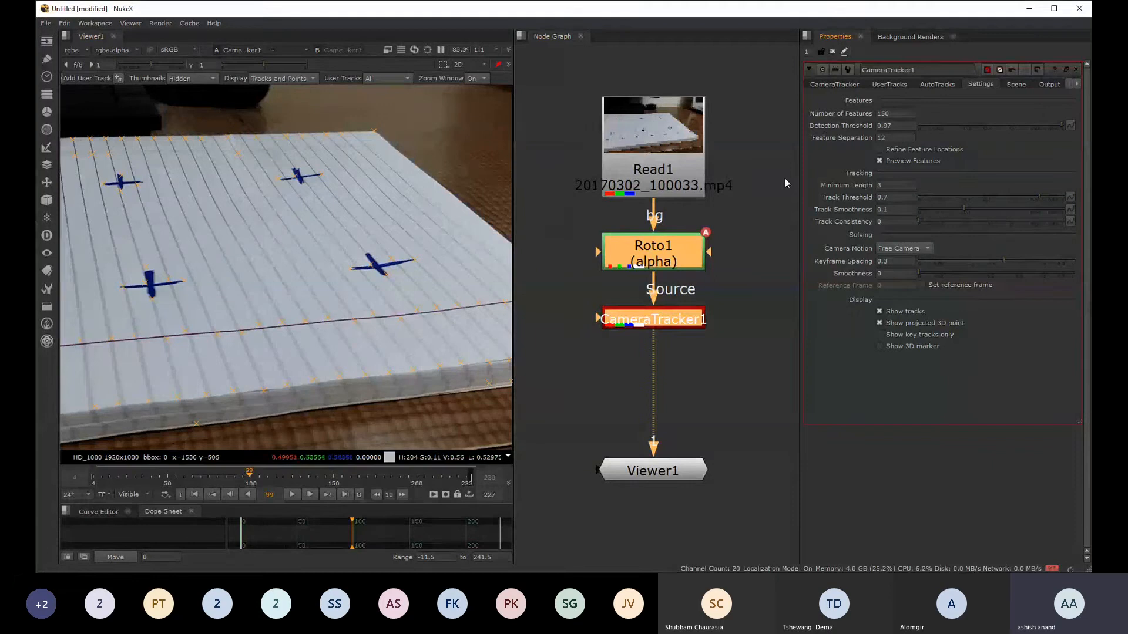
# - Try a Feature Separation of 5 and return it to 12, comparing the feature points around a cross mark
pyautogui.click(882, 138)
pyautogui.write('5')
pyautogui.press('Return')
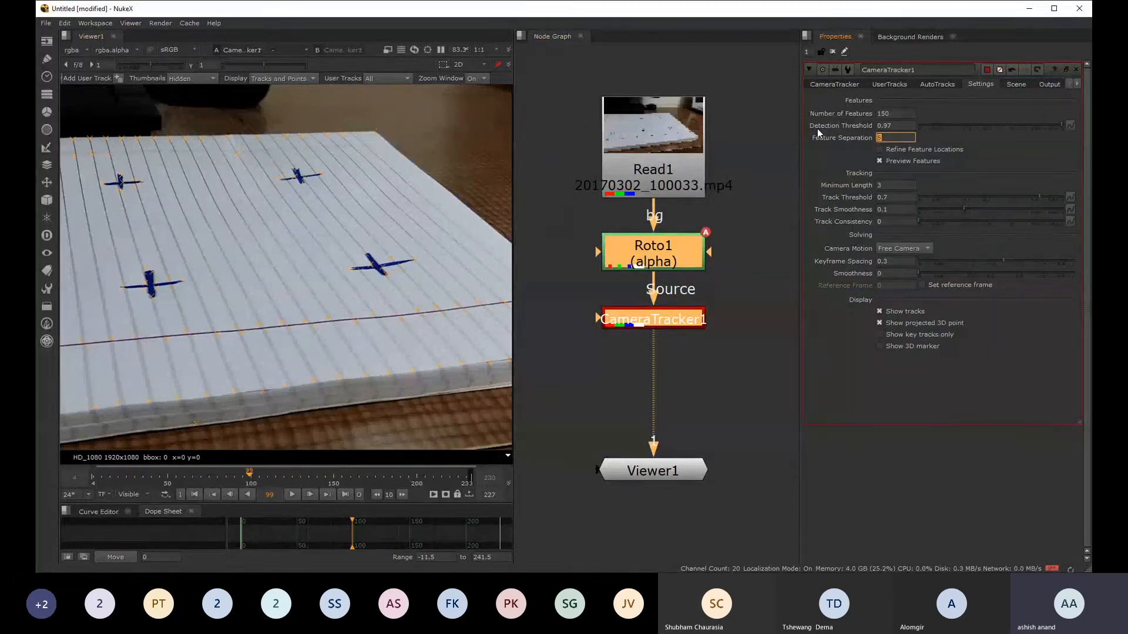
pyautogui.scroll(4, 392, 285)
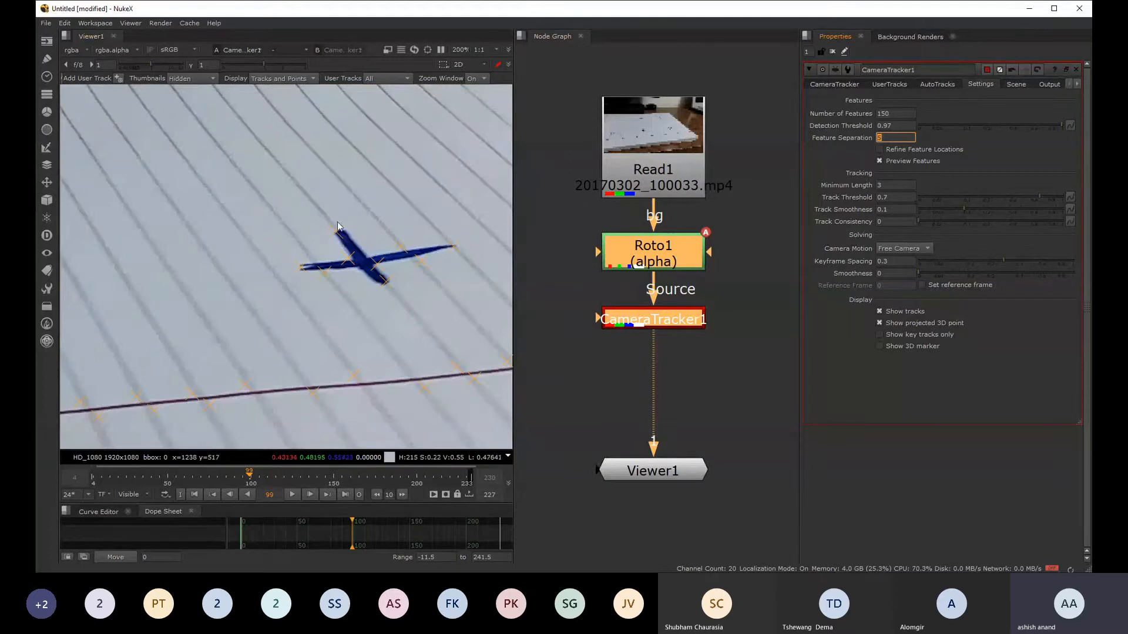
pyautogui.write('12')
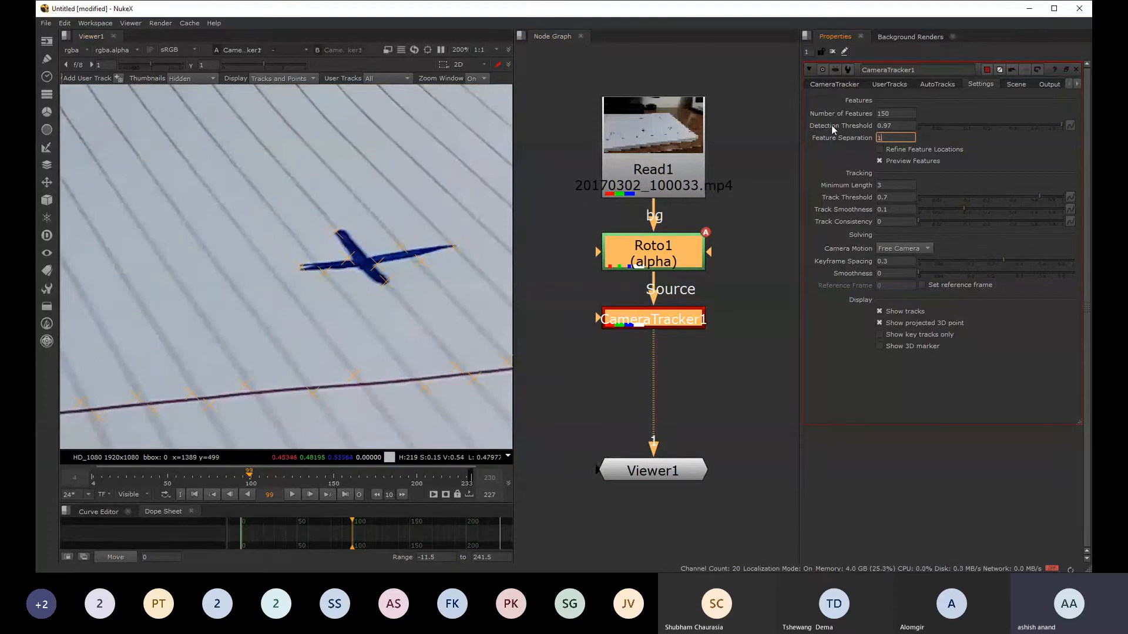
pyautogui.press('Return')
pyautogui.scroll(-3, 470, 203)
pyautogui.scroll(5, 377, 246)
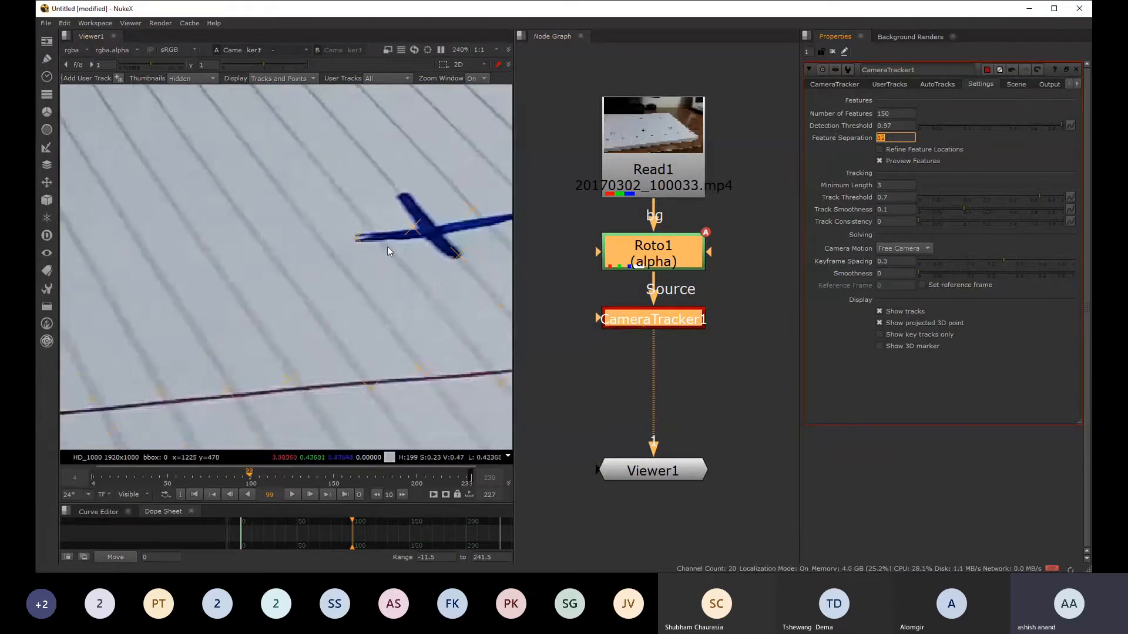
pyautogui.moveTo(386, 245); pyautogui.dragTo(305, 221, button='middle')
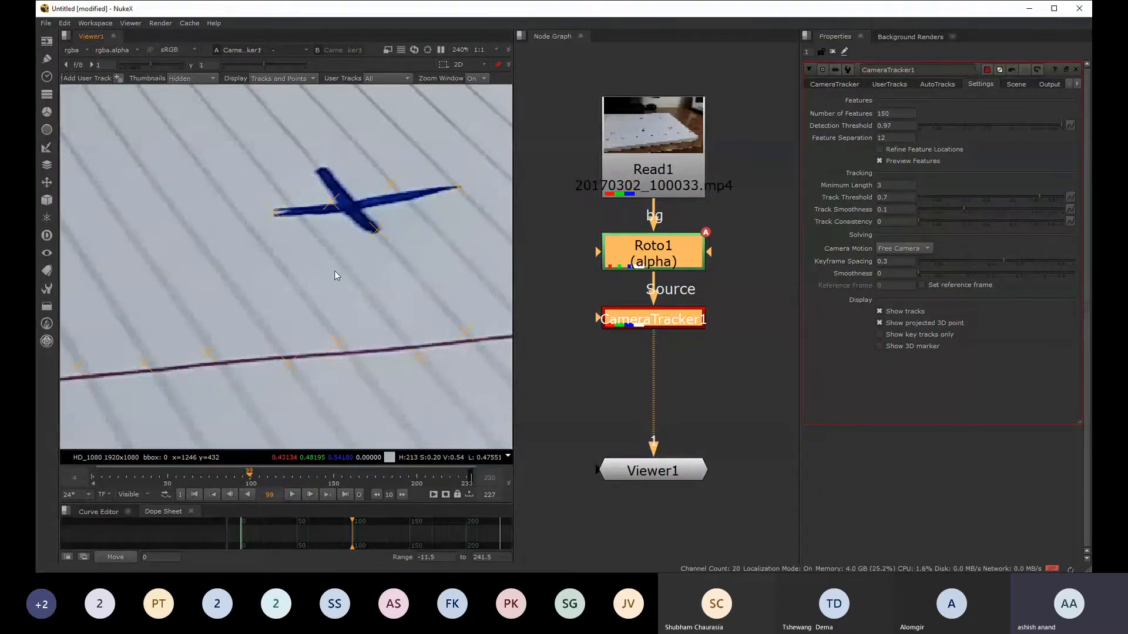
pyautogui.scroll(2, 279, 213)
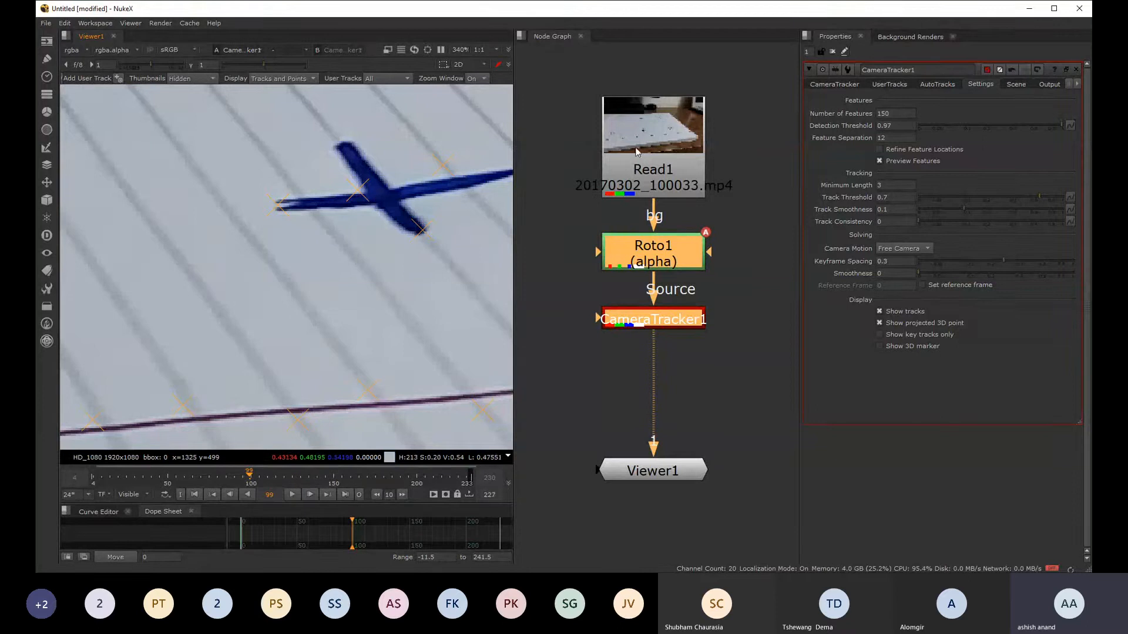
# - Set the Feature Separation to 5 and inspect the feature points around the cross mark
pyautogui.moveTo(893, 139); pyautogui.dragTo(837, 139)
pyautogui.write('5')
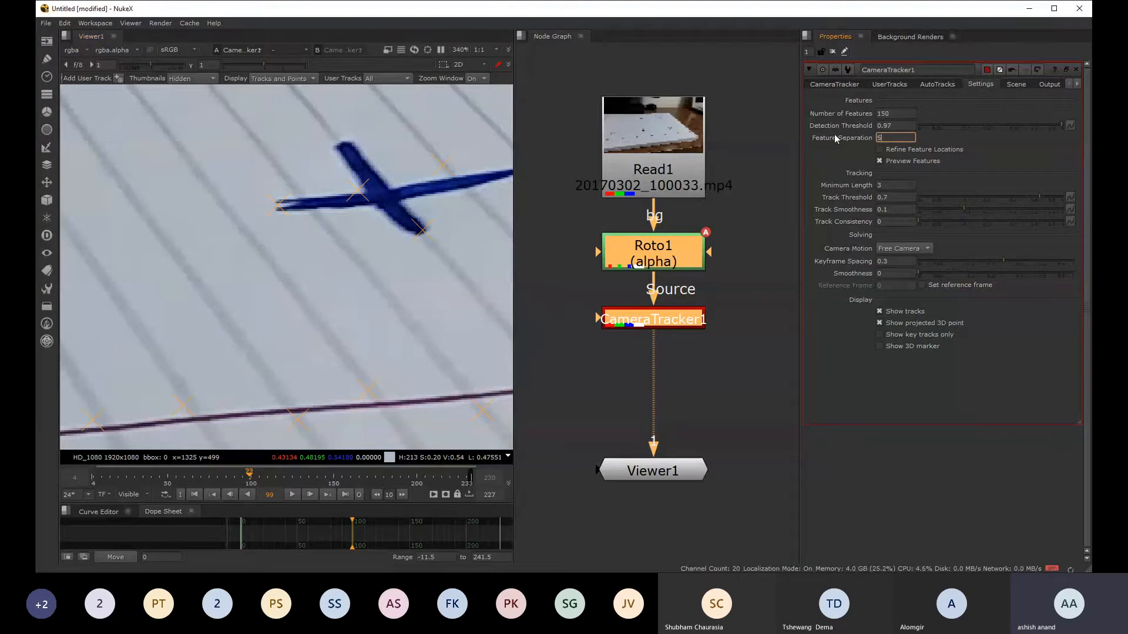
pyautogui.press('Return')
pyautogui.scroll(2, 378, 188)
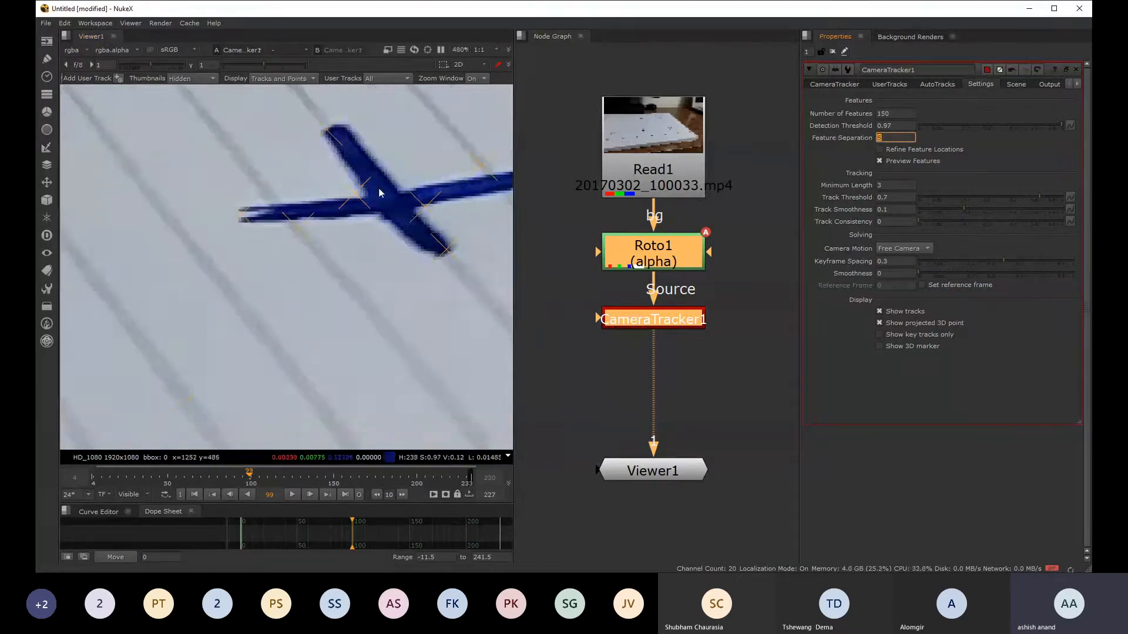
pyautogui.scroll(-5, 378, 188)
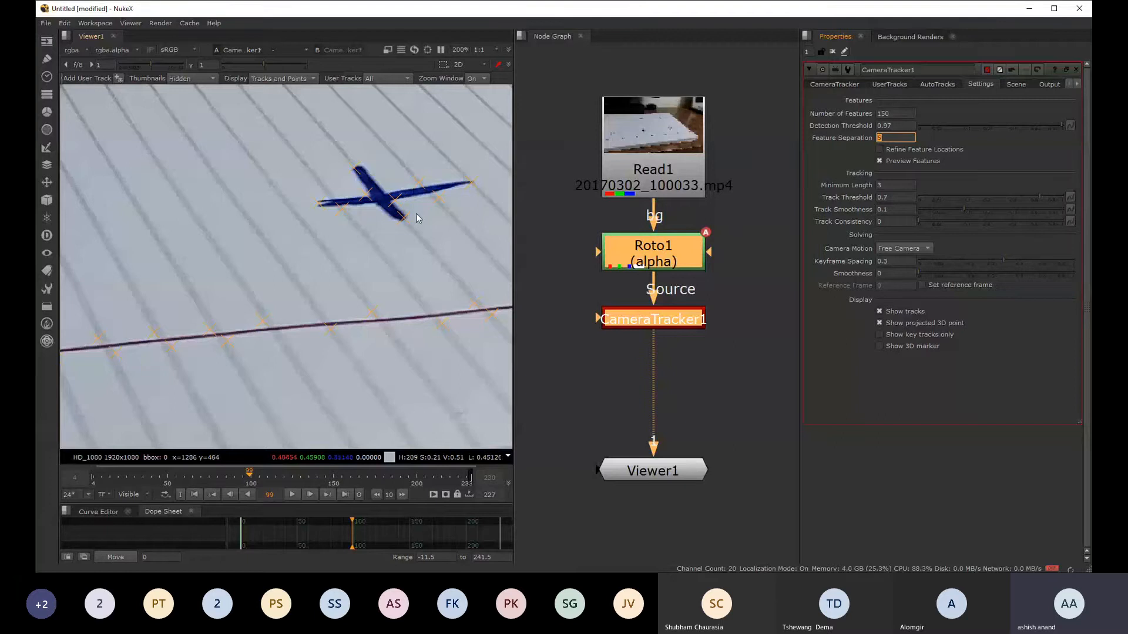
pyautogui.scroll(2, 382, 194)
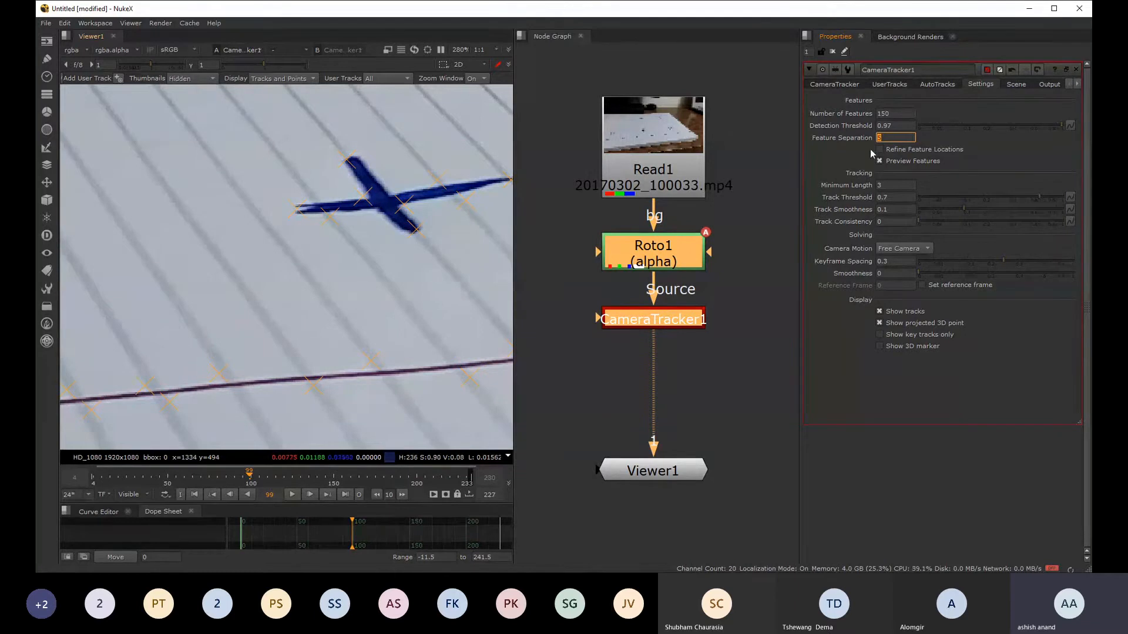
# - Try a Feature Separation of 2 and compare the feature points around the cross mark and notebook edge
pyautogui.write('2')
pyautogui.press('Return')
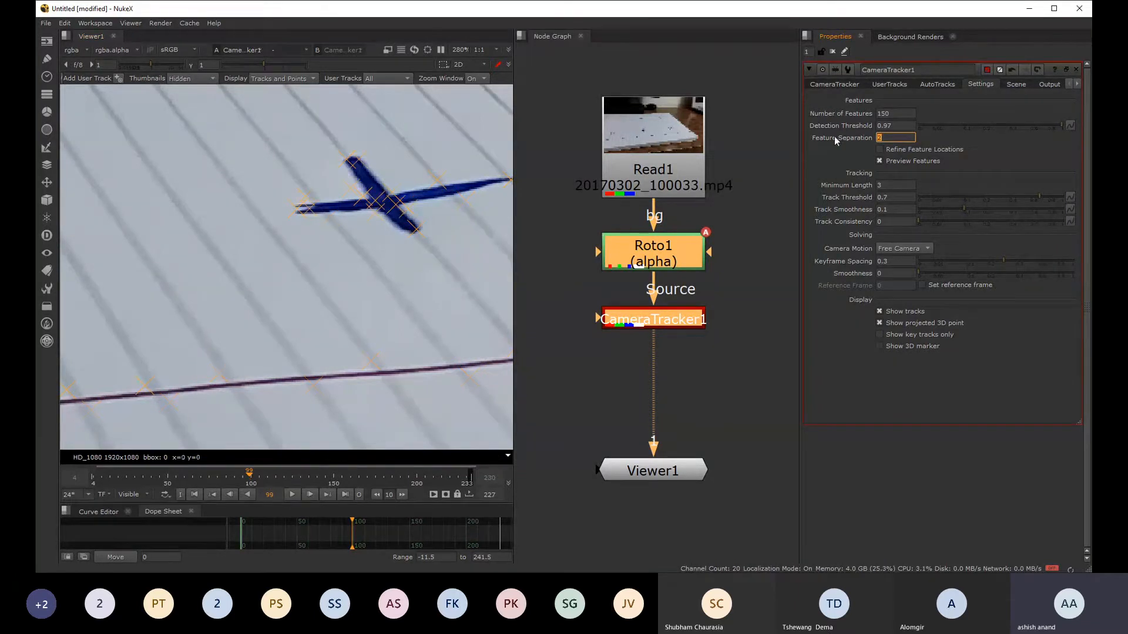
pyautogui.scroll(-5, 377, 199)
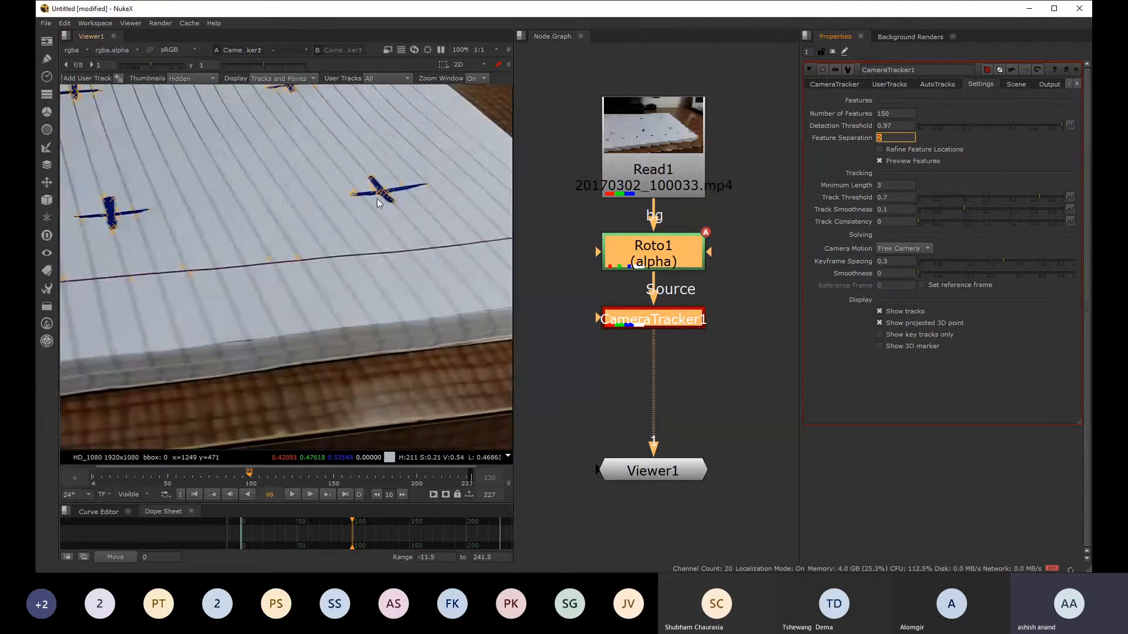
pyautogui.scroll(4, 374, 202)
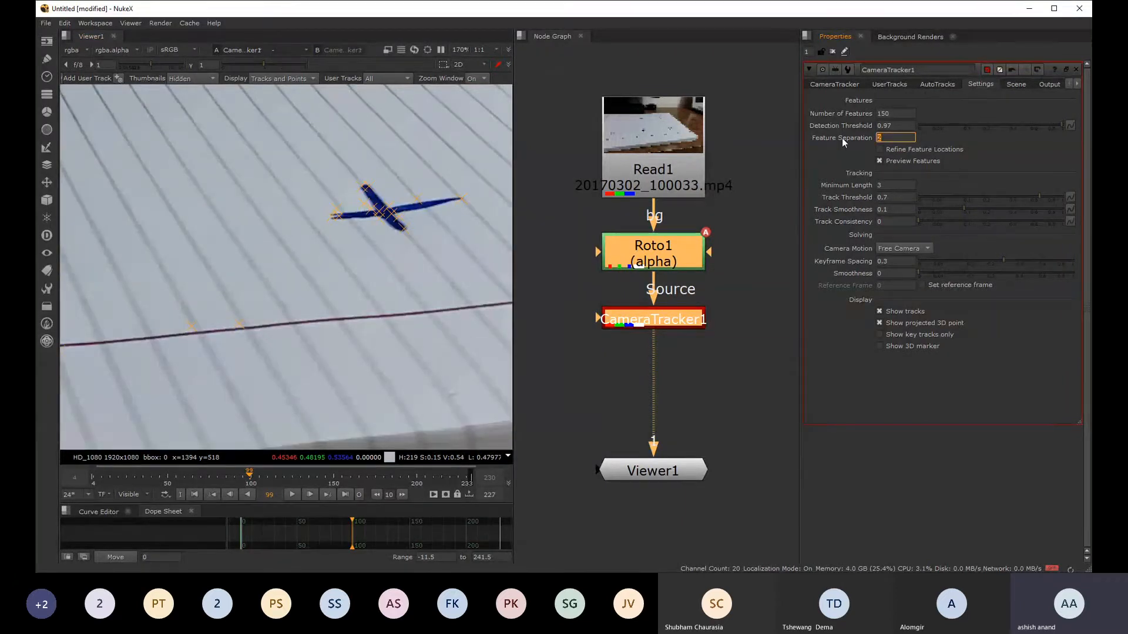
# - Set the Feature Separation to 4 and inspect the feature points across the notebook and around a cross mark
pyautogui.write('5')
pyautogui.press('Return')
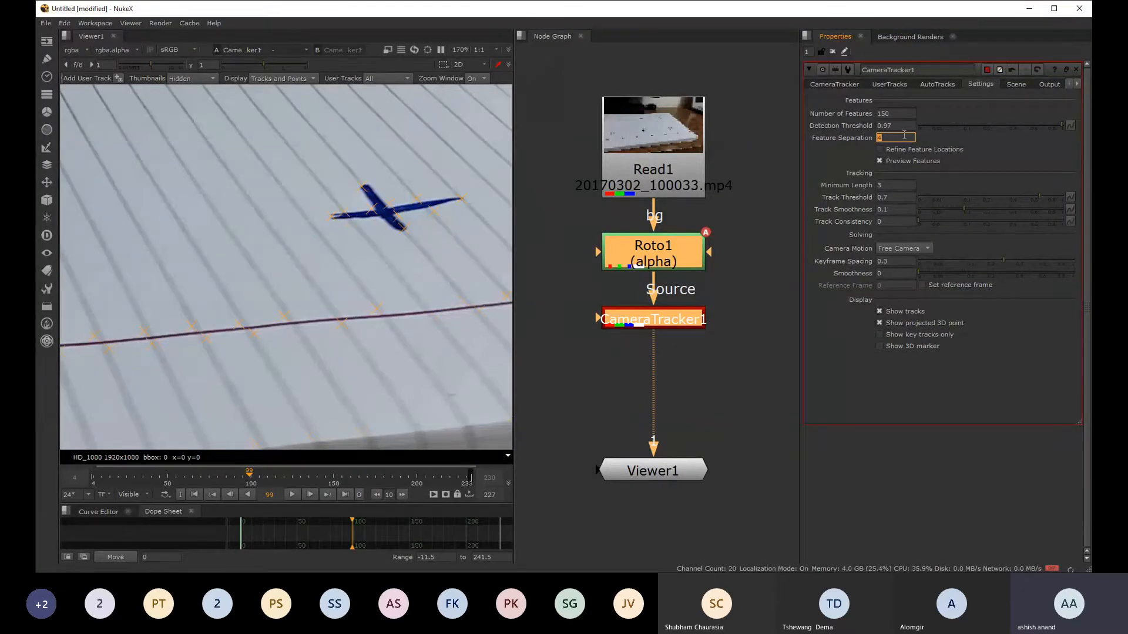
pyautogui.scroll(-6, 425, 186)
pyautogui.moveTo(314, 223)
pyautogui.mouseDown(button='middle')
pyautogui.moveTo(288, 222)
pyautogui.moveTo(382, 228)
pyautogui.moveTo(337, 228)
pyautogui.moveTo(412, 207)
pyautogui.moveTo(305, 248)
pyautogui.moveTo(320, 231)
pyautogui.mouseUp(button='middle')
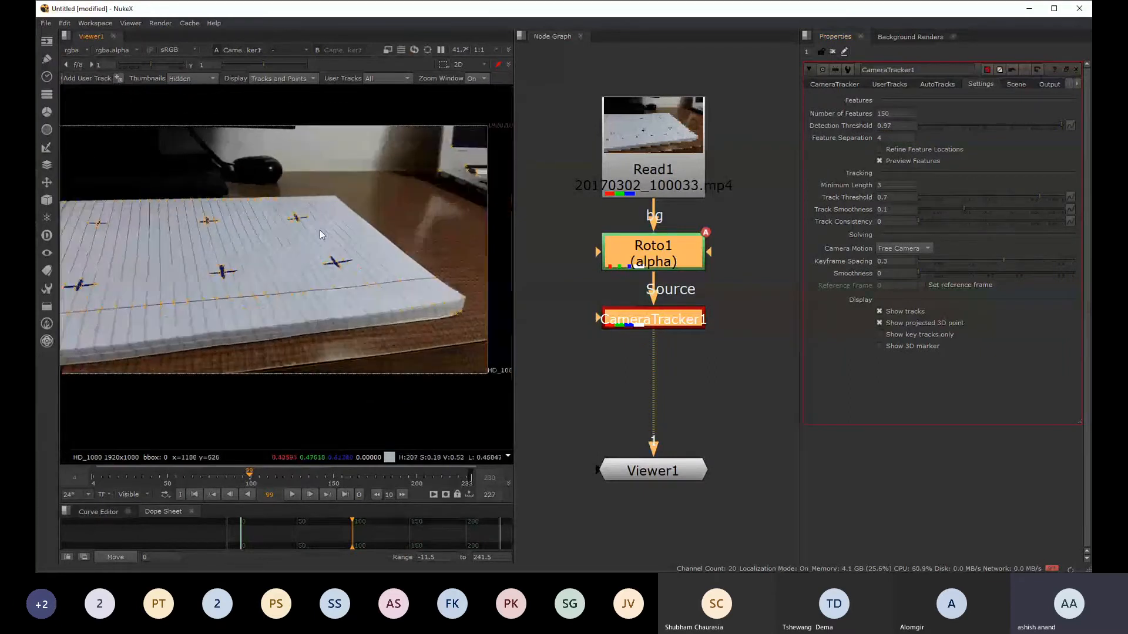
pyautogui.scroll(4, 309, 294)
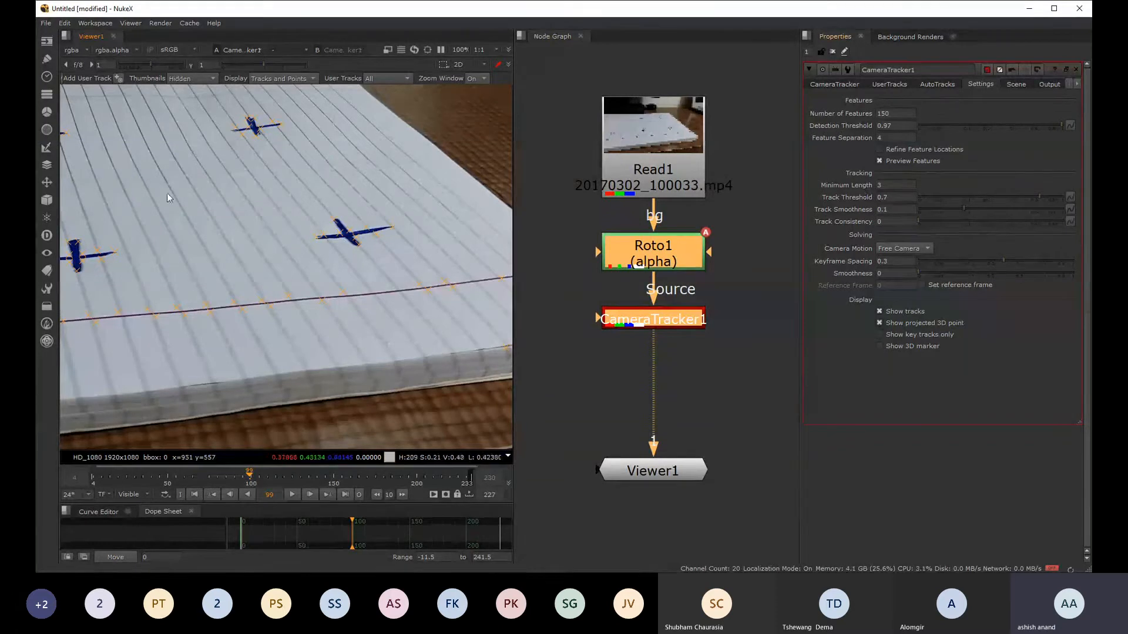
pyautogui.scroll(4, 365, 286)
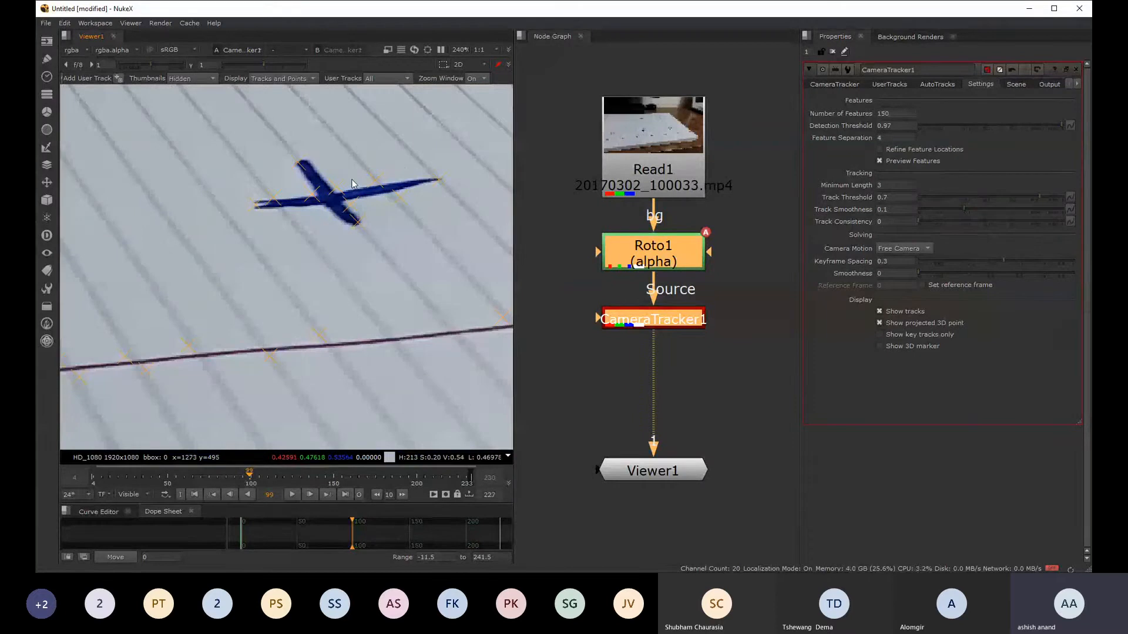
# - Switch the timeline range from Visible to Global and go to frame 1
pyautogui.click(93, 478)
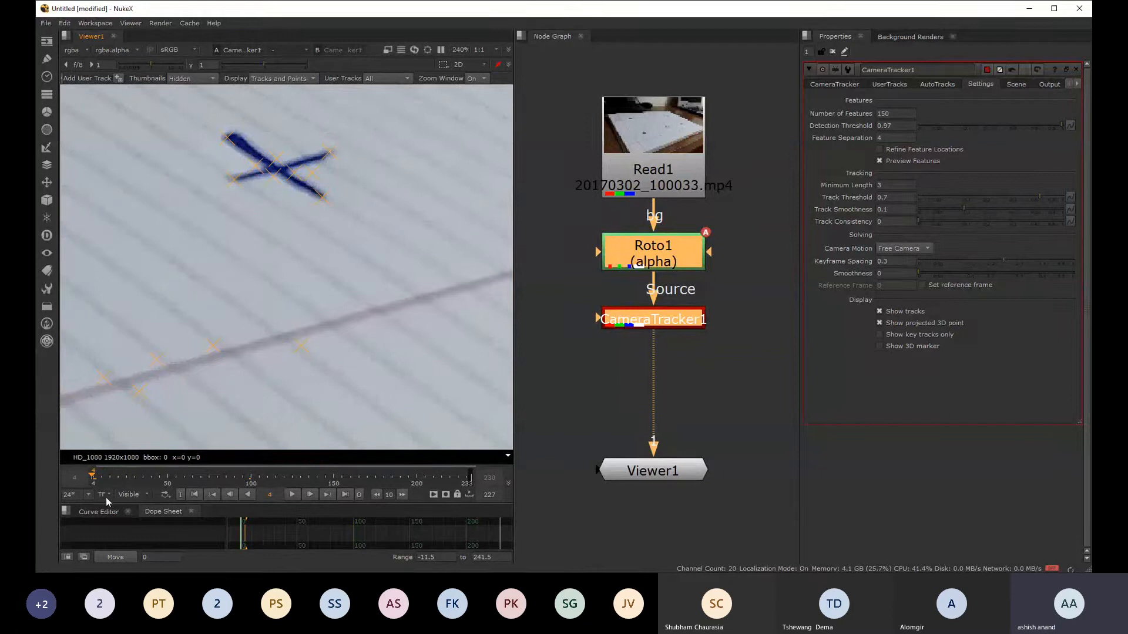
pyautogui.click(134, 500)
pyautogui.moveTo(100, 473); pyautogui.dragTo(92, 476)
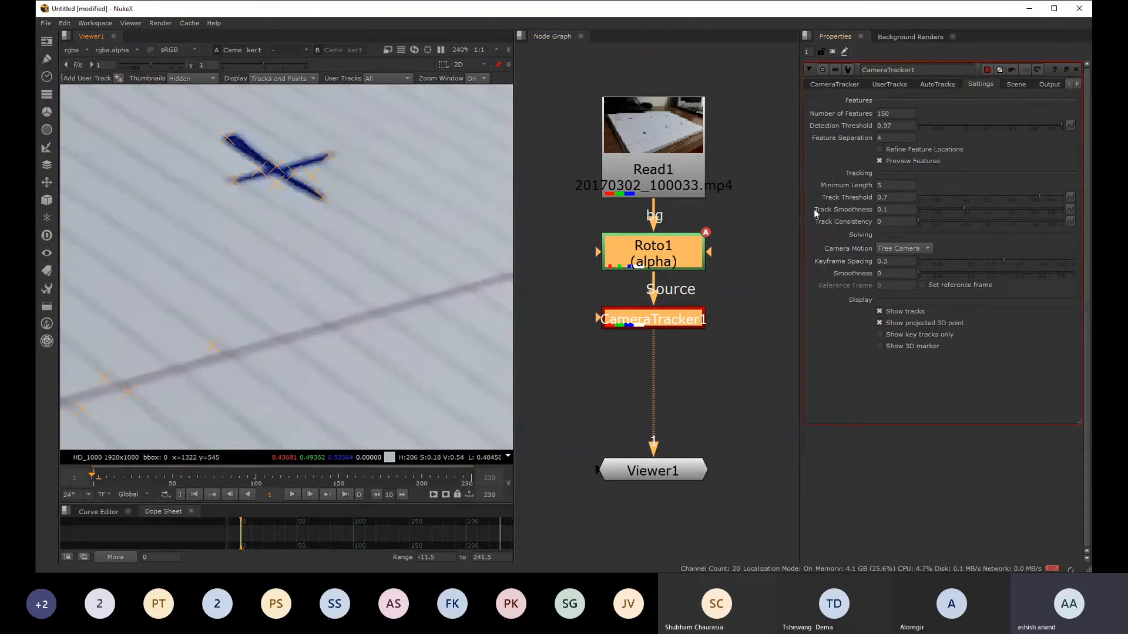
# - Look through the Camera Motion options and scrub the footage to frame 155, examining the feature points on the notebook
pyautogui.click(993, 248)
pyautogui.click(911, 248)
pyautogui.click(993, 254)
pyautogui.scroll(-8, 374, 221)
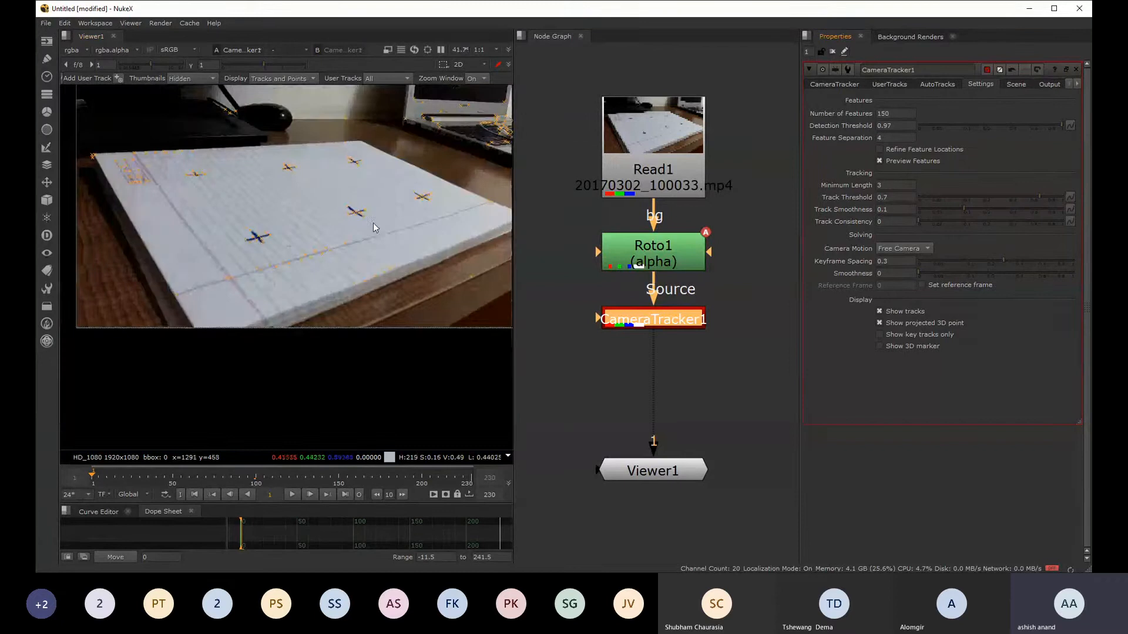
pyautogui.moveTo(105, 478); pyautogui.dragTo(347, 481)
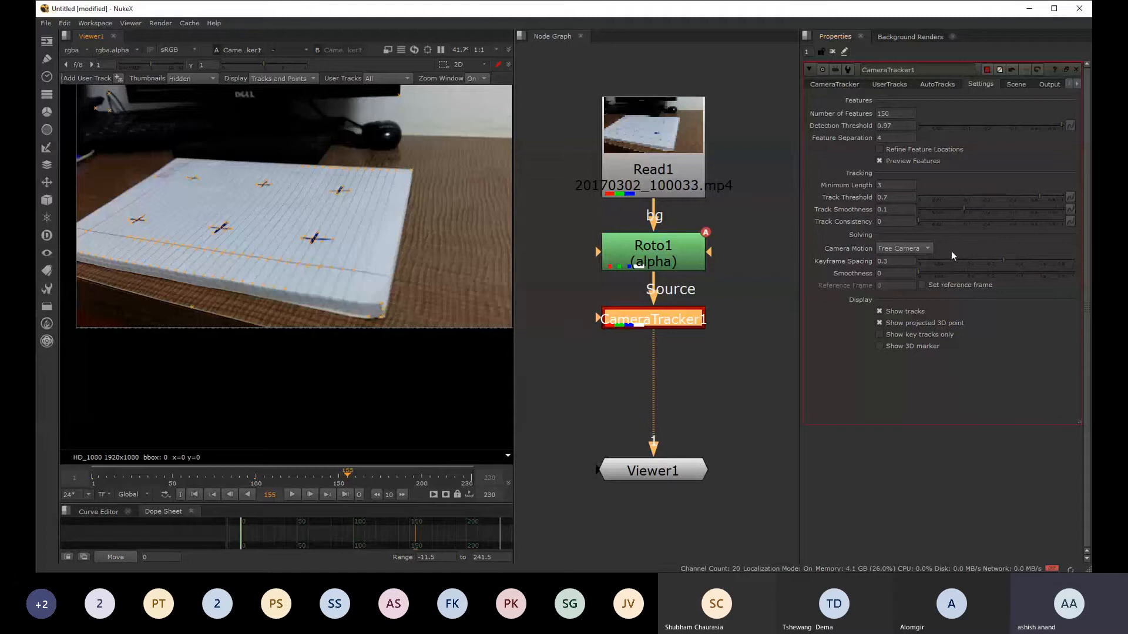
# - Set CameraTracker1's Lens Distortion to Unknown Lens and track the features through the sequence
pyautogui.click(834, 84)
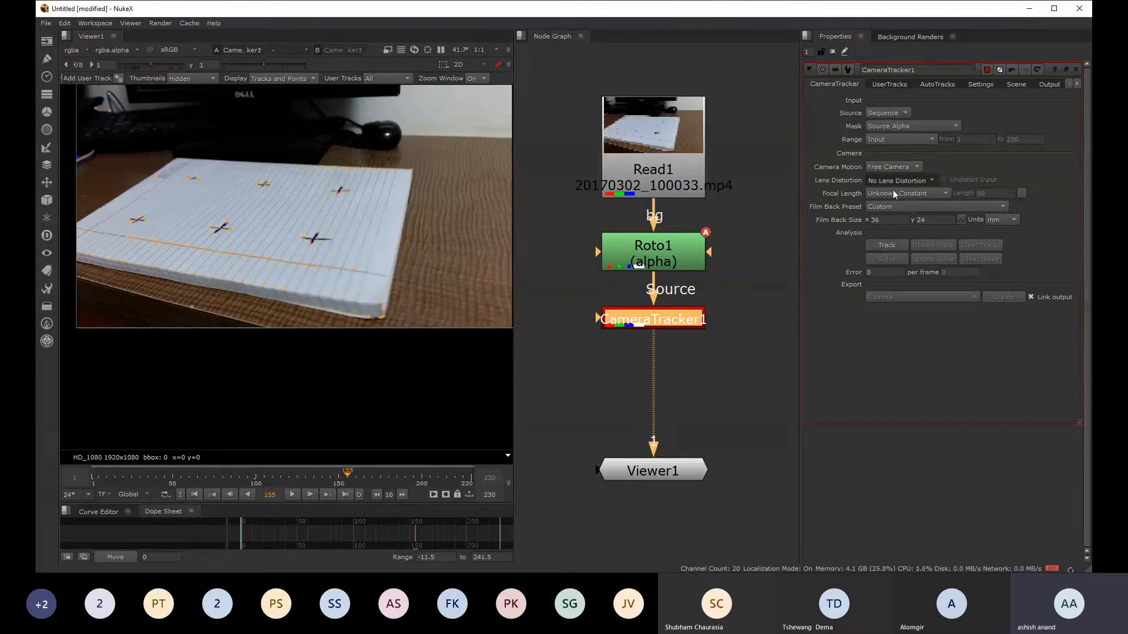
pyautogui.scroll(-6, 252, 250)
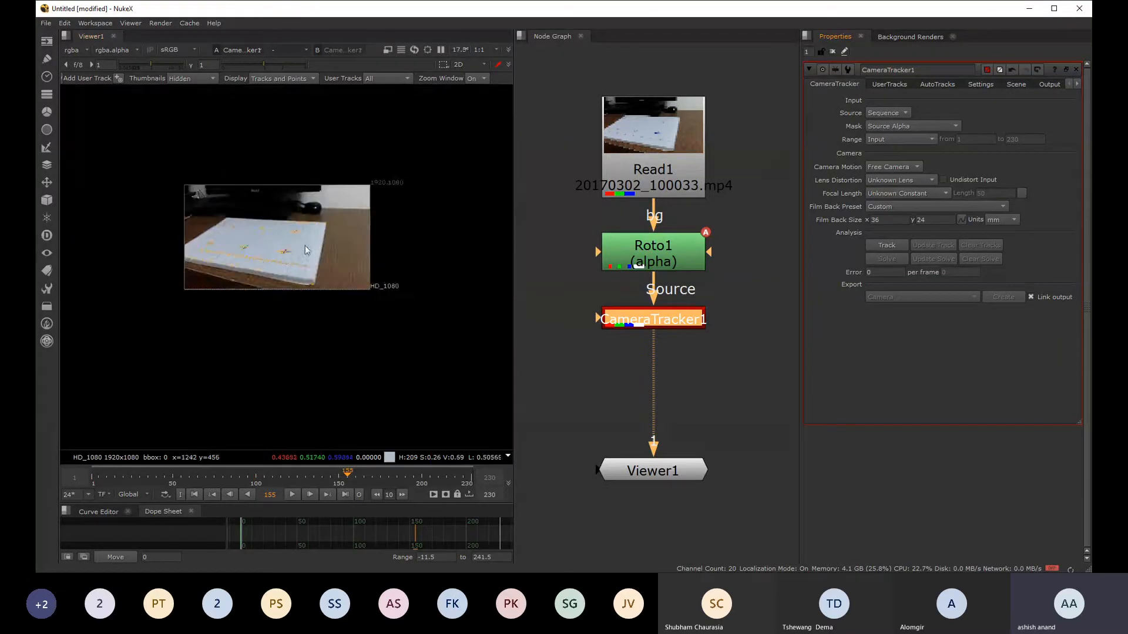
pyautogui.scroll(5, 305, 246)
pyautogui.moveTo(334, 241); pyautogui.dragTo(400, 303, button='middle')
pyautogui.moveTo(380, 229); pyautogui.dragTo(380, 198, button='middle')
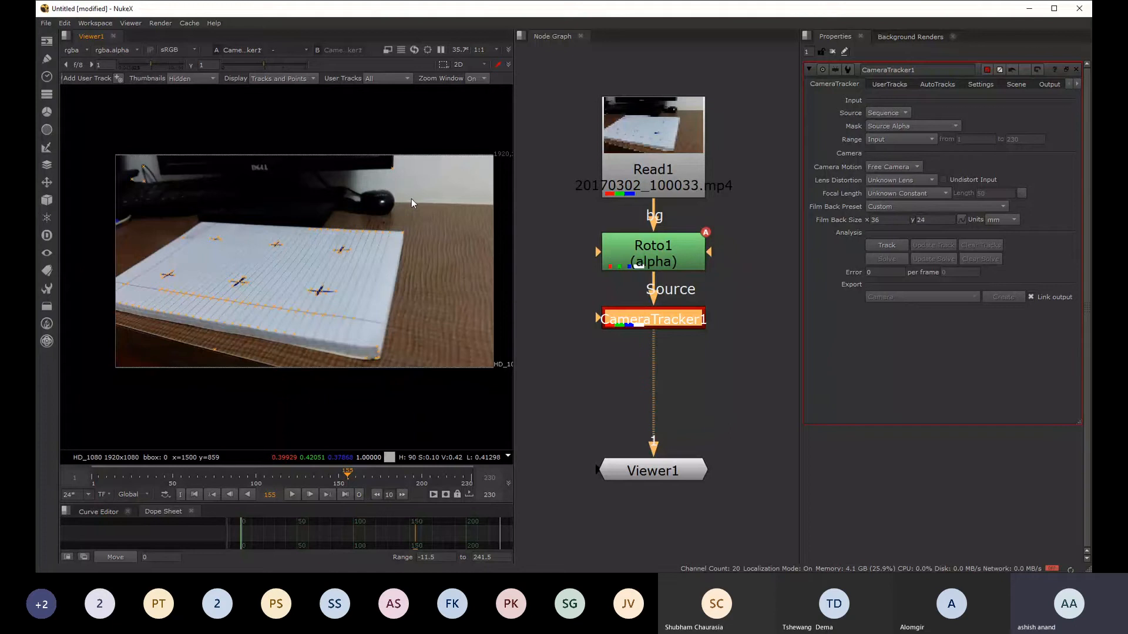
pyautogui.click(831, 164)
pyautogui.click(884, 182)
pyautogui.click(900, 180)
pyautogui.click(899, 181)
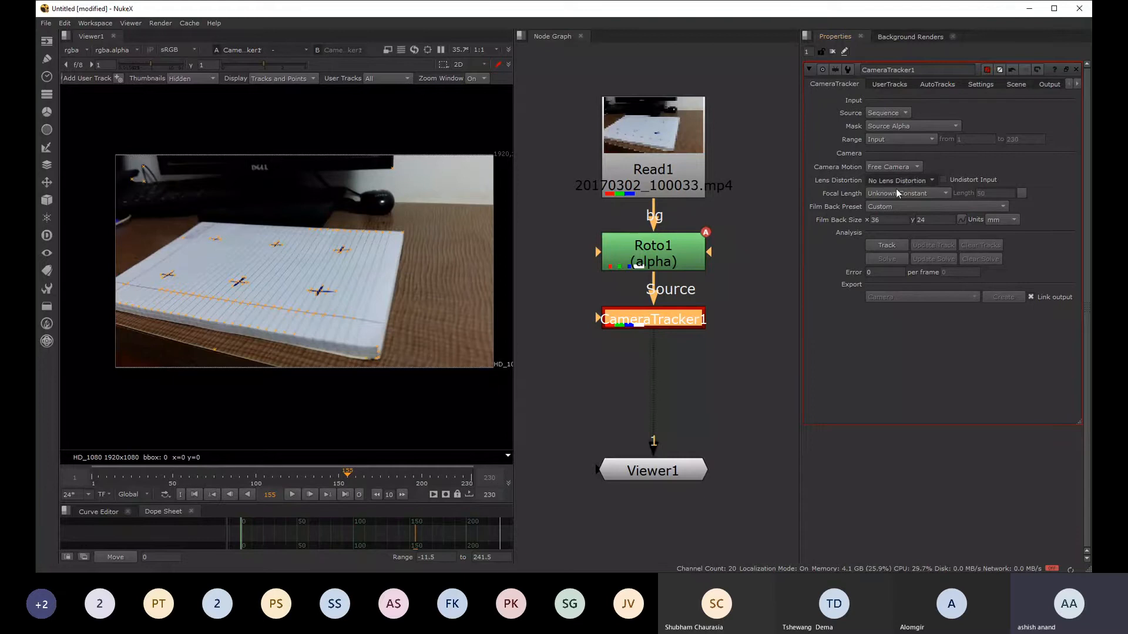
pyautogui.click(896, 192)
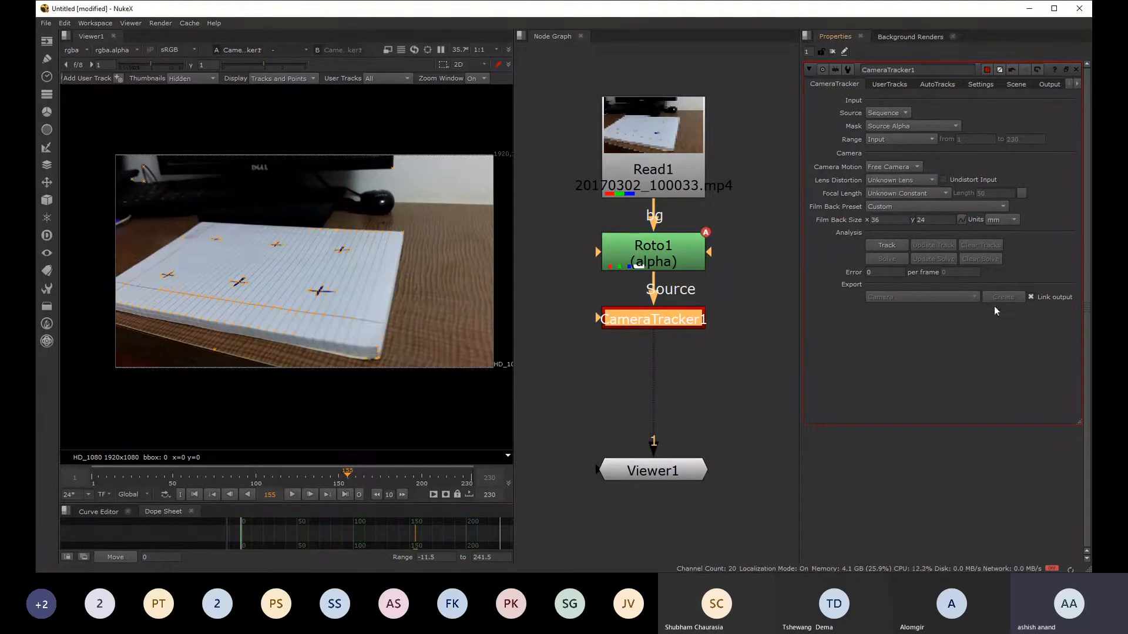
pyautogui.click(890, 245)
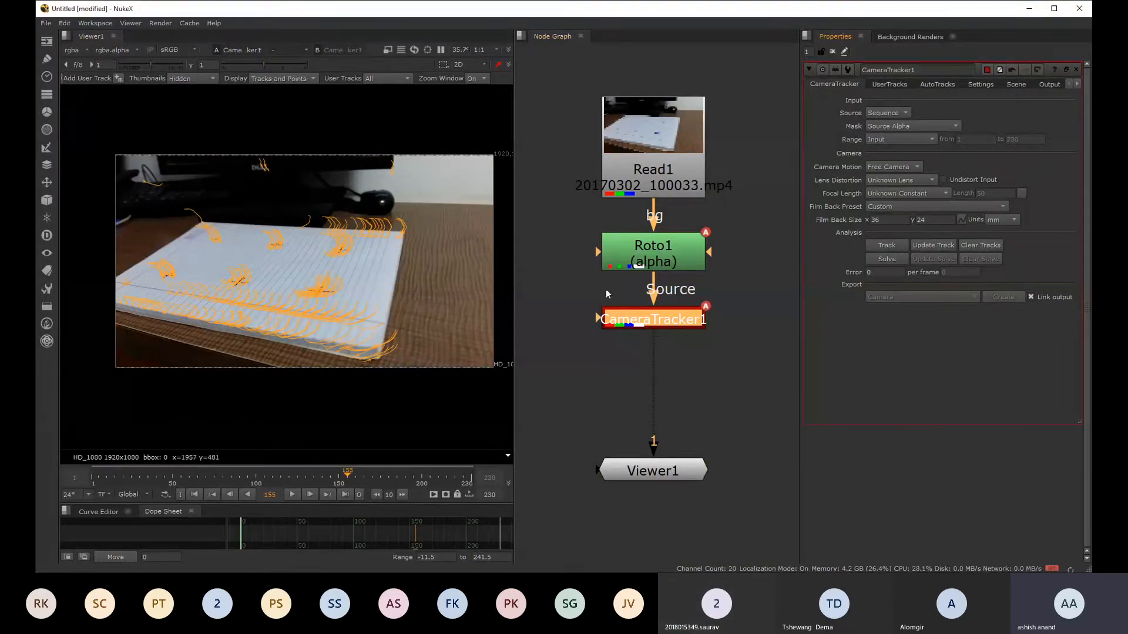
# - Toggle the postage stamp of Read1 off and on repeatedly, leaving it enabled
pyautogui.click(653, 131)
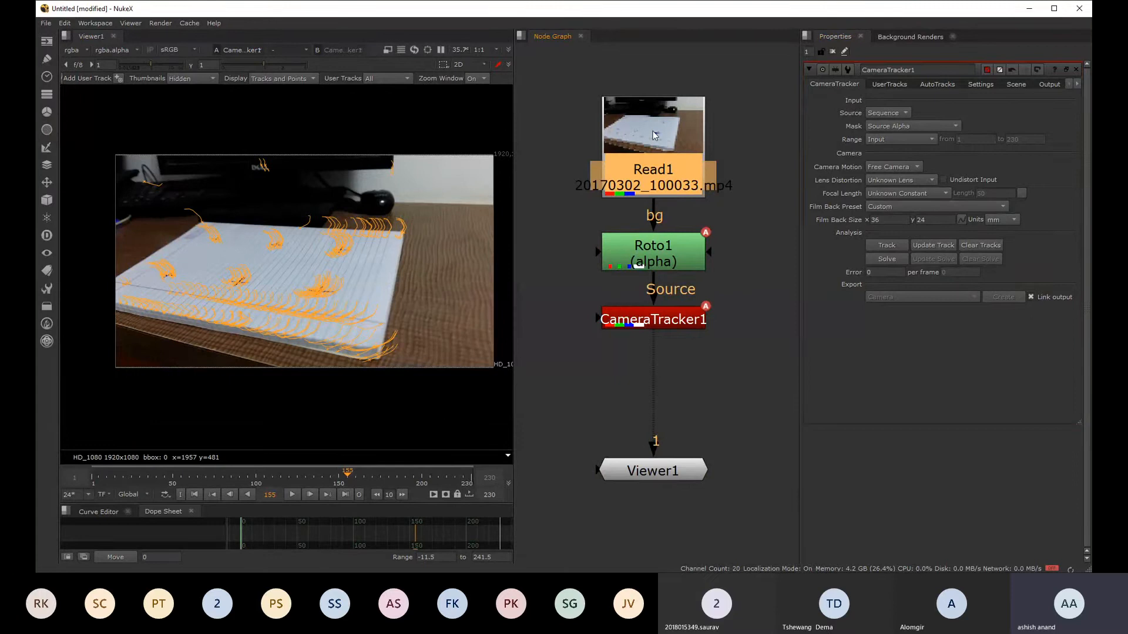
pyautogui.doubleClick(653, 132)
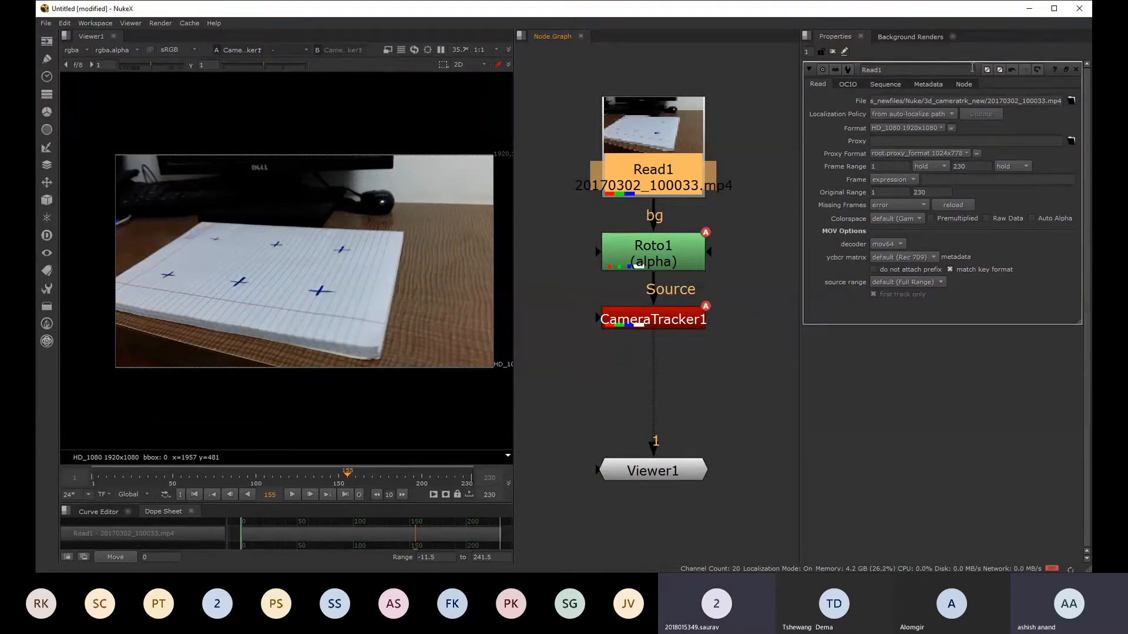
pyautogui.click(964, 84)
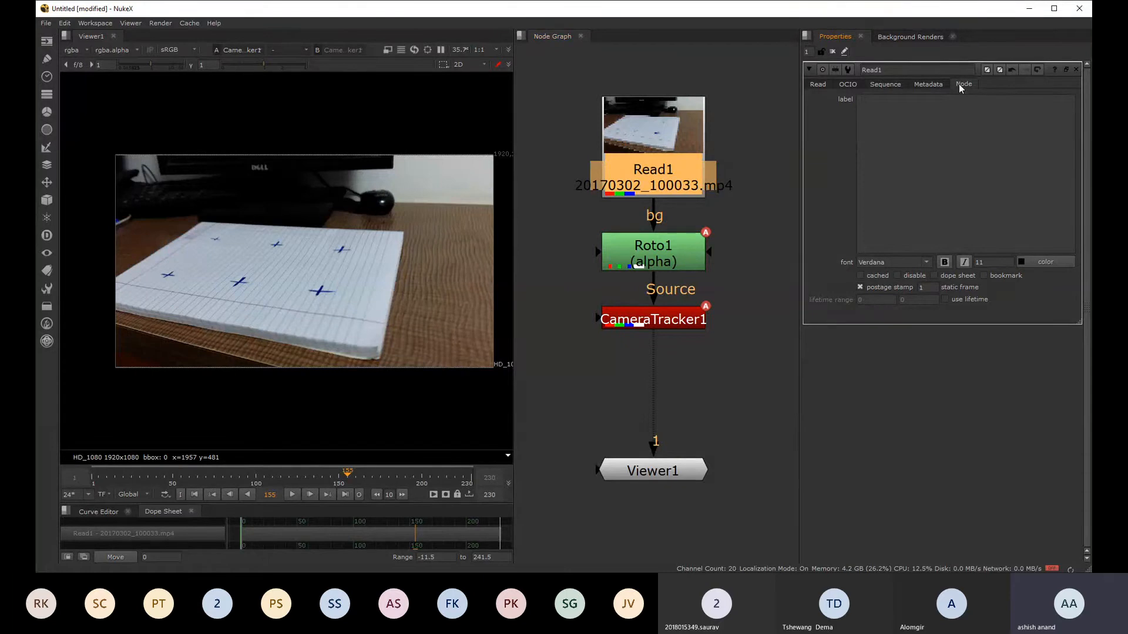
pyautogui.click(860, 288)
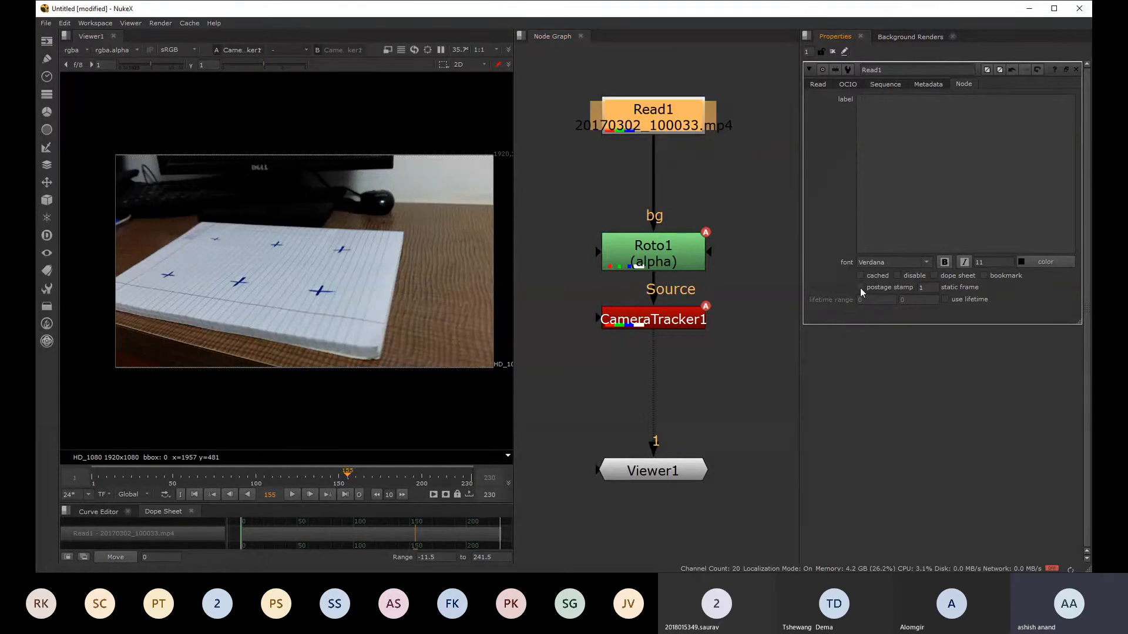
pyautogui.click(860, 288)
pyautogui.click(860, 288)
pyautogui.click(860, 288)
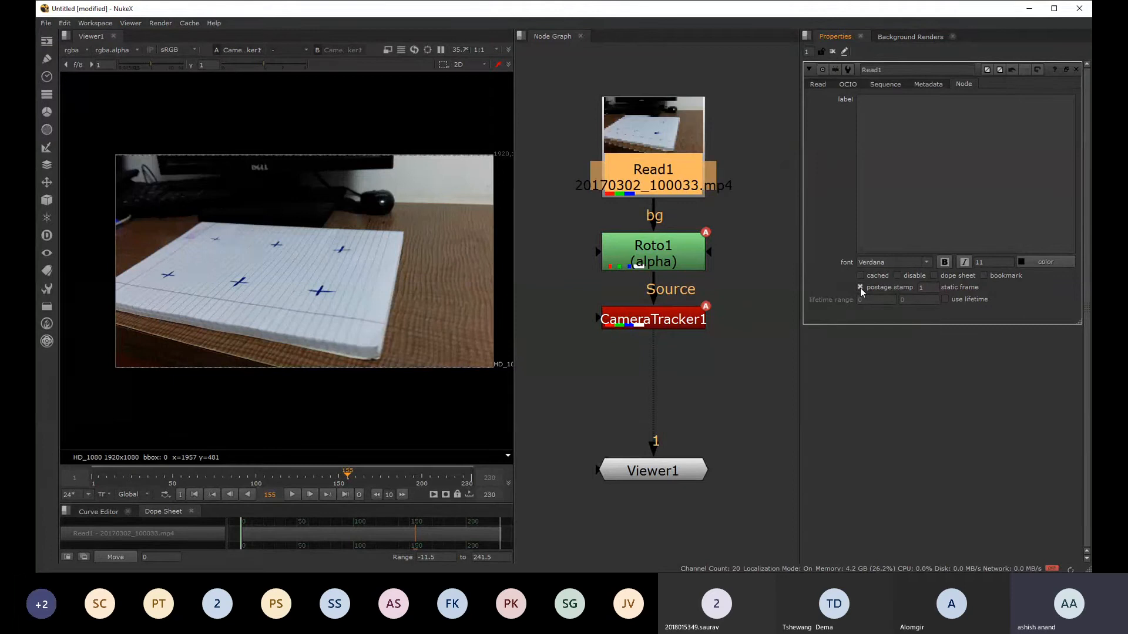
pyautogui.click(861, 288)
pyautogui.click(860, 288)
pyautogui.click(860, 288)
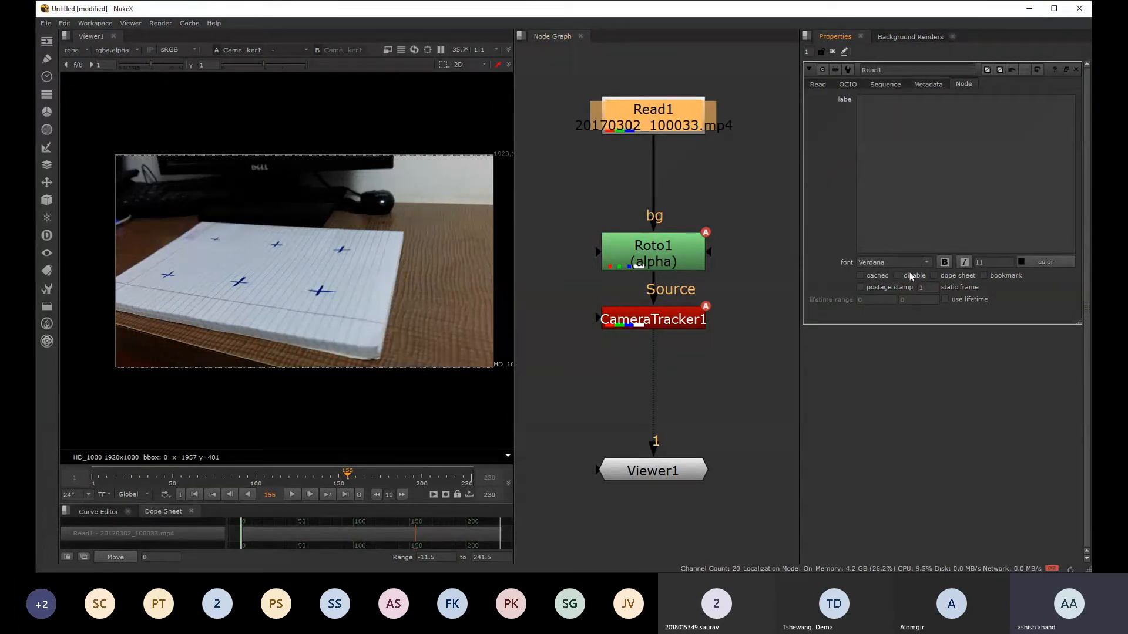
pyautogui.click(860, 288)
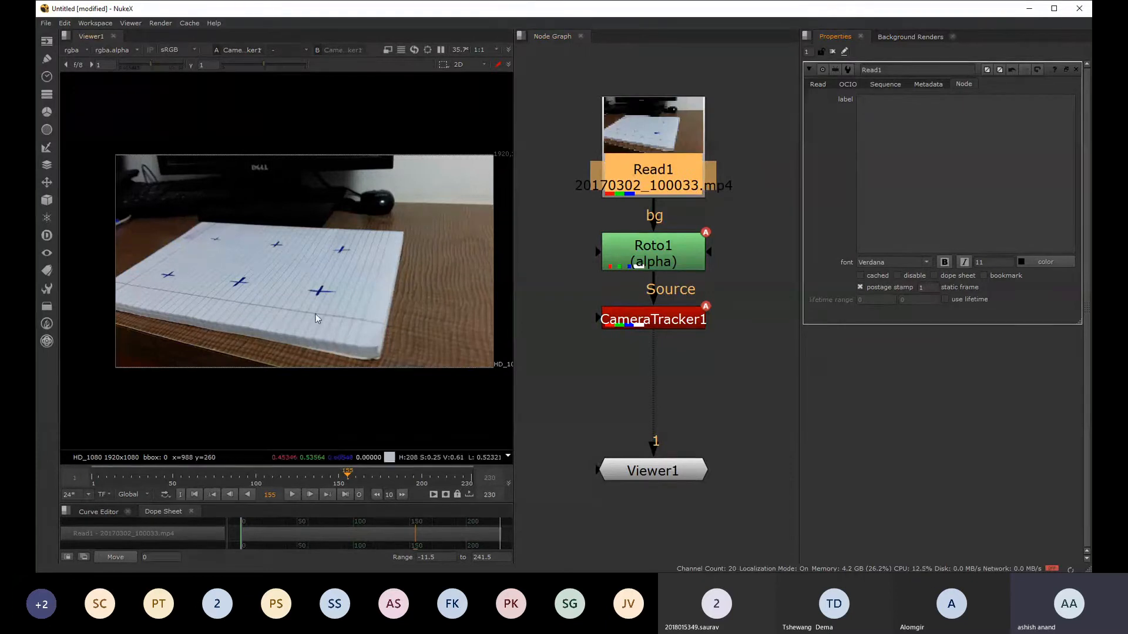
# - Reopen CameraTracker1's properties, solve the camera from the tracked features and check the solve error
pyautogui.doubleClick(654, 323)
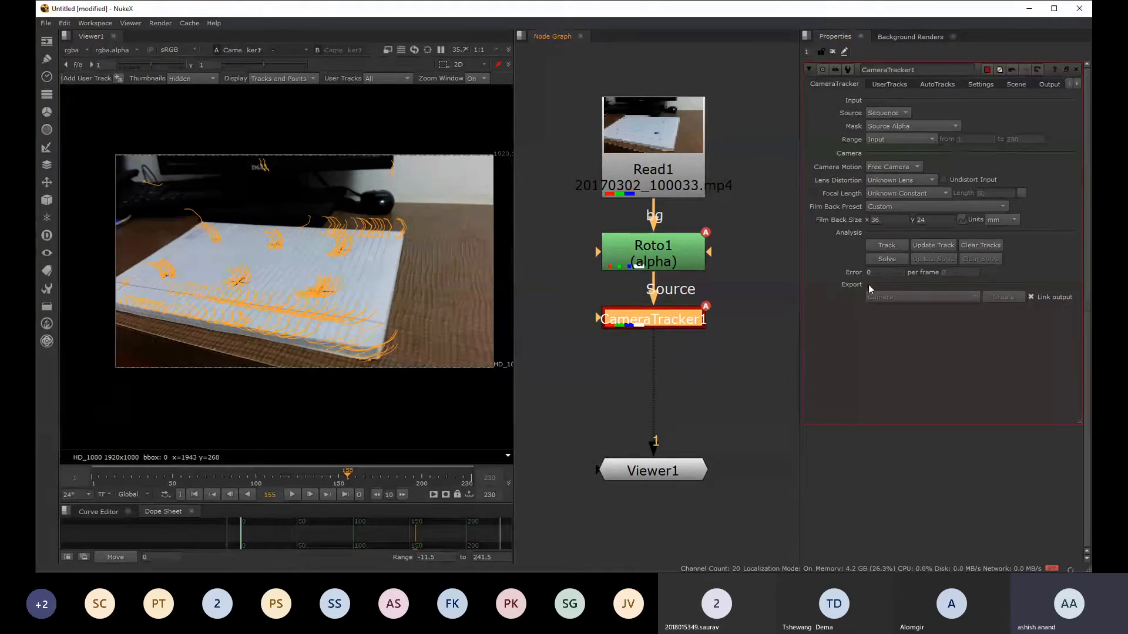
pyautogui.click(888, 260)
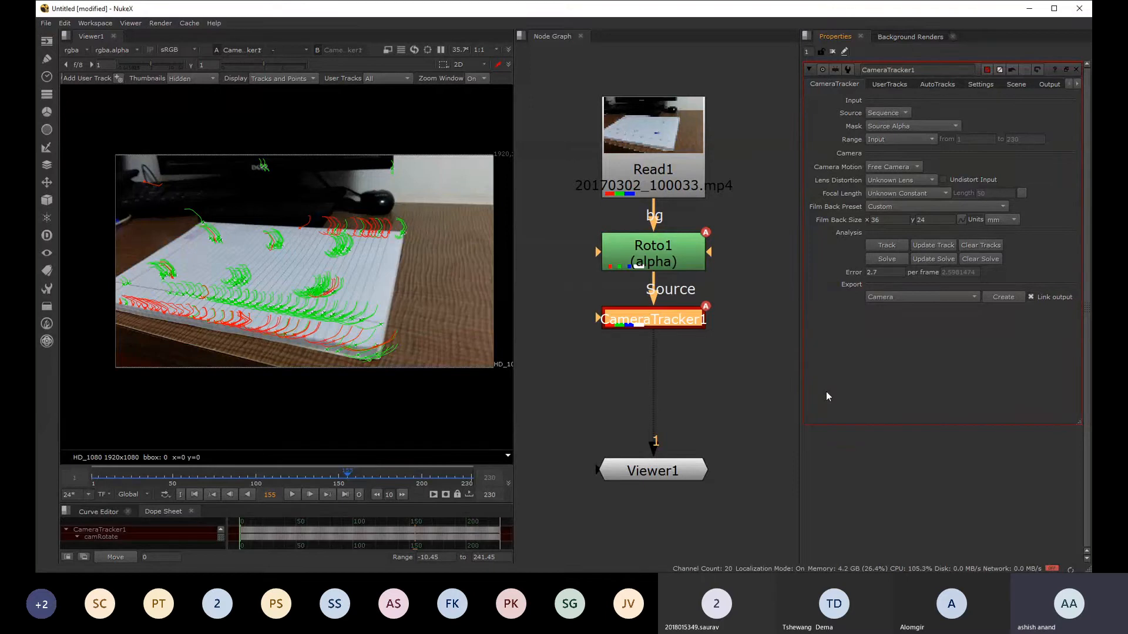
pyautogui.click(870, 273)
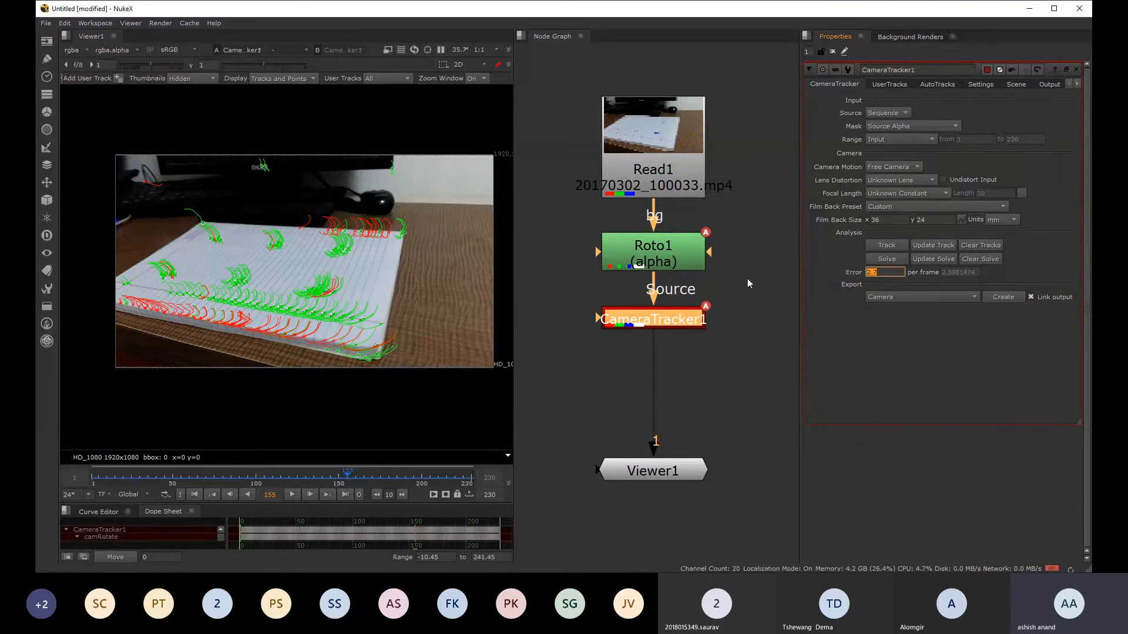
# - Try a Max Track Error of 3.8 for the automatic tracks, and undo it together with the camera solve
pyautogui.click(981, 85)
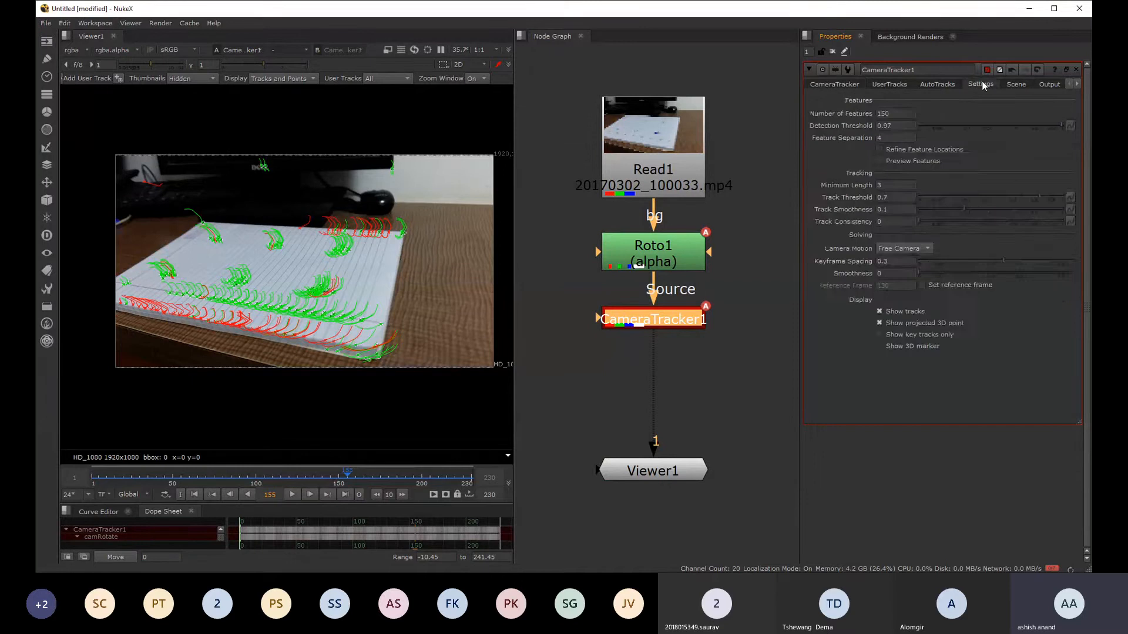
pyautogui.click(889, 85)
pyautogui.click(938, 84)
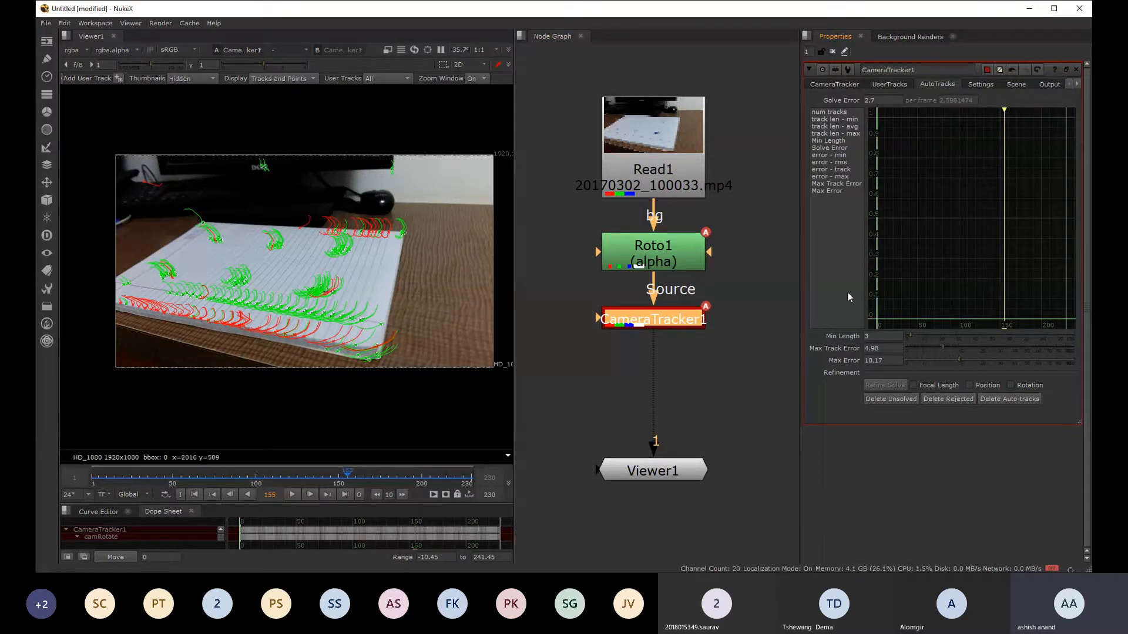
pyautogui.moveTo(947, 351); pyautogui.dragTo(939, 348)
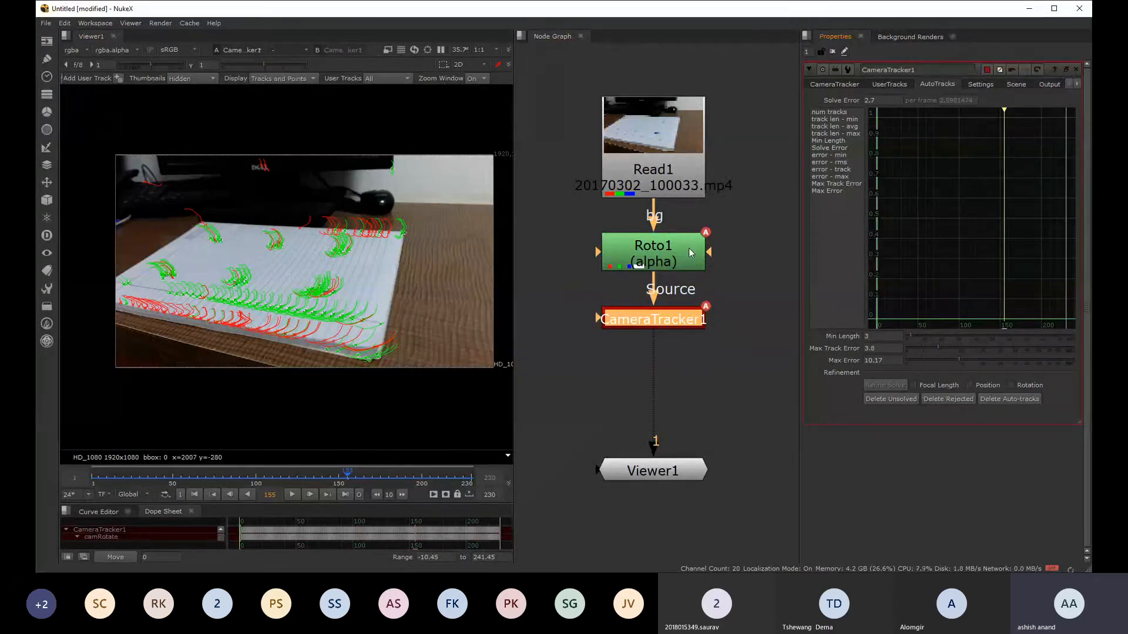
pyautogui.hotkey('ctrl', 'z')
pyautogui.hotkey('ctrl', 'z')
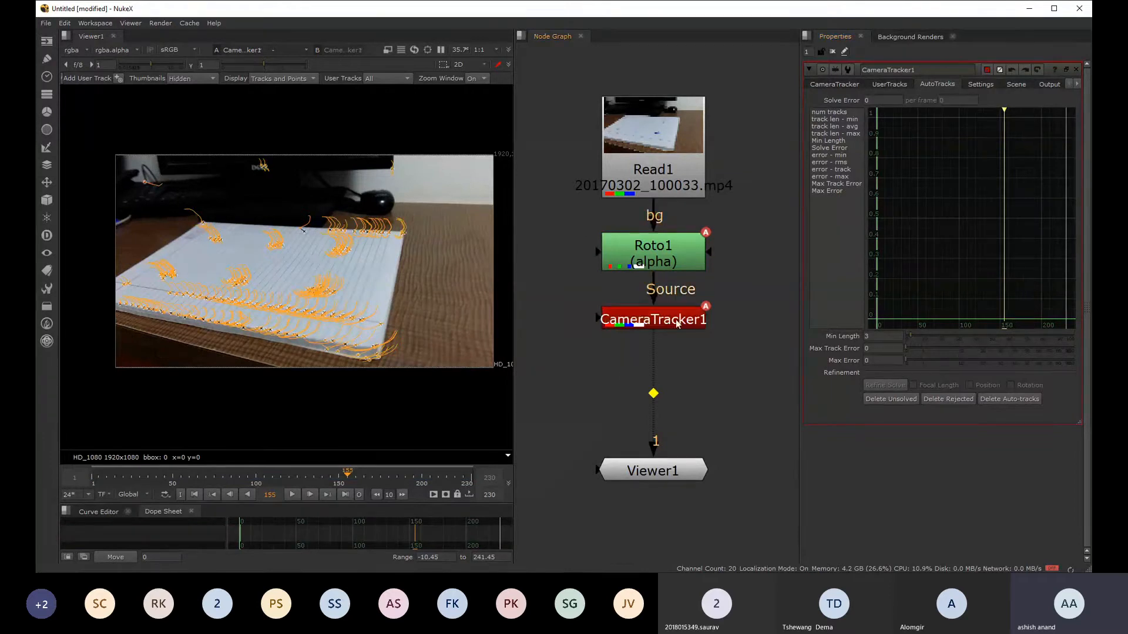
# - Solve the camera again in CameraTracker1 and scrub to about frame 165 to review the solved tracks
pyautogui.click(834, 84)
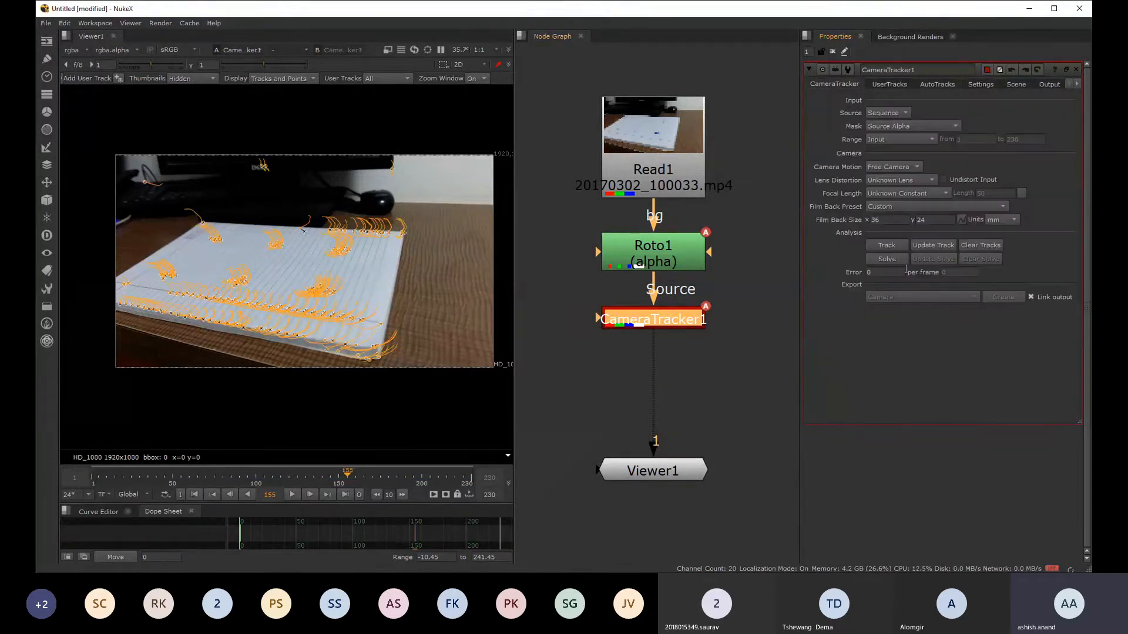
pyautogui.click(886, 261)
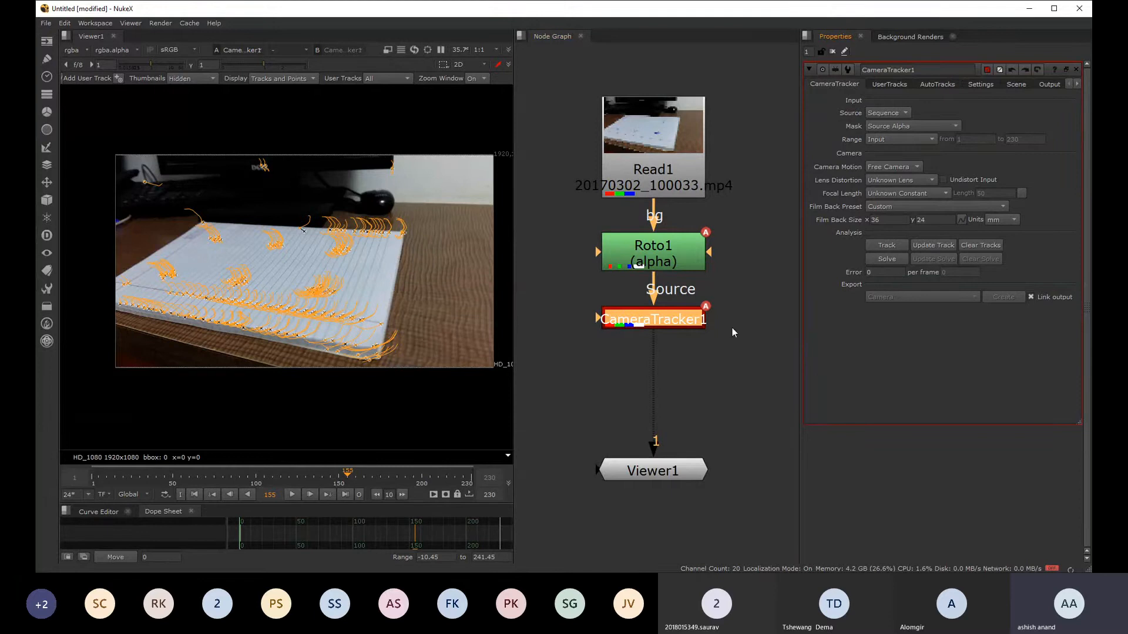
pyautogui.click(892, 247)
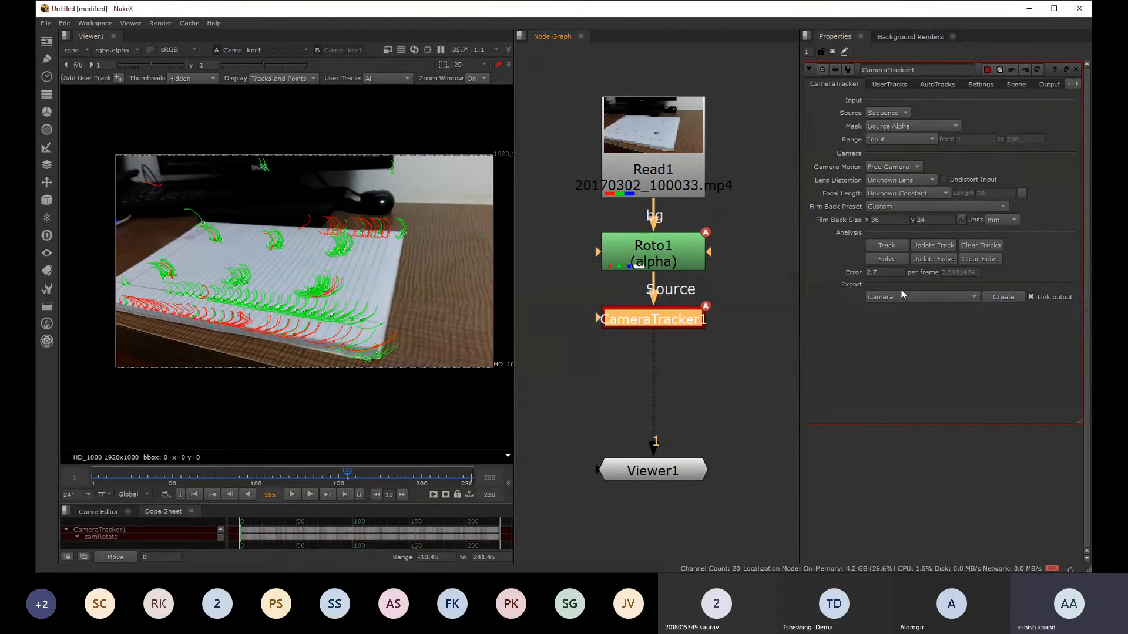
pyautogui.moveTo(118, 477); pyautogui.dragTo(364, 485)
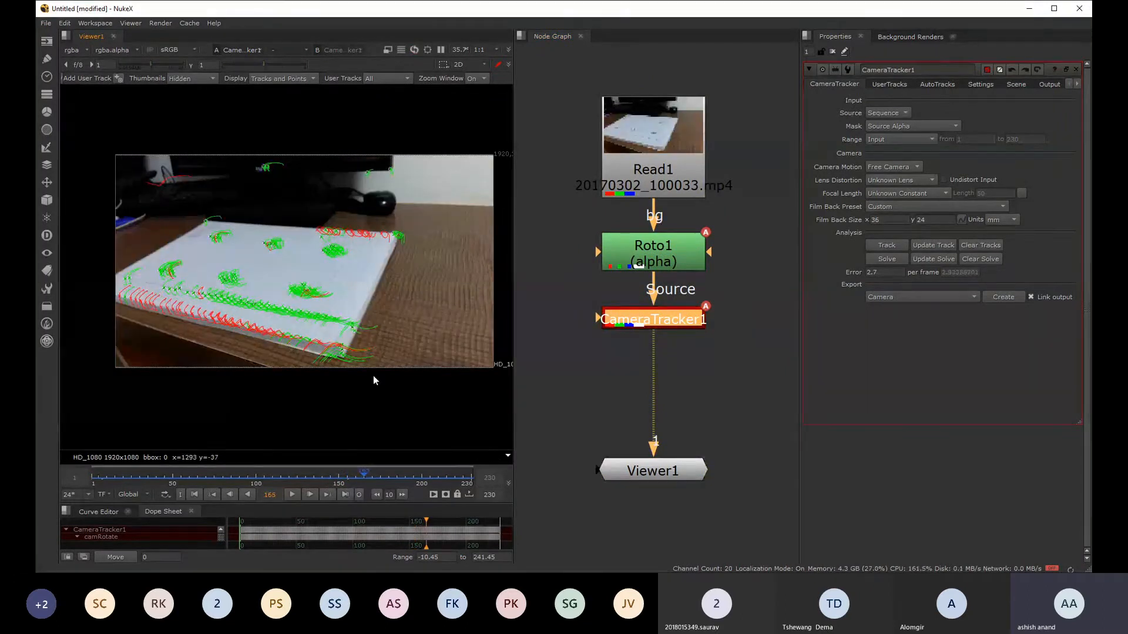
# - Try selecting the solved tracks around a cross mark on the paper at frame 165
pyautogui.scroll(1, 362, 305)
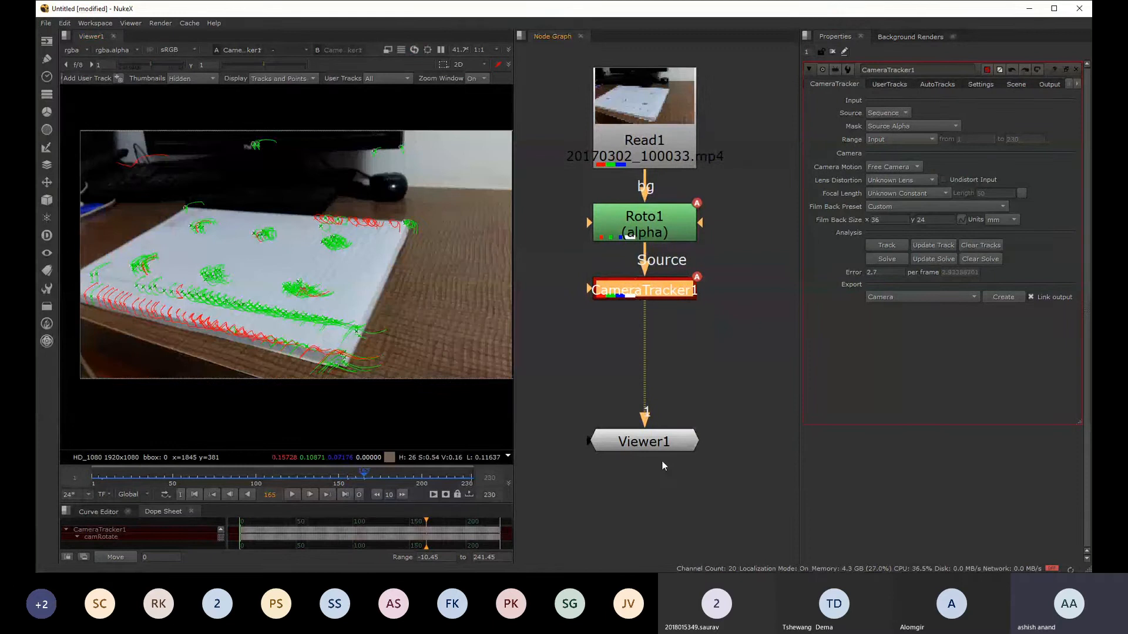
pyautogui.click(665, 485)
pyautogui.moveTo(250, 286); pyautogui.dragTo(319, 285, button='middle')
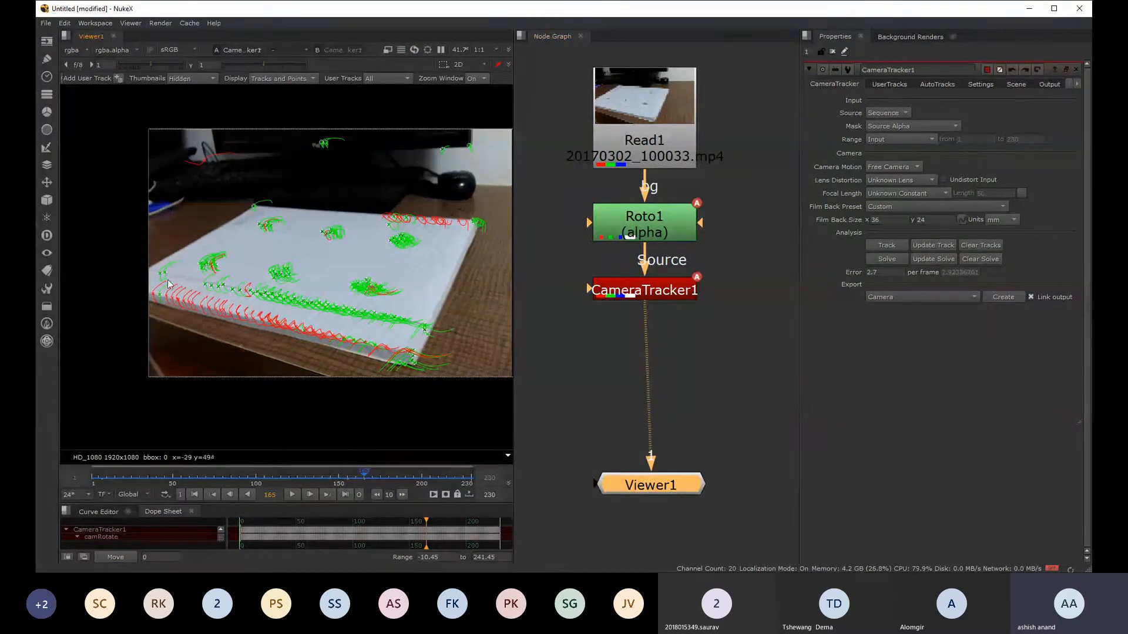
pyautogui.moveTo(389, 238); pyautogui.dragTo(319, 239, button='middle')
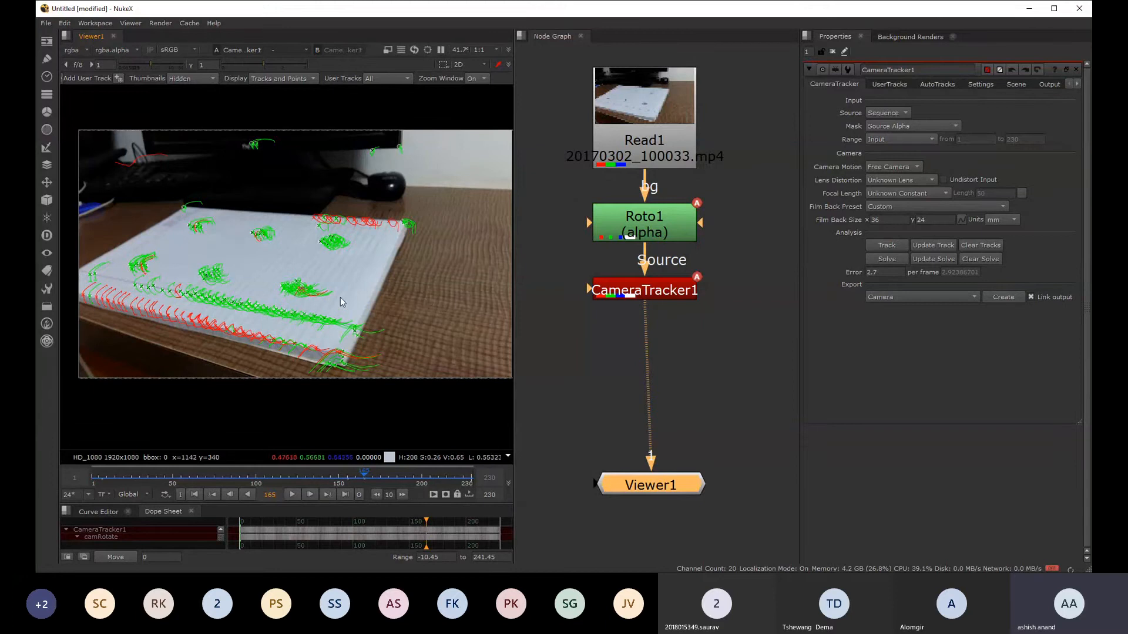
pyautogui.scroll(5, 273, 273)
pyautogui.moveTo(165, 241); pyautogui.dragTo(267, 316)
pyautogui.moveTo(301, 256); pyautogui.dragTo(405, 243, button='middle')
pyautogui.click(358, 203)
pyautogui.moveTo(253, 225); pyautogui.dragTo(325, 299)
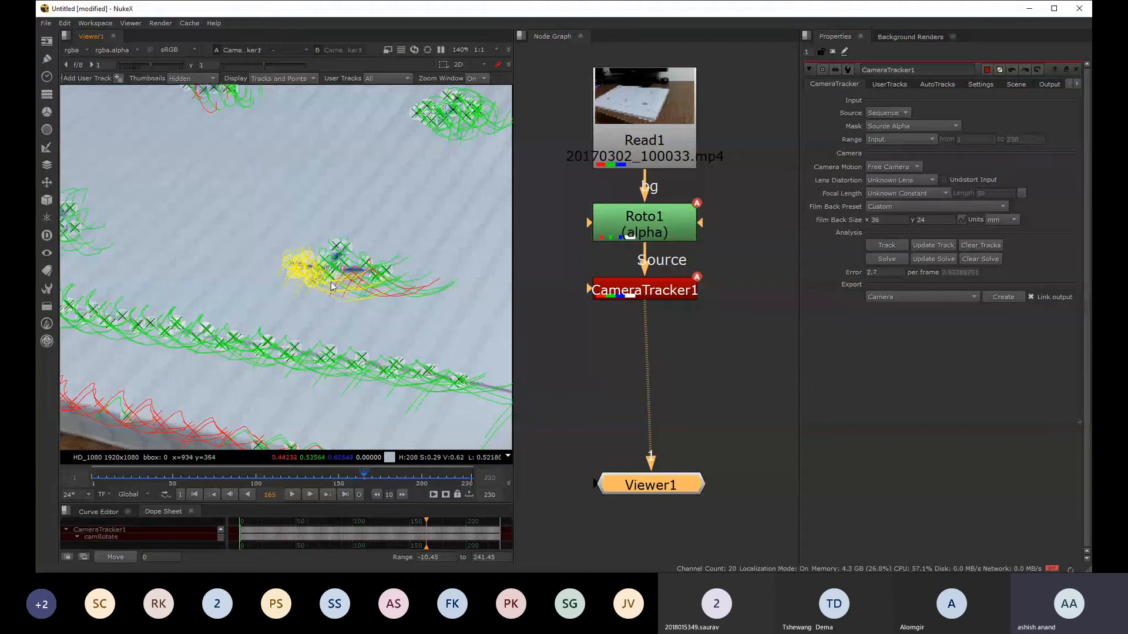
# - Go to about frame 6, try selecting tracks on several of the paper's cross marks, and clear the selection
pyautogui.click(103, 477)
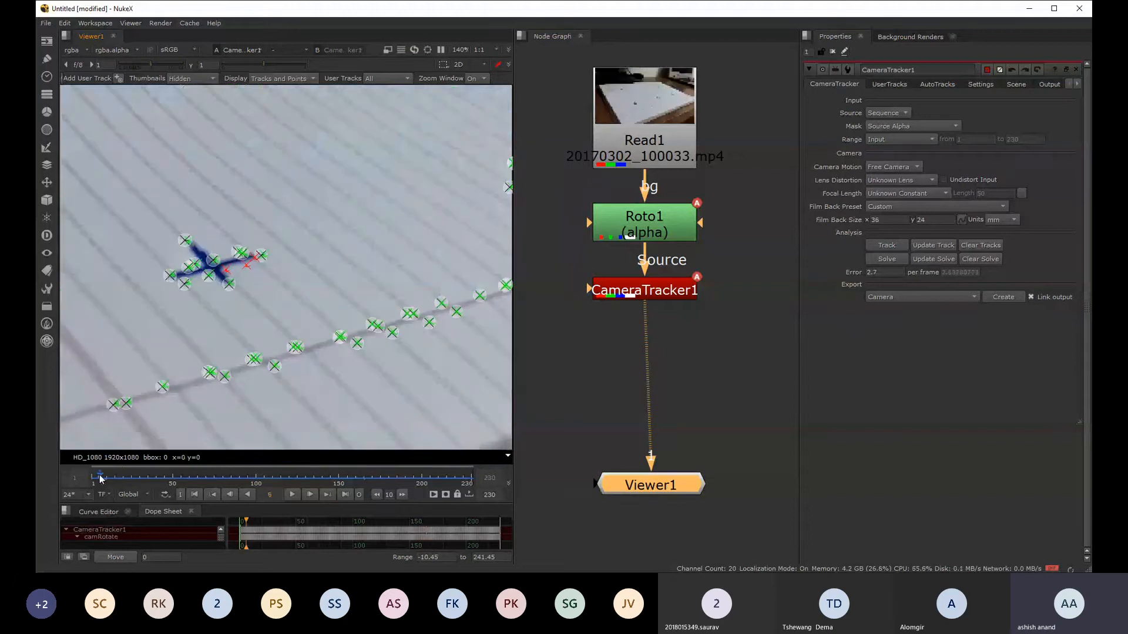
pyautogui.moveTo(143, 190); pyautogui.dragTo(220, 326)
pyautogui.scroll(-3, 262, 267)
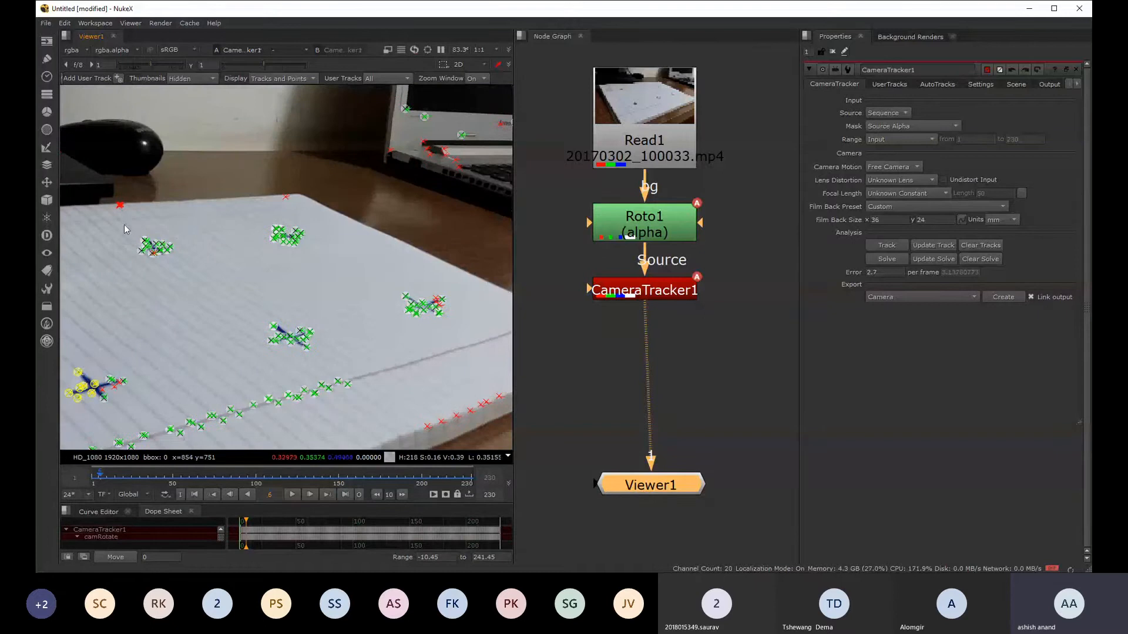
pyautogui.moveTo(124, 225); pyautogui.dragTo(195, 251)
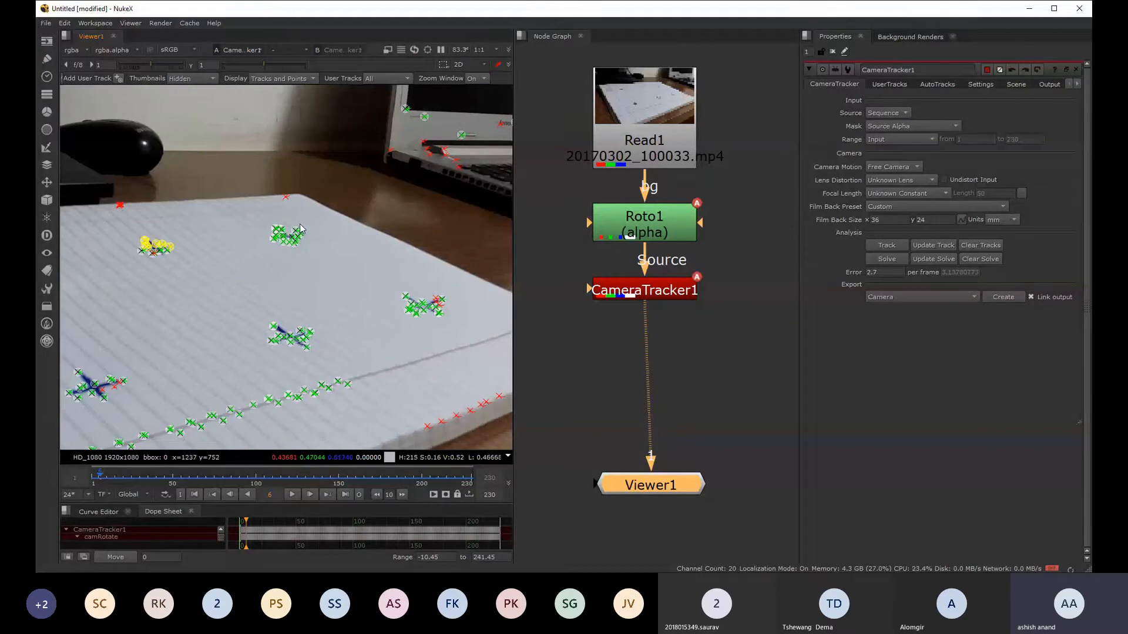
pyautogui.keyDown('shift'); pyautogui.moveTo(281, 254); pyautogui.dragTo(289, 260); pyautogui.keyUp('shift')
pyautogui.keyDown('shift'); pyautogui.moveTo(273, 326); pyautogui.dragTo(283, 351); pyautogui.keyUp('shift')
pyautogui.moveTo(276, 329)
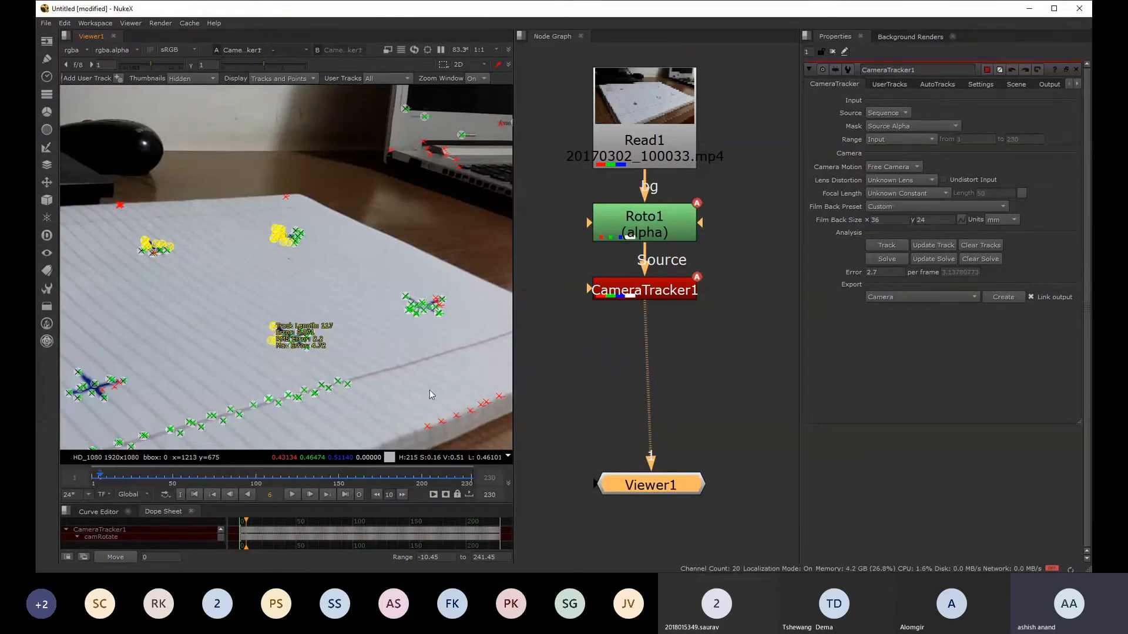
pyautogui.click(245, 267)
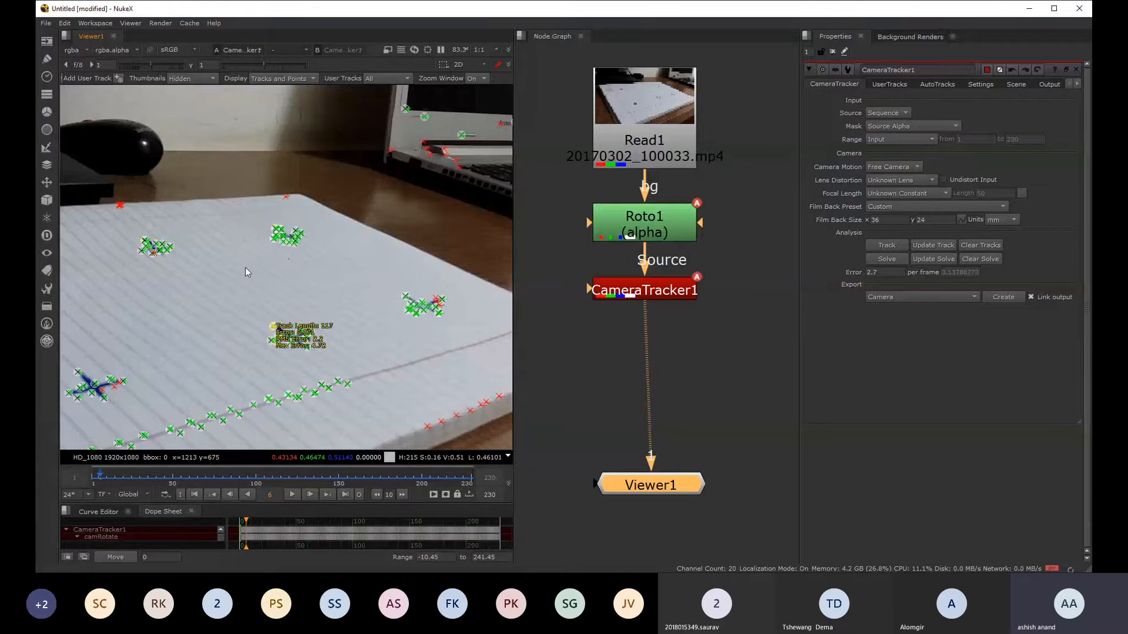
# - Select the track clusters on three cross marks of the paper at frame 6 and set them as the ground plane
pyautogui.moveTo(119, 221); pyautogui.dragTo(186, 249)
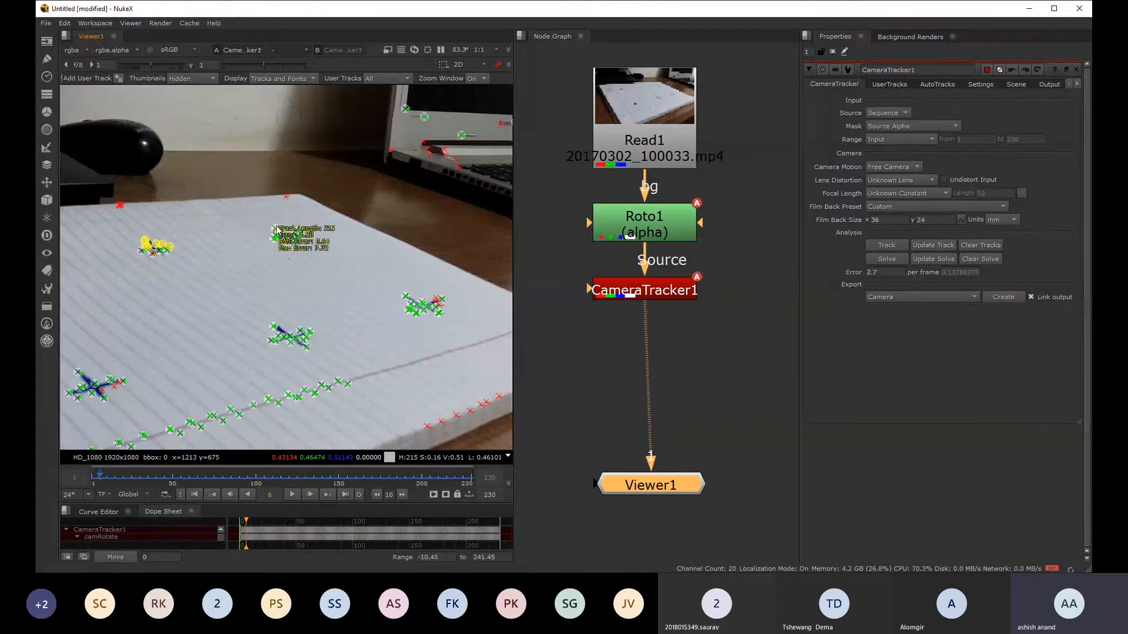
pyautogui.moveTo(289, 259); pyautogui.dragTo(288, 259)
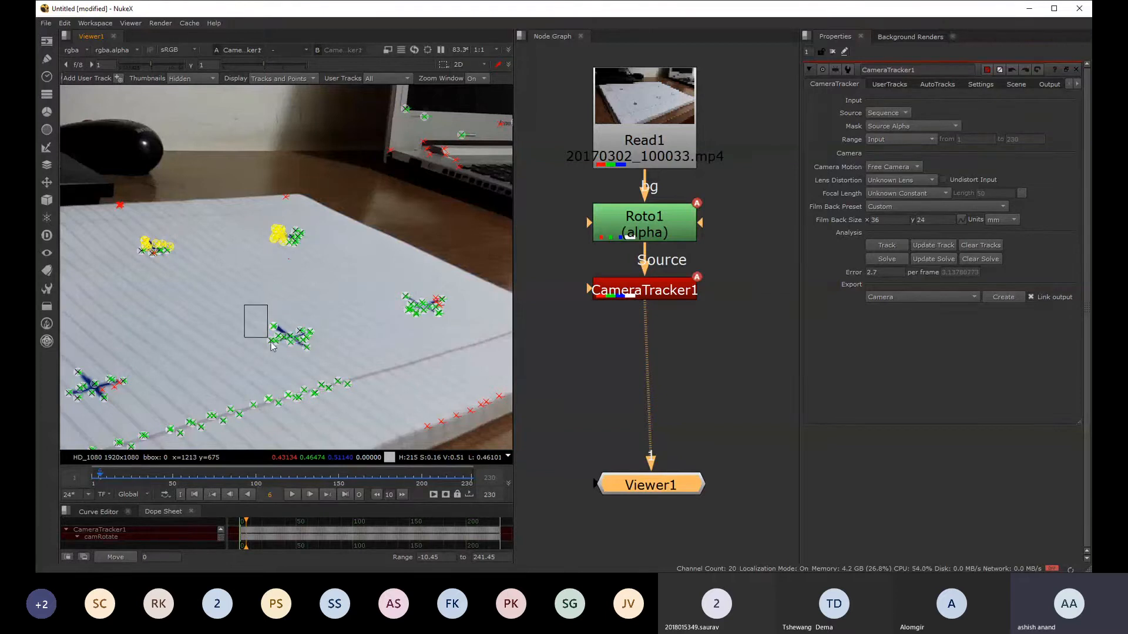
pyautogui.keyDown('shift'); pyautogui.moveTo(271, 345); pyautogui.dragTo(299, 356); pyautogui.keyUp('shift')
pyautogui.click(413, 389)
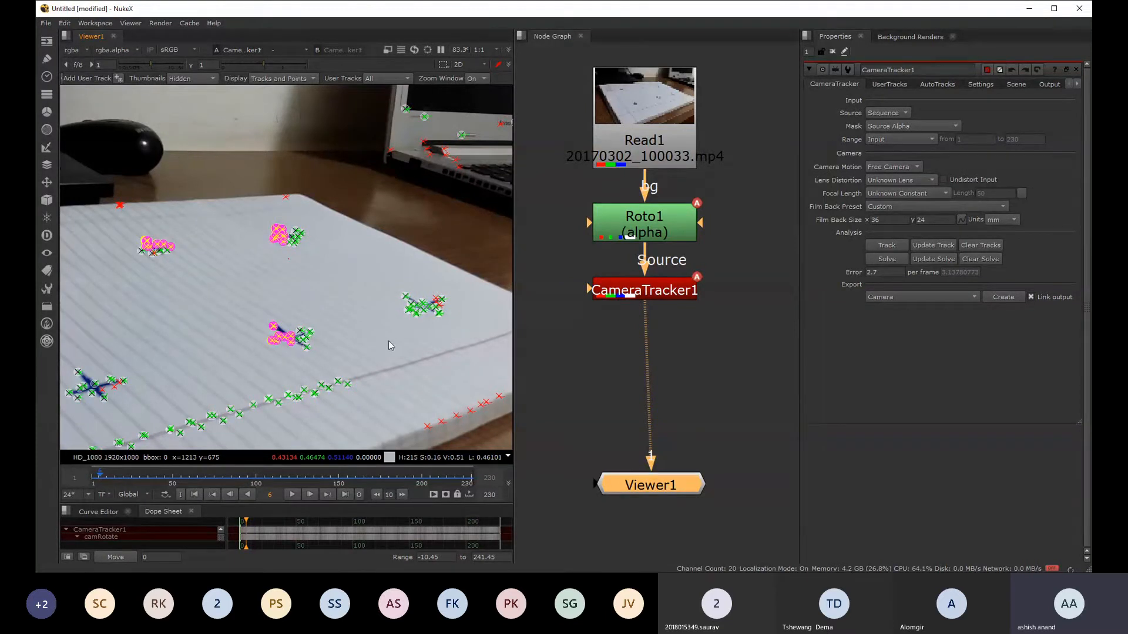
pyautogui.scroll(-5, 387, 339)
pyautogui.scroll(1, 393, 342)
pyautogui.moveTo(433, 319); pyautogui.dragTo(414, 270, button='middle')
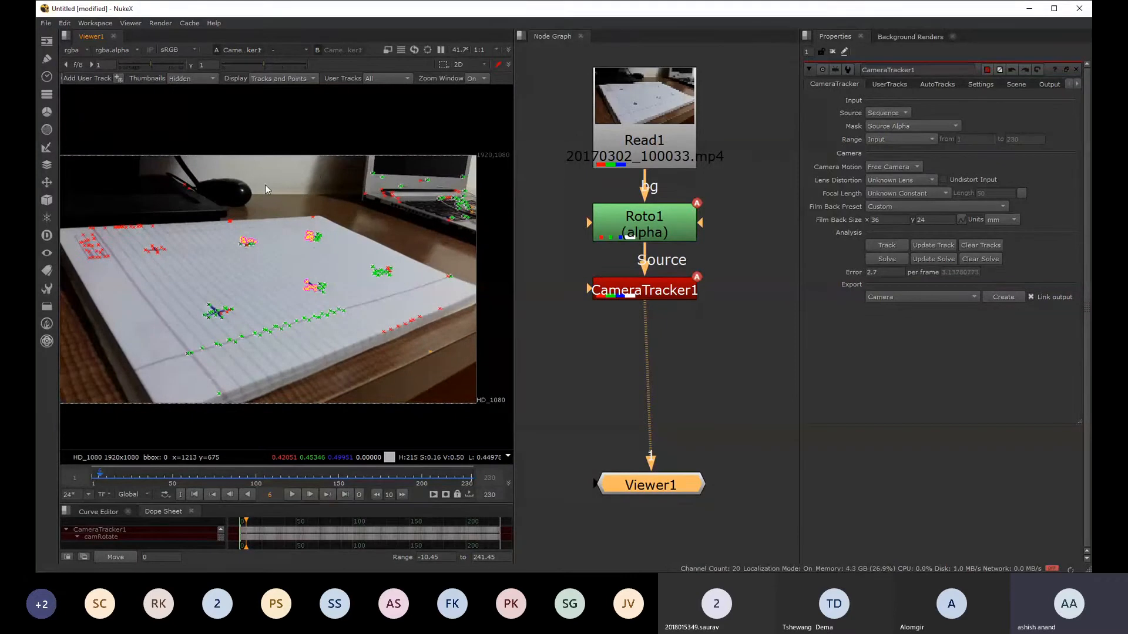
# - Space out the node graph by moving Viewer1 further down and CameraTracker1 slightly further below Roto1
pyautogui.moveTo(650, 491); pyautogui.dragTo(651, 514)
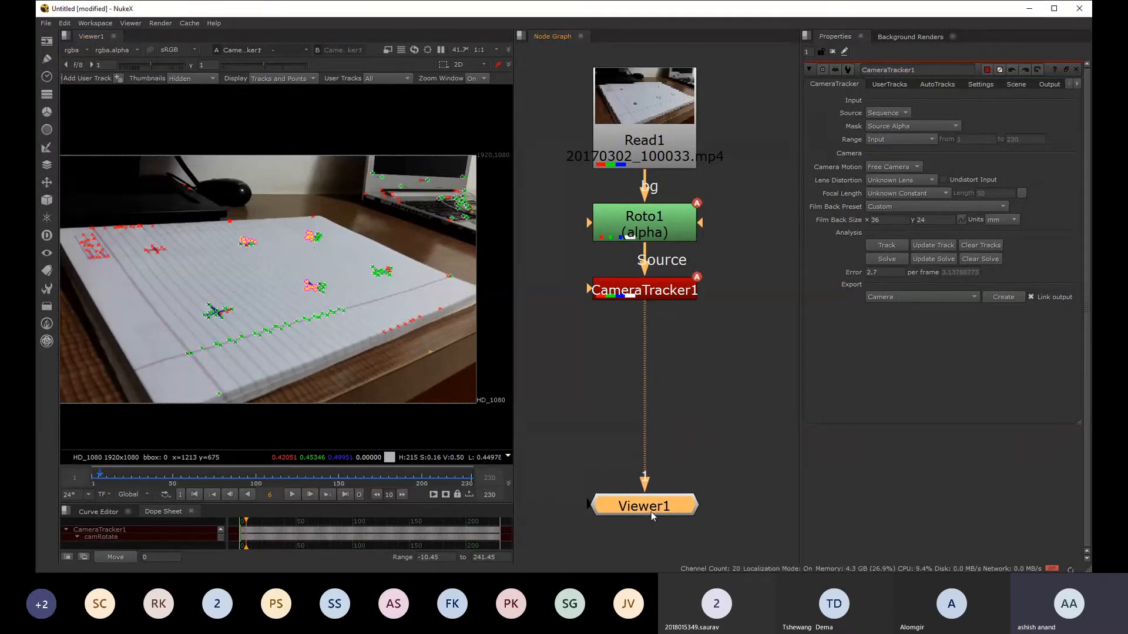
pyautogui.scroll(-3, 672, 447)
pyautogui.scroll(2, 685, 419)
pyautogui.moveTo(690, 389); pyautogui.dragTo(731, 353, button='middle')
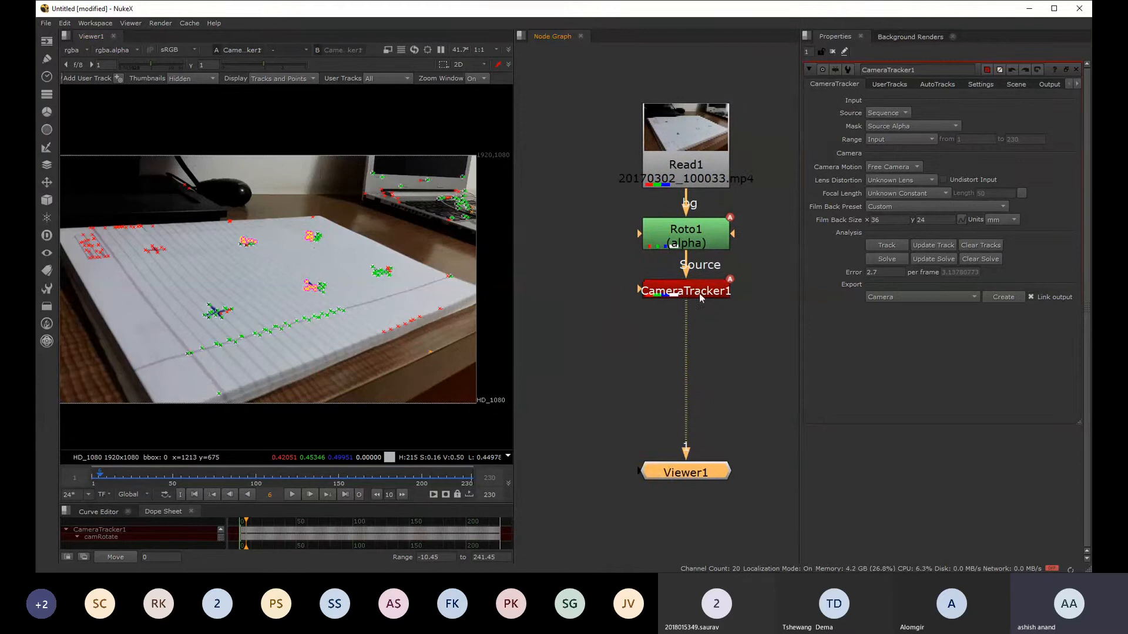
pyautogui.moveTo(700, 298); pyautogui.dragTo(702, 316)
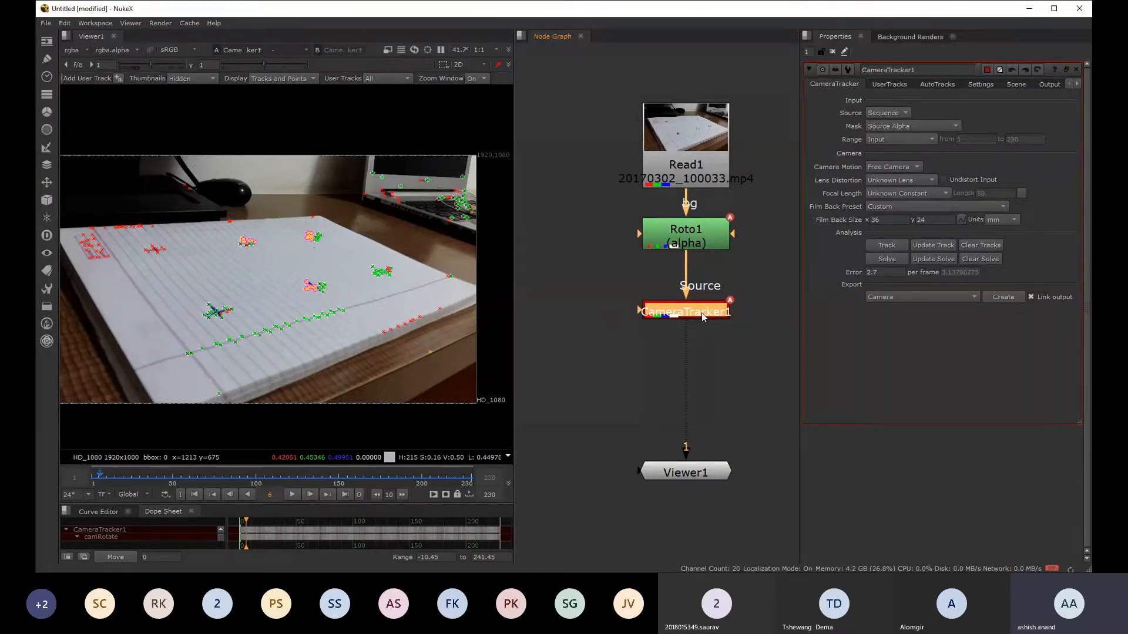
pyautogui.moveTo(720, 361); pyautogui.dragTo(719, 332, button='middle')
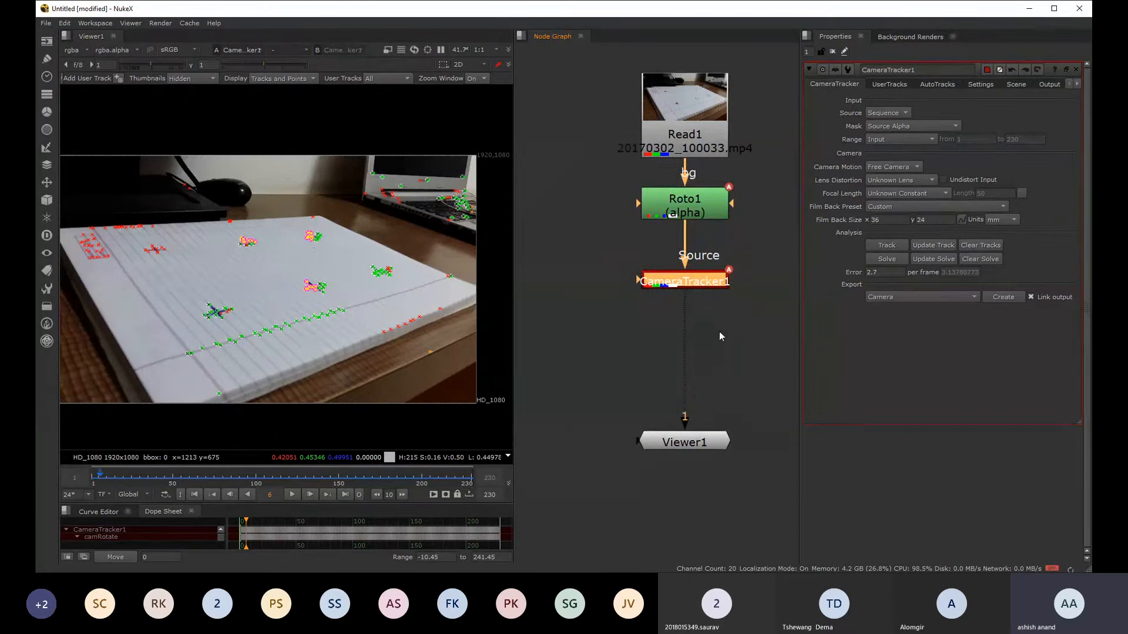
pyautogui.moveTo(715, 286); pyautogui.dragTo(714, 277)
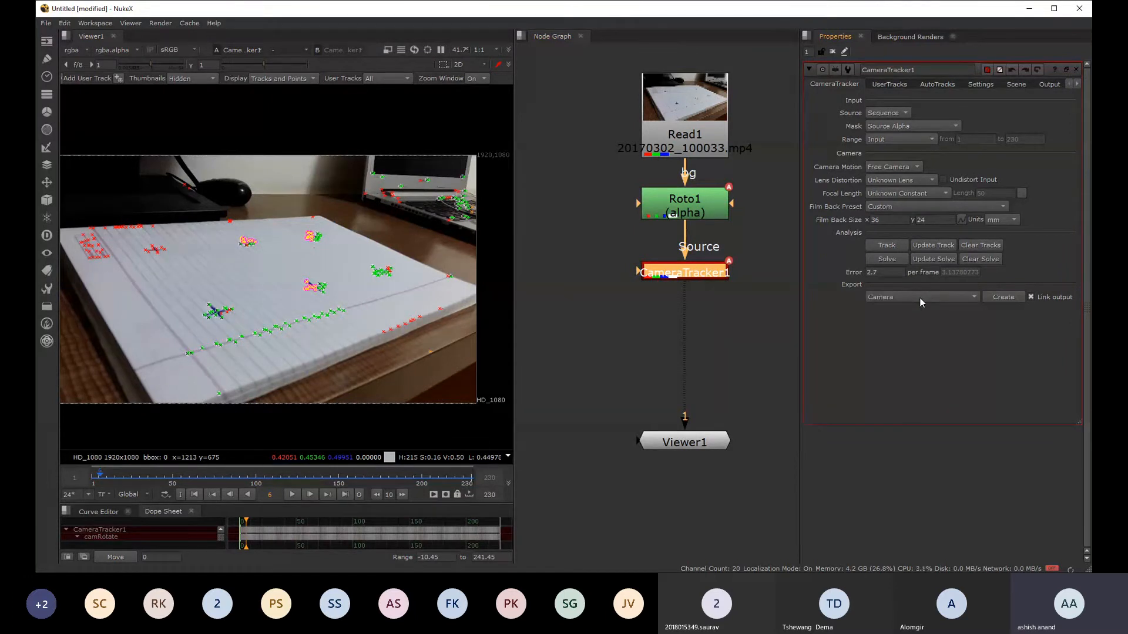
# - Export a linked Camera from CameraTracker1 and place the new node below and to the side of the tracker
pyautogui.click(1003, 296)
pyautogui.moveTo(693, 376); pyautogui.dragTo(583, 352)
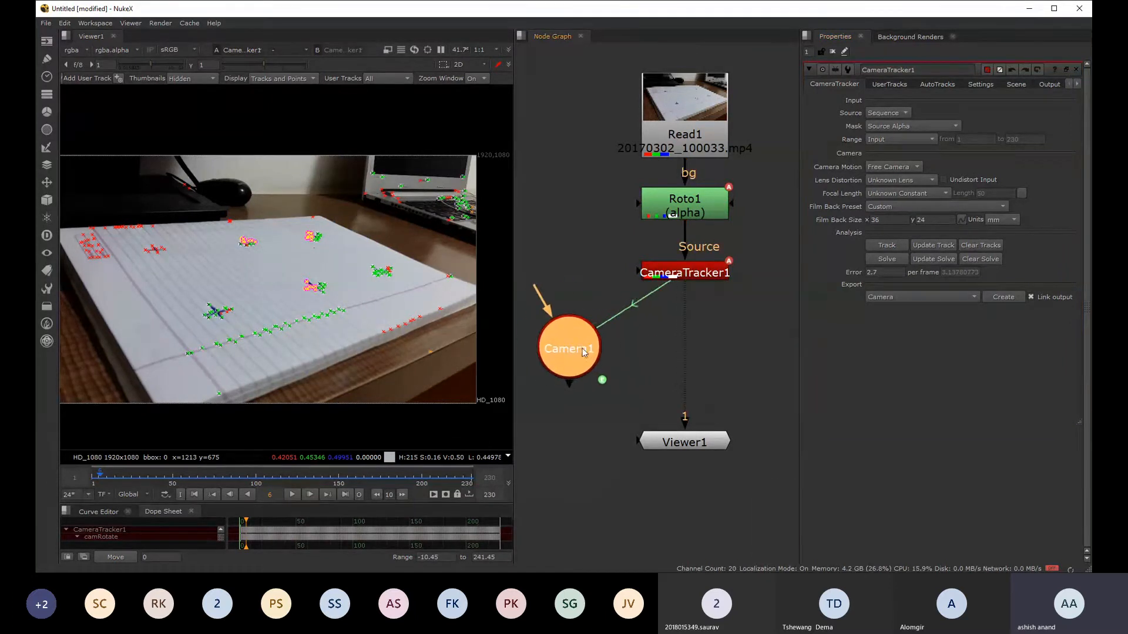
pyautogui.scroll(-3, 706, 415)
pyautogui.click(689, 478)
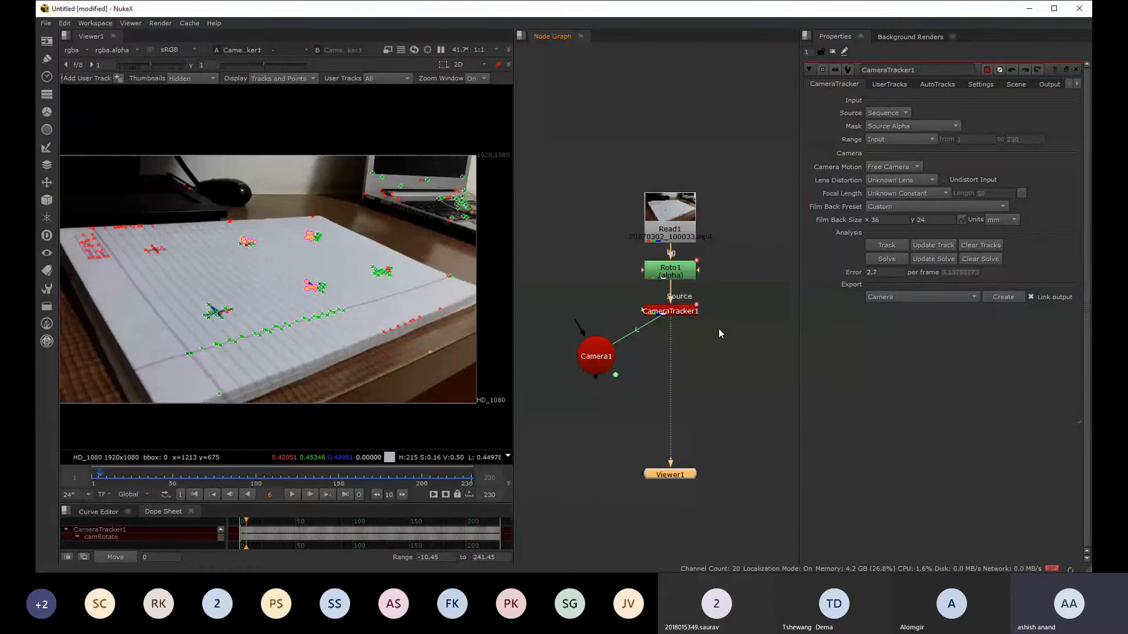
pyautogui.scroll(3, 688, 340)
pyautogui.scroll(-1, 676, 332)
pyautogui.moveTo(667, 327); pyautogui.dragTo(640, 310)
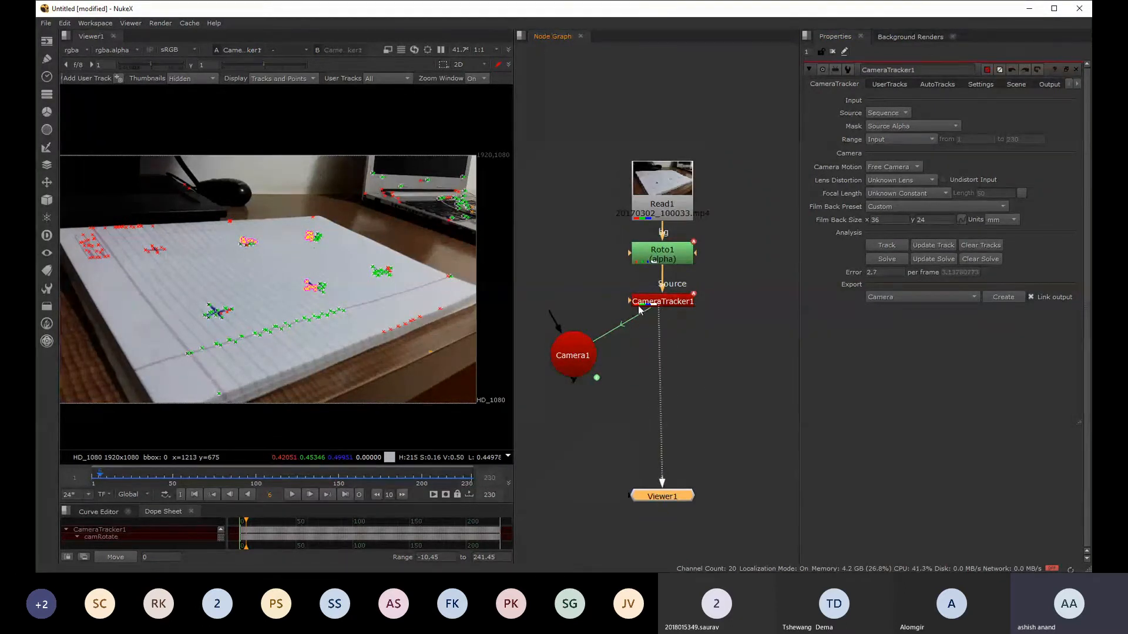
pyautogui.scroll(3, 664, 488)
pyautogui.scroll(-2, 667, 482)
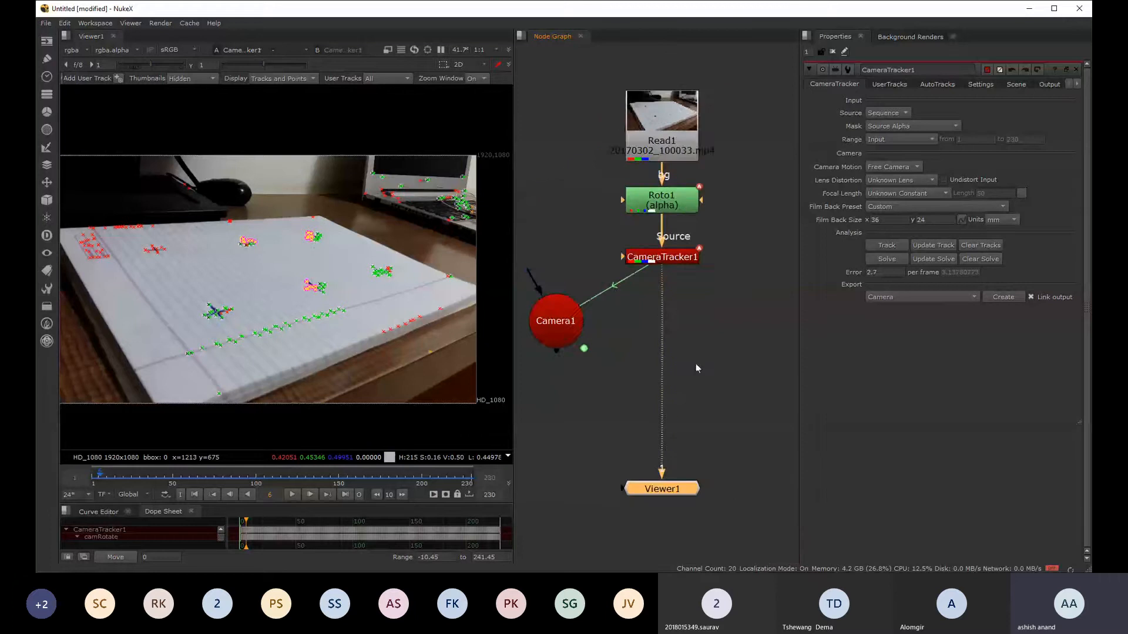
pyautogui.scroll(-1, 695, 364)
# - Move Read1 beside Roto1, view it through Viewer1's input 1, and connect Camera1 to Viewer1's input 2
pyautogui.moveTo(663, 467); pyautogui.dragTo(788, 237)
pyautogui.click(573, 357)
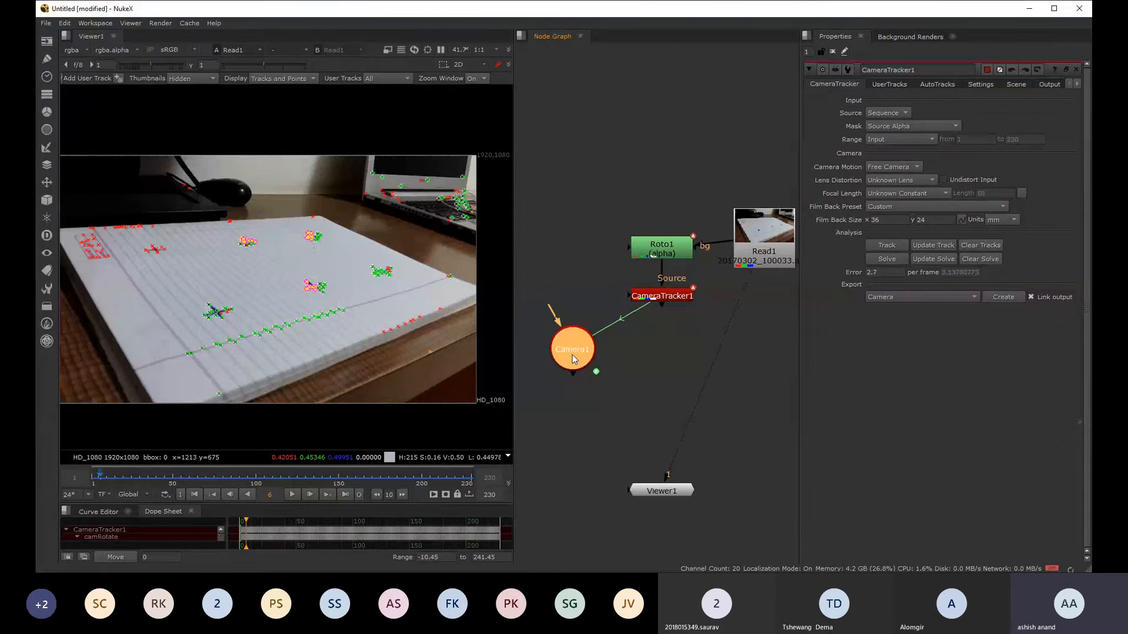
pyautogui.press('2')
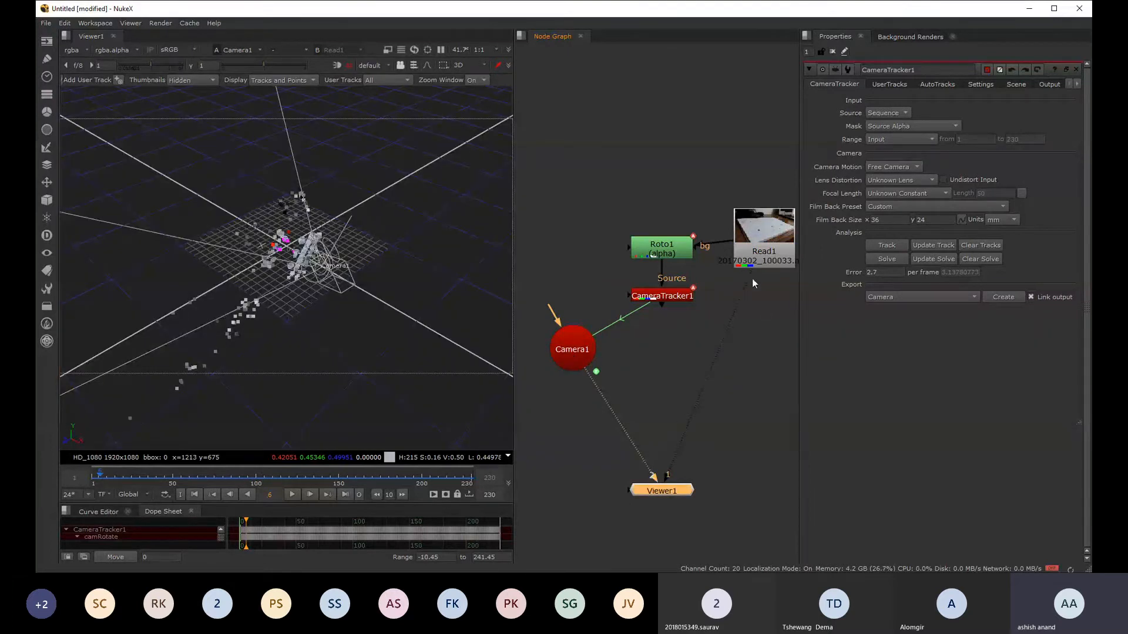
# - Disconnect Camera1 from Viewer1 and reconnect it to the viewer's input 2
pyautogui.moveTo(751, 279); pyautogui.dragTo(709, 325)
pyautogui.moveTo(594, 383); pyautogui.dragTo(773, 223)
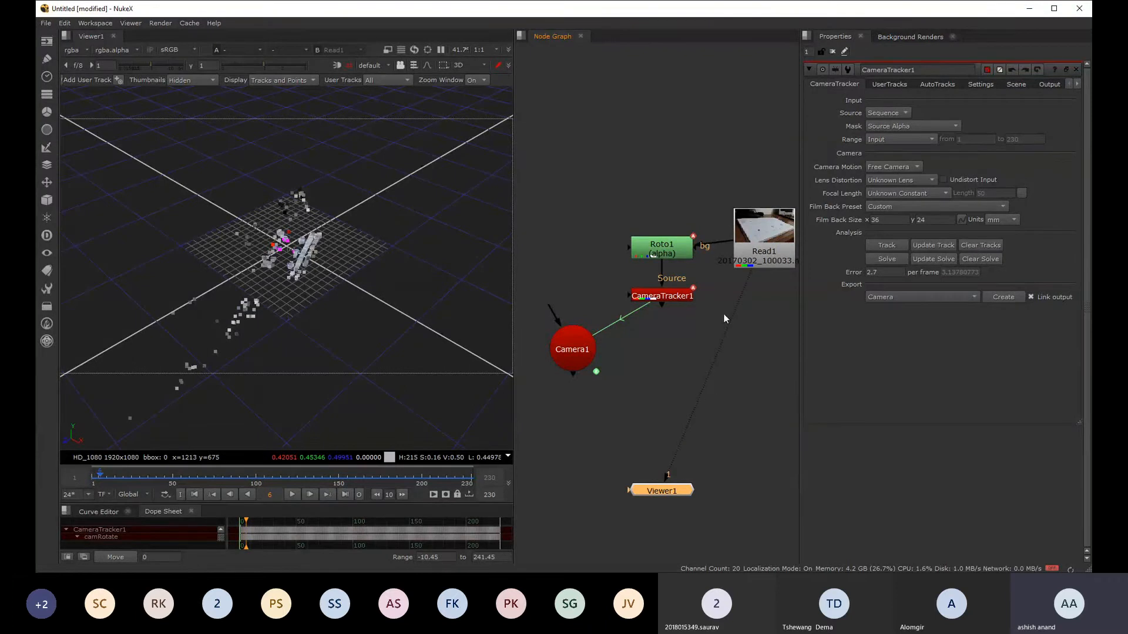
pyautogui.click(574, 346)
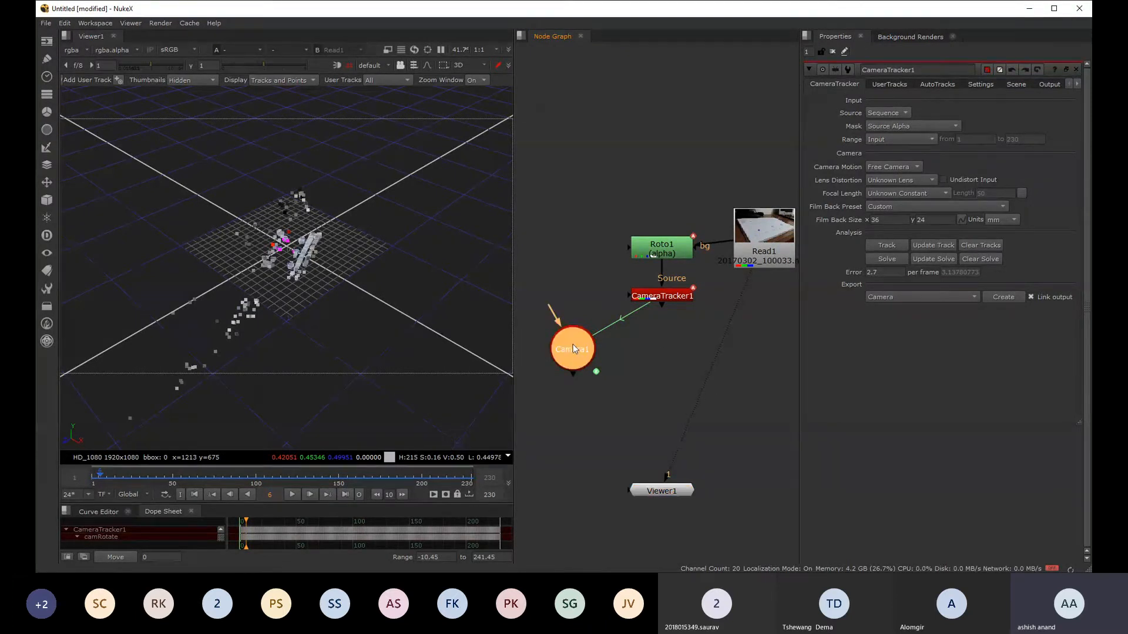
pyautogui.press('2')
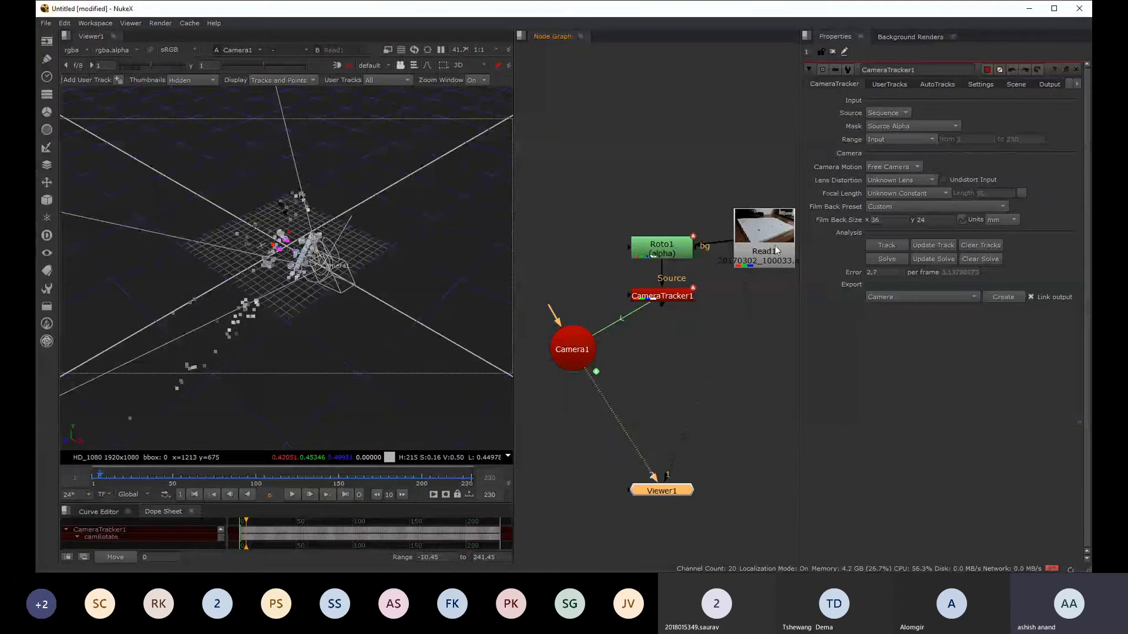
# - Overlay Camera1 over Read1 in the viewer with the over wipe mode, and extend the wipe across nearly the whole footage
pyautogui.moveTo(774, 249); pyautogui.dragTo(780, 259)
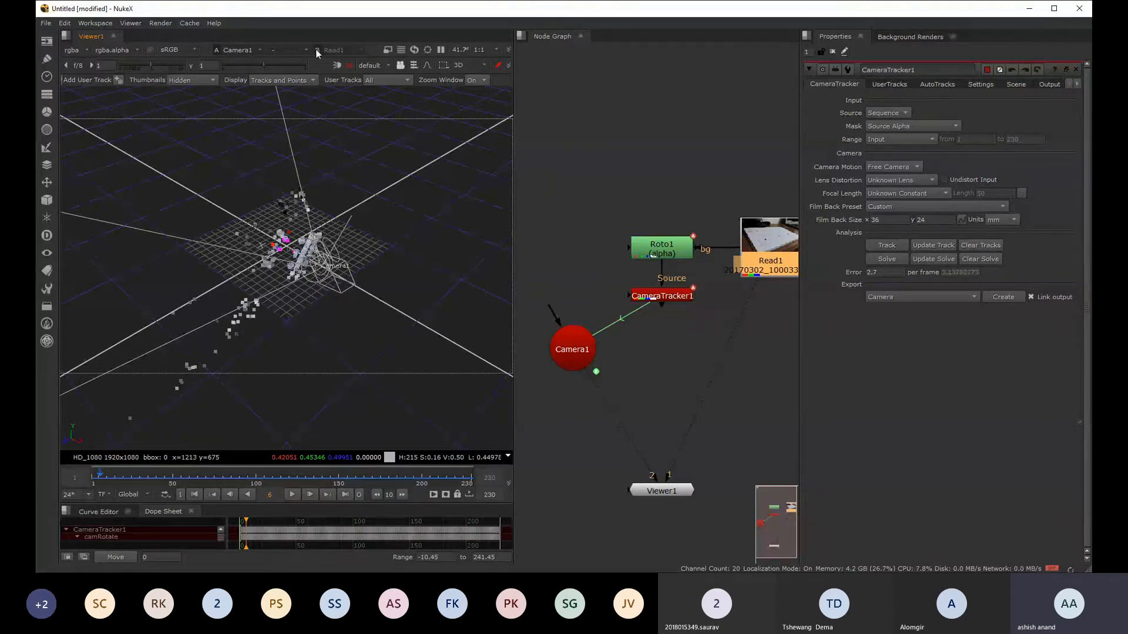
pyautogui.click(293, 75)
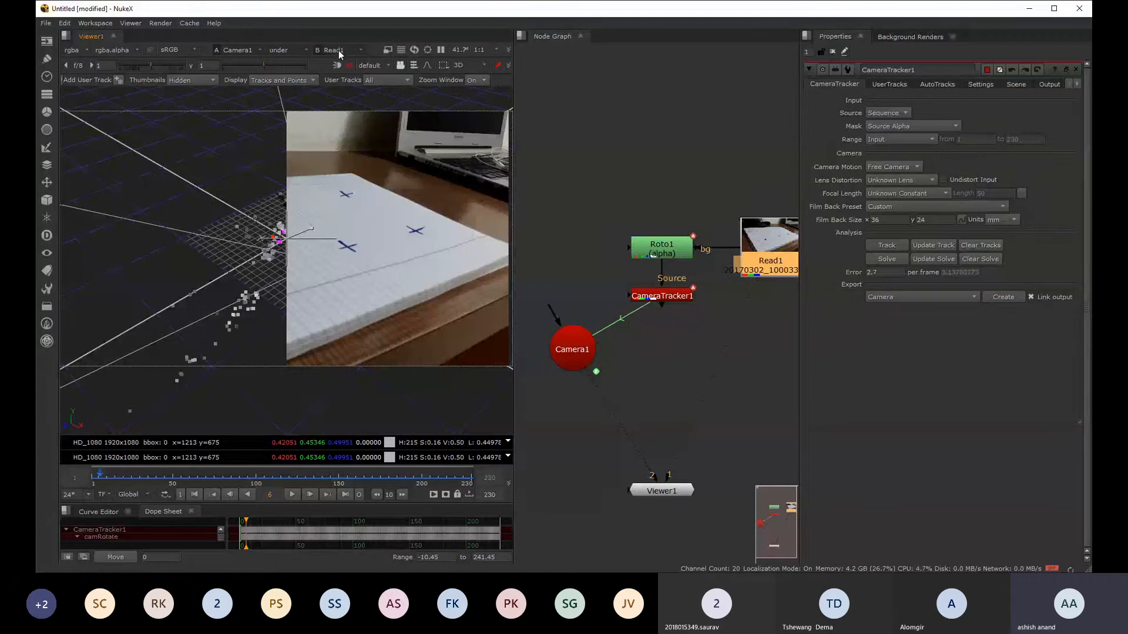
pyautogui.click(783, 325)
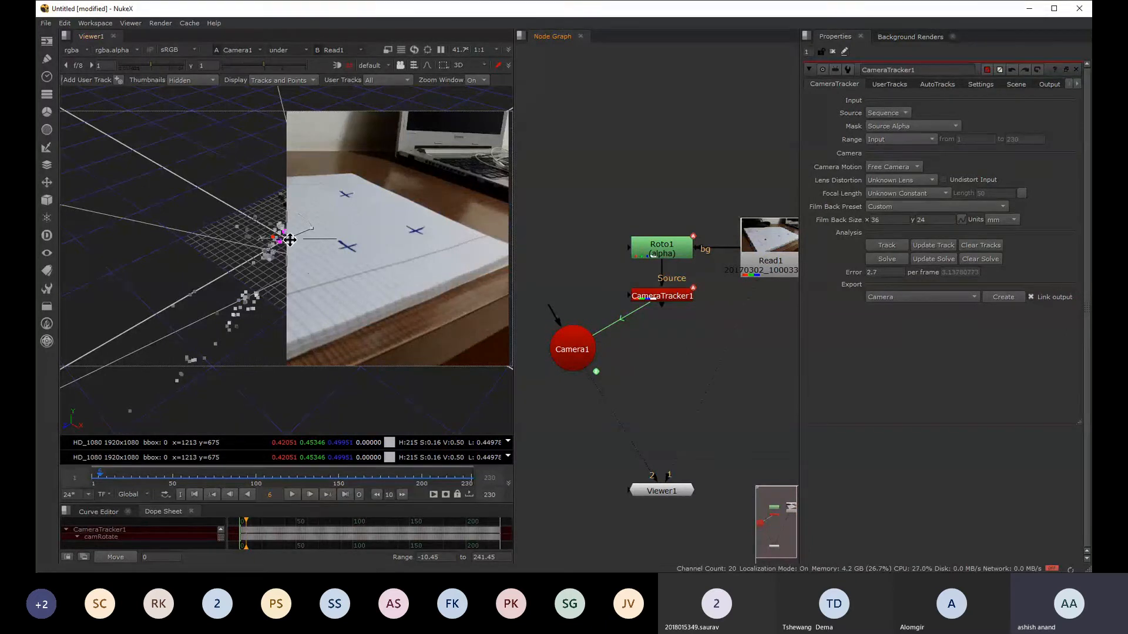
pyautogui.moveTo(290, 240); pyautogui.dragTo(298, 303)
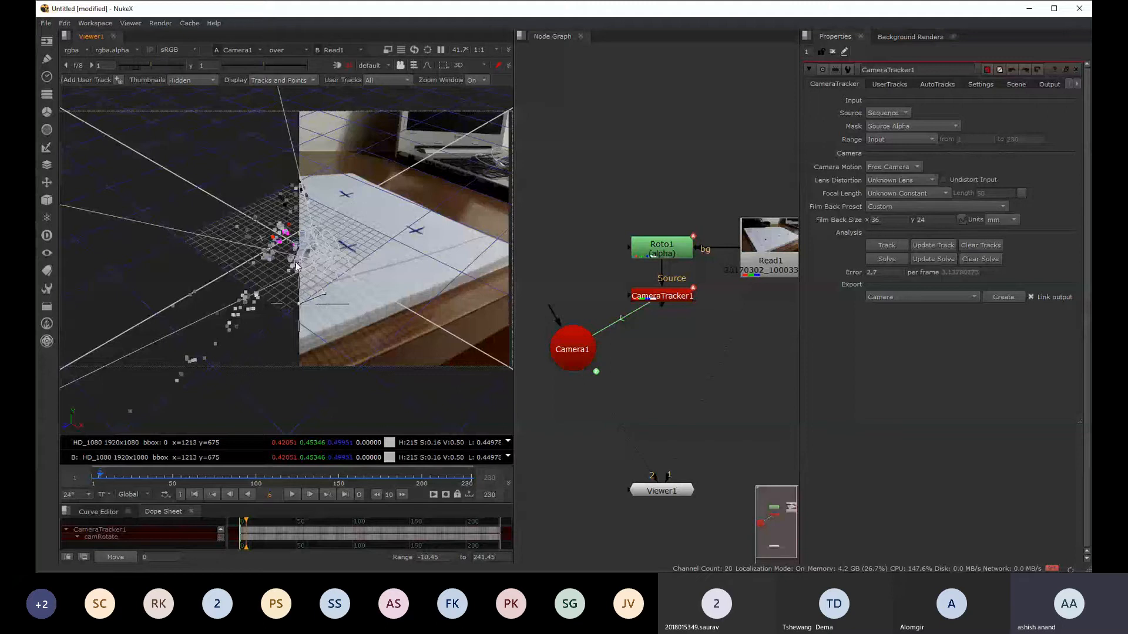
pyautogui.moveTo(301, 303); pyautogui.dragTo(83, 315)
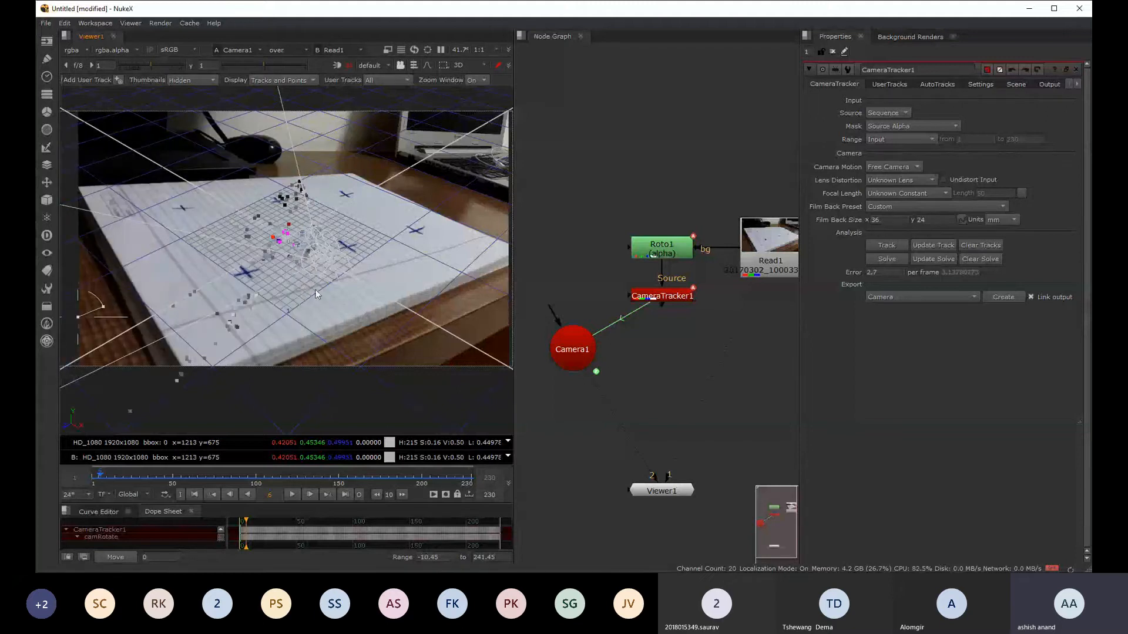
# - Play the composited view from the start and review the camera and point cloud against the footage to about frame 99
pyautogui.click(92, 478)
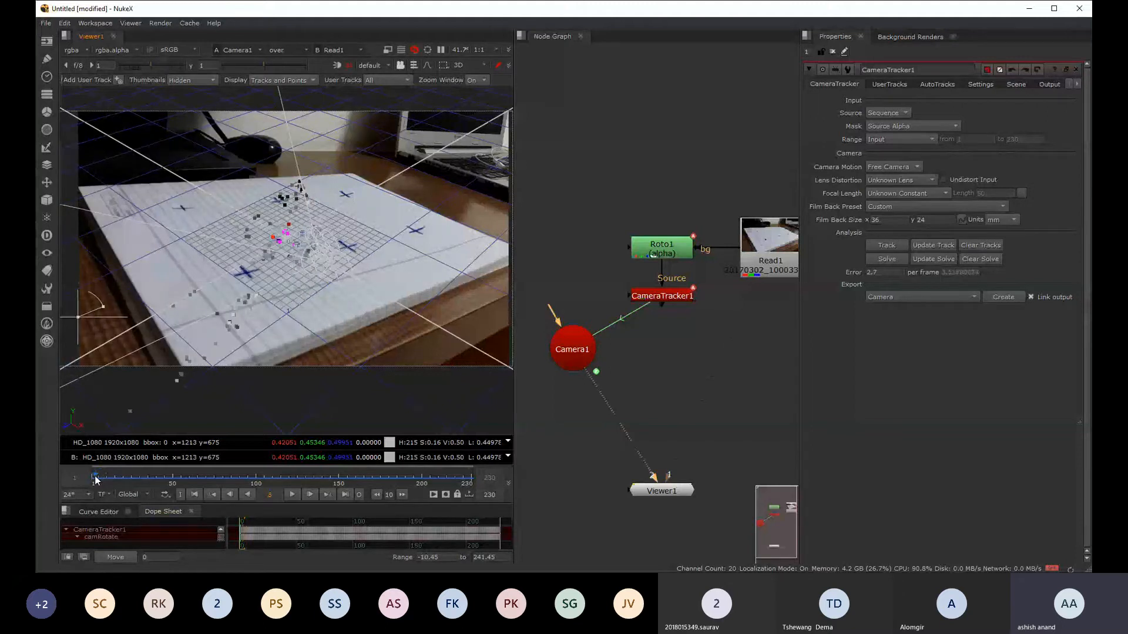
pyautogui.click(292, 495)
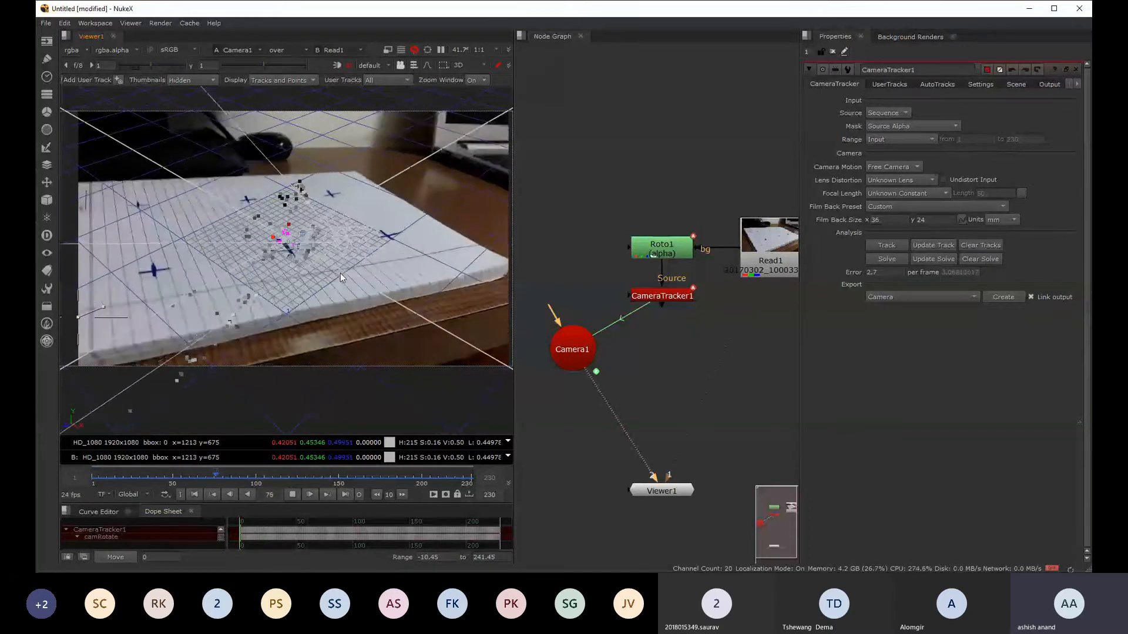
pyautogui.click(292, 495)
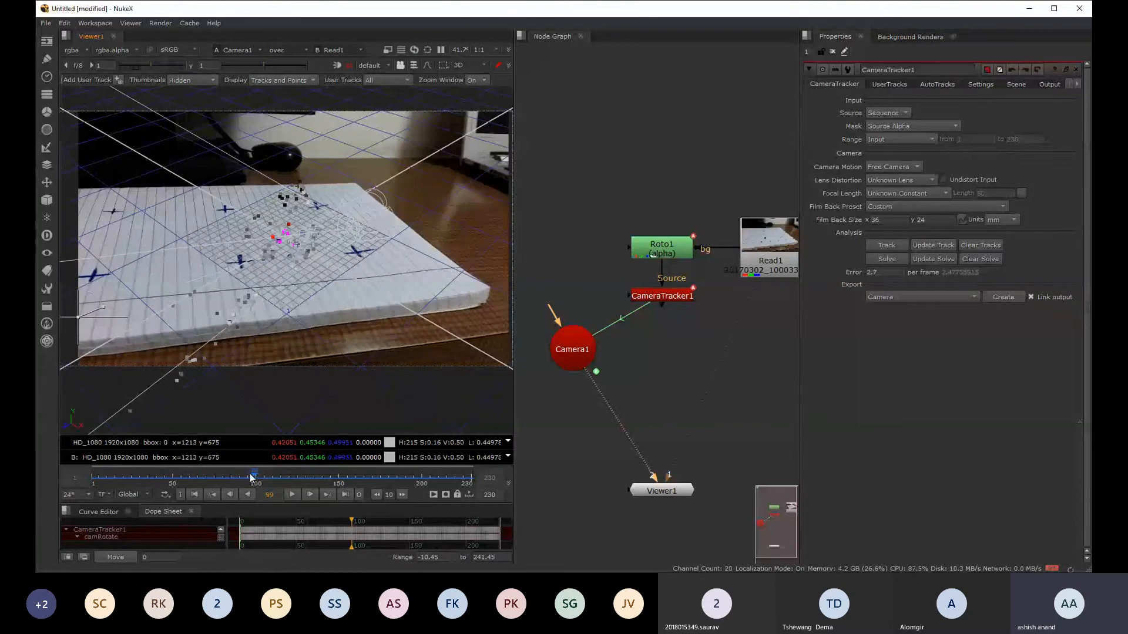
# - Look through Camera1 in the composited view and play from frame 1 to compare the point cloud with the footage, returning to frame 2
pyautogui.moveTo(254, 477); pyautogui.dragTo(198, 478)
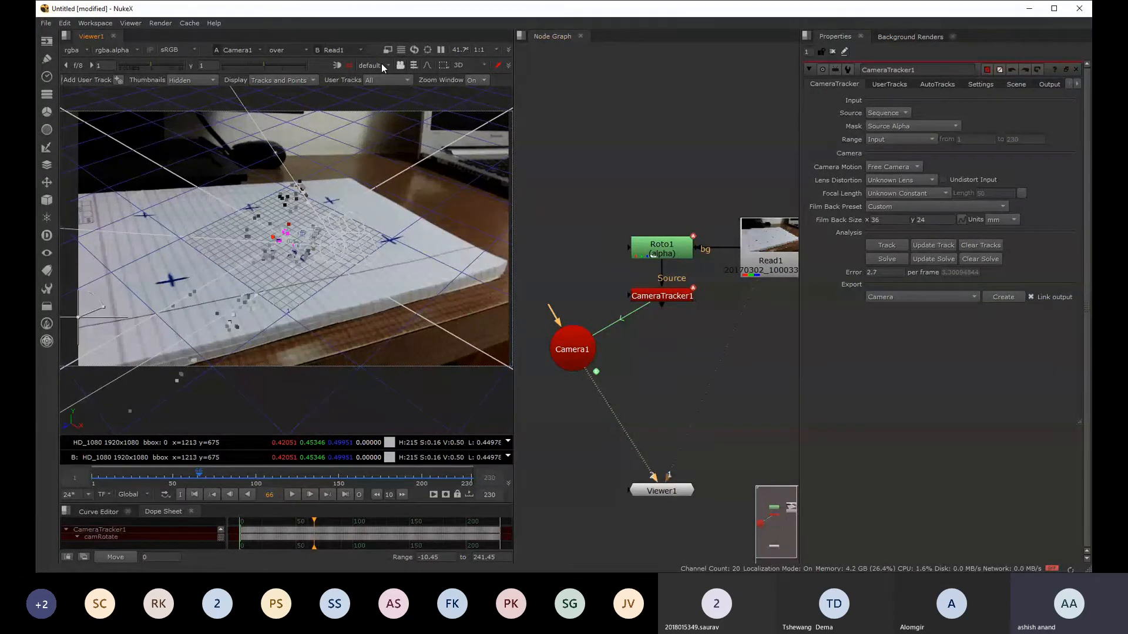
pyautogui.click(380, 88)
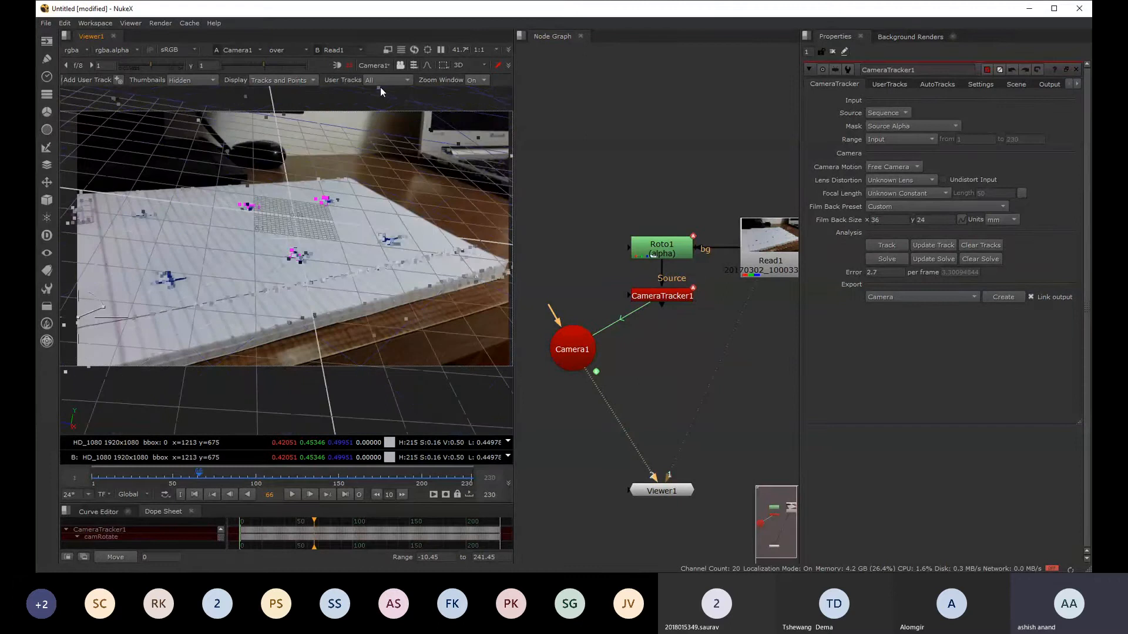
pyautogui.click(91, 481)
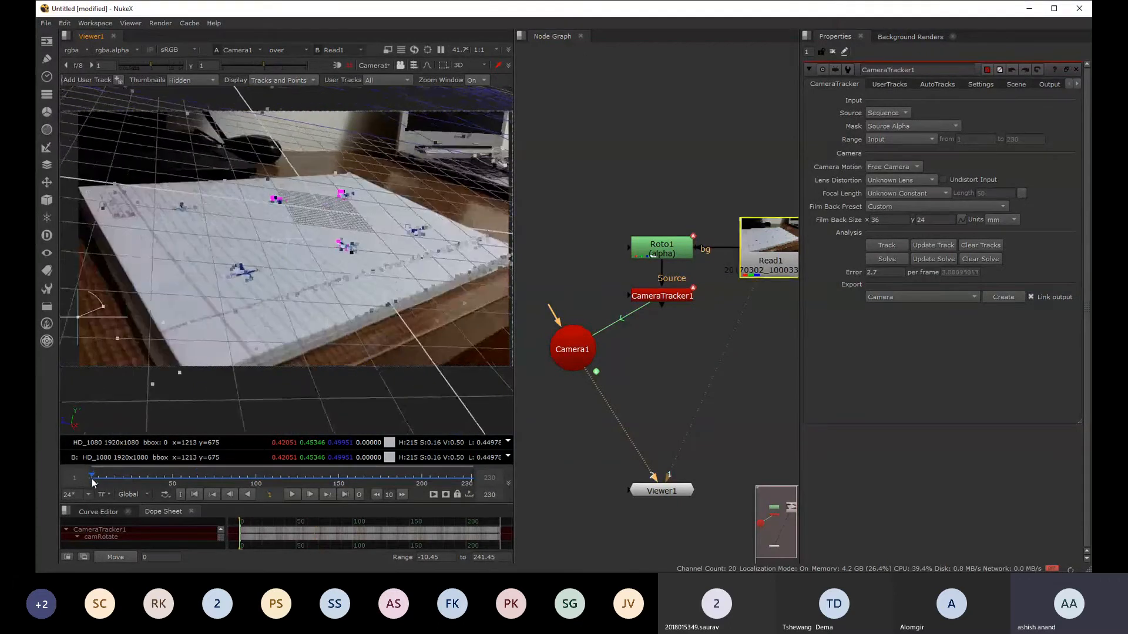
pyautogui.click(303, 495)
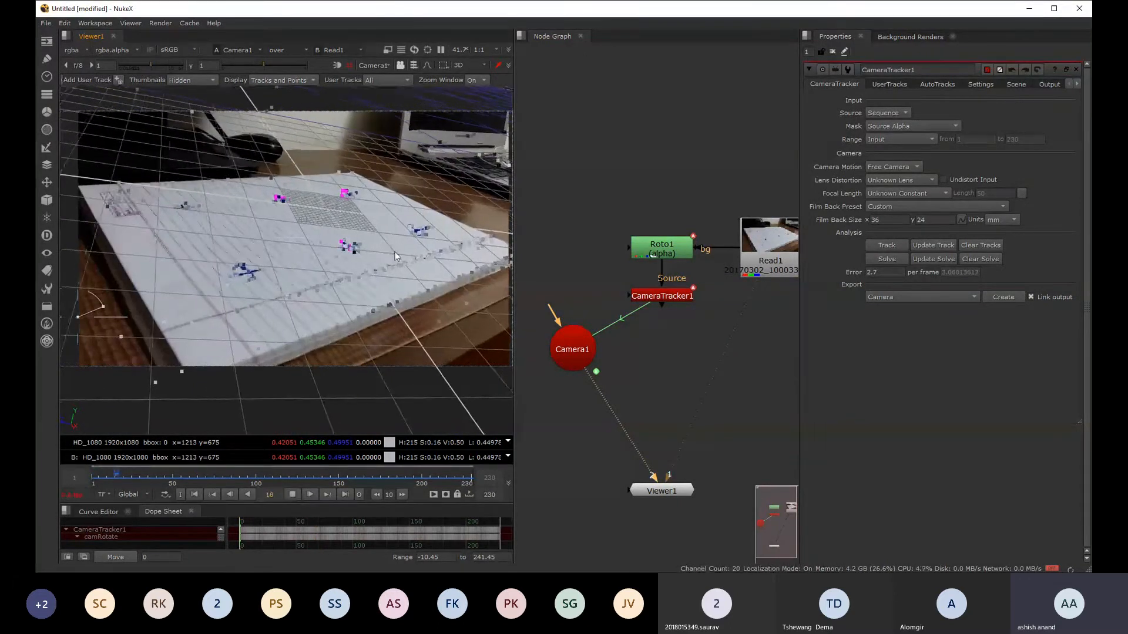
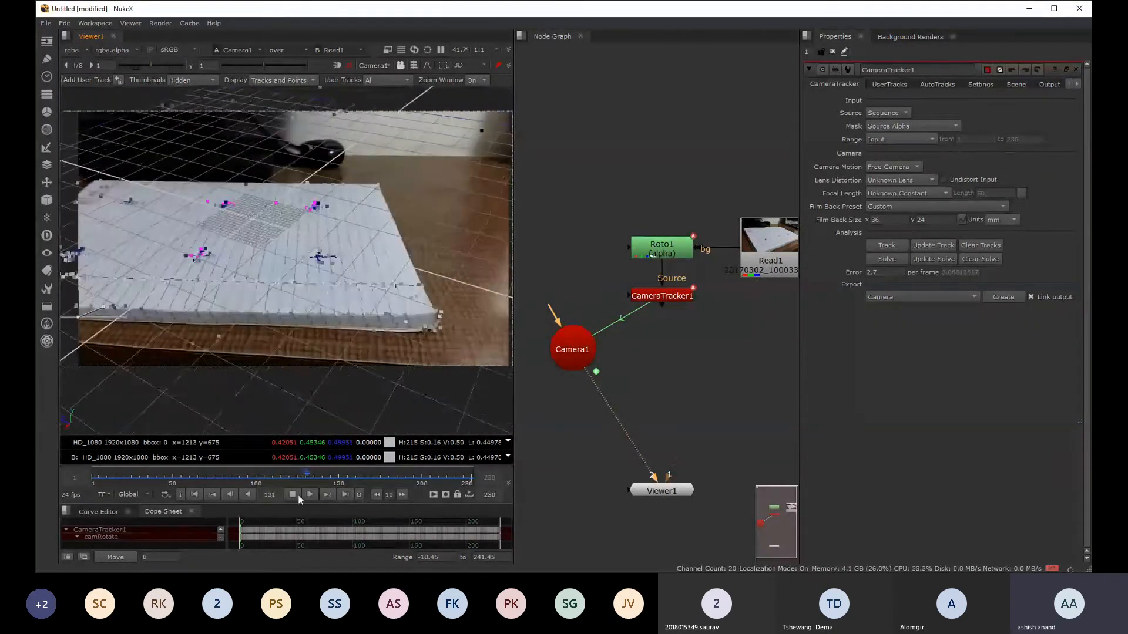
pyautogui.click(298, 495)
pyautogui.moveTo(325, 473); pyautogui.dragTo(95, 494)
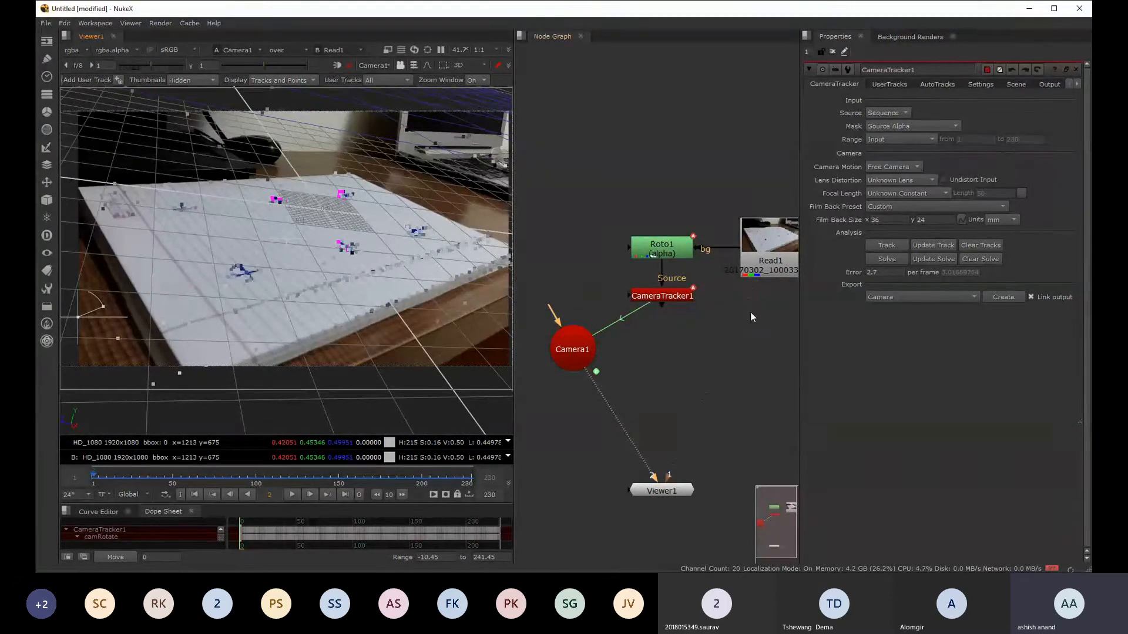
# - Disconnect Camera1 and Read1 from Viewer1, and reconnect Read1 to the viewer's input 1 and Camera1 to input 2
pyautogui.moveTo(587, 372); pyautogui.dragTo(696, 405)
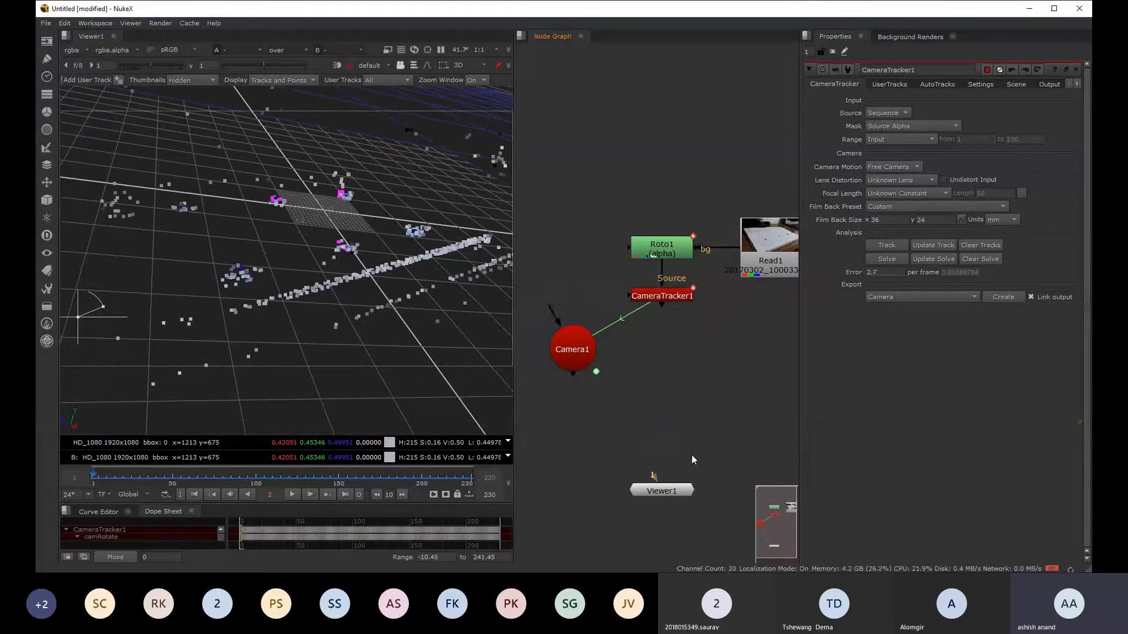
pyautogui.scroll(1, 670, 459)
pyautogui.scroll(-2, 677, 445)
pyautogui.moveTo(679, 446); pyautogui.dragTo(665, 460, button='middle')
pyautogui.moveTo(639, 475); pyautogui.dragTo(728, 315)
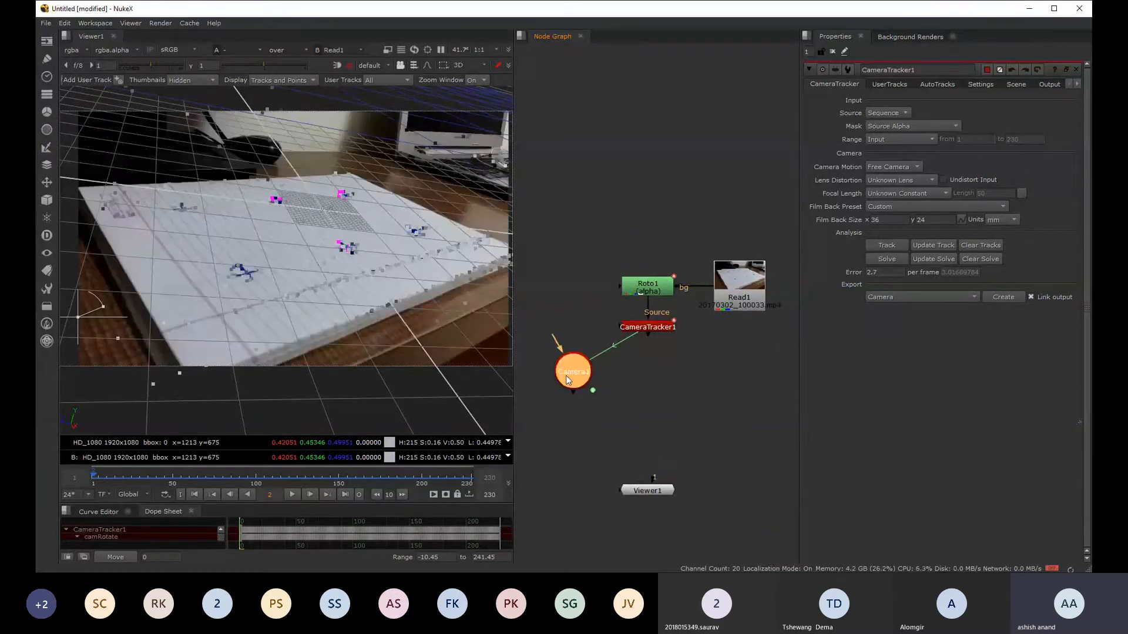
pyautogui.press('2')
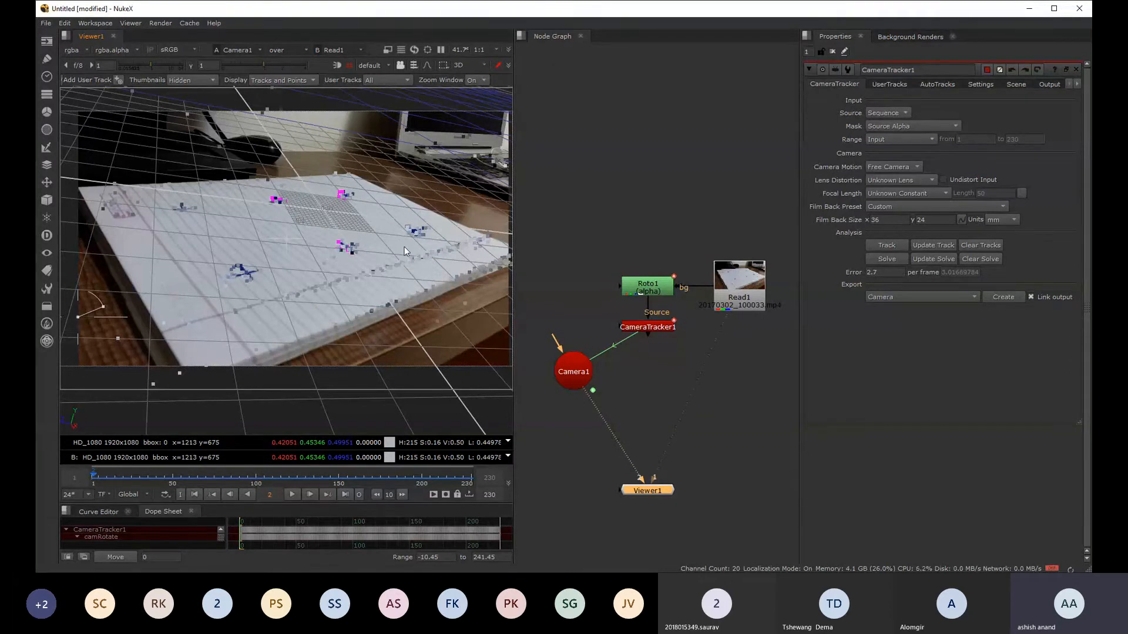
# - Lock the 3D view to Camera1 and play the overlay to frame 222 to review how the points follow the footage
pyautogui.click(400, 65)
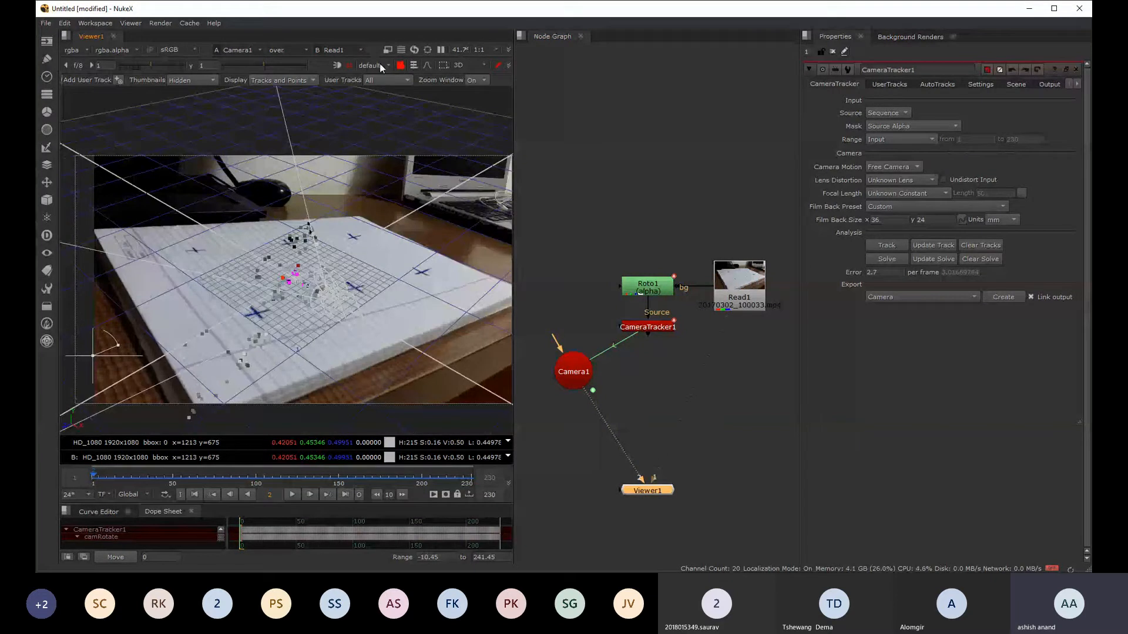
pyautogui.click(383, 90)
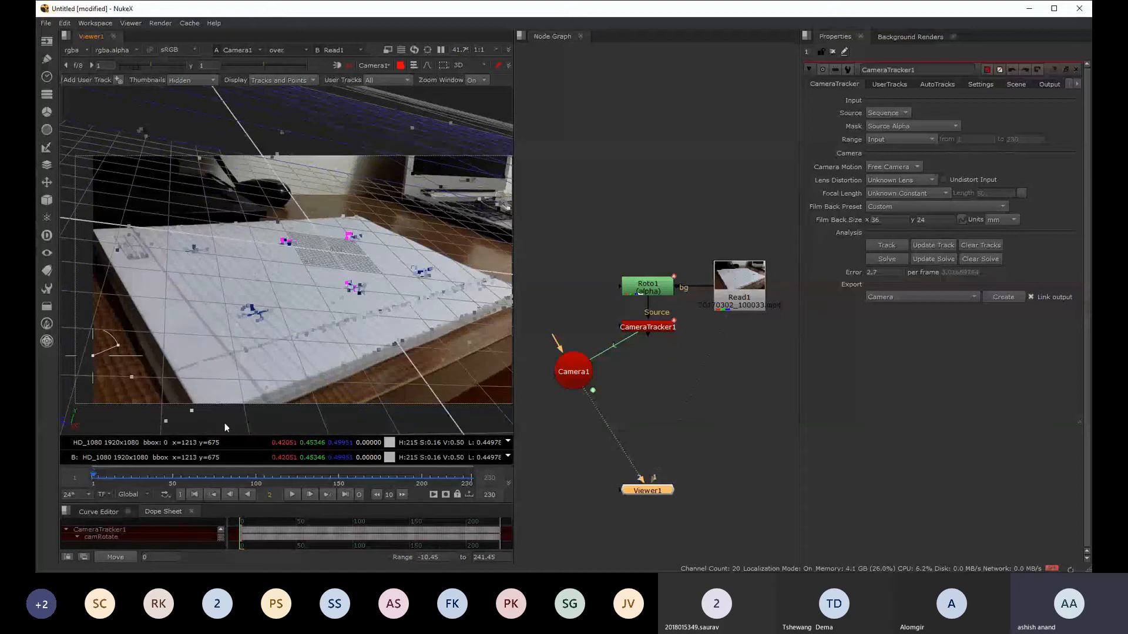
pyautogui.click(292, 494)
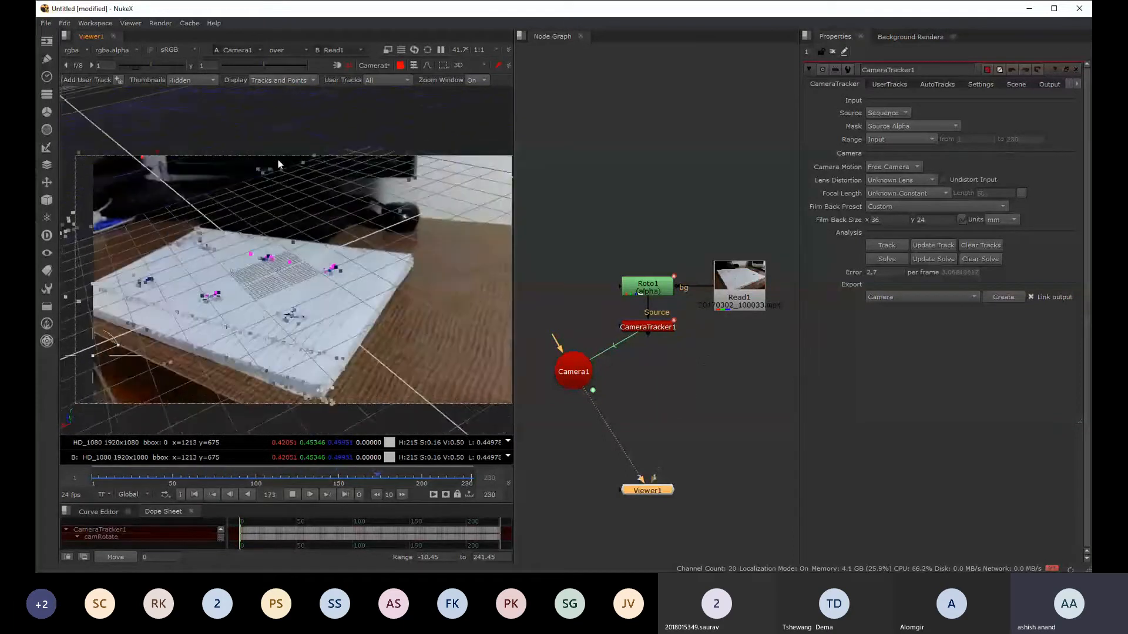
pyautogui.click(292, 495)
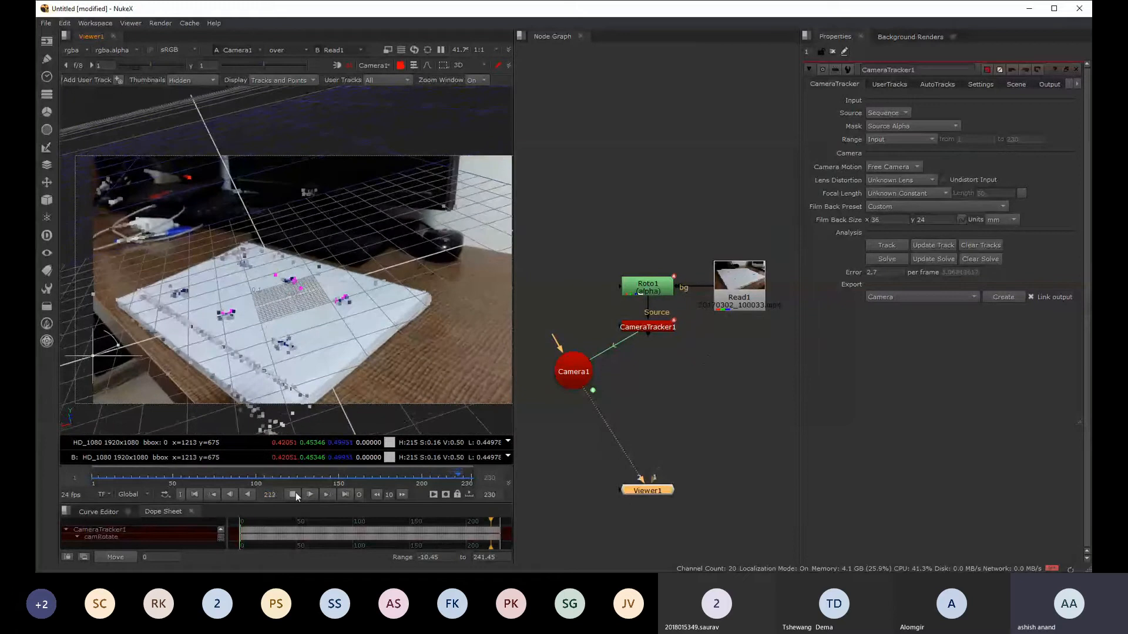
# - Turn off the viewer's over wipe mode and show the Read1 footage alone with its tracks at close range
pyautogui.click(299, 51)
pyautogui.click(286, 63)
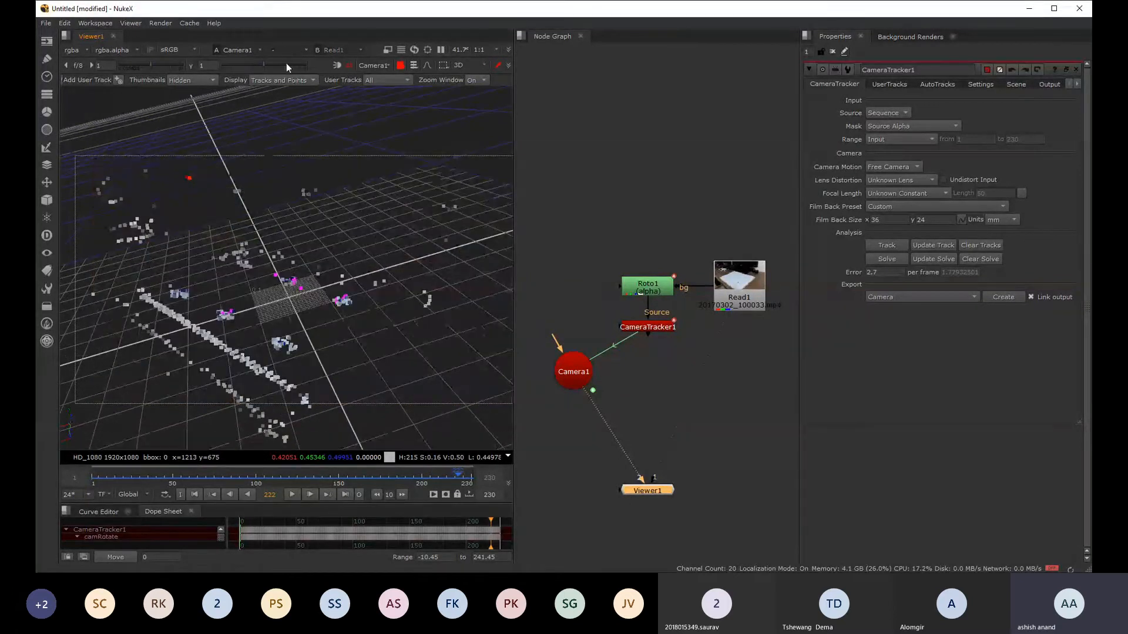
pyautogui.press('2')
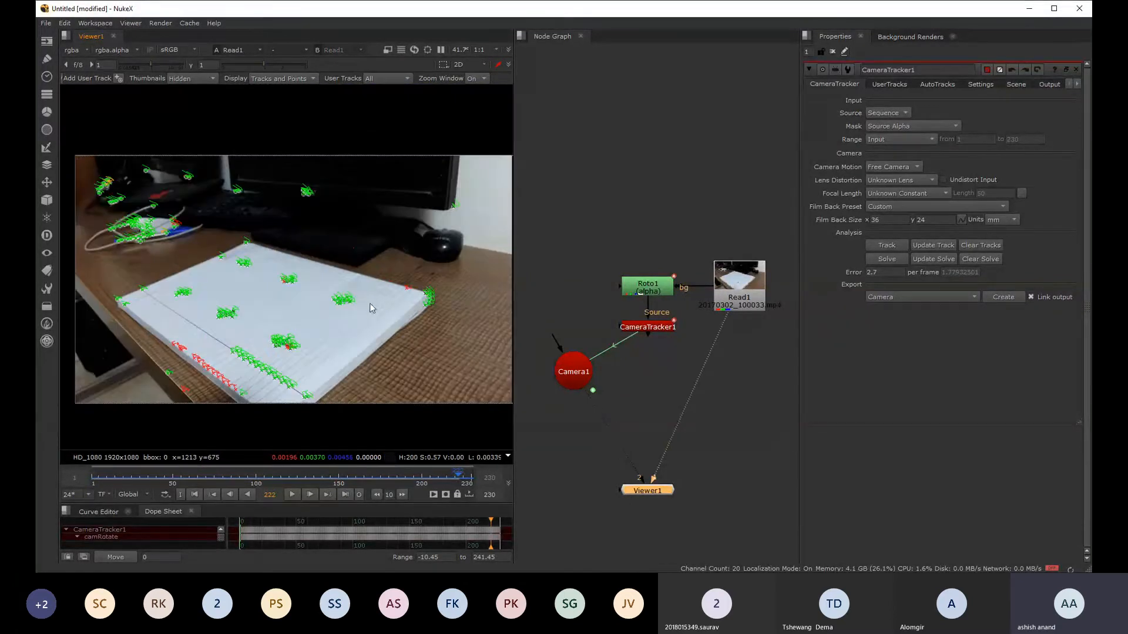
pyautogui.scroll(5, 338, 328)
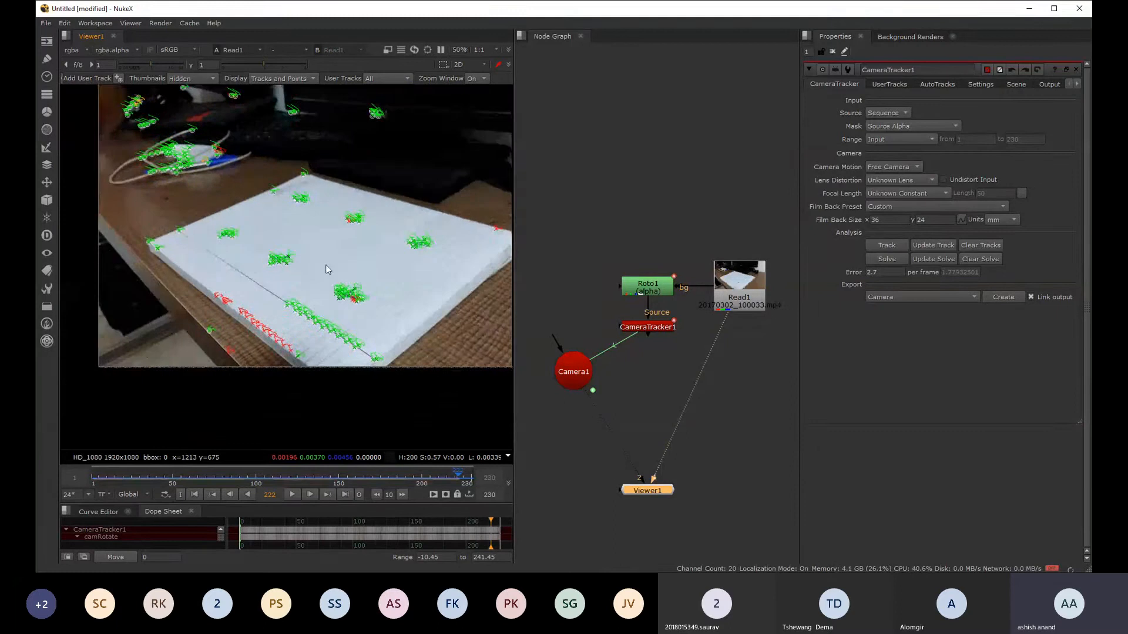
# - Close all open node properties, and align Camera1 beneath CameraTracker1 with Read1 slightly farther from Roto1
pyautogui.click(595, 322)
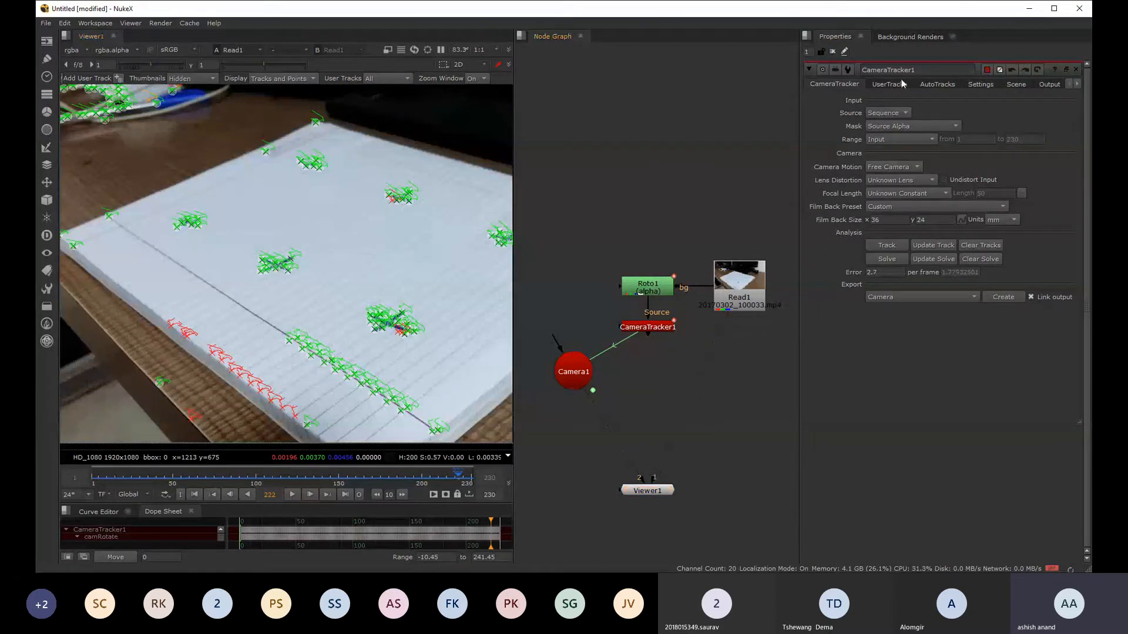
pyautogui.click(833, 51)
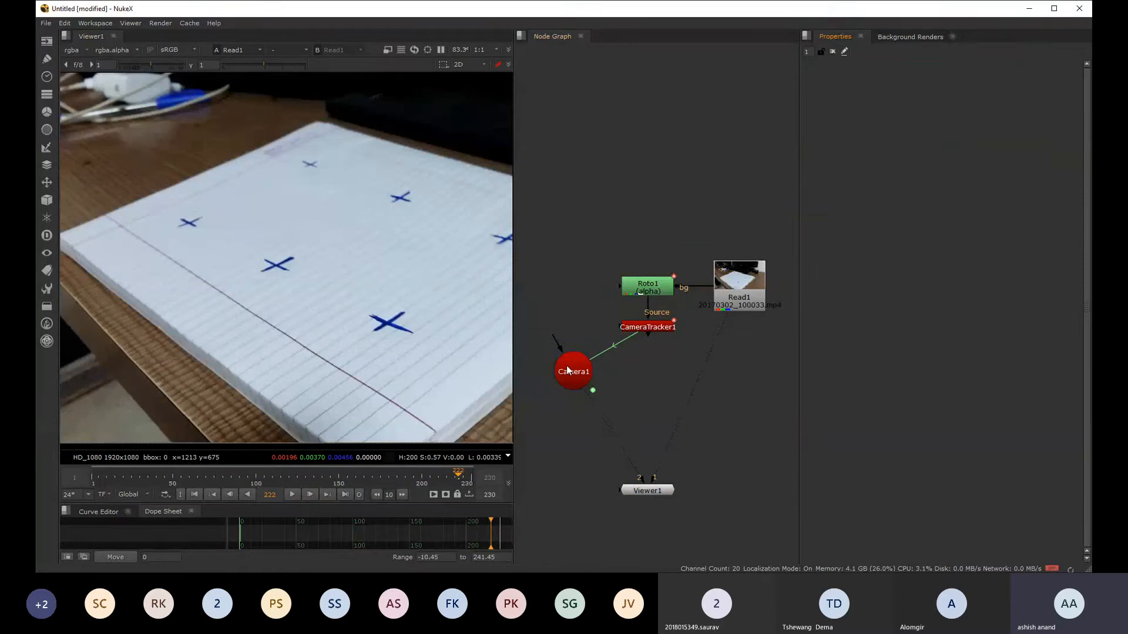
pyautogui.moveTo(568, 370); pyautogui.dragTo(641, 371)
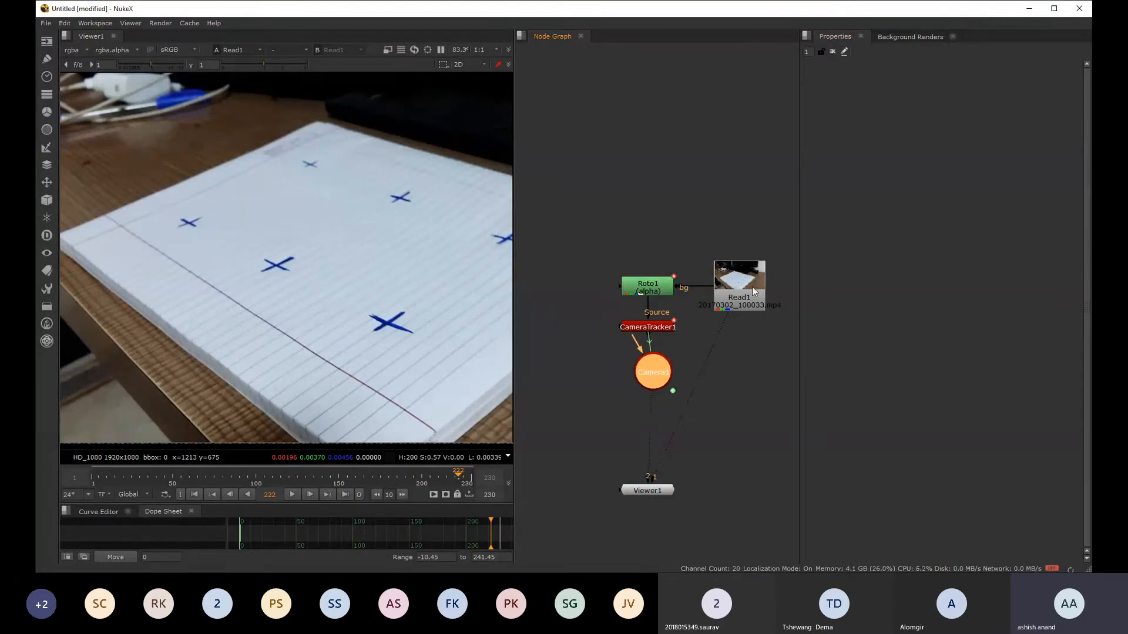
pyautogui.moveTo(753, 287)
pyautogui.mouseDown()
pyautogui.moveTo(818, 290)
pyautogui.moveTo(762, 272)
pyautogui.moveTo(768, 292)
pyautogui.mouseUp()
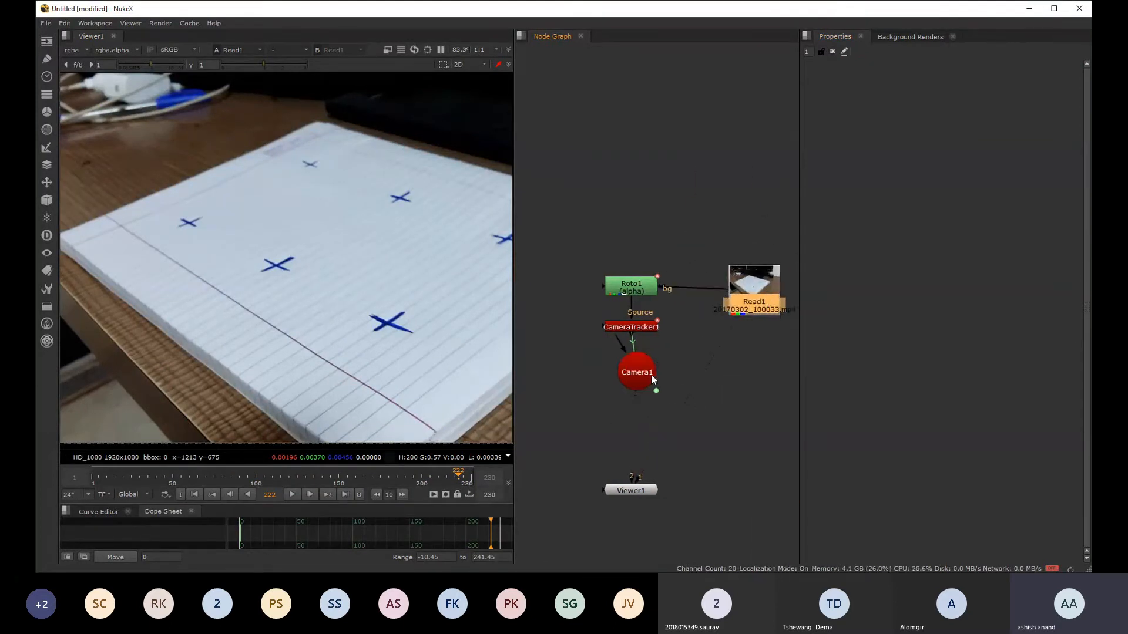
pyautogui.moveTo(653, 380); pyautogui.dragTo(648, 390)
# - Reopen CameraTracker1, create a cube at the tracked points on the notebook's nearest cross mark, and display it in the 3D view
pyautogui.click(633, 329)
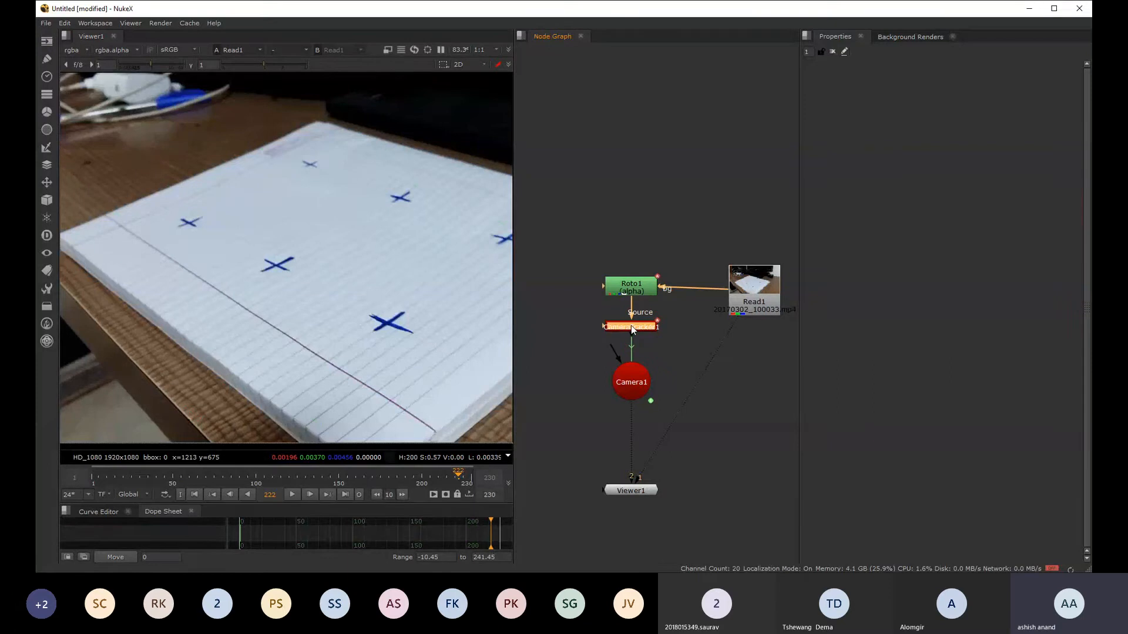
pyautogui.doubleClick(633, 327)
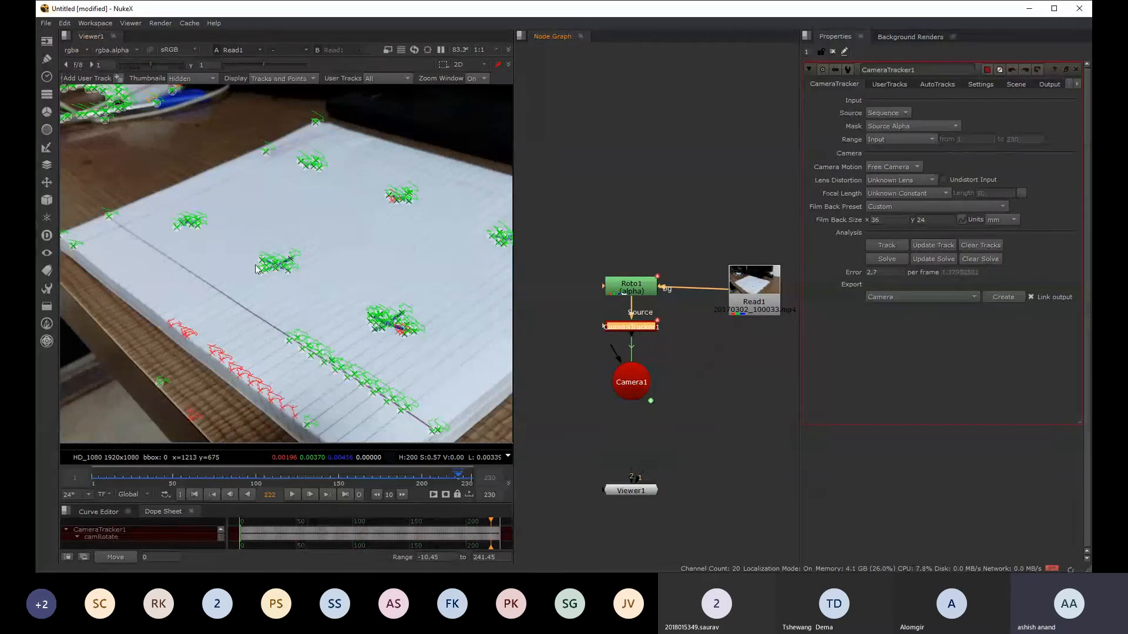
pyautogui.scroll(6, 256, 269)
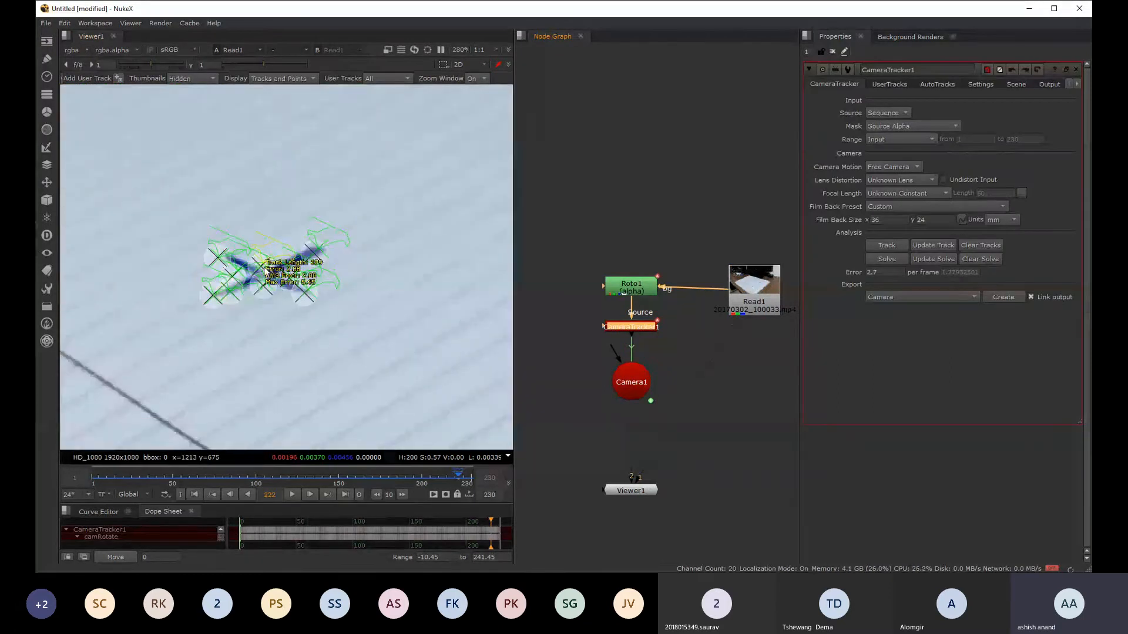
pyautogui.scroll(-7, 438, 285)
pyautogui.scroll(6, 389, 351)
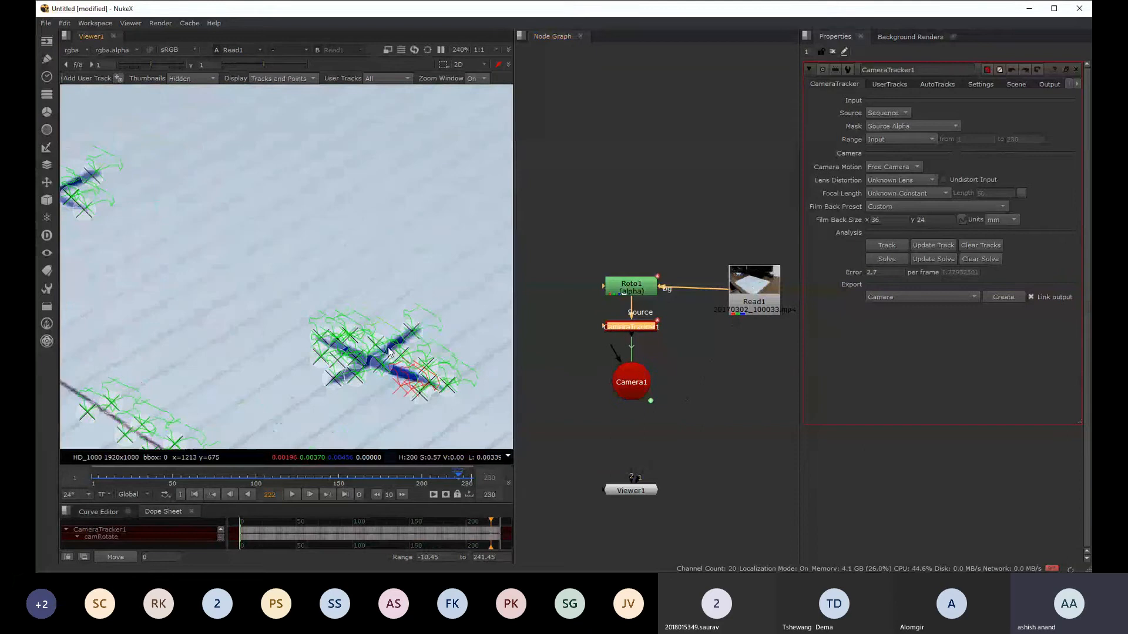
pyautogui.moveTo(388, 351); pyautogui.dragTo(277, 333, button='middle')
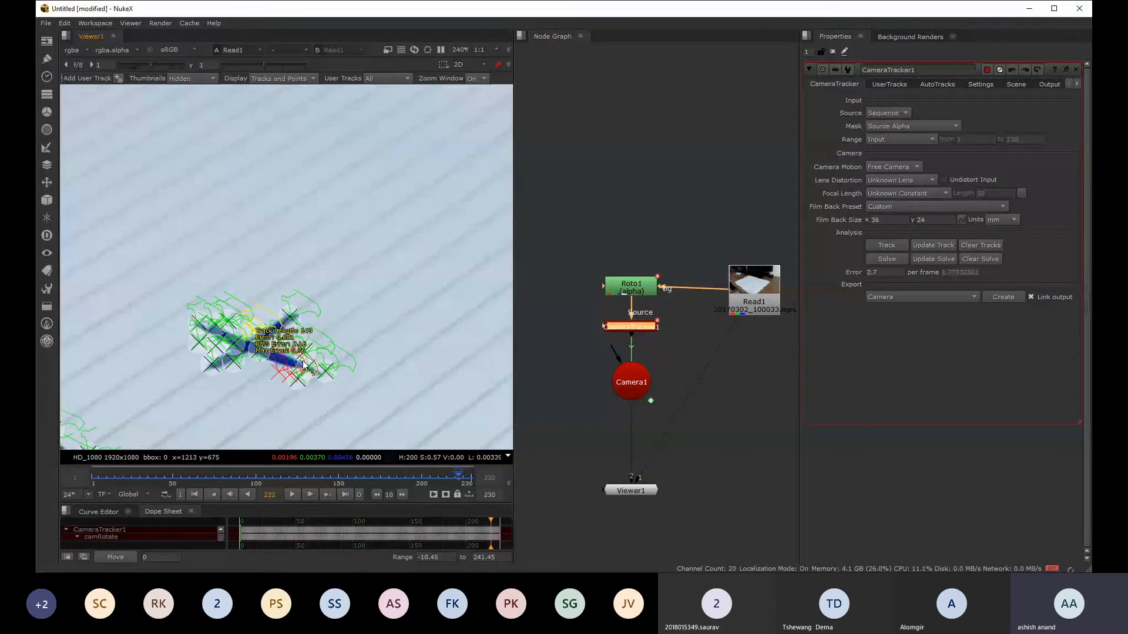
pyautogui.hotkey('ctrl', 'z')
pyautogui.scroll(-7, 342, 210)
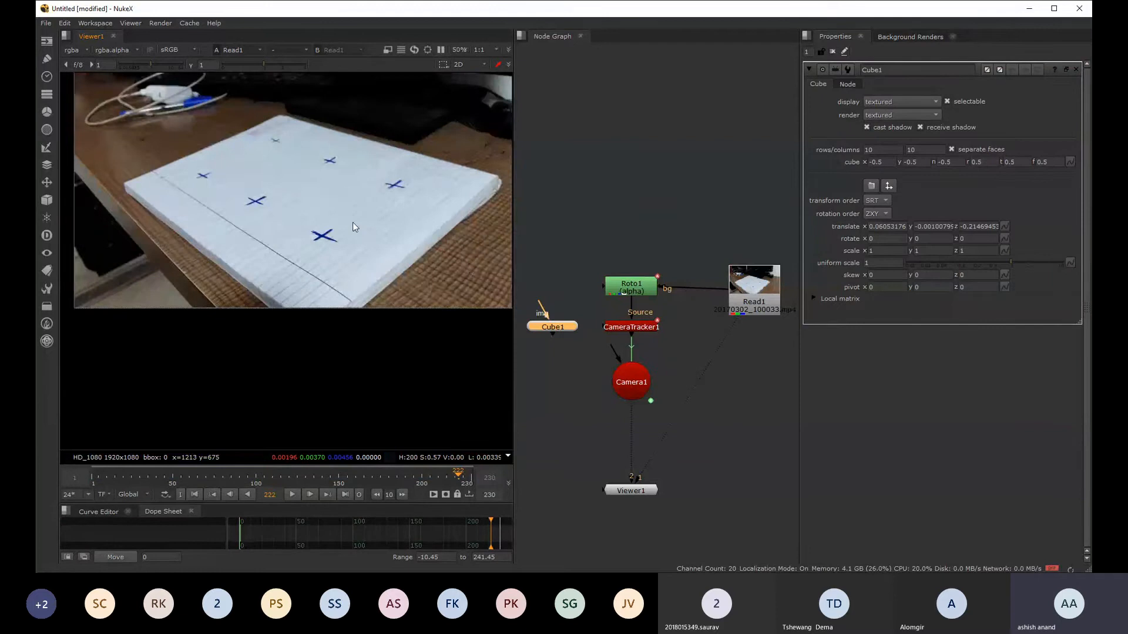
pyautogui.press('Tab')
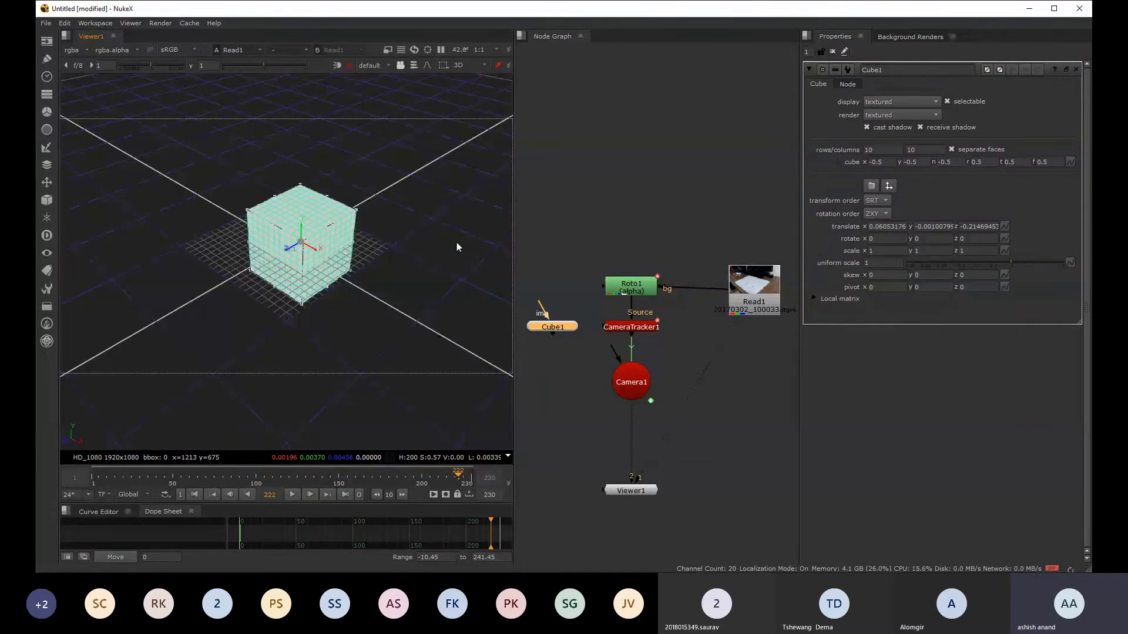
# - Move Viewer1 farther down the node graph, lower Camera1, and place Cube1 beside it
pyautogui.moveTo(658, 380); pyautogui.dragTo(688, 324, button='middle')
pyautogui.moveTo(583, 270); pyautogui.dragTo(575, 340)
pyautogui.moveTo(668, 435); pyautogui.dragTo(667, 517)
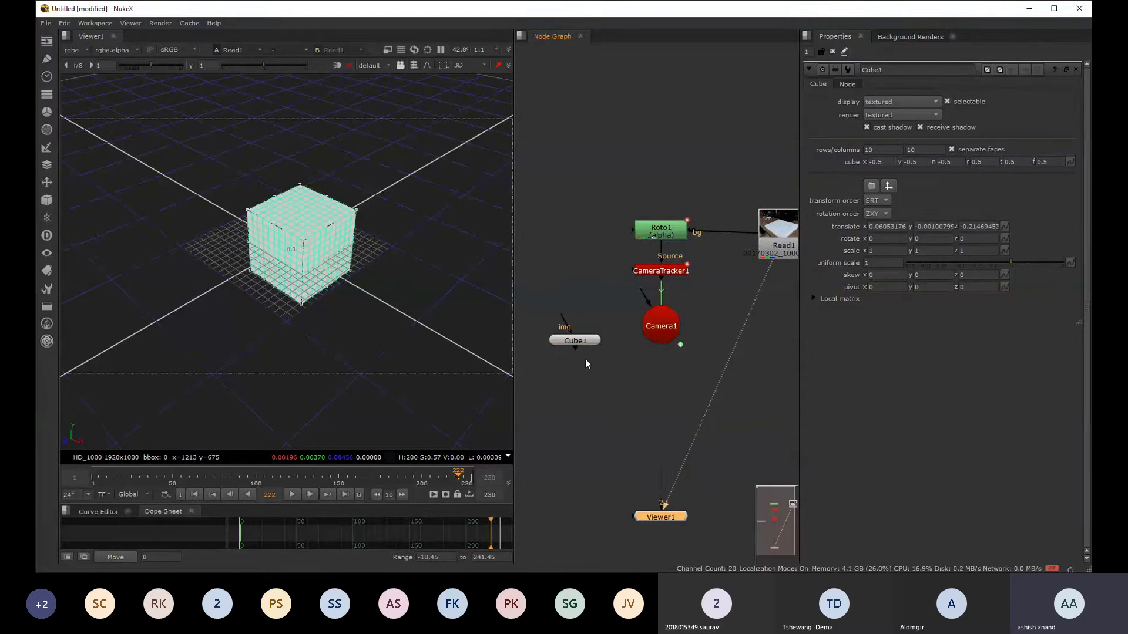
pyautogui.moveTo(575, 348)
pyautogui.mouseDown()
pyautogui.moveTo(696, 333)
pyautogui.moveTo(609, 374)
pyautogui.moveTo(578, 342)
pyautogui.mouseUp()
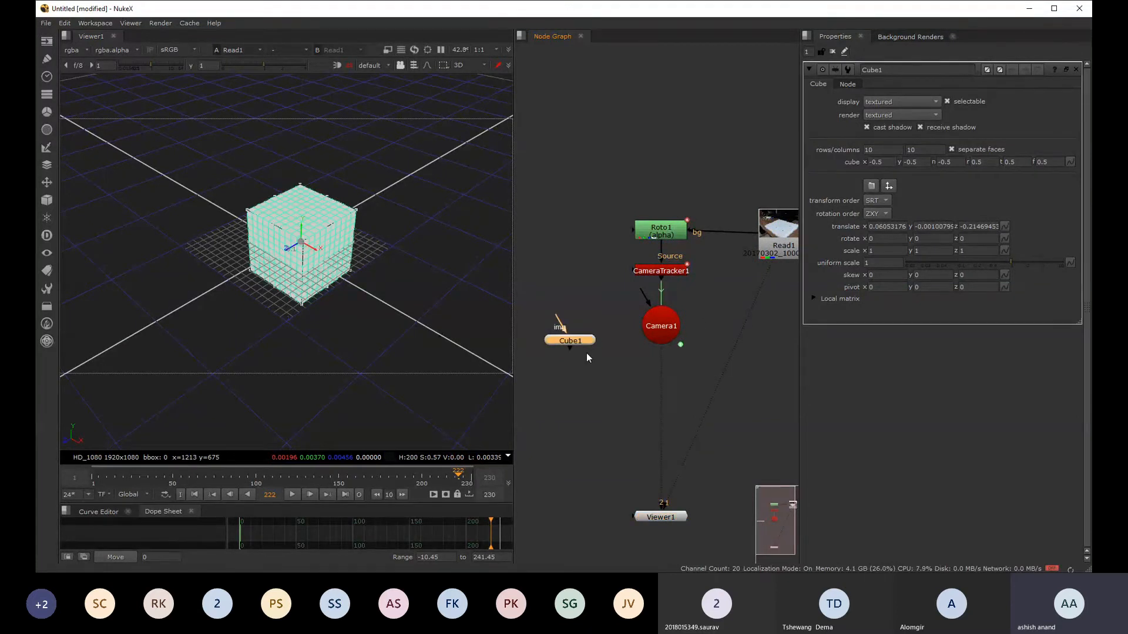
pyautogui.moveTo(664, 345); pyautogui.dragTo(665, 365)
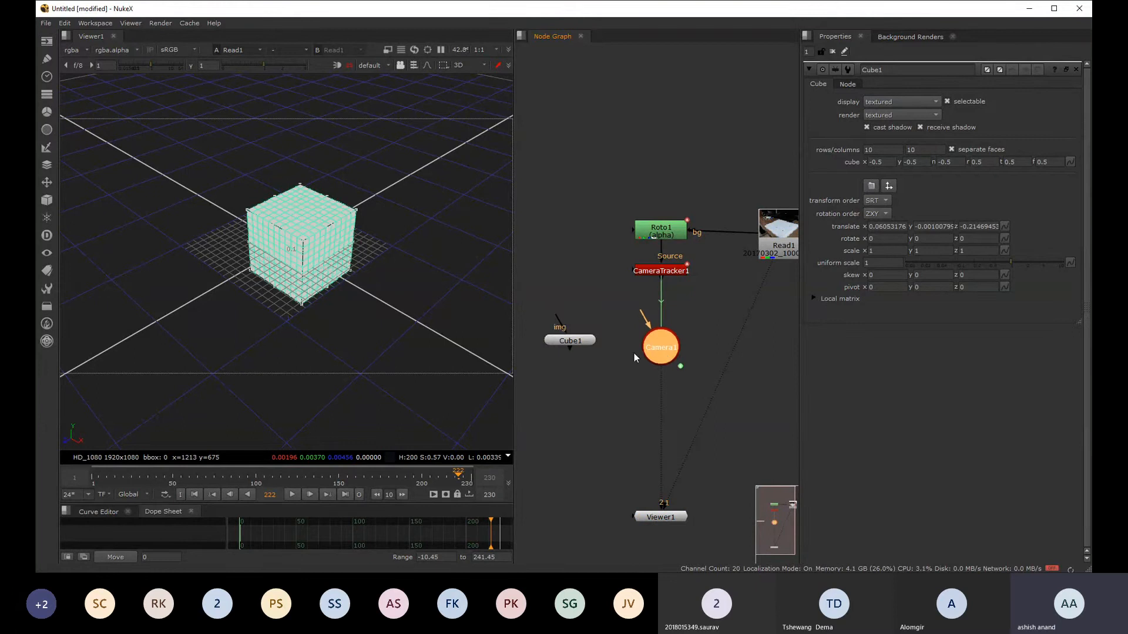
pyautogui.moveTo(577, 344); pyautogui.dragTo(693, 390)
pyautogui.moveTo(585, 377); pyautogui.dragTo(584, 363)
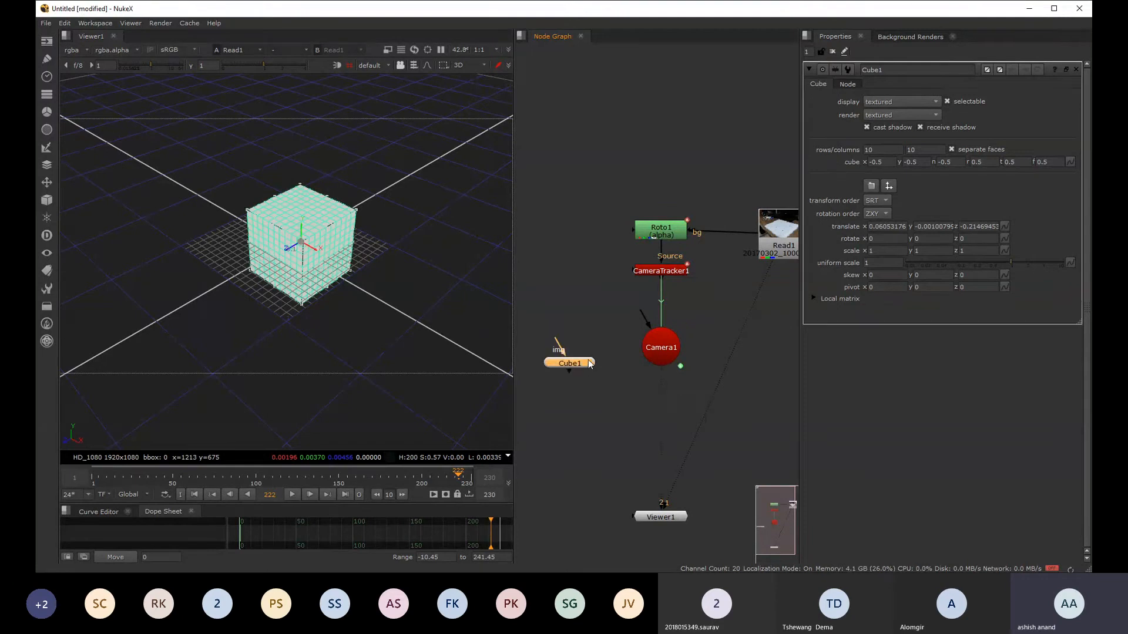
# - Place Camera1 beside CameraTracker1 and move Cube1 into the free space beneath the tracker
pyautogui.moveTo(661, 347); pyautogui.dragTo(549, 272)
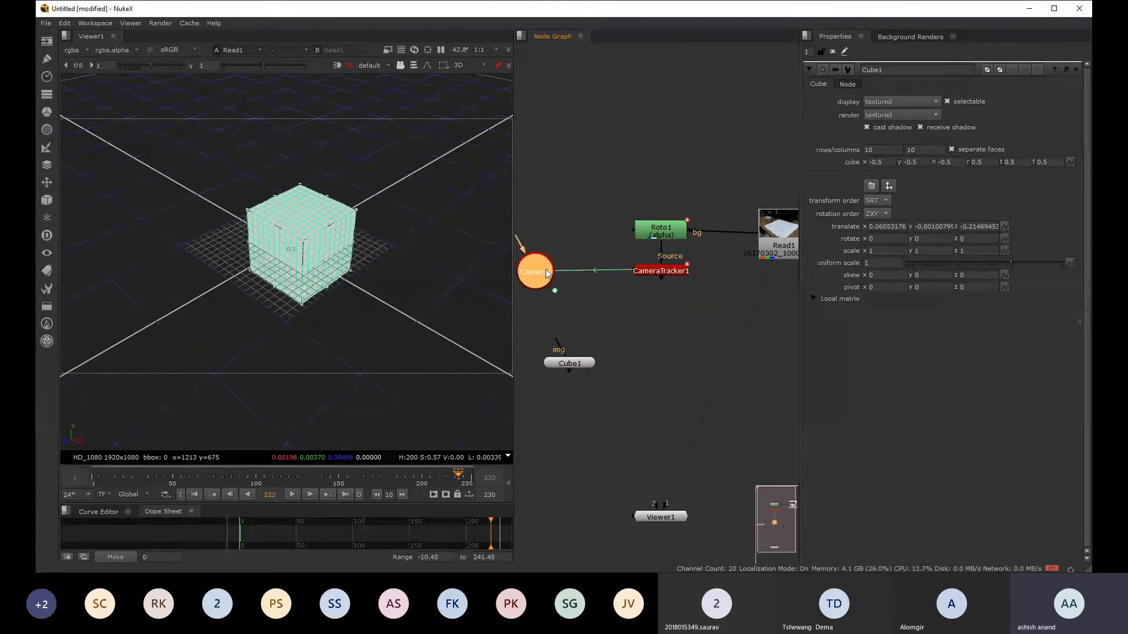
pyautogui.click(586, 374)
pyautogui.moveTo(586, 377); pyautogui.dragTo(682, 336)
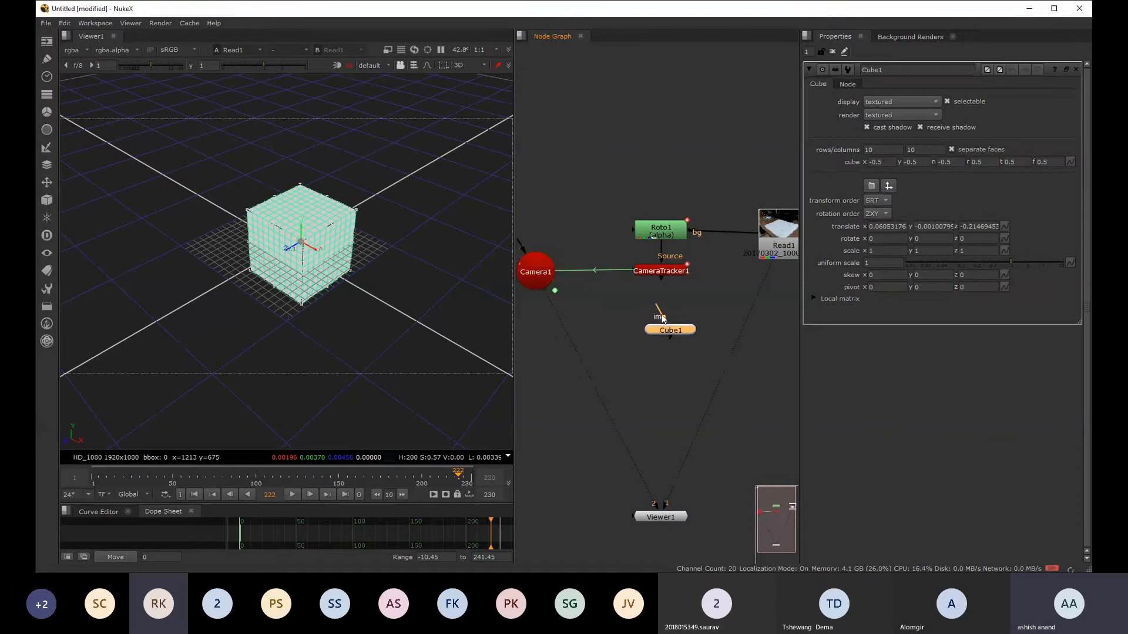
pyautogui.moveTo(676, 339); pyautogui.dragTo(663, 390, button='middle')
pyautogui.moveTo(664, 386); pyautogui.dragTo(648, 432)
# - Reopen CameraTracker1's properties and set its export type to Scene
pyautogui.click(653, 326)
pyautogui.doubleClick(653, 325)
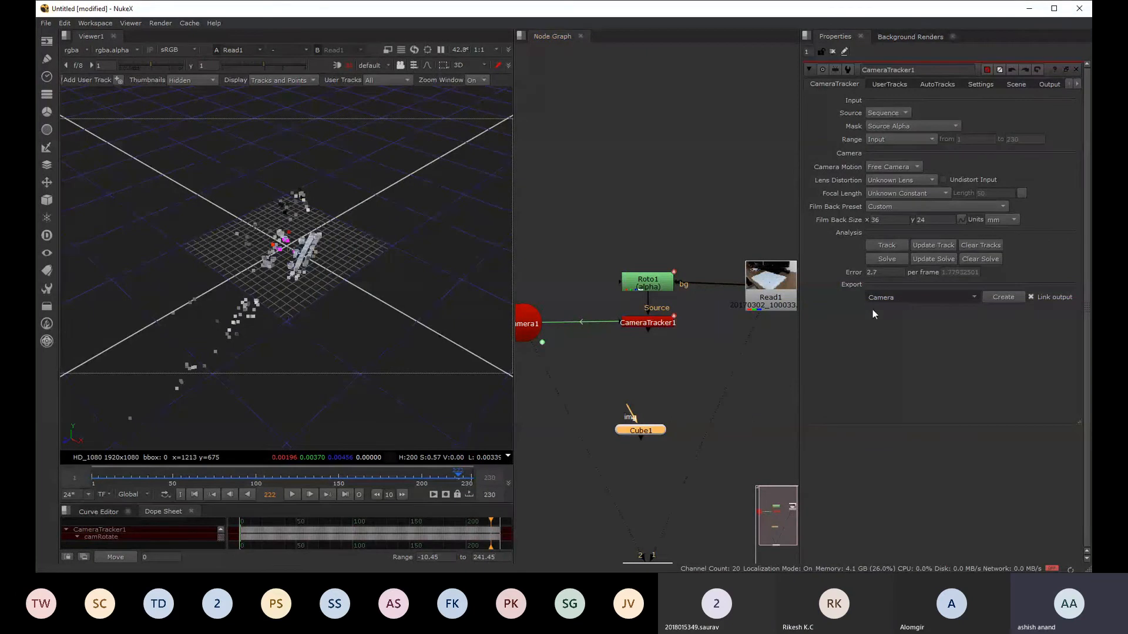
pyautogui.click(900, 330)
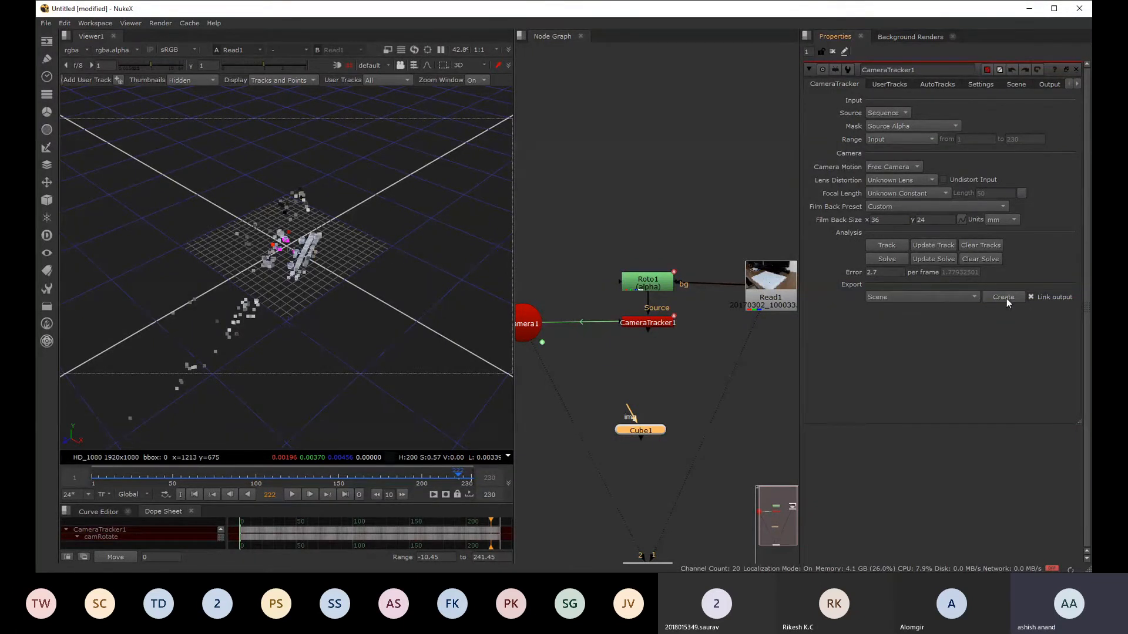
# - Create the Scene export from CameraTracker1 and arrange Cube1, Camera1 and Camera2 clear of the exported nodes
pyautogui.click(1003, 297)
pyautogui.moveTo(630, 426); pyautogui.dragTo(731, 480)
pyautogui.moveTo(731, 480); pyautogui.dragTo(728, 488, button='middle')
pyautogui.moveTo(529, 327); pyautogui.dragTo(558, 326)
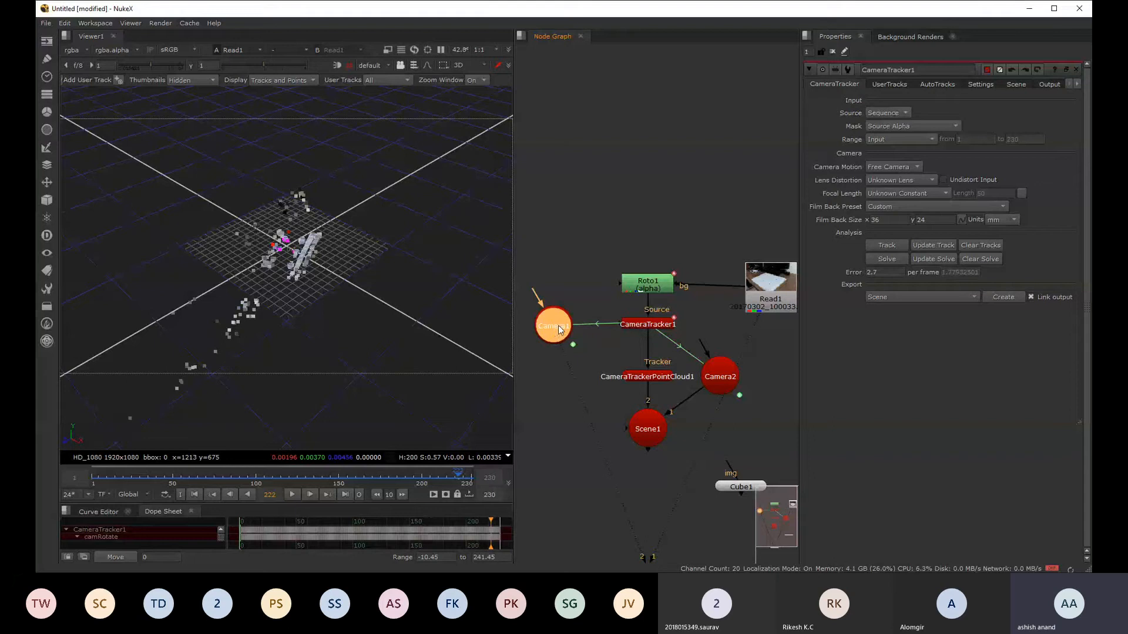
pyautogui.moveTo(719, 378); pyautogui.dragTo(732, 362)
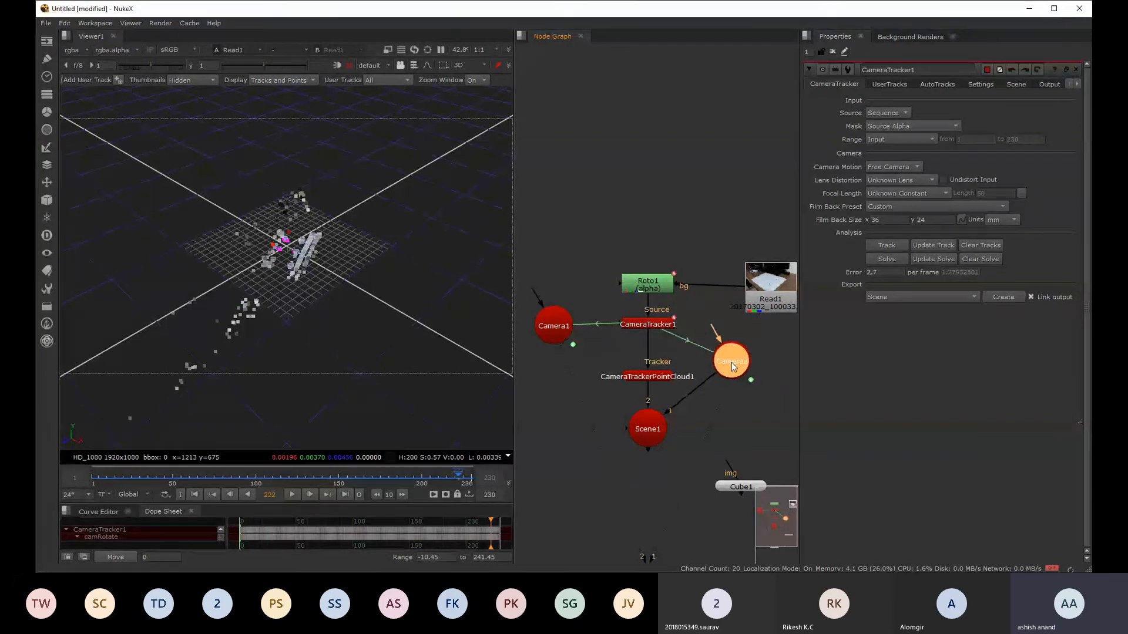
# - Display Camera2 in the 3D view to compare it with Camera1, and delete Camera2
pyautogui.press('1')
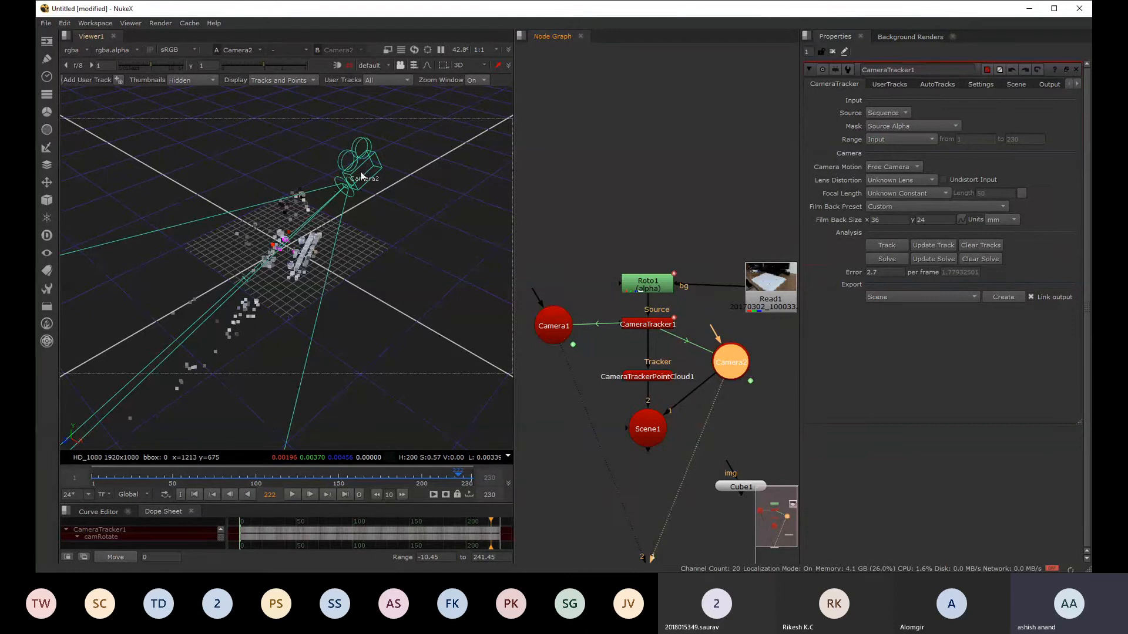
pyautogui.click(343, 151)
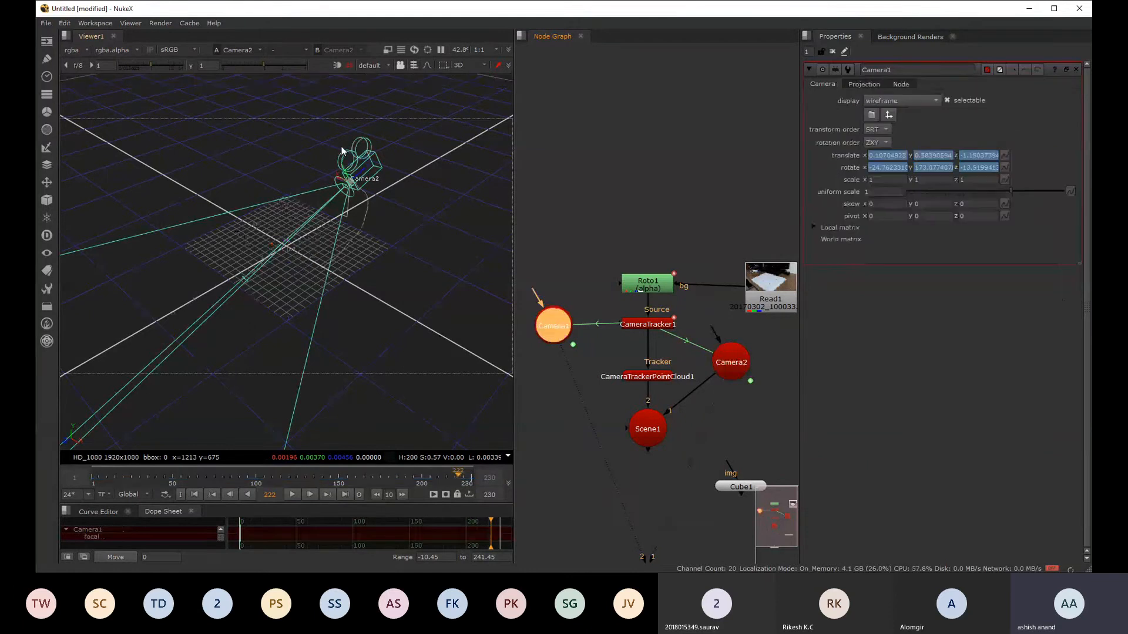
pyautogui.click(735, 372)
pyautogui.press('Delete')
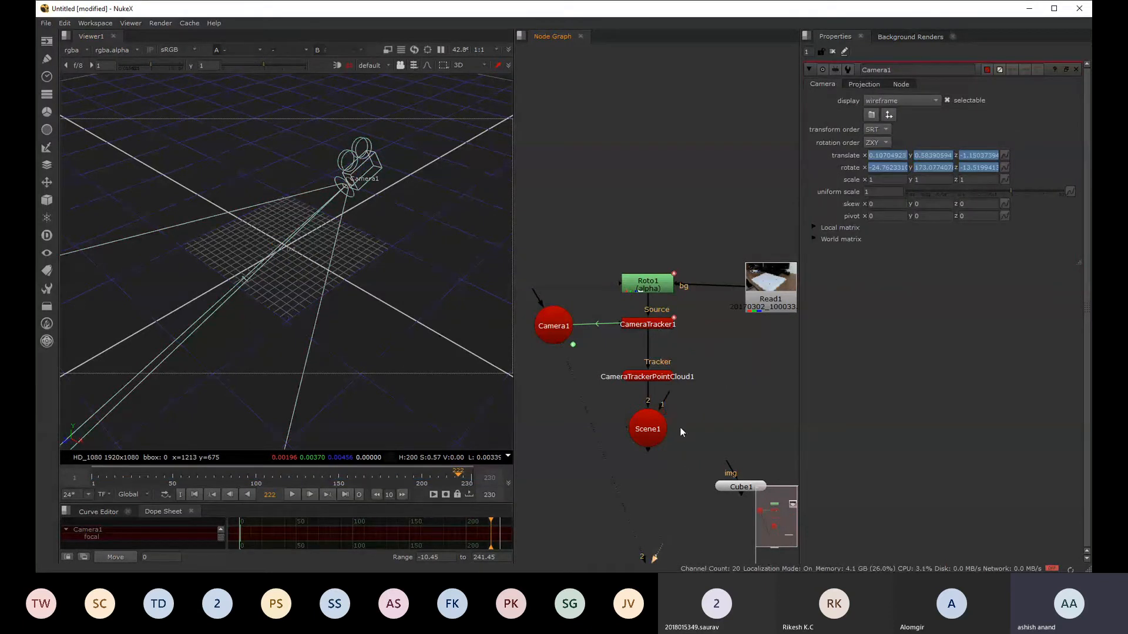
# - Delete the exported CameraTrackerPointCloud1 and Scene1 nodes from the node graph
pyautogui.moveTo(649, 430); pyautogui.dragTo(654, 451)
pyautogui.moveTo(549, 332); pyautogui.dragTo(547, 331)
pyautogui.moveTo(715, 340); pyautogui.dragTo(602, 499)
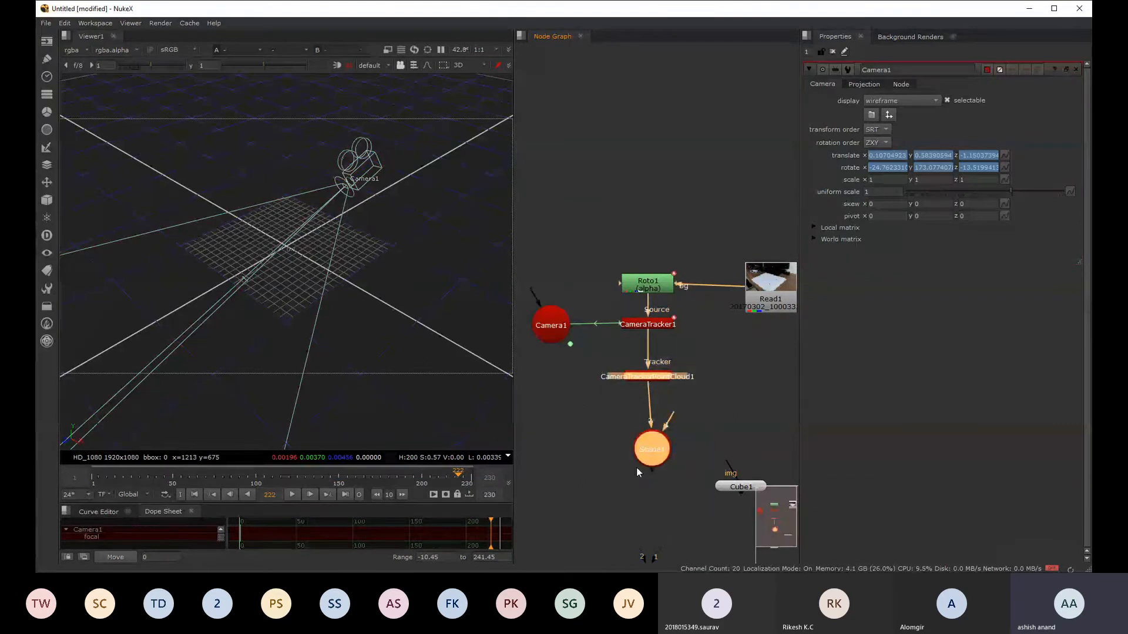
pyautogui.press('Delete')
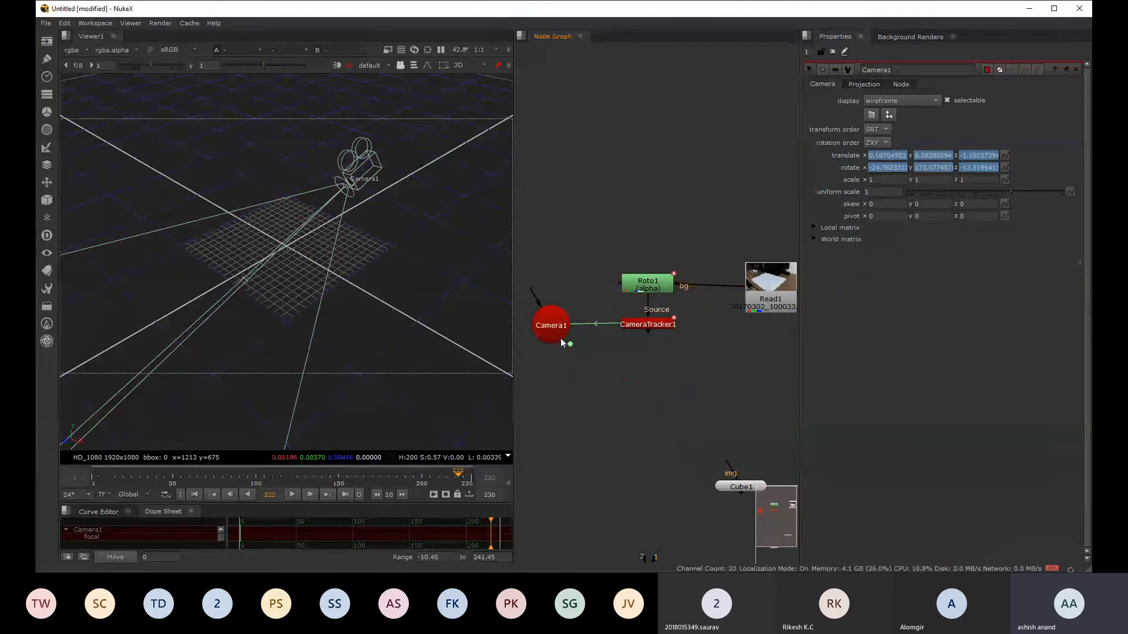
# - Create the Scene export again from CameraTracker1, and delete its point cloud, scene and Camera2 nodes
pyautogui.doubleClick(646, 325)
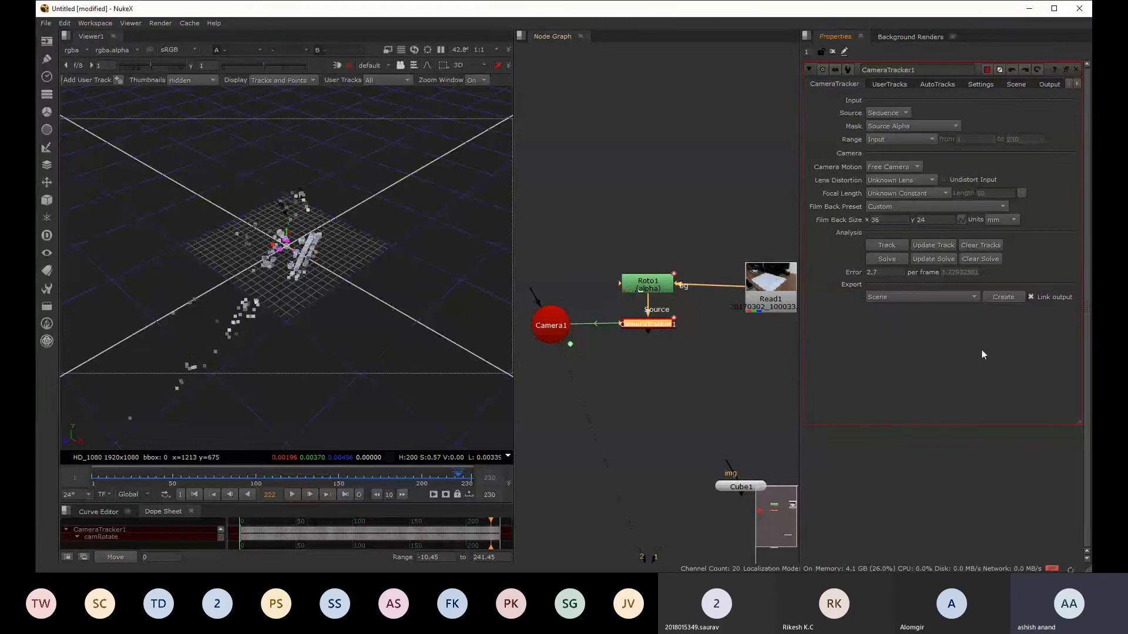
pyautogui.click(1002, 296)
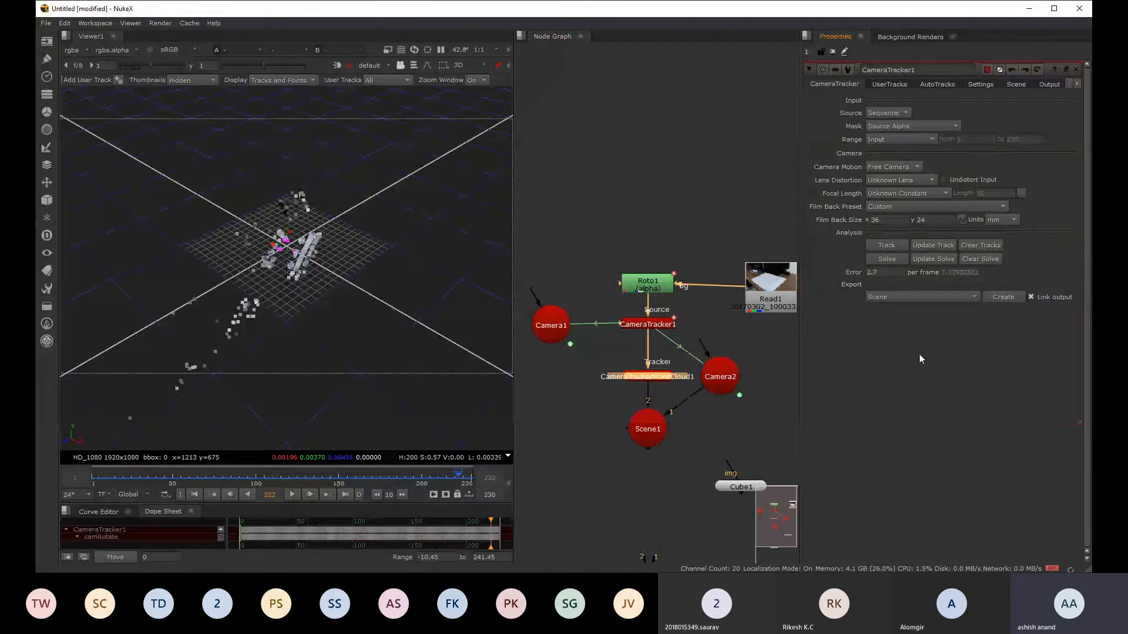
pyautogui.scroll(4, 667, 368)
pyautogui.moveTo(555, 328); pyautogui.dragTo(737, 401)
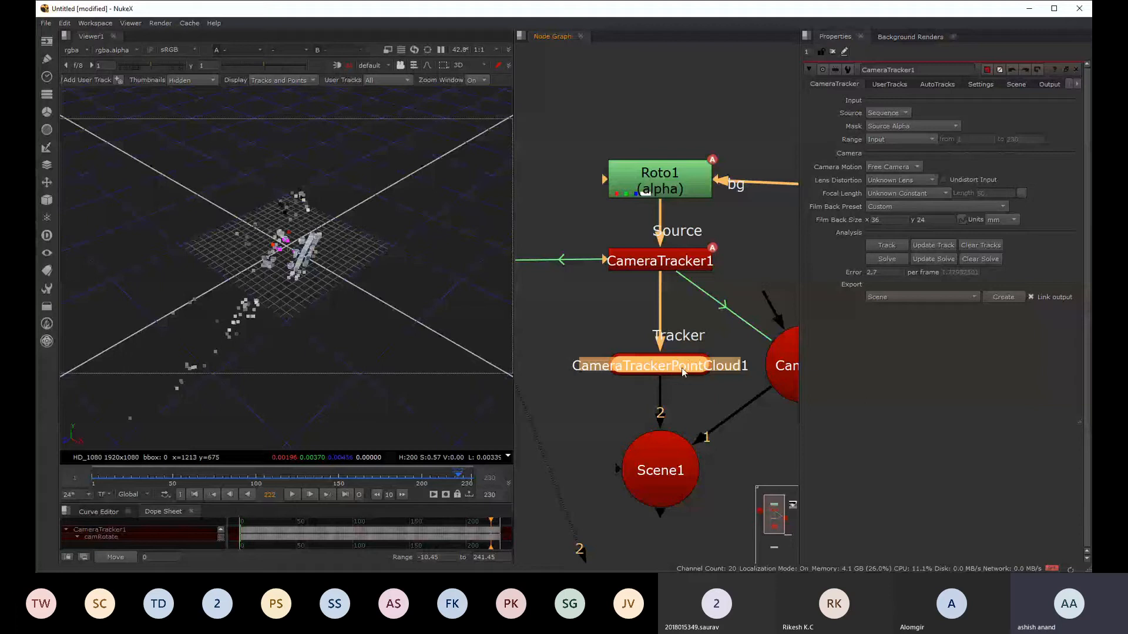
pyautogui.moveTo(721, 369); pyautogui.dragTo(683, 375, button='middle')
pyautogui.scroll(-4, 651, 394)
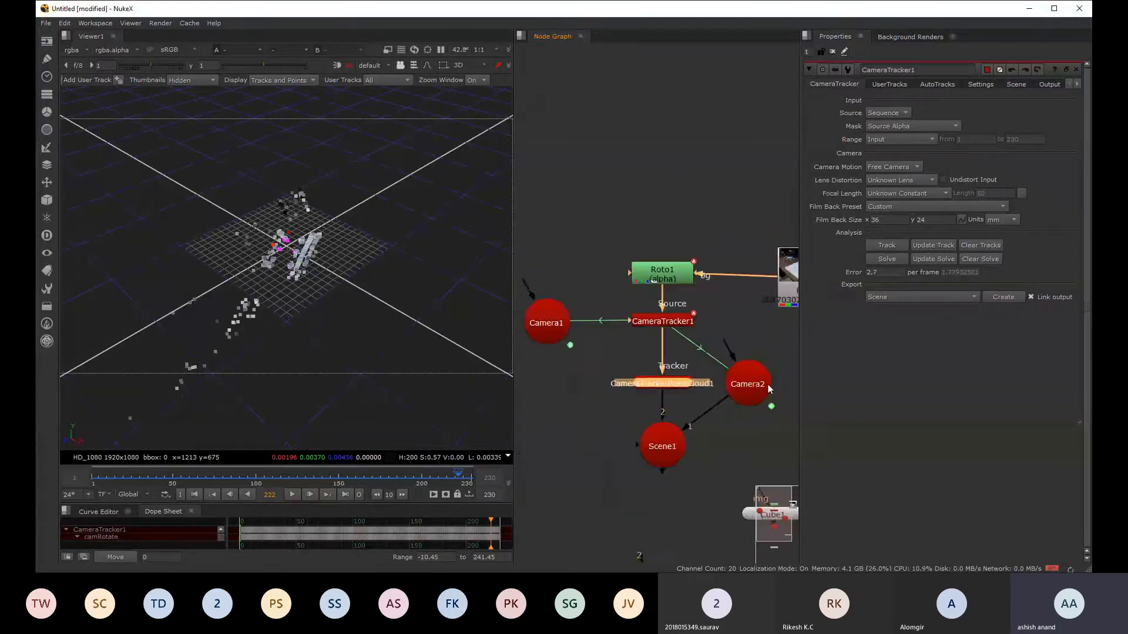
pyautogui.moveTo(779, 348); pyautogui.dragTo(620, 461)
pyautogui.press('Delete')
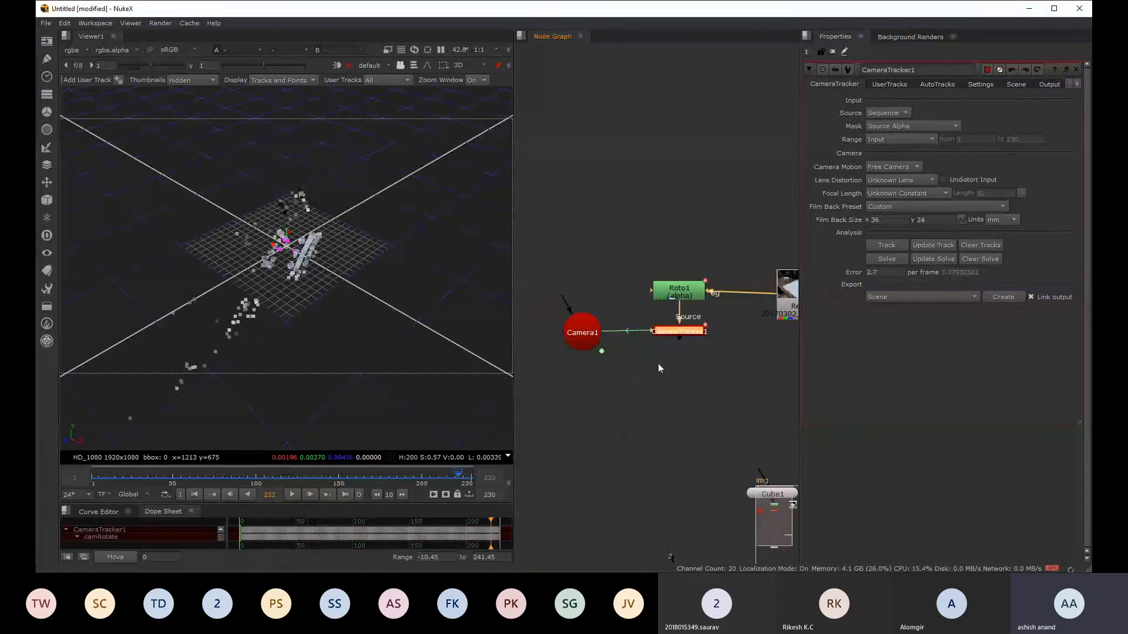
# - Export a Point cloud from CameraTracker1 and place the new node below the tracker
pyautogui.click(902, 321)
pyautogui.click(1008, 298)
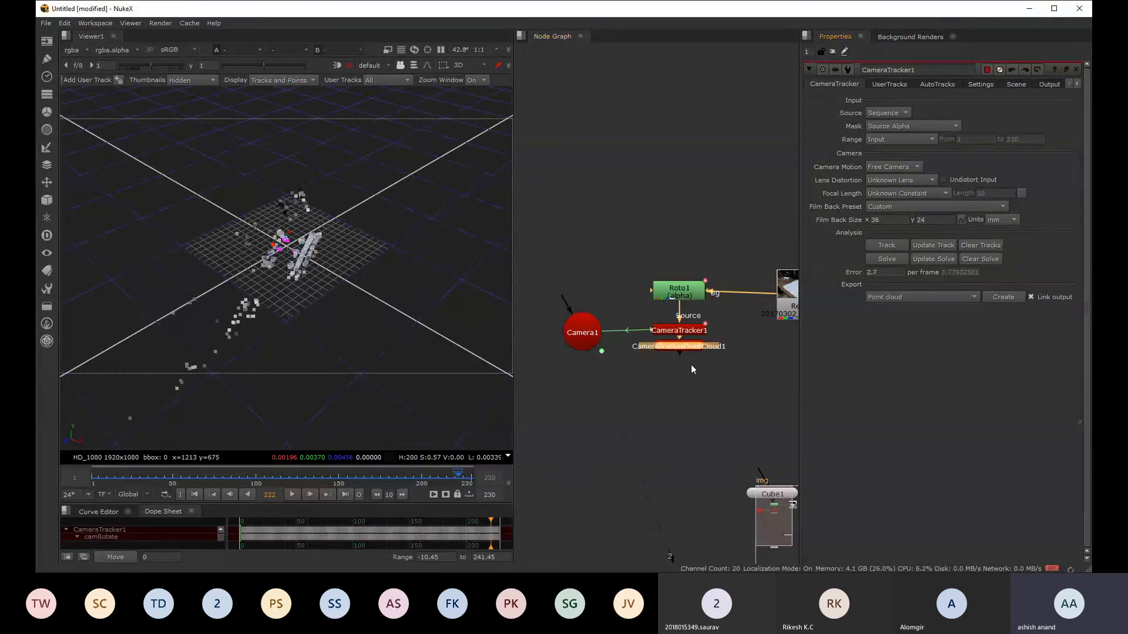
pyautogui.moveTo(691, 347); pyautogui.dragTo(689, 375)
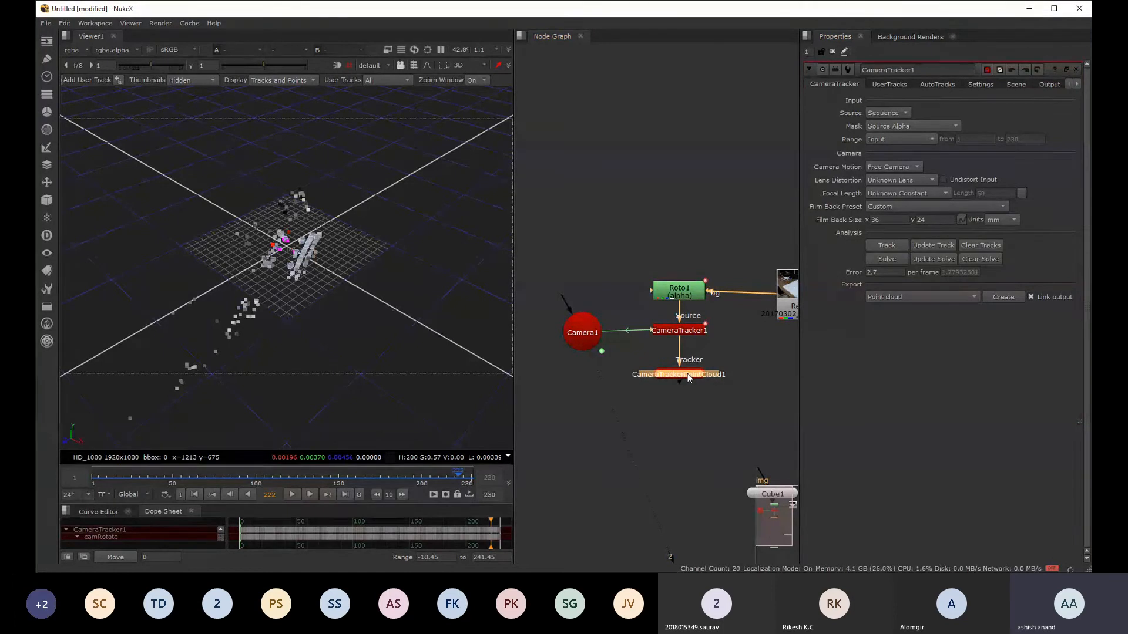
# - Add a Scene node fed by CameraTrackerPointCloud1 and space it farther below the point cloud
pyautogui.press('m')
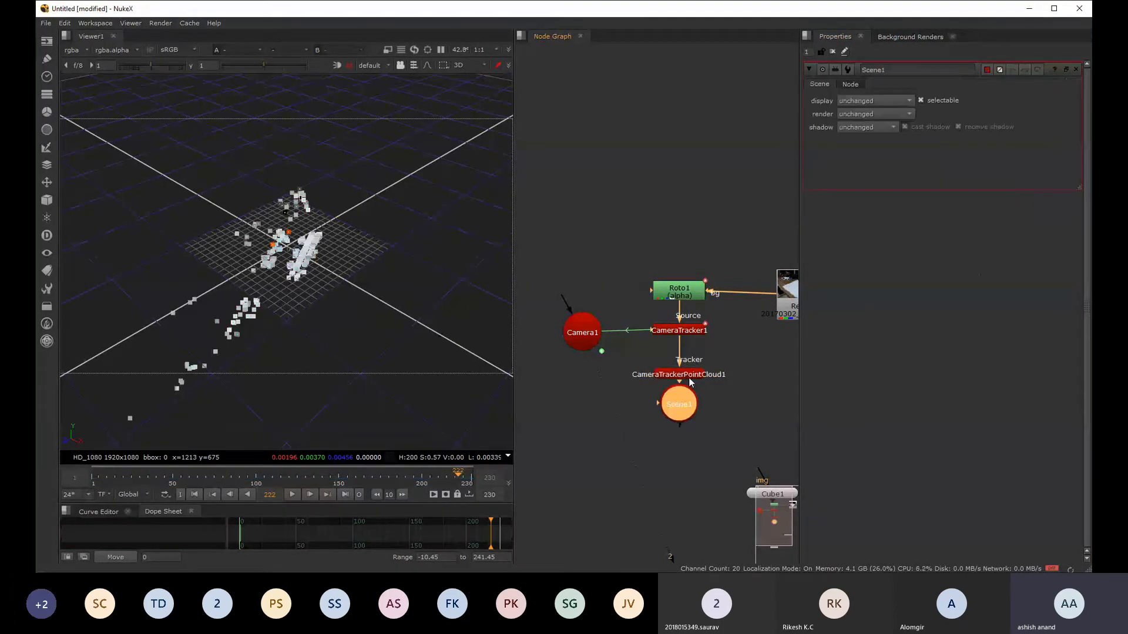
pyautogui.moveTo(681, 431); pyautogui.dragTo(682, 475)
pyautogui.moveTo(681, 474); pyautogui.dragTo(649, 438, button='middle')
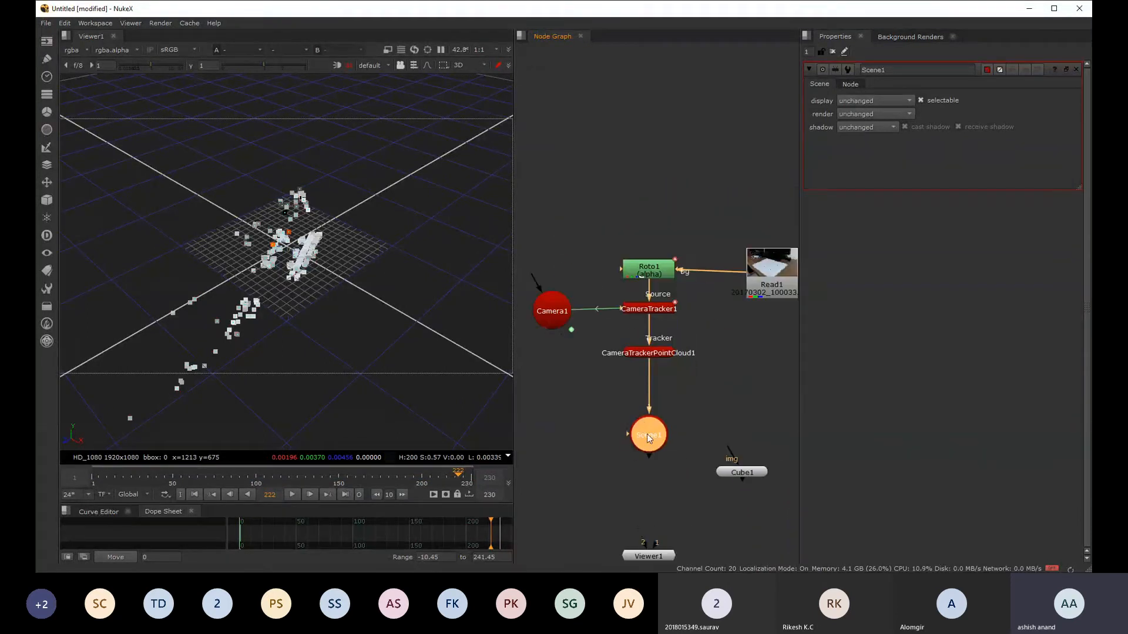
pyautogui.moveTo(649, 438); pyautogui.dragTo(655, 415)
# - Connect Cube1 to Scene1 and place the cube node level with the scene node
pyautogui.moveTo(718, 442); pyautogui.dragTo(689, 459, button='middle')
pyautogui.moveTo(716, 489); pyautogui.dragTo(607, 438)
pyautogui.moveTo(833, 435); pyautogui.dragTo(764, 435, button='middle')
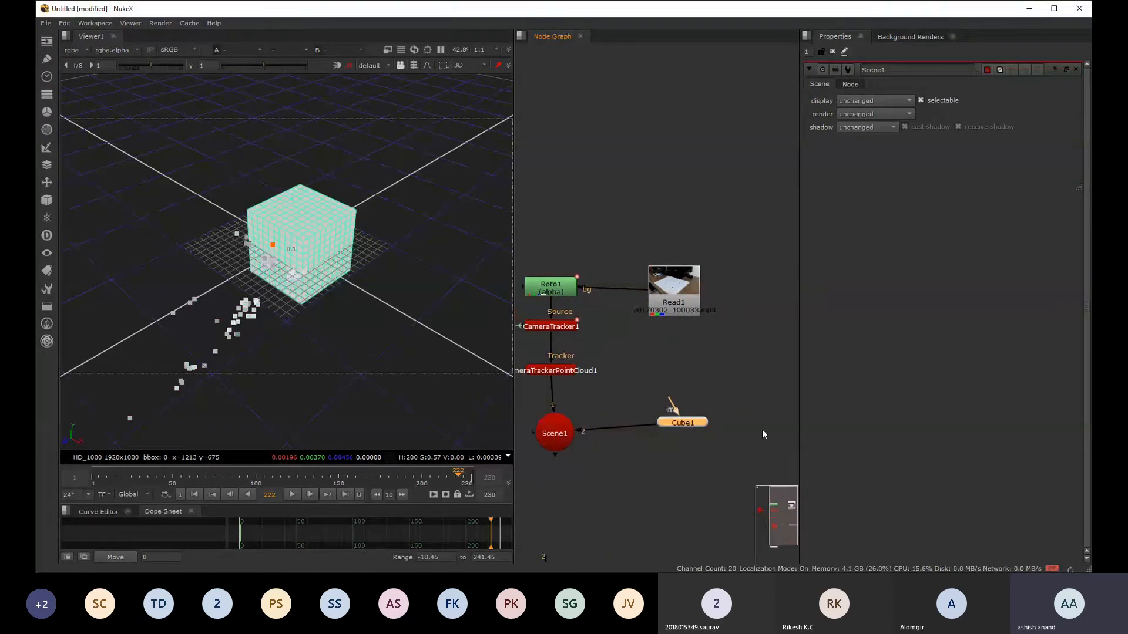
pyautogui.moveTo(697, 424); pyautogui.dragTo(766, 434)
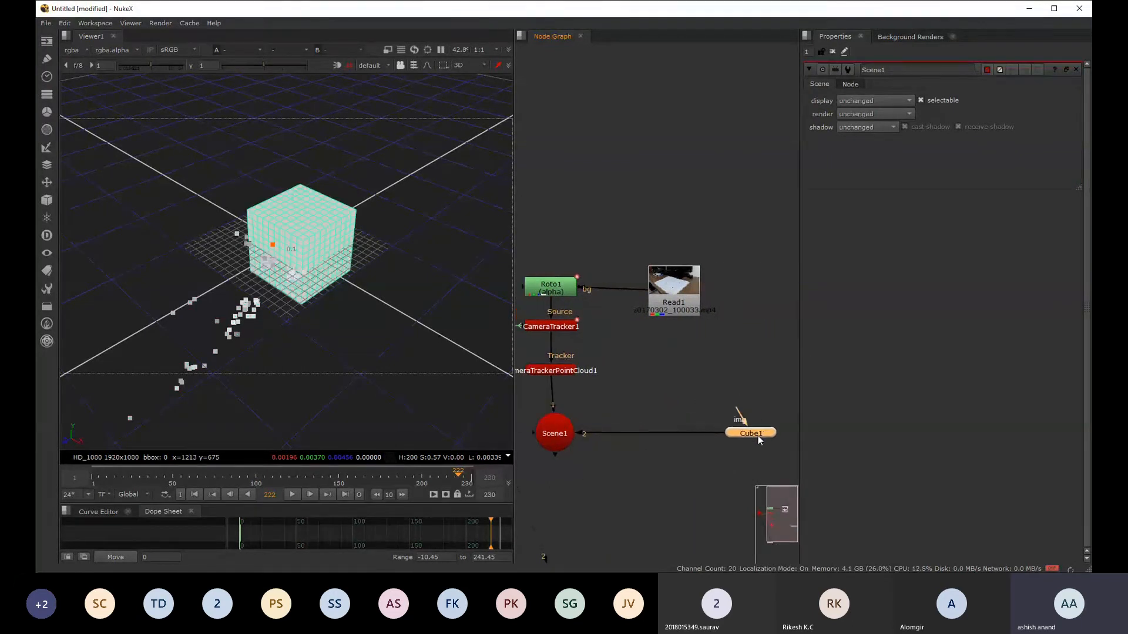
pyautogui.moveTo(755, 441)
pyautogui.mouseDown(button='middle')
pyautogui.moveTo(732, 438)
pyautogui.moveTo(744, 434)
pyautogui.mouseUp(button='middle')
pyautogui.scroll(-2, 724, 337)
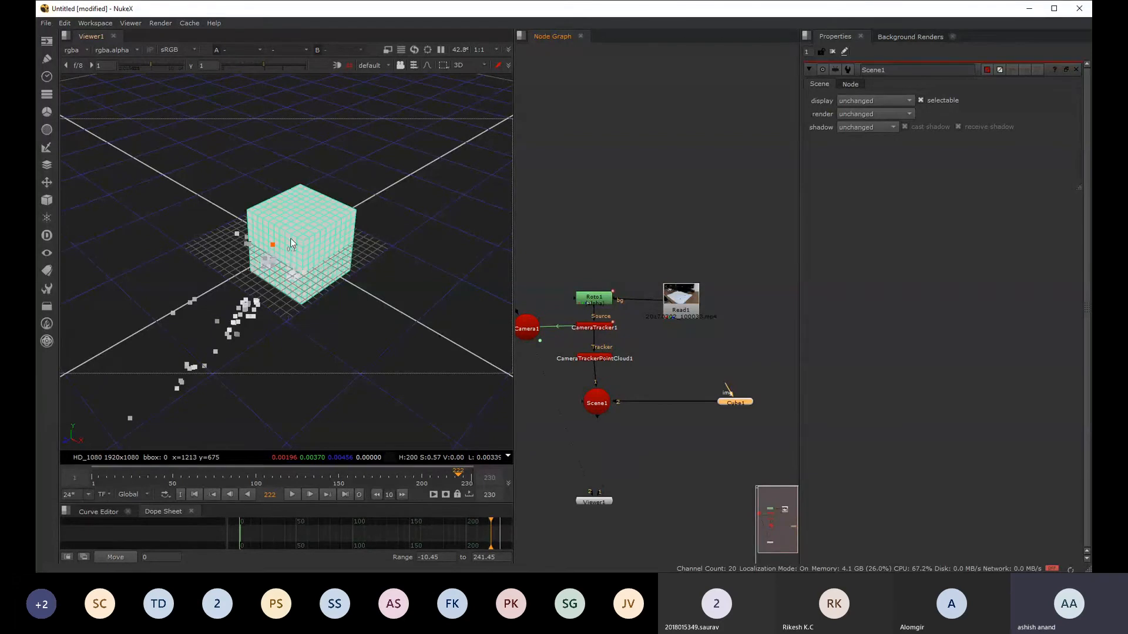
# - Delete Cube1, and reopen CameraTracker1 to view its tracks close up around the notebook's cross marks
pyautogui.press('Delete')
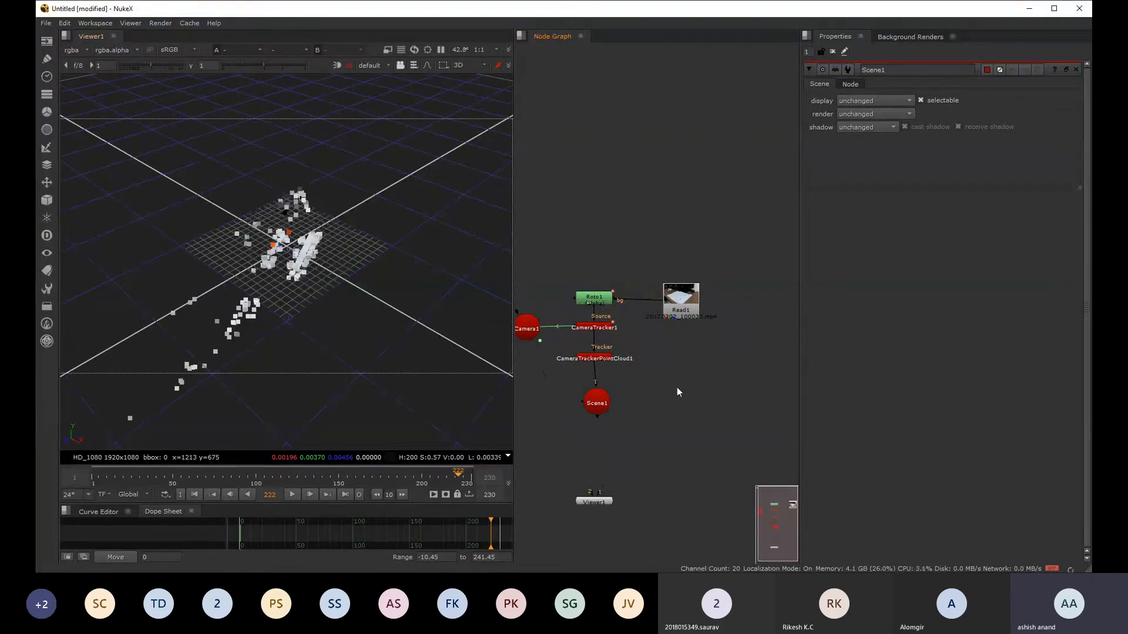
pyautogui.moveTo(644, 345)
pyautogui.mouseDown(button='middle')
pyautogui.moveTo(722, 345)
pyautogui.moveTo(651, 351)
pyautogui.mouseUp(button='middle')
pyautogui.scroll(3, 722, 345)
pyautogui.click(696, 327)
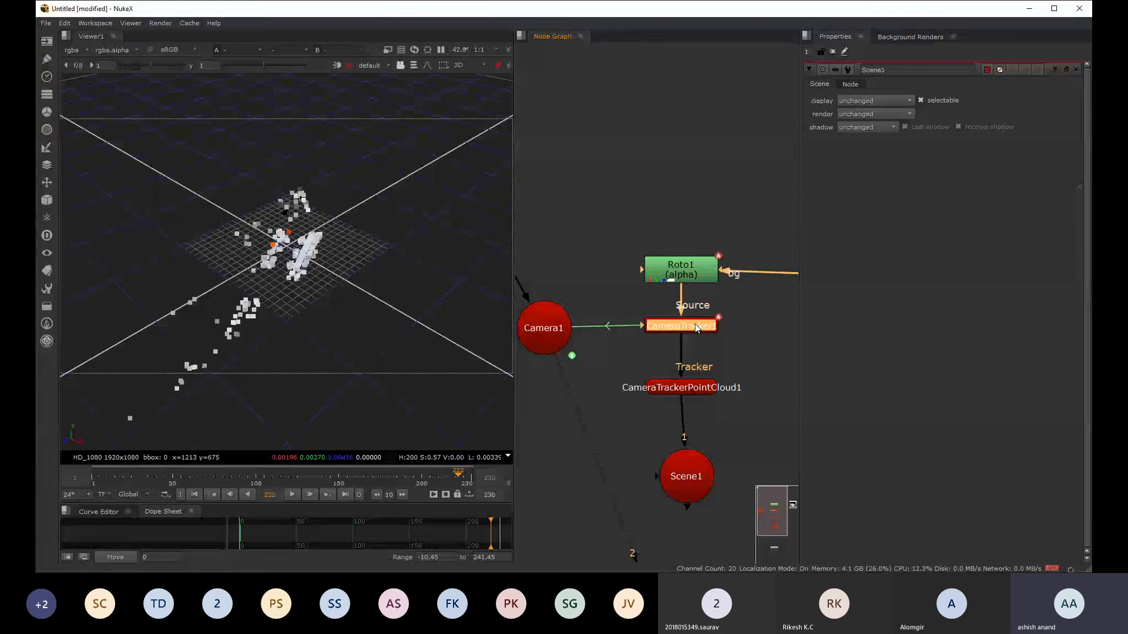
pyautogui.doubleClick(696, 327)
pyautogui.press('1')
pyautogui.scroll(4, 302, 276)
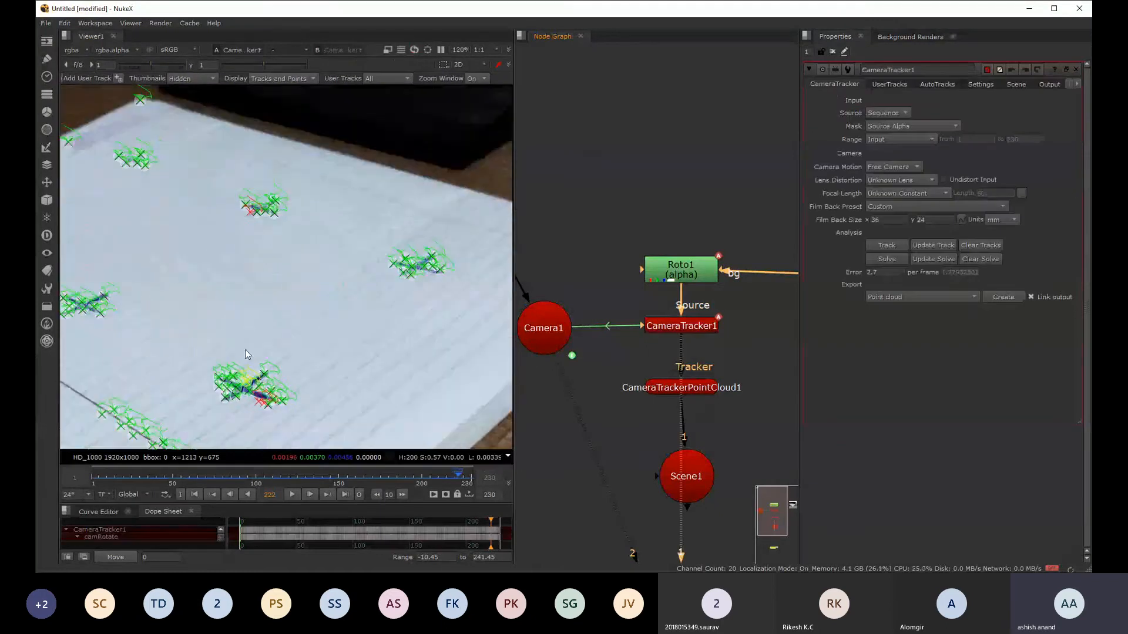
pyautogui.scroll(2, 213, 252)
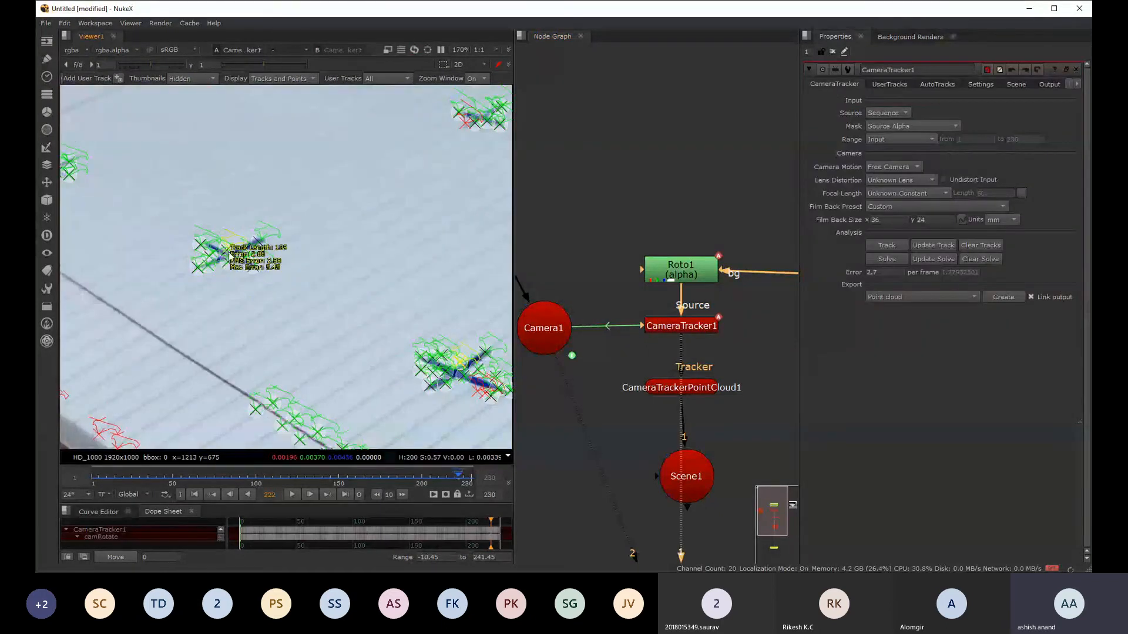
# - Create a cube at a tracked point on the cross mark left of the nearest one, and show it in 3D
pyautogui.click(227, 262)
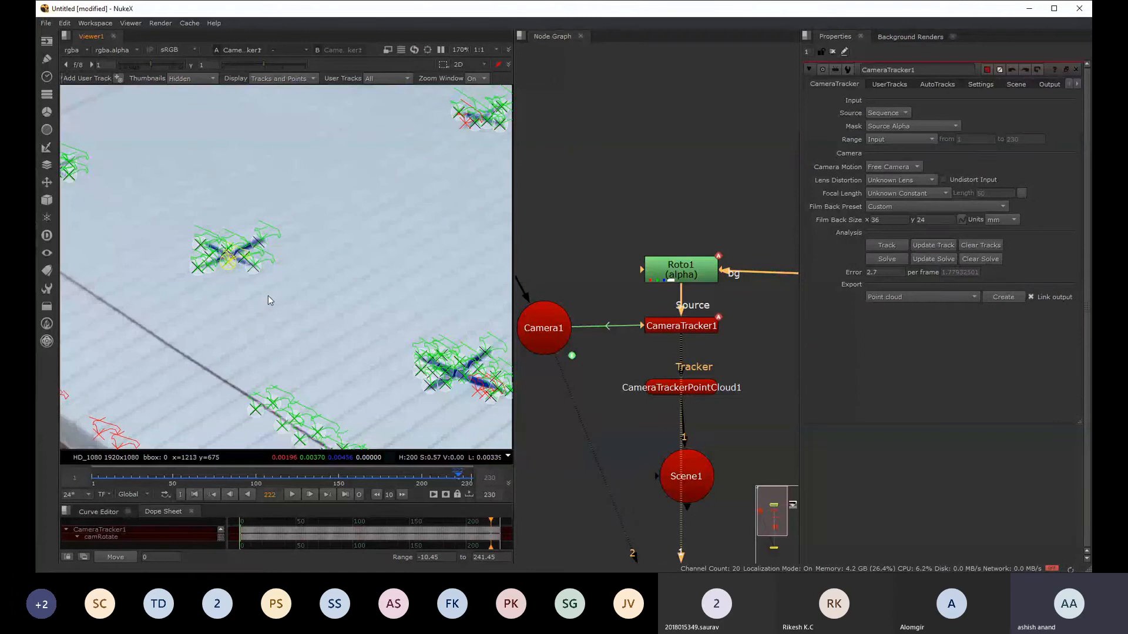
pyautogui.press('Tab')
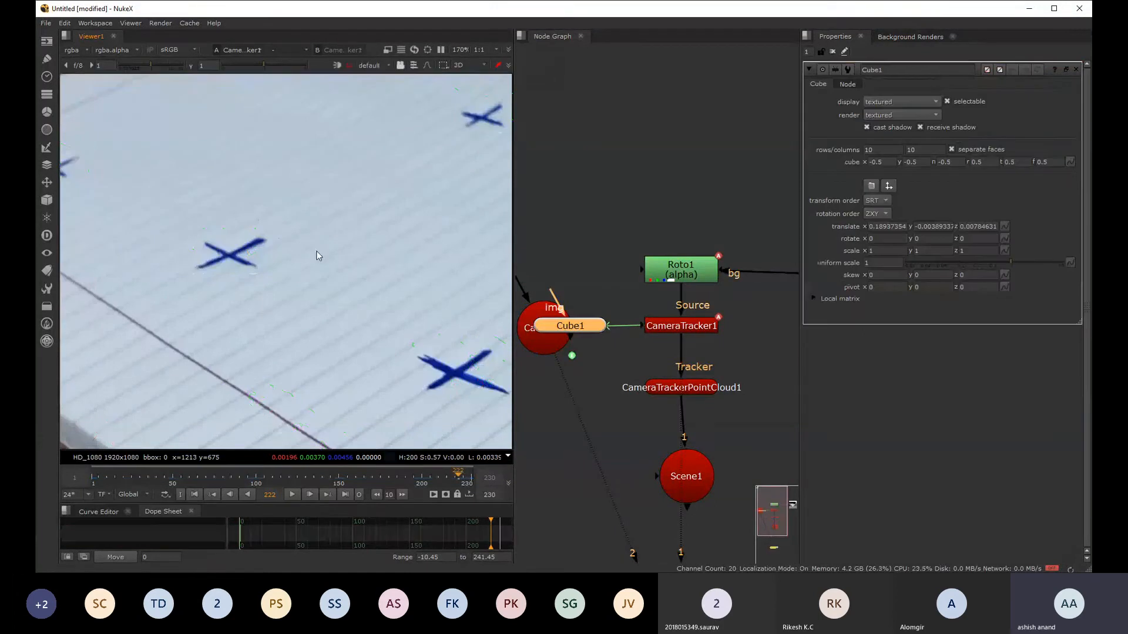
pyautogui.press('Tab')
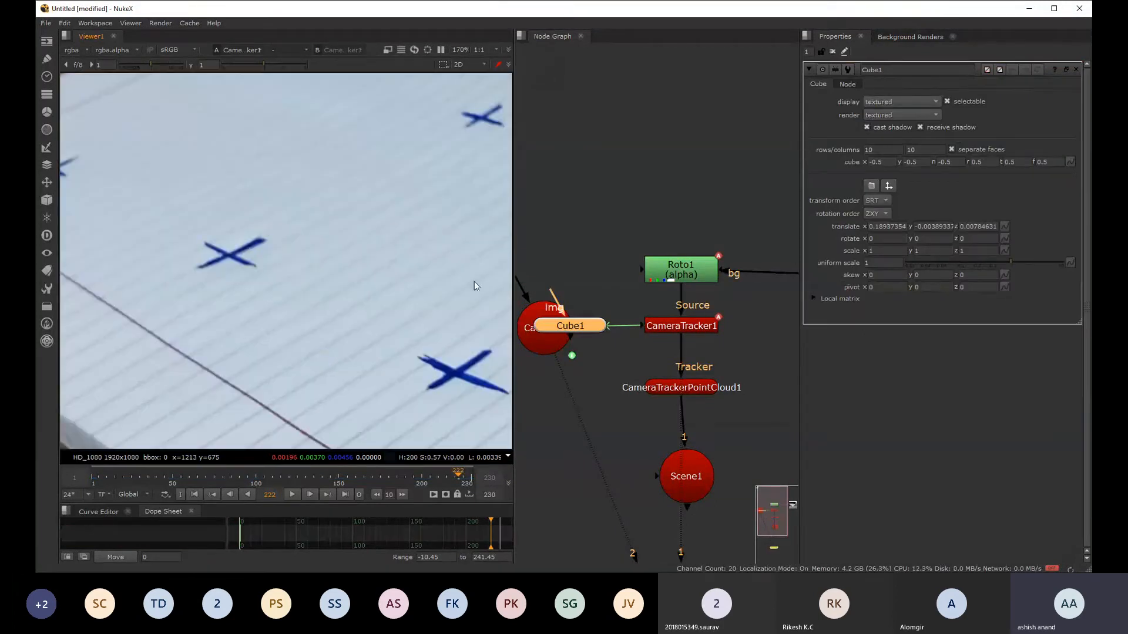
pyautogui.scroll(-3, 643, 368)
pyautogui.press('Tab')
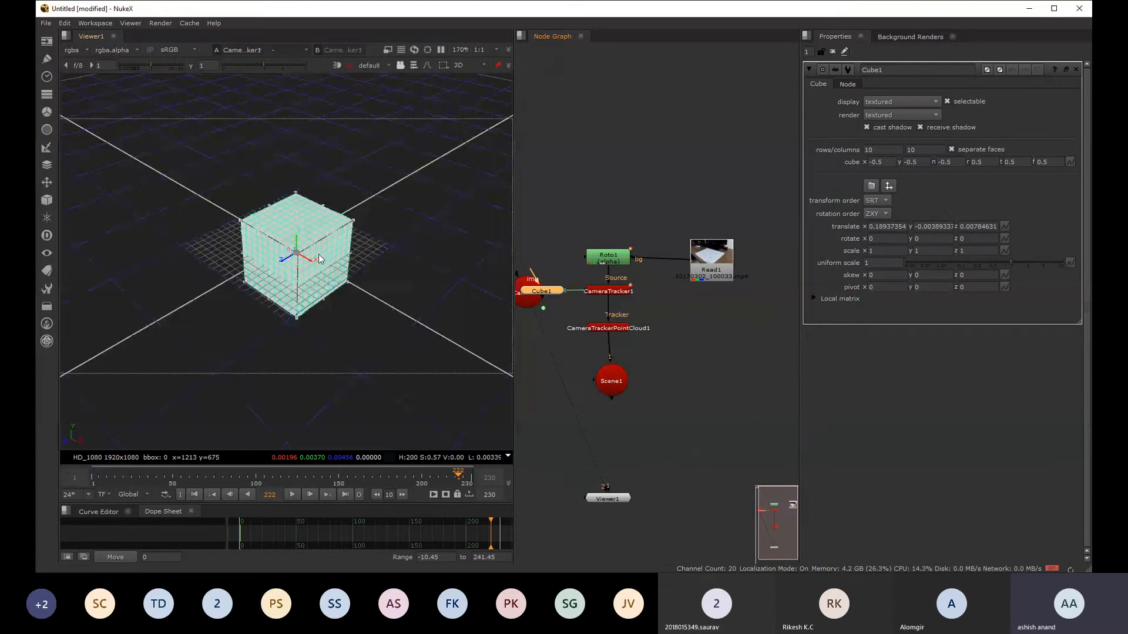
# - Move Cube1 away from Camera1, place it level with Scene1, and connect it to the scene
pyautogui.moveTo(747, 380); pyautogui.dragTo(720, 401, button='middle')
pyautogui.scroll(-1, 673, 362)
pyautogui.scroll(1, 555, 337)
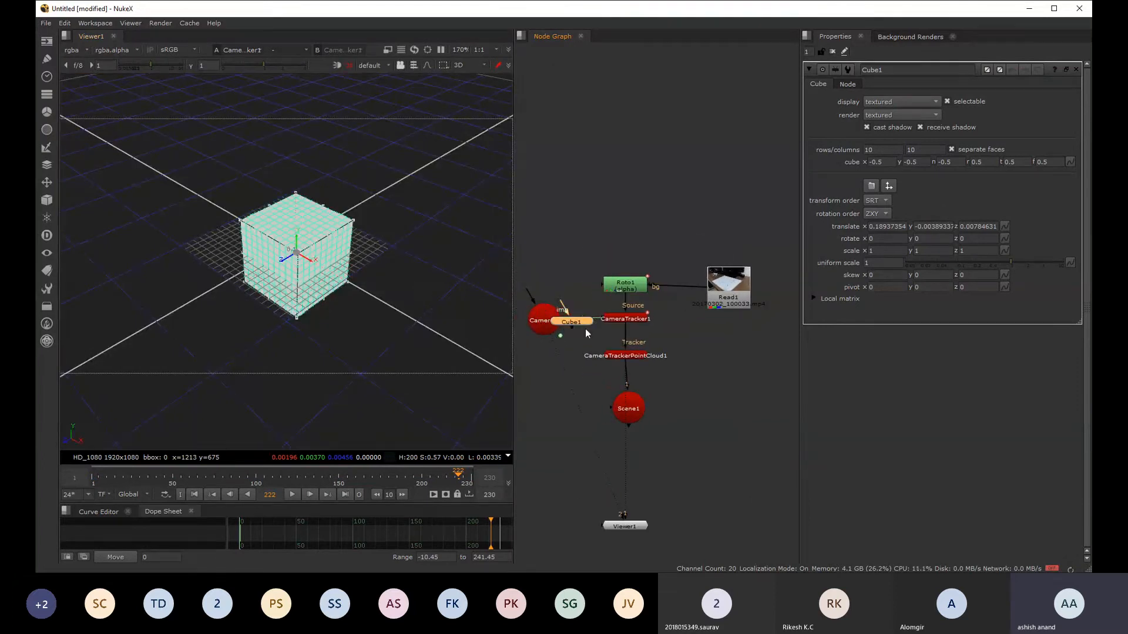
pyautogui.moveTo(586, 330); pyautogui.dragTo(585, 405)
pyautogui.scroll(2, 738, 411)
# - Add a CheckerBoard node above Cube1 and connect it to the cube's img input
pyautogui.moveTo(731, 409); pyautogui.dragTo(729, 329)
pyautogui.click(96, 116)
pyautogui.moveTo(724, 386); pyautogui.dragTo(748, 347)
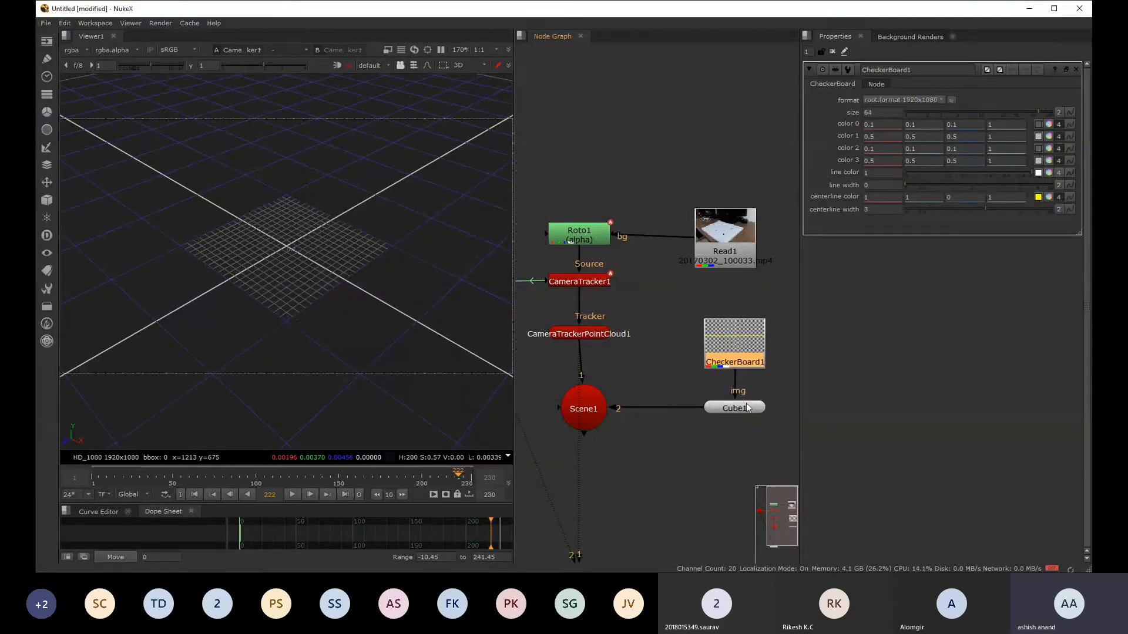
pyautogui.click(746, 412)
# - Display Scene1 in the 3D view to check the textured cube together with the point cloud
pyautogui.scroll(-2, 357, 264)
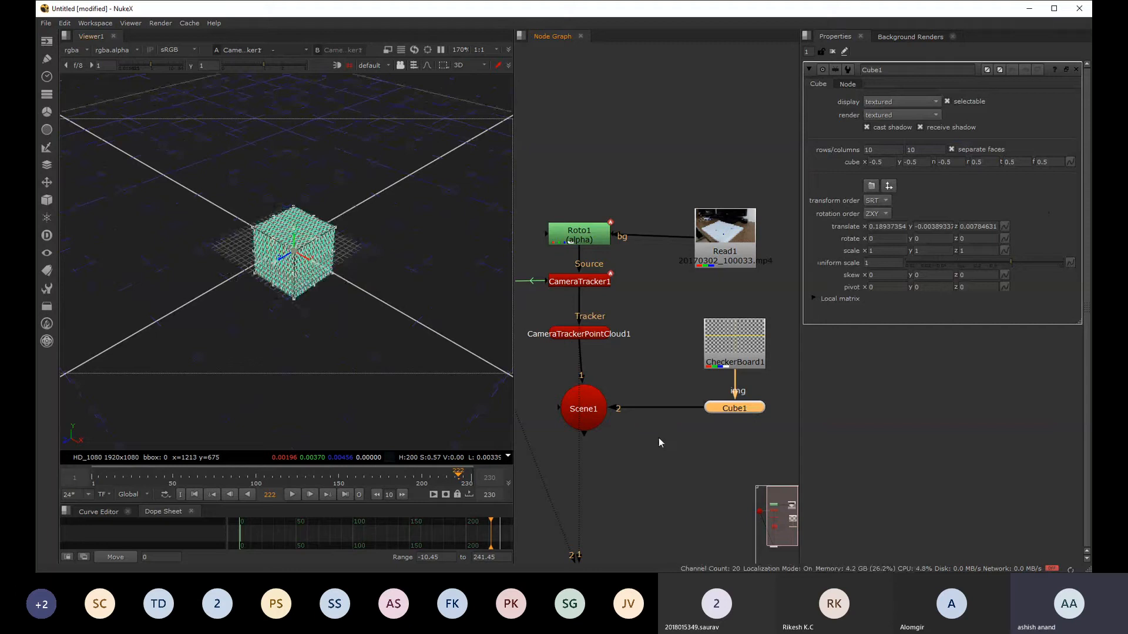
pyautogui.moveTo(659, 439); pyautogui.dragTo(686, 359, button='middle')
pyautogui.click(617, 334)
pyautogui.press('1')
pyautogui.press('Tab')
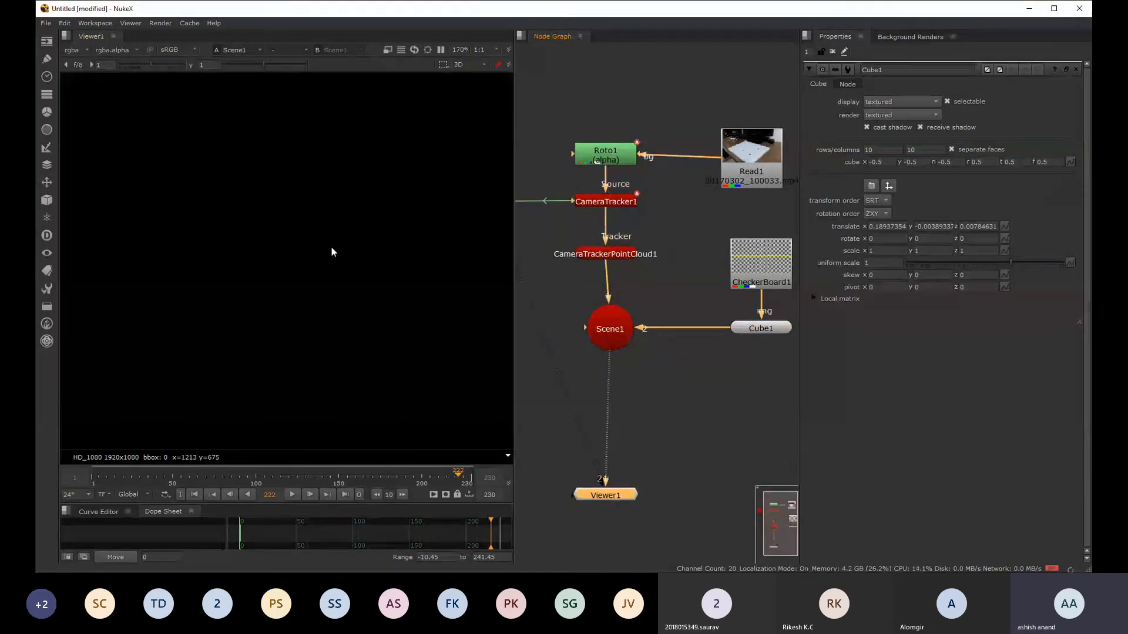
pyautogui.press('Tab')
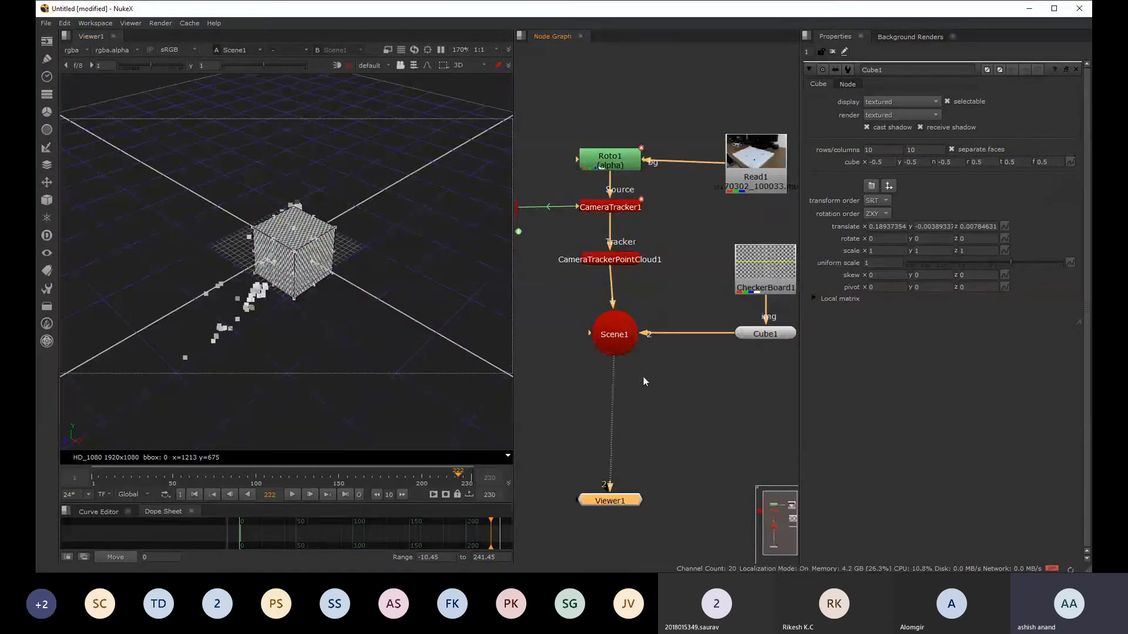
# - Add a ScanlineRender node to Scene1 and place it below the scene node
pyautogui.click(603, 340)
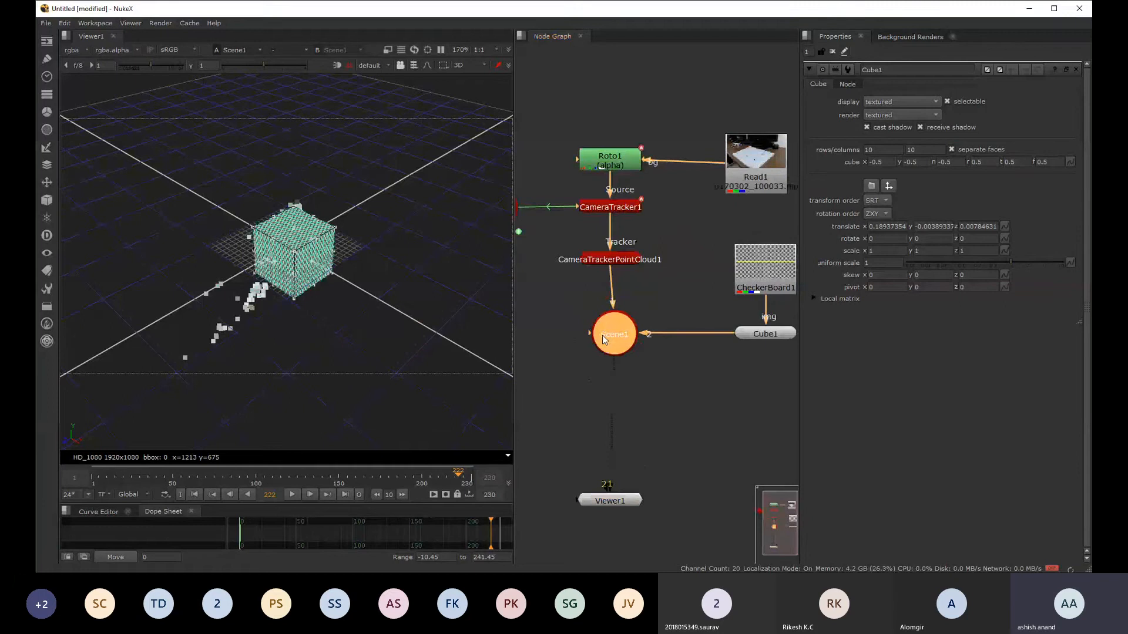
pyautogui.press('Return')
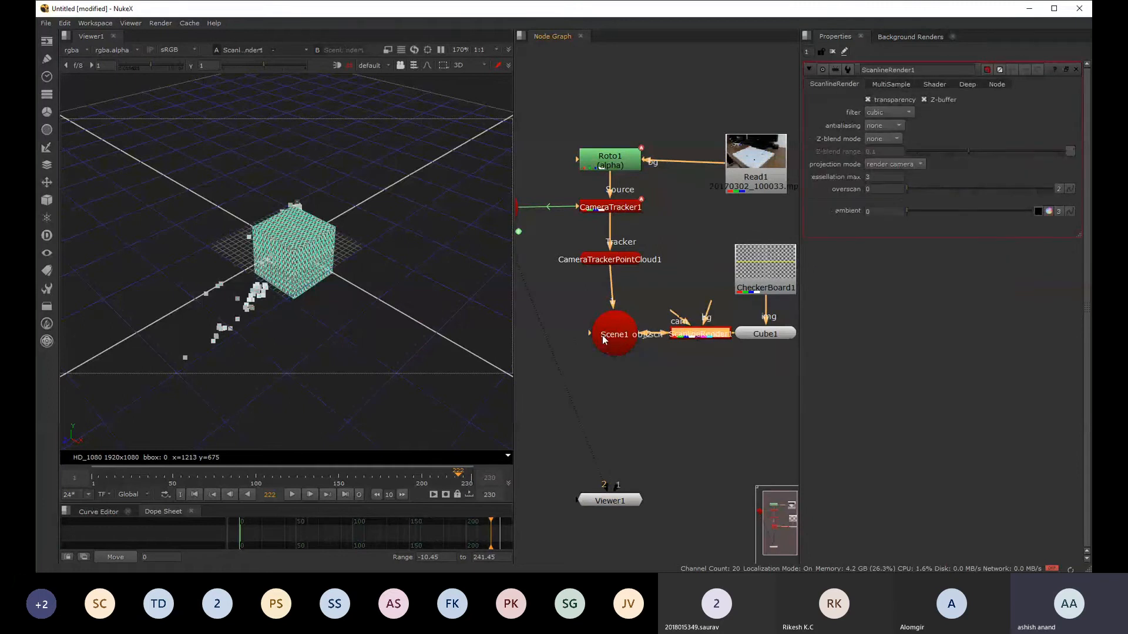
pyautogui.moveTo(710, 347); pyautogui.dragTo(626, 414)
# - Move Camera1 farther from CameraTracker1 and line up Viewer1 and ScanlineRender1 beneath Scene1
pyautogui.moveTo(627, 415); pyautogui.dragTo(731, 435, button='middle')
pyautogui.click(618, 273)
pyautogui.moveTo(601, 238); pyautogui.dragTo(518, 239)
pyautogui.moveTo(716, 517)
pyautogui.mouseDown()
pyautogui.moveTo(747, 515)
pyautogui.moveTo(733, 515)
pyautogui.mouseUp()
pyautogui.click(738, 434)
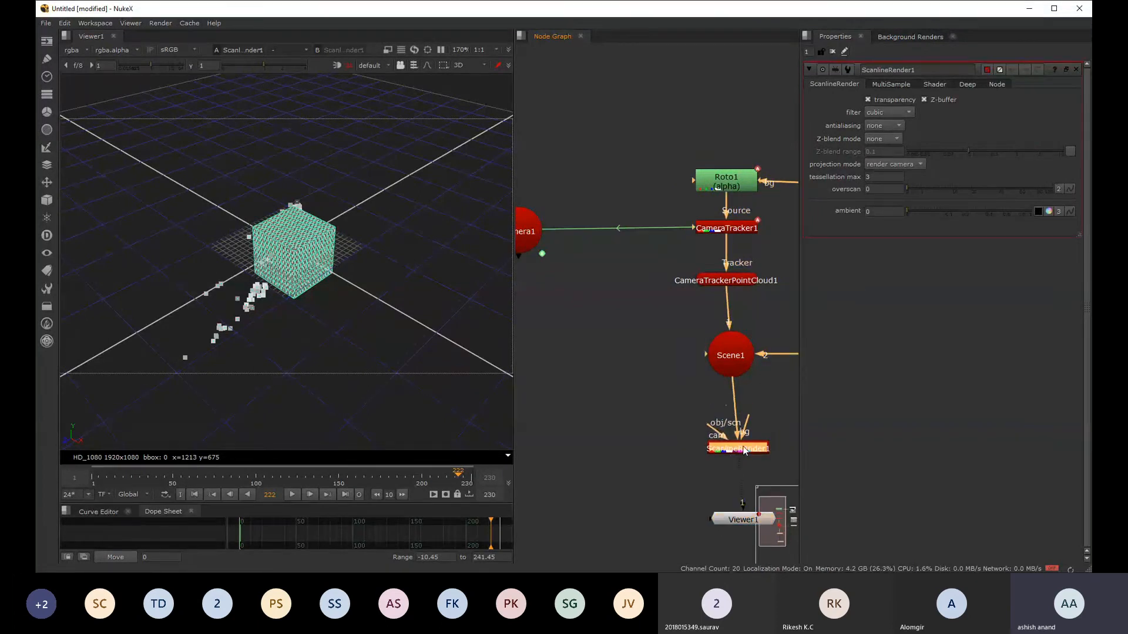
# - Connect ScanlineRender1's cam input to Camera1 and show the render in the 2D view
pyautogui.scroll(-2, 735, 440)
pyautogui.moveTo(729, 439); pyautogui.dragTo(581, 302)
pyautogui.moveTo(586, 298); pyautogui.dragTo(554, 295)
pyautogui.moveTo(702, 379); pyautogui.dragTo(662, 370, button='middle')
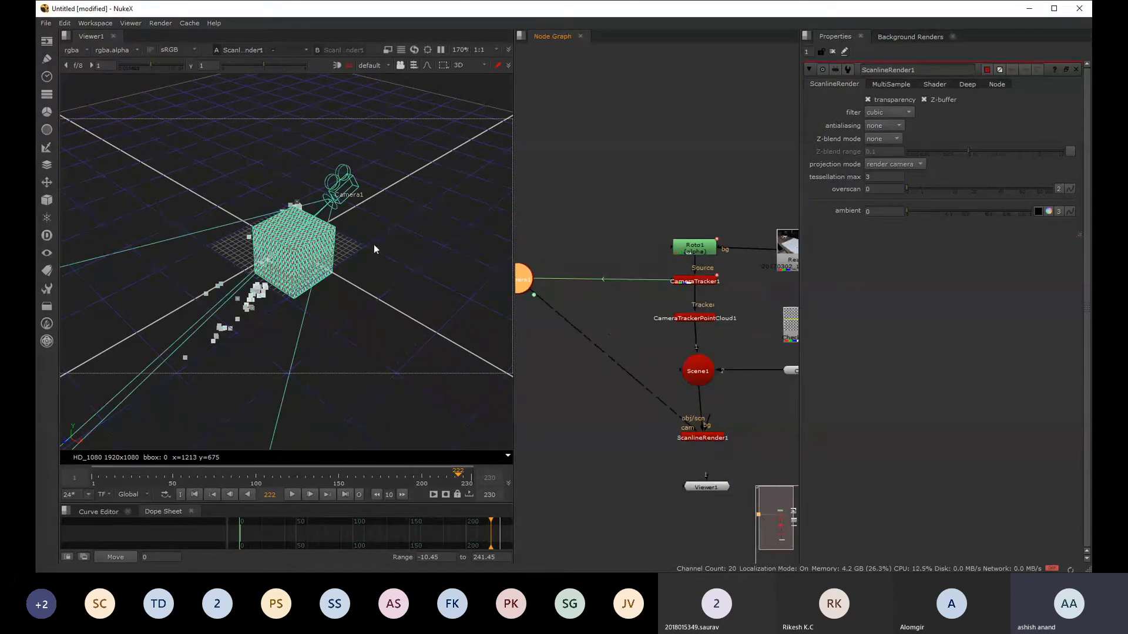
pyautogui.press('Tab')
pyautogui.scroll(-3, 383, 251)
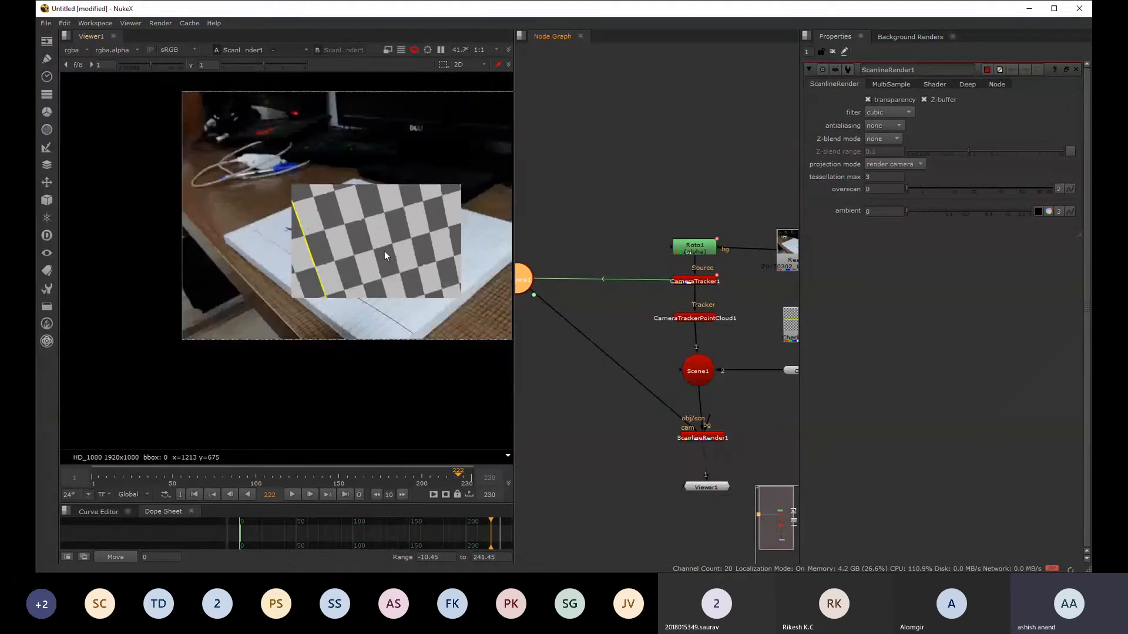
# - Reduce Cube1's uniform scale to 0.175 in its properties
pyautogui.scroll(-1, 716, 345)
pyautogui.moveTo(716, 345); pyautogui.dragTo(632, 336, button='middle')
pyautogui.scroll(2, 714, 362)
pyautogui.click(713, 355)
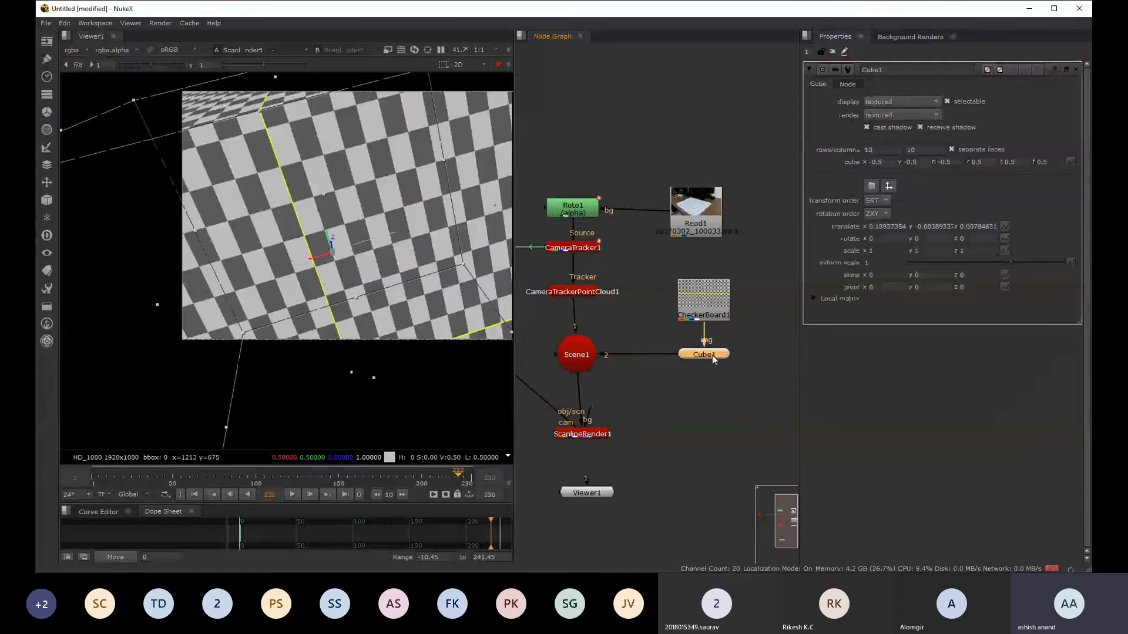
pyautogui.click(964, 264)
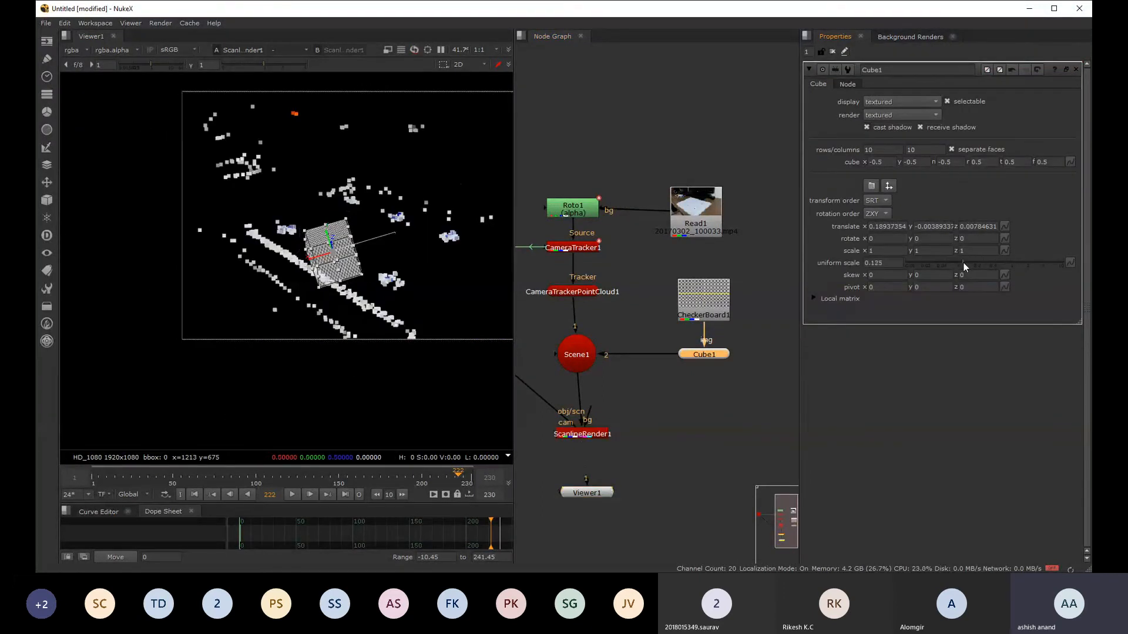
pyautogui.moveTo(964, 264); pyautogui.dragTo(971, 265)
# - Align ScanlineRender1 and Viewer1 vertically beneath Scene1 in the node graph
pyautogui.scroll(1, 578, 400)
pyautogui.moveTo(599, 407); pyautogui.dragTo(660, 351, button='middle')
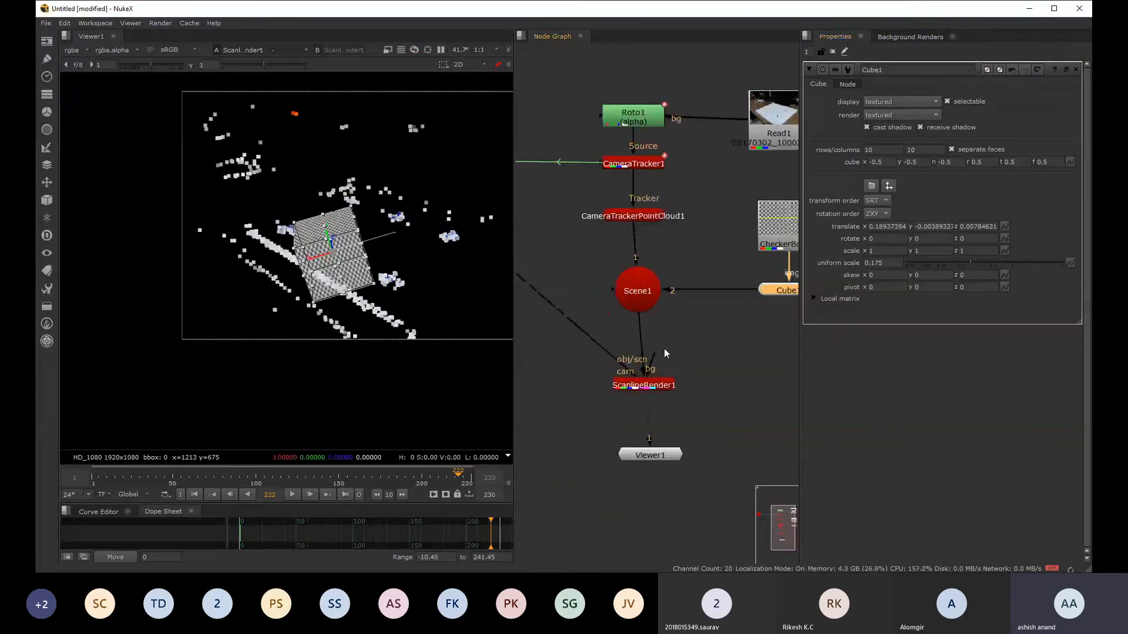
pyautogui.click(658, 388)
pyautogui.click(654, 458)
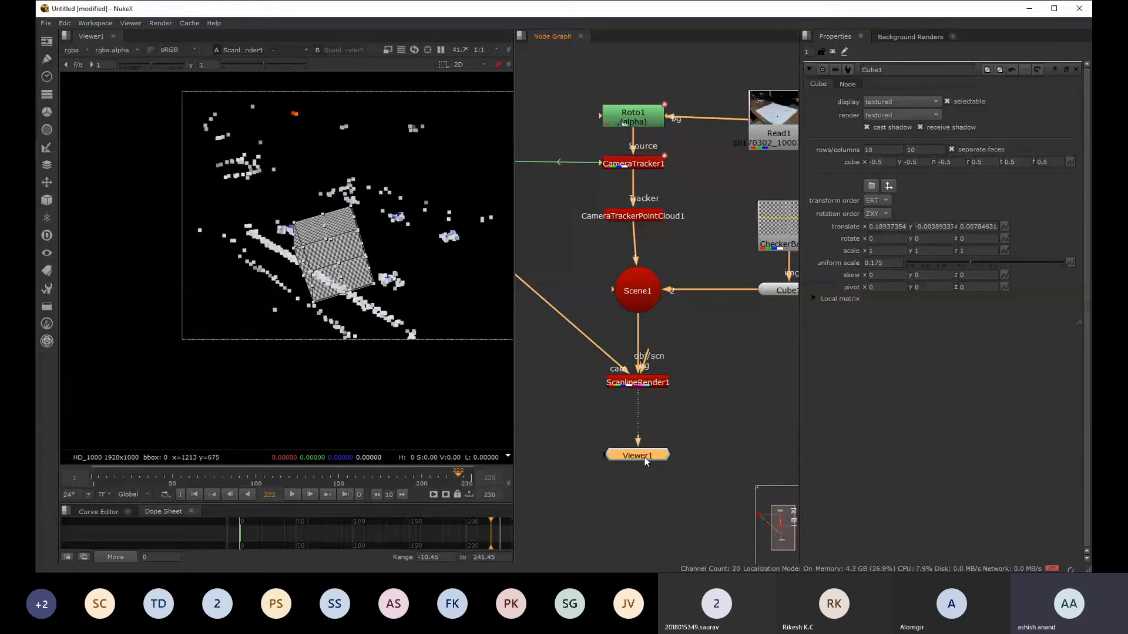
# - Connect ScanlineRender1's bg input to Read1 so the cube renders over the footage
pyautogui.scroll(-3, 642, 281)
pyautogui.moveTo(643, 281); pyautogui.dragTo(683, 317, button='middle')
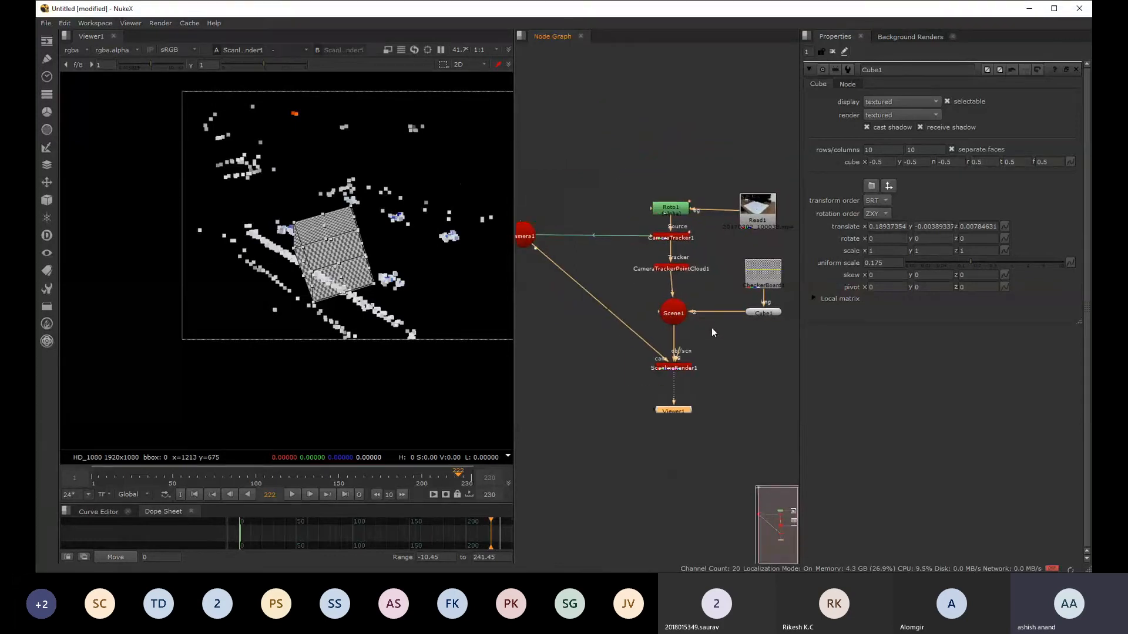
pyautogui.scroll(2, 710, 328)
pyautogui.moveTo(676, 379); pyautogui.dragTo(743, 164)
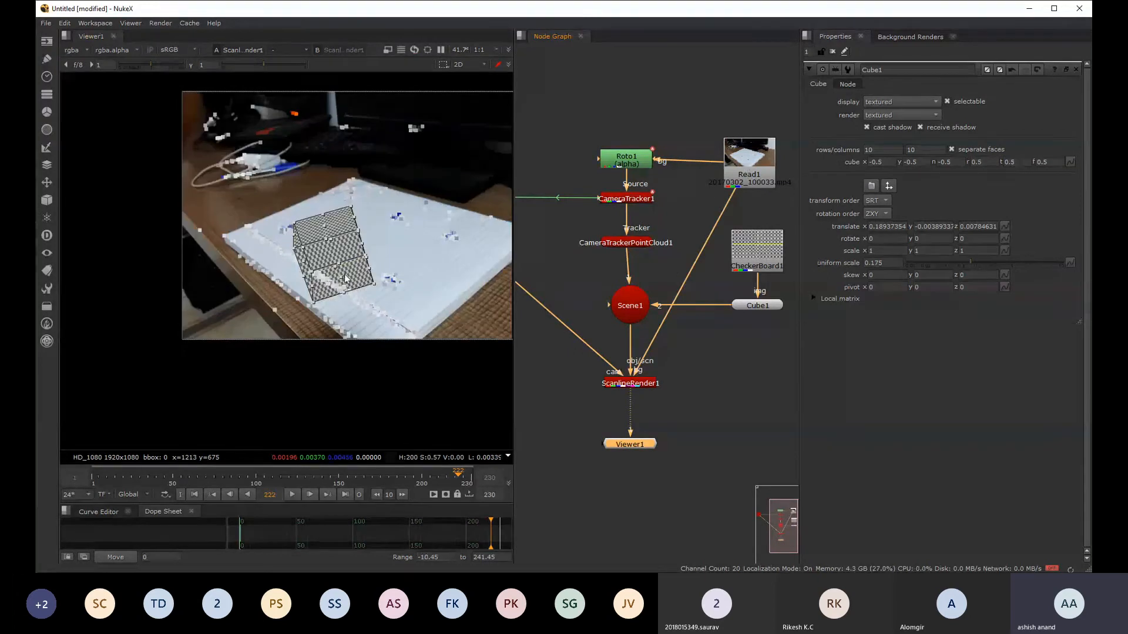
pyautogui.scroll(3, 397, 256)
pyautogui.scroll(2, 356, 237)
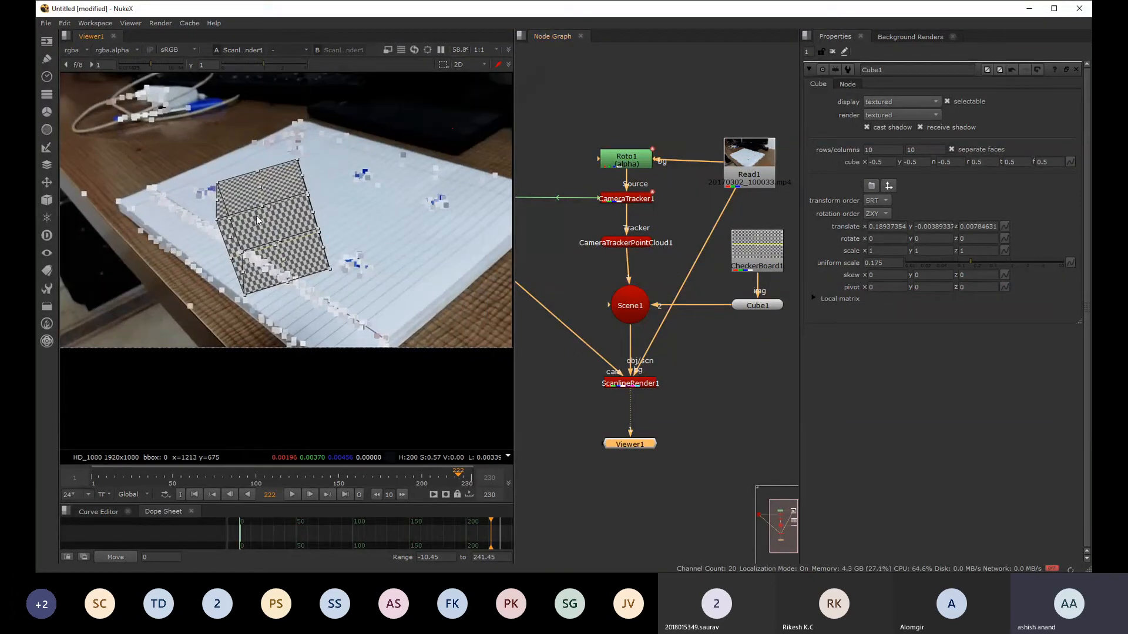
pyautogui.moveTo(424, 227); pyautogui.dragTo(392, 259, button='middle')
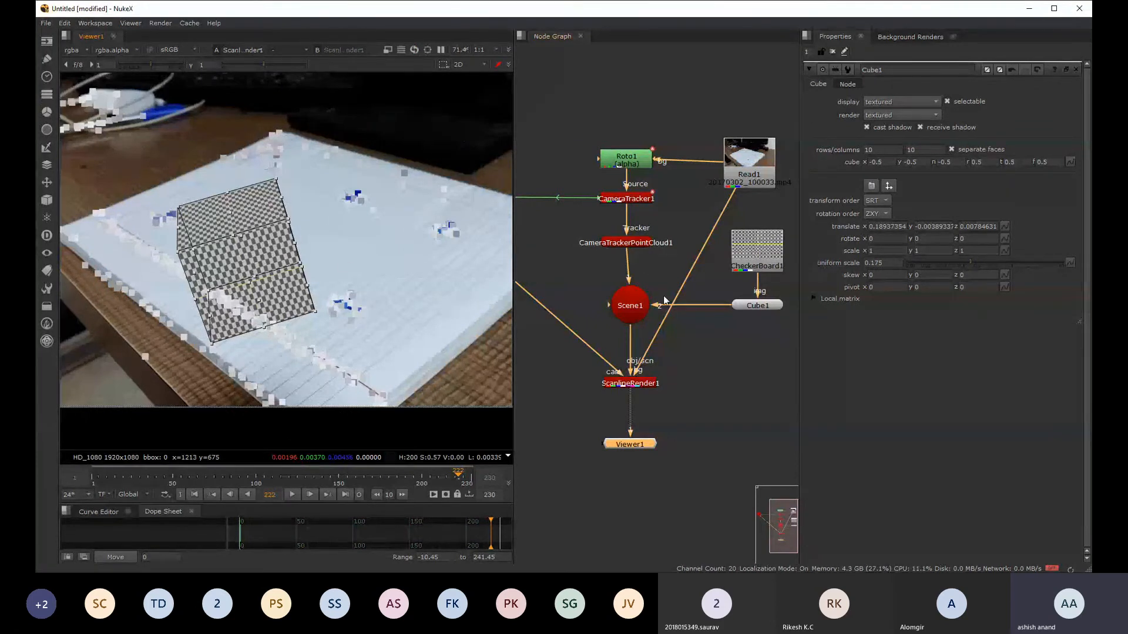
# - Straighten Scene1 beneath CameraTrackerPointCloud1 and set the point cloud's render option to off
pyautogui.moveTo(631, 304); pyautogui.dragTo(626, 304)
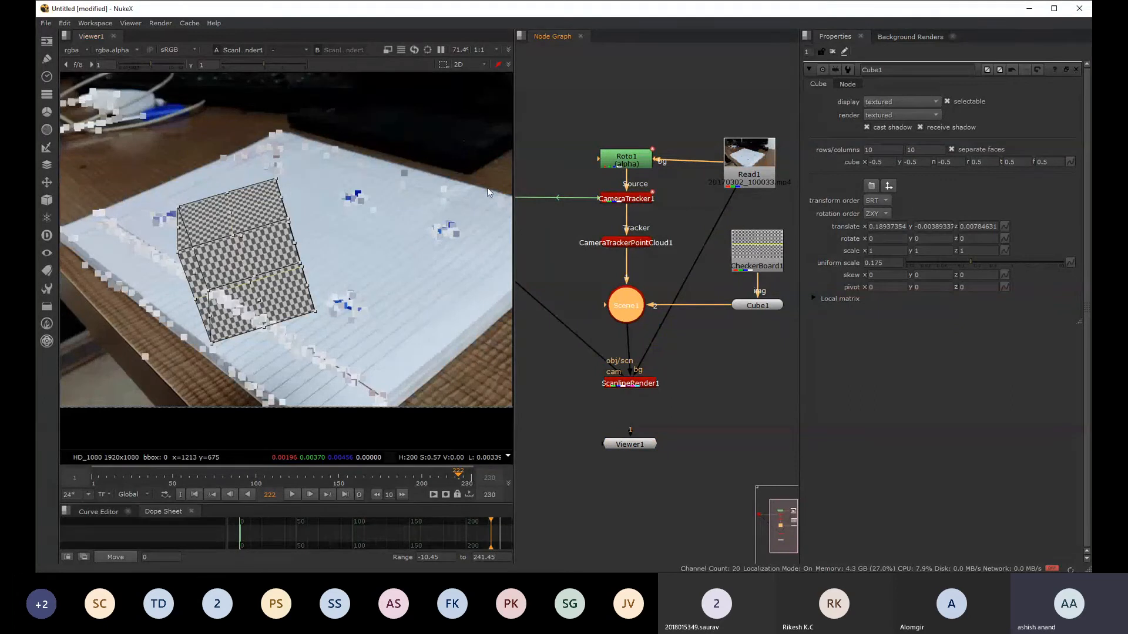
pyautogui.scroll(3, 649, 253)
pyautogui.moveTo(569, 231); pyautogui.dragTo(701, 282)
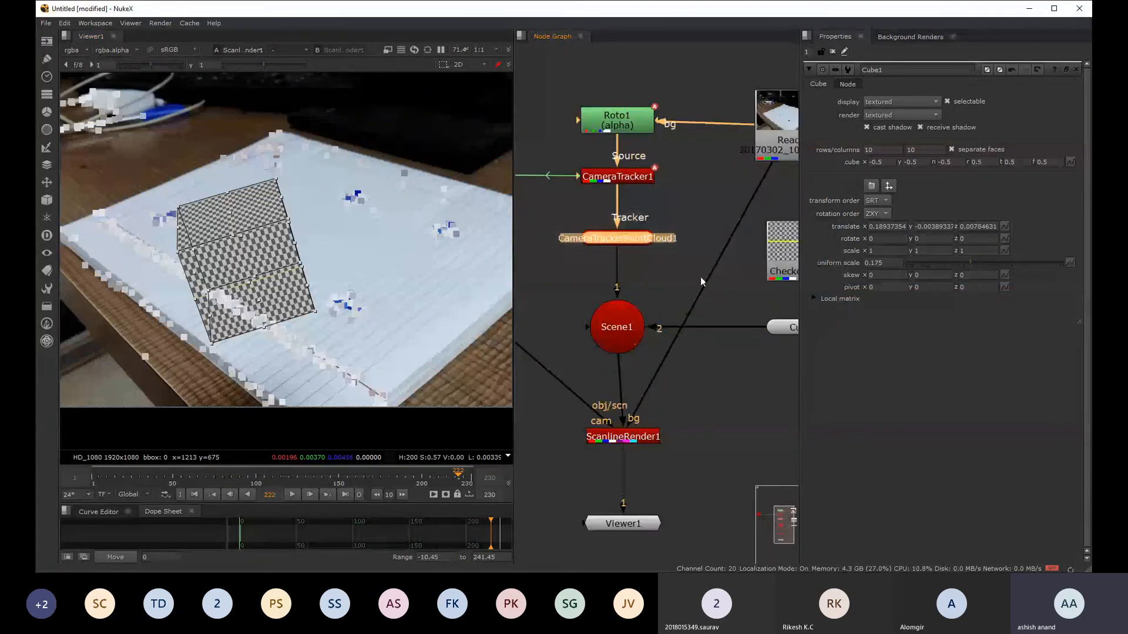
pyautogui.doubleClick(644, 244)
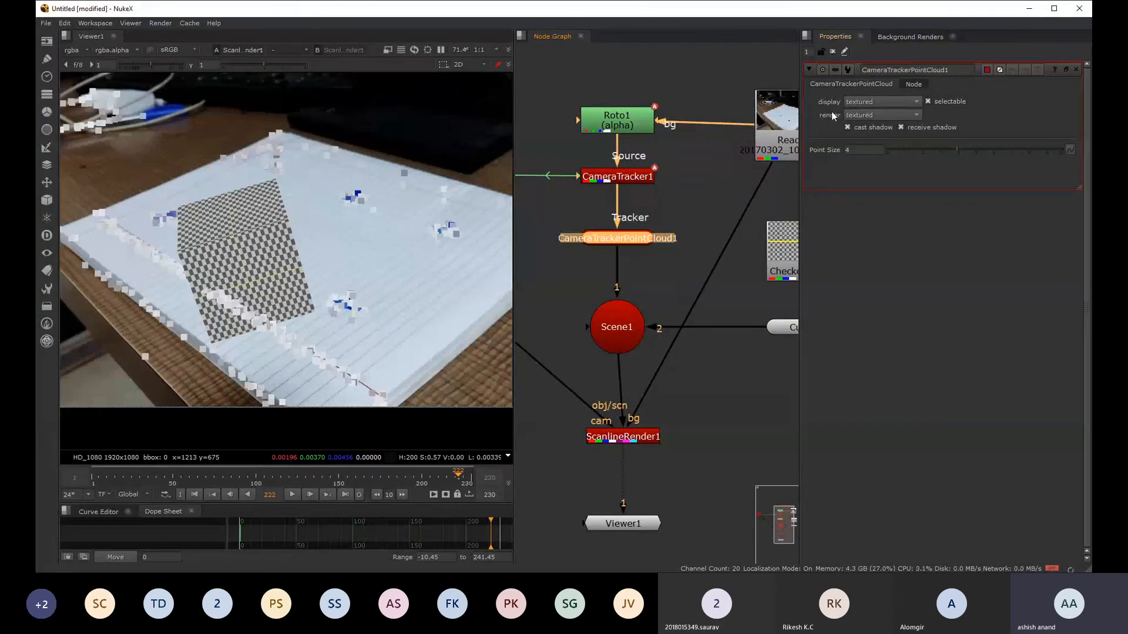
pyautogui.press('Tab')
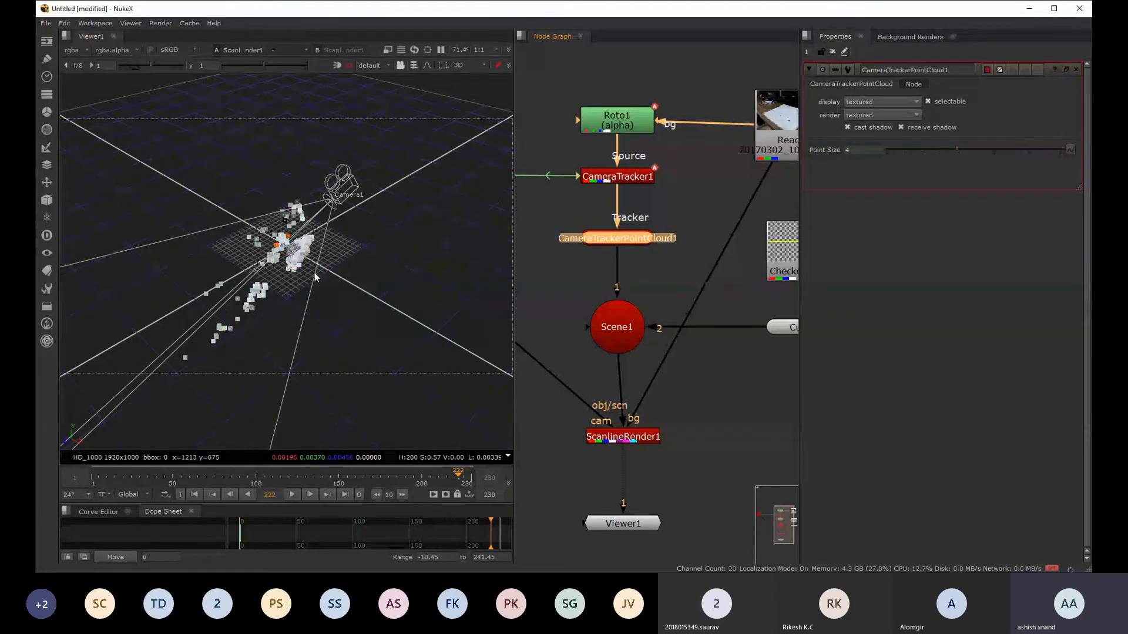
pyautogui.press('Tab')
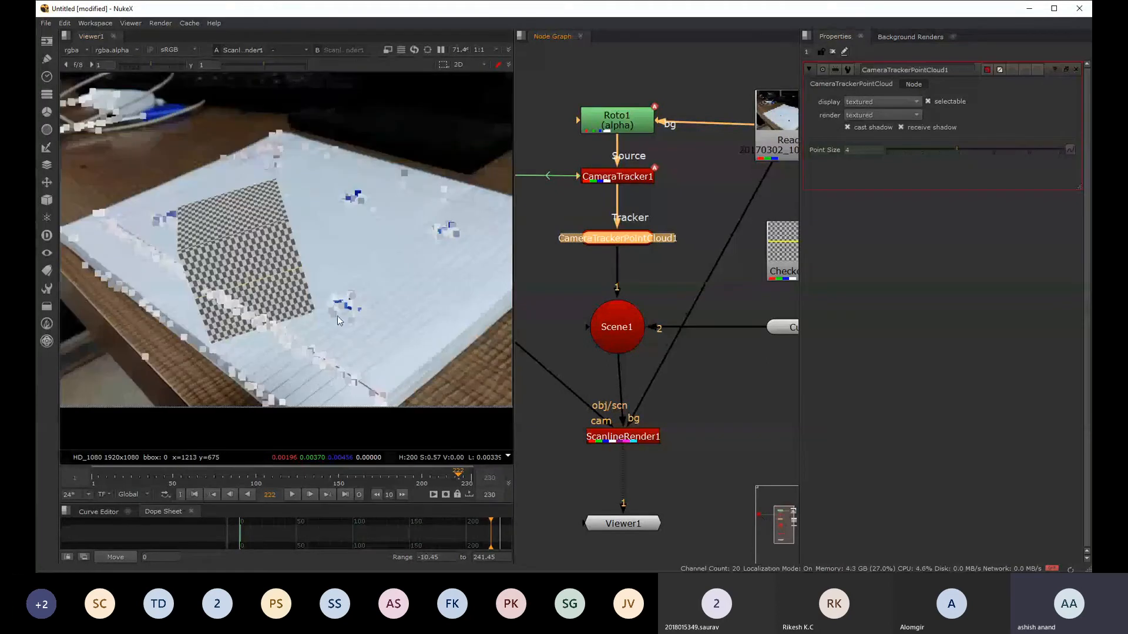
pyautogui.scroll(-2, 319, 223)
pyautogui.moveTo(372, 225); pyautogui.dragTo(357, 265, button='middle')
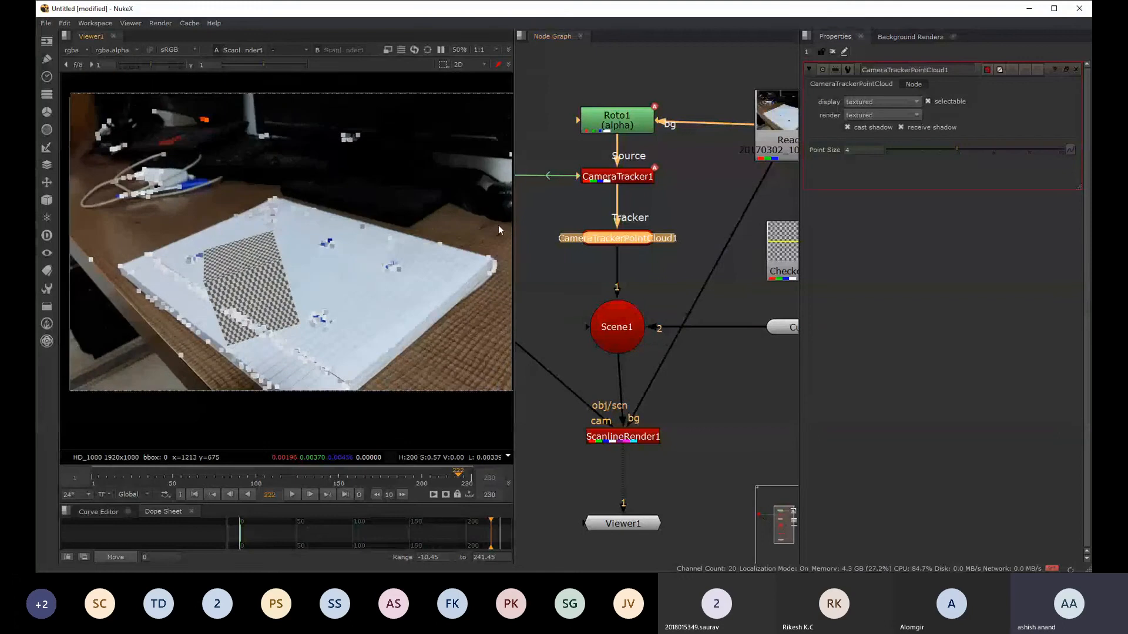
pyautogui.click(871, 66)
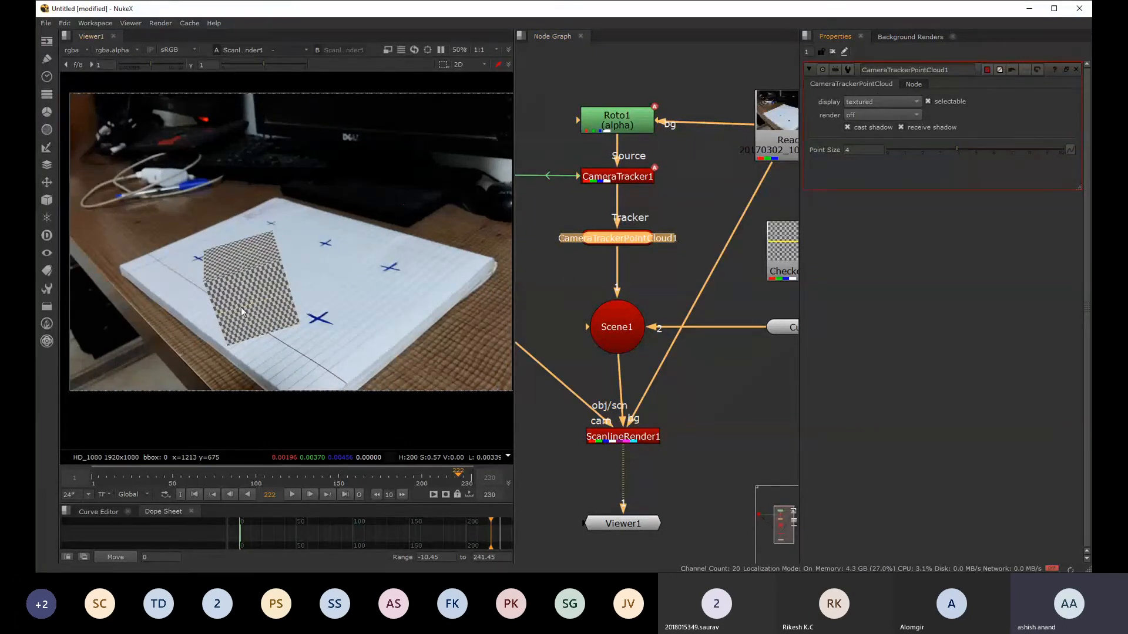
# - Play the composite from the first frames to check how well the cube sticks to the paper
pyautogui.scroll(1, 241, 308)
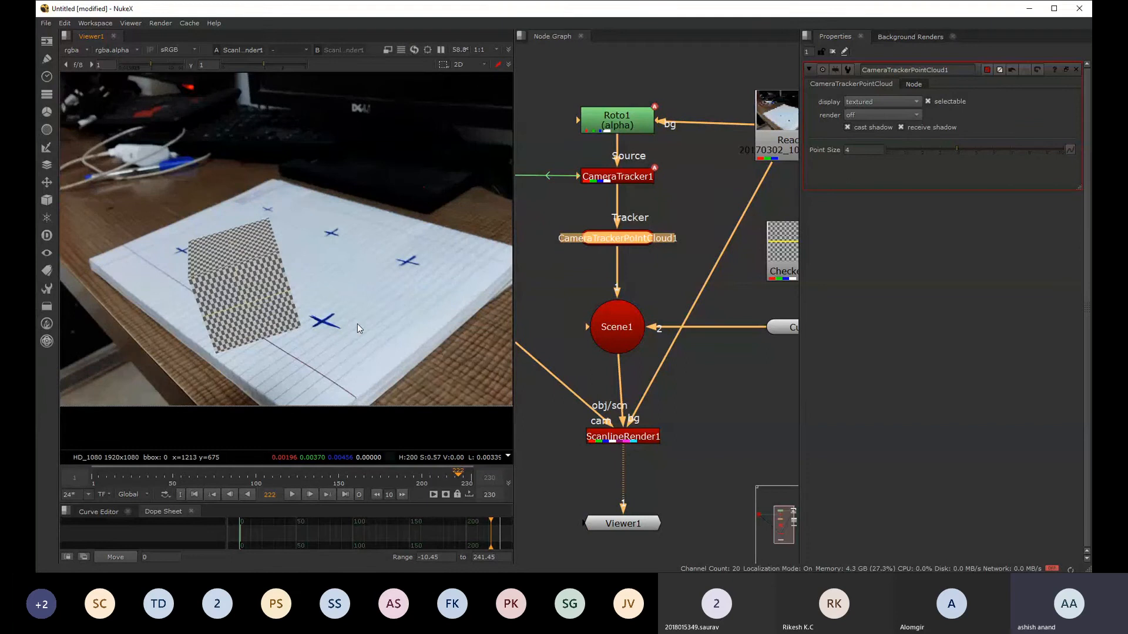
pyautogui.scroll(-3, 357, 324)
pyautogui.scroll(1, 386, 309)
pyautogui.moveTo(401, 309); pyautogui.dragTo(363, 301, button='middle')
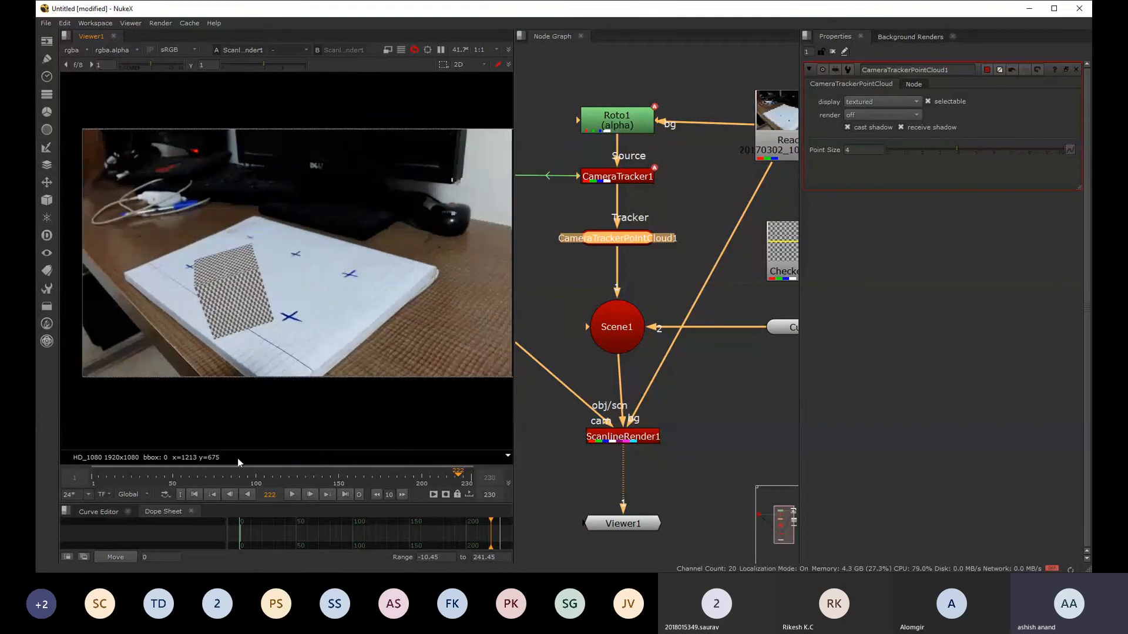
pyautogui.moveTo(113, 477); pyautogui.dragTo(91, 478)
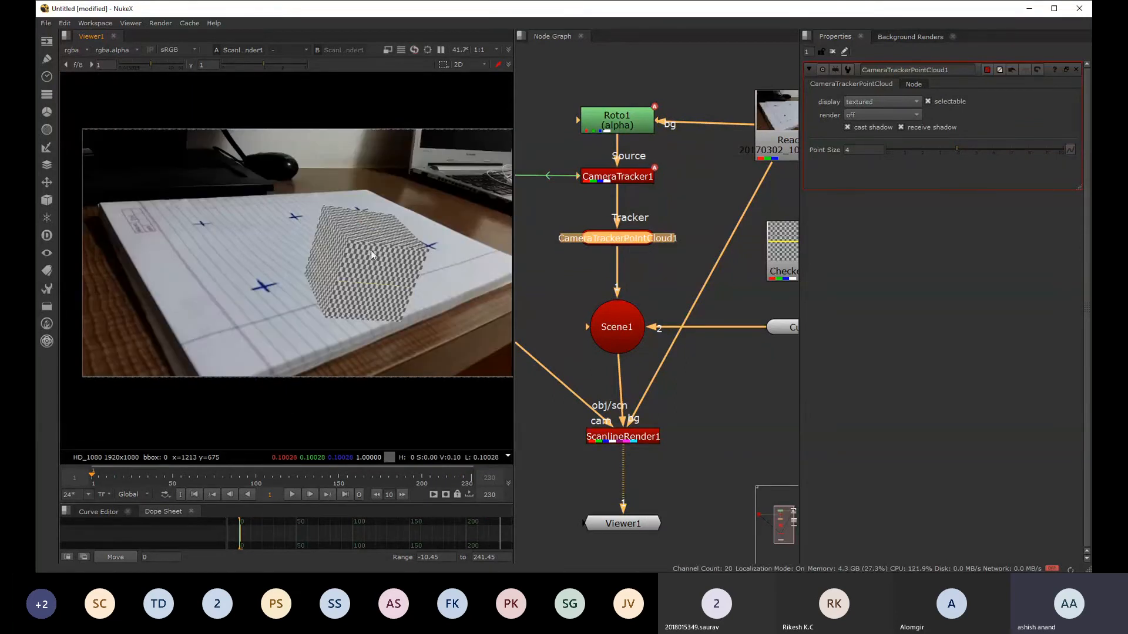
pyautogui.click(292, 496)
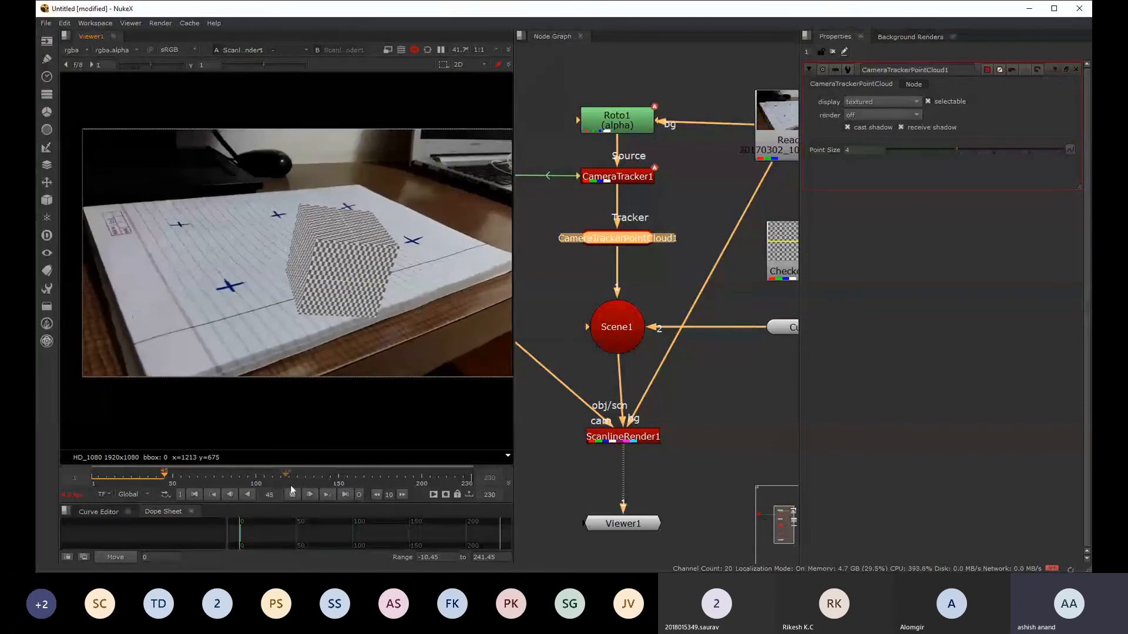
pyautogui.click(168, 481)
pyautogui.moveTo(169, 481); pyautogui.dragTo(109, 480)
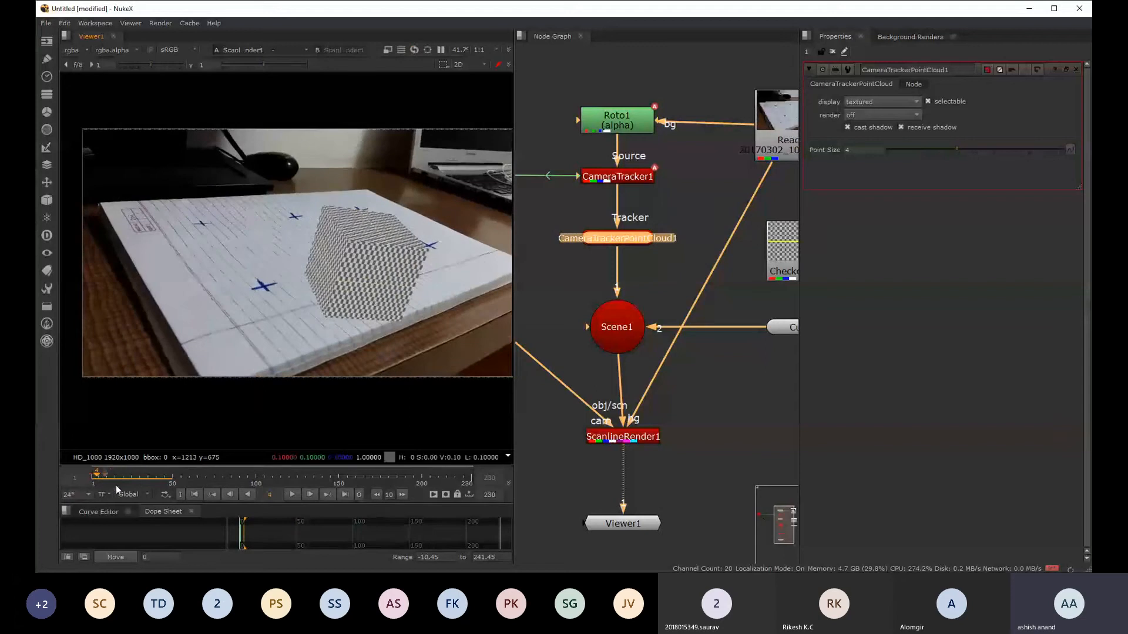
pyautogui.click(292, 494)
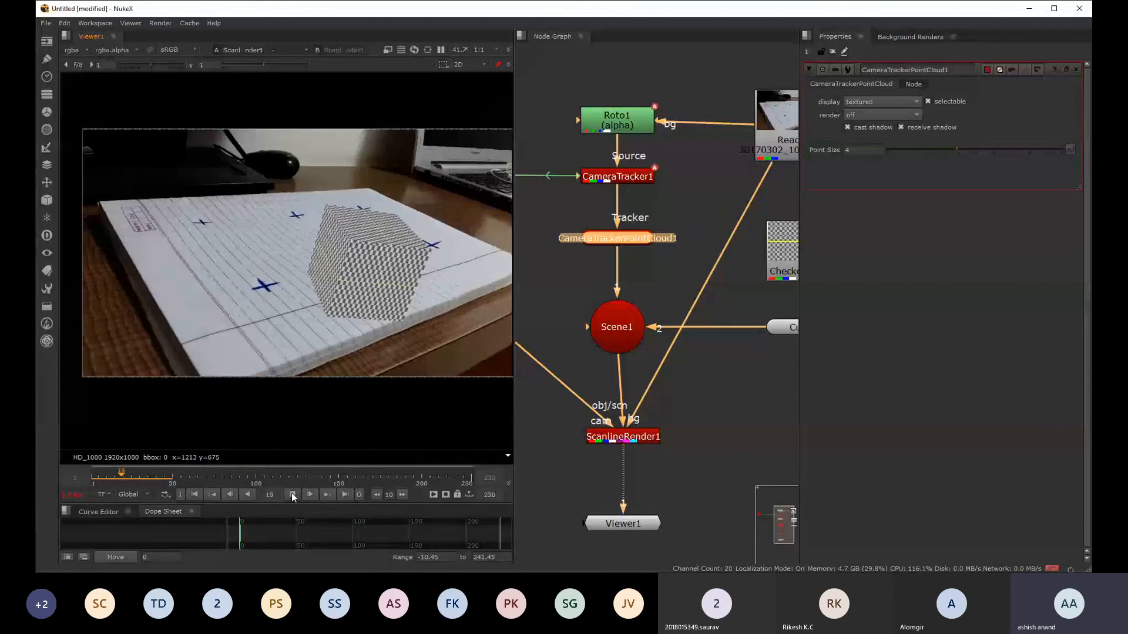
pyautogui.click(292, 495)
# - Scrub the shot and replay it from frame 1 in a close-up of the cube to check its base for sliding
pyautogui.moveTo(150, 479); pyautogui.dragTo(192, 479)
pyautogui.scroll(3, 326, 319)
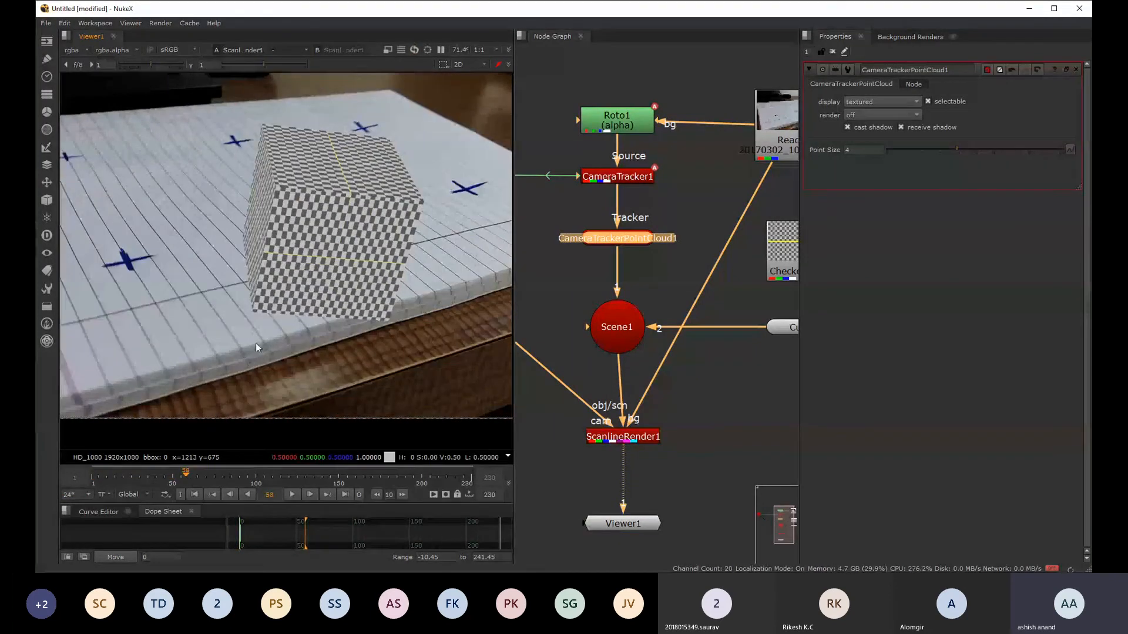
pyautogui.click(101, 479)
pyautogui.click(92, 481)
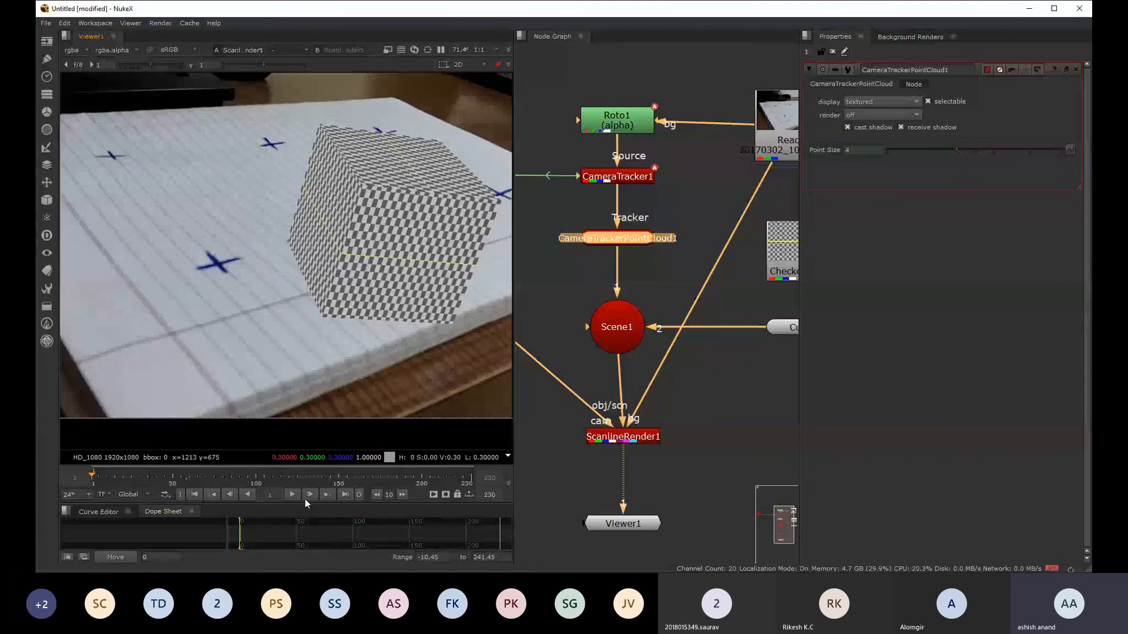
pyautogui.click(292, 494)
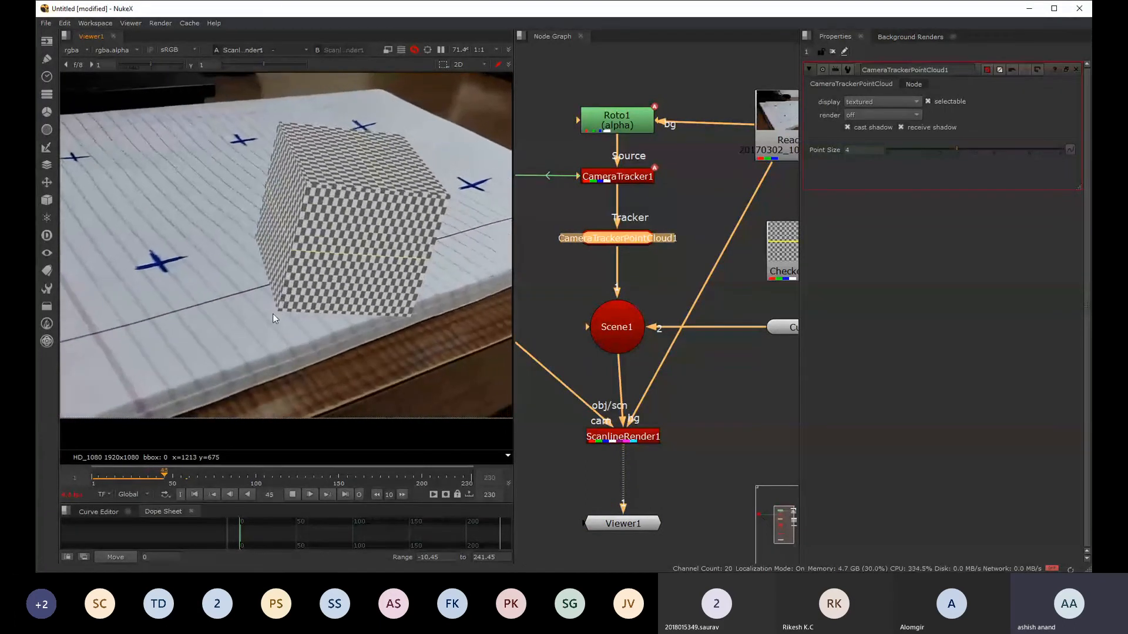
pyautogui.click(292, 495)
# - Raise Cube1 in the 3D view to translate y 0.09700001 so its base rests on the point cloud plane
pyautogui.press('Tab')
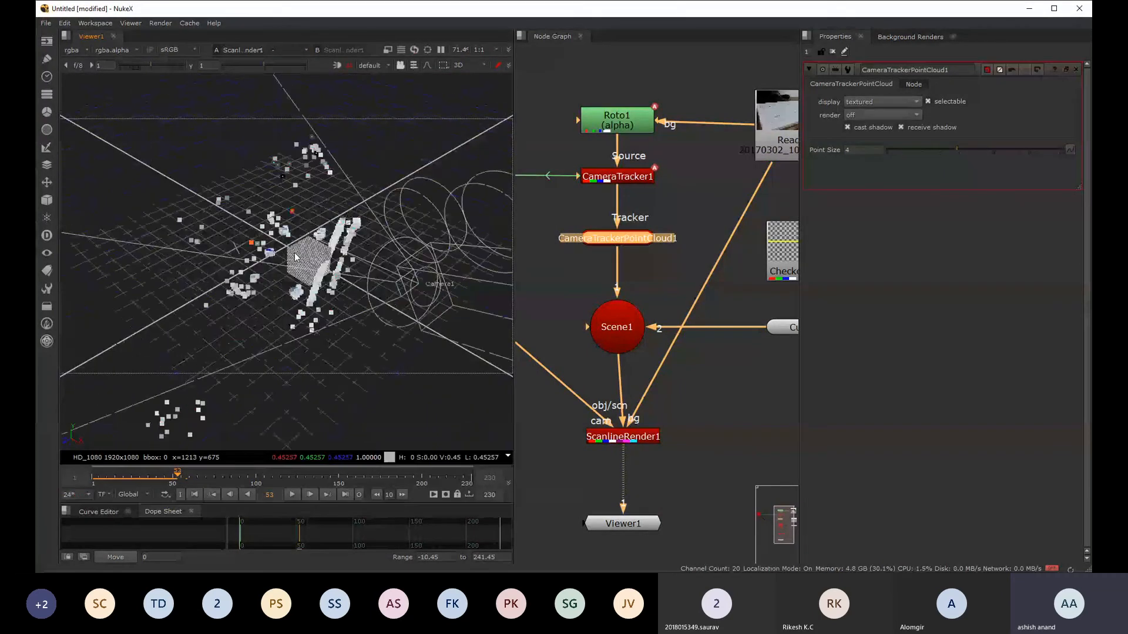
pyautogui.scroll(5, 297, 257)
pyautogui.keyDown('ctrl'); pyautogui.moveTo(305, 318); pyautogui.dragTo(264, 270); pyautogui.keyUp('ctrl')
pyautogui.scroll(2, 355, 263)
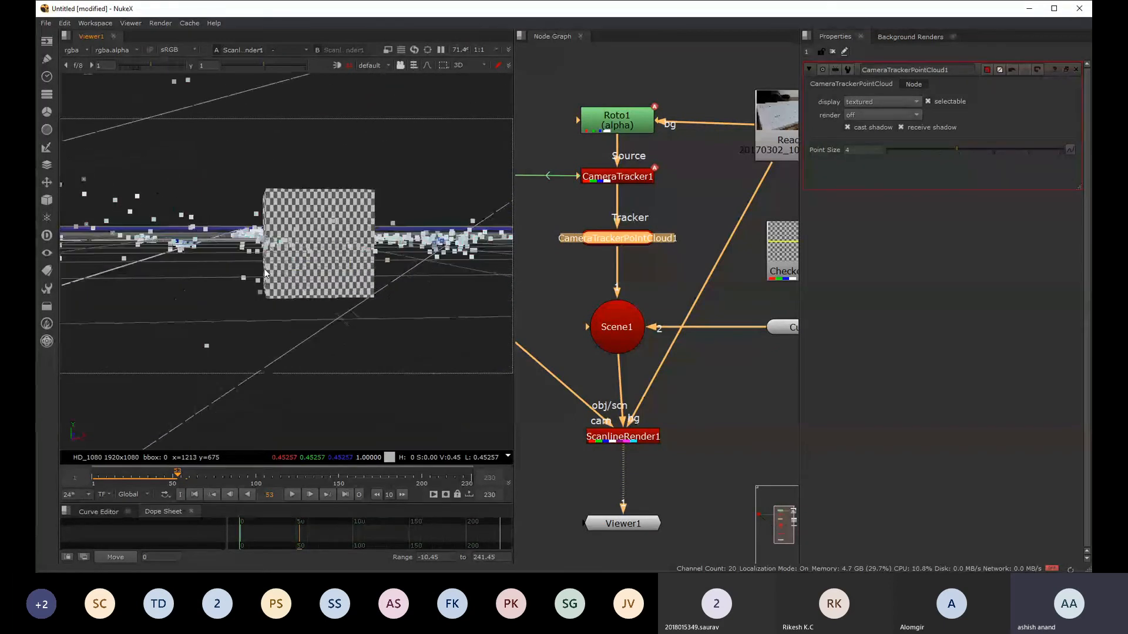
pyautogui.scroll(3, 287, 292)
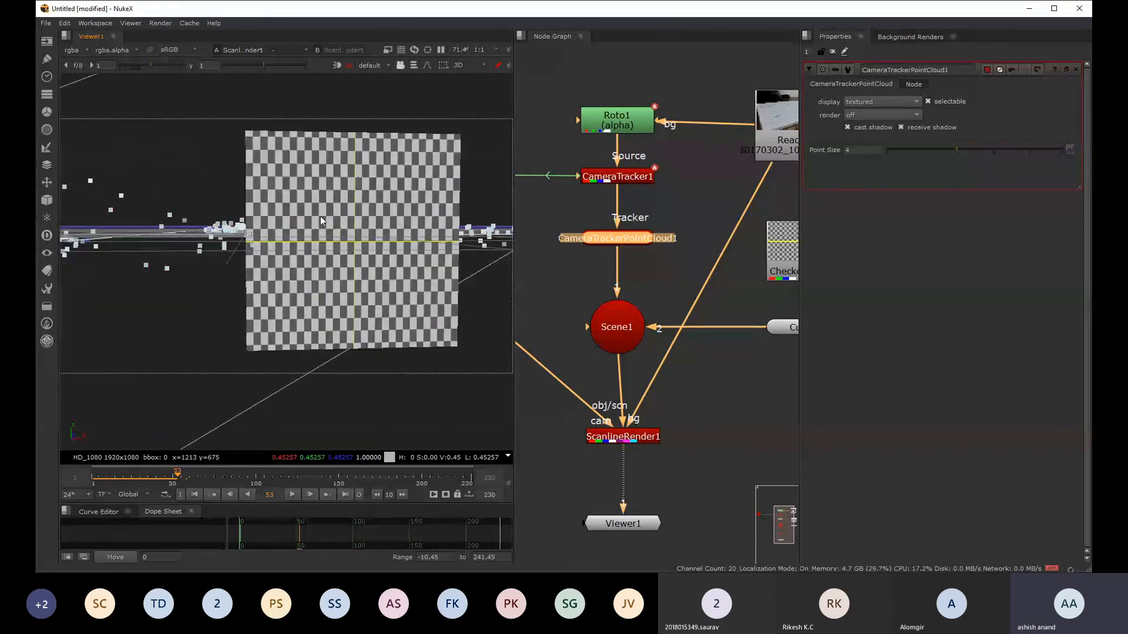
pyautogui.moveTo(745, 415); pyautogui.dragTo(624, 452, button='middle')
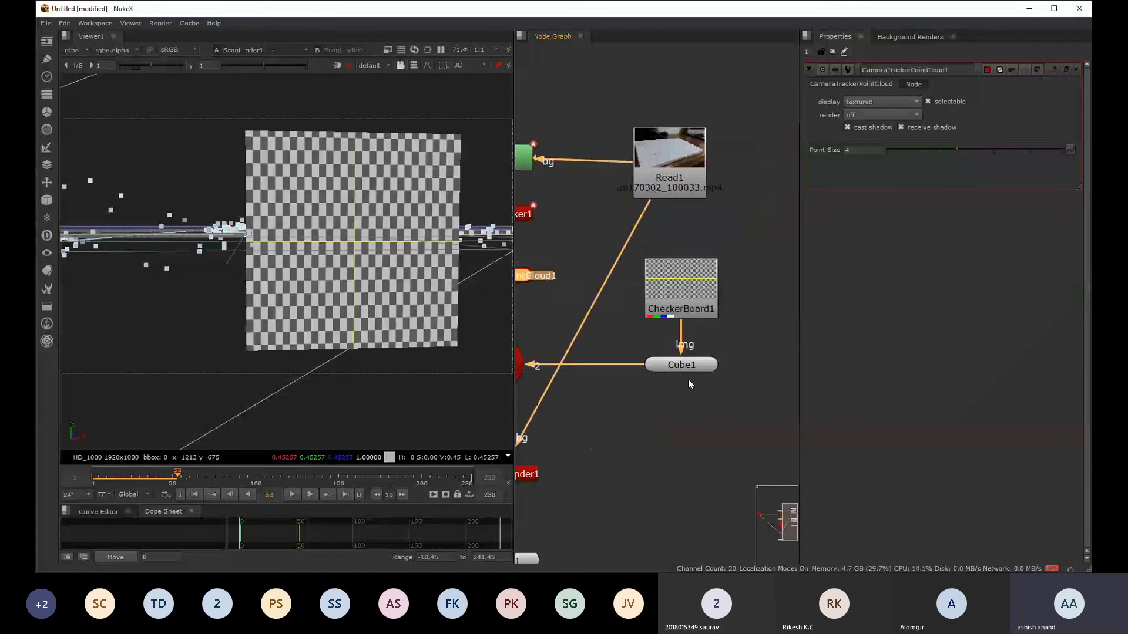
pyautogui.doubleClick(686, 369)
pyautogui.moveTo(413, 298); pyautogui.dragTo(356, 335, button='middle')
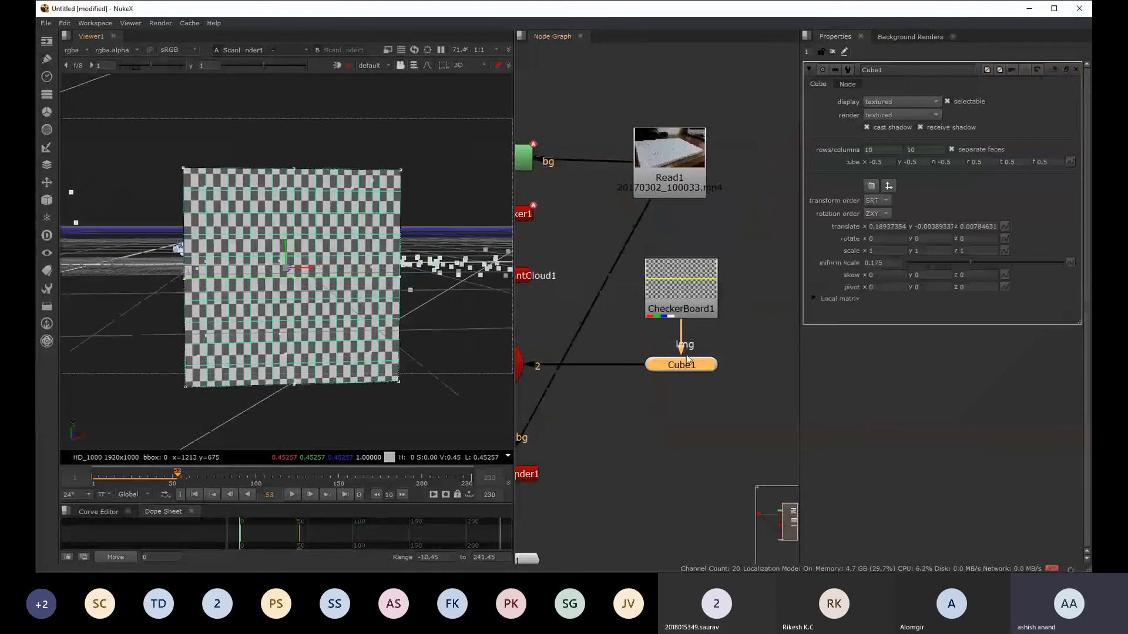
pyautogui.scroll(4, 278, 251)
pyautogui.scroll(-4, 278, 251)
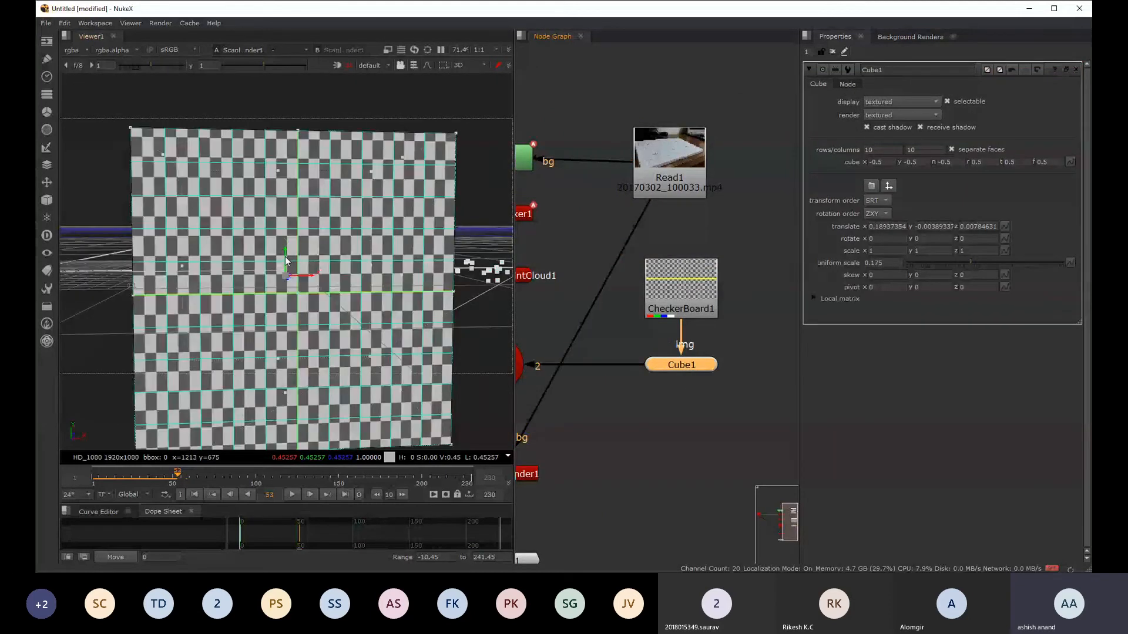
pyautogui.moveTo(284, 256); pyautogui.dragTo(285, 118)
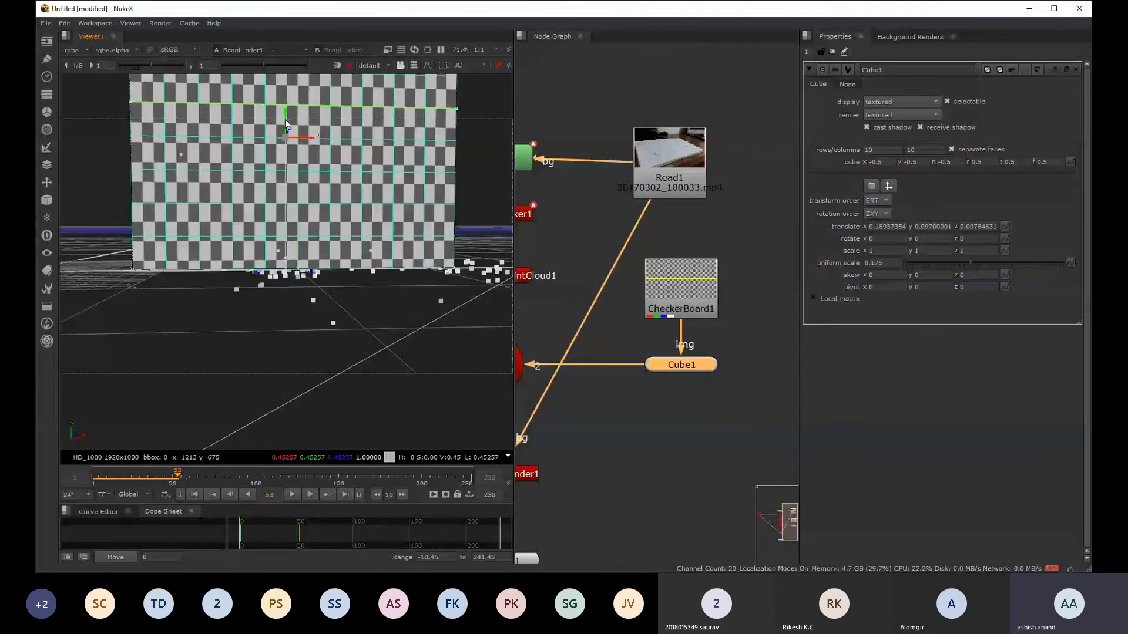
# - Play the raised cube's render in 2D from the start of the shot with the viewer overlay turned off
pyautogui.press('Tab')
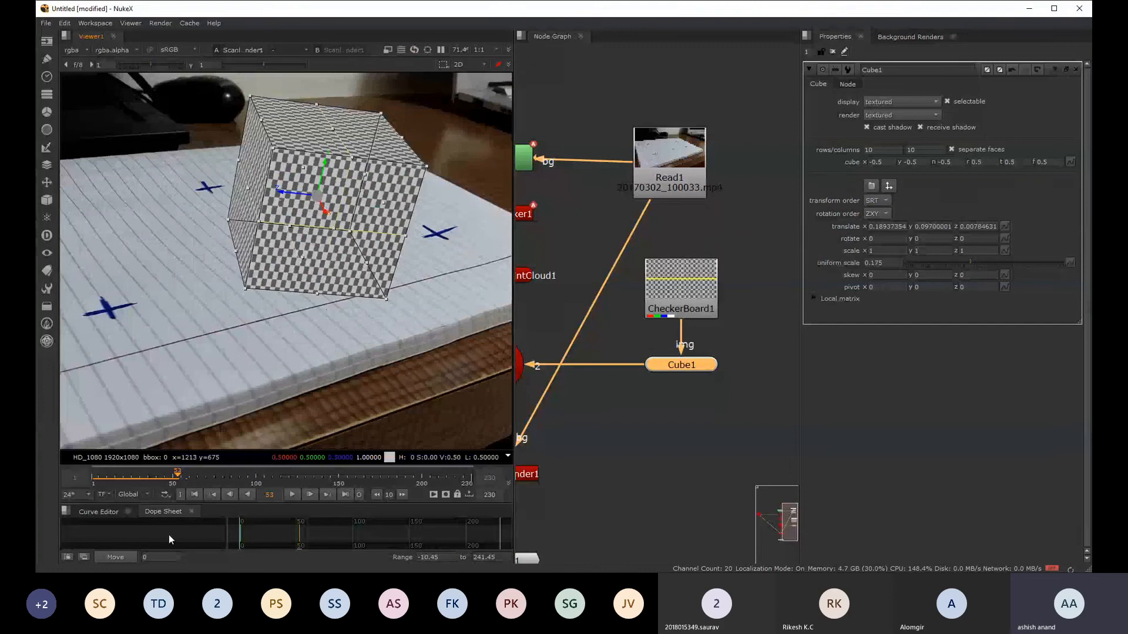
pyautogui.click(94, 480)
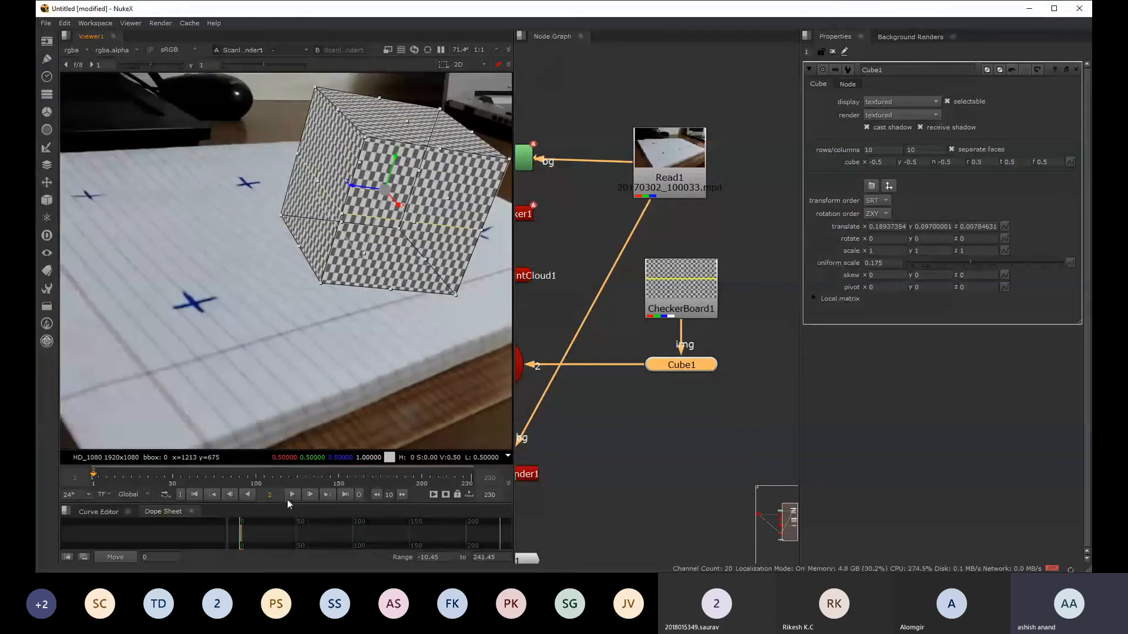
pyautogui.click(291, 495)
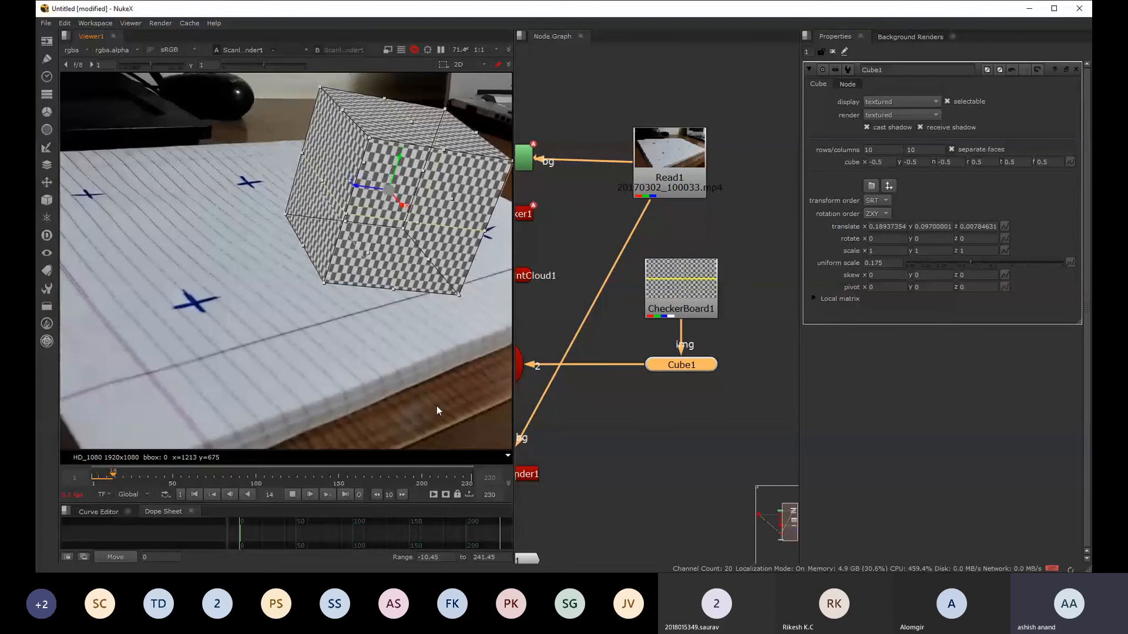
pyautogui.scroll(-1, 319, 290)
pyautogui.scroll(-2, 320, 290)
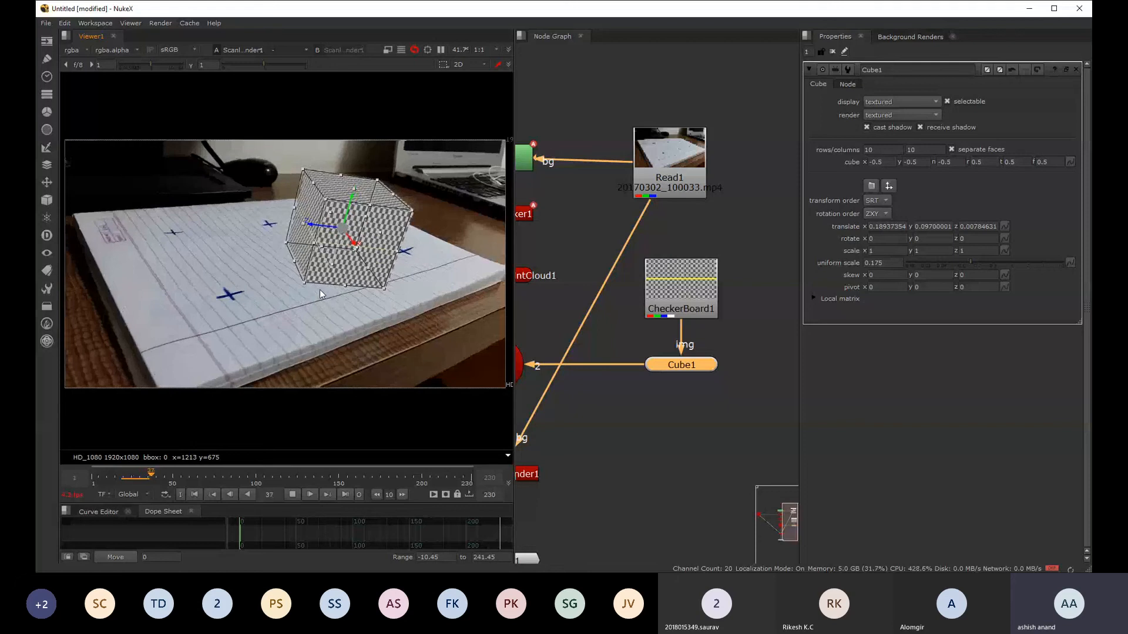
pyautogui.press('o')
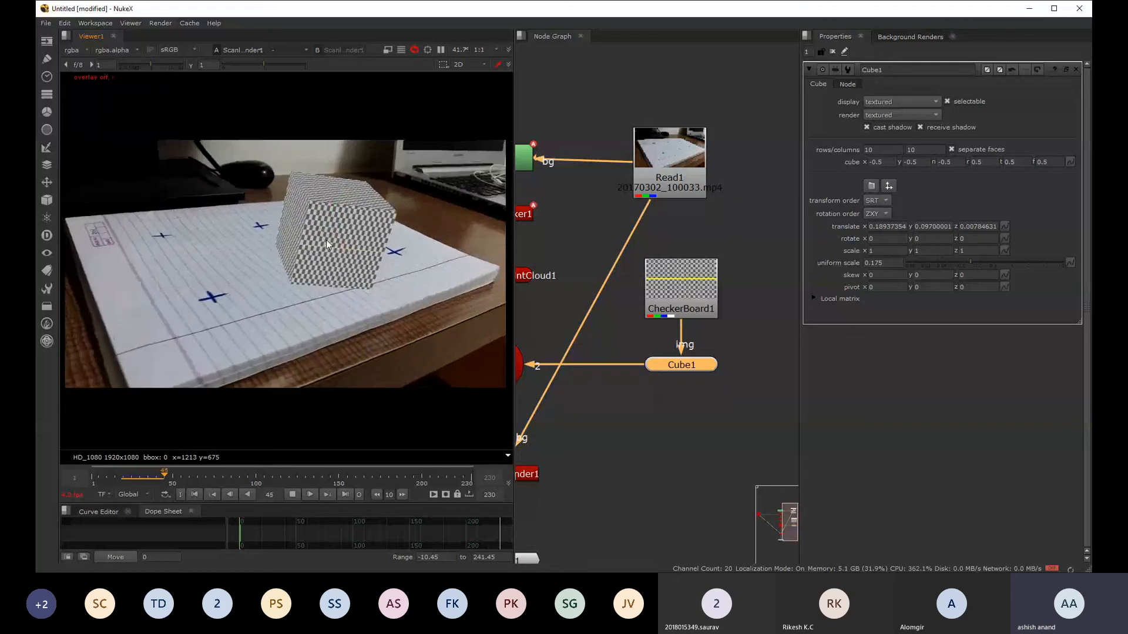